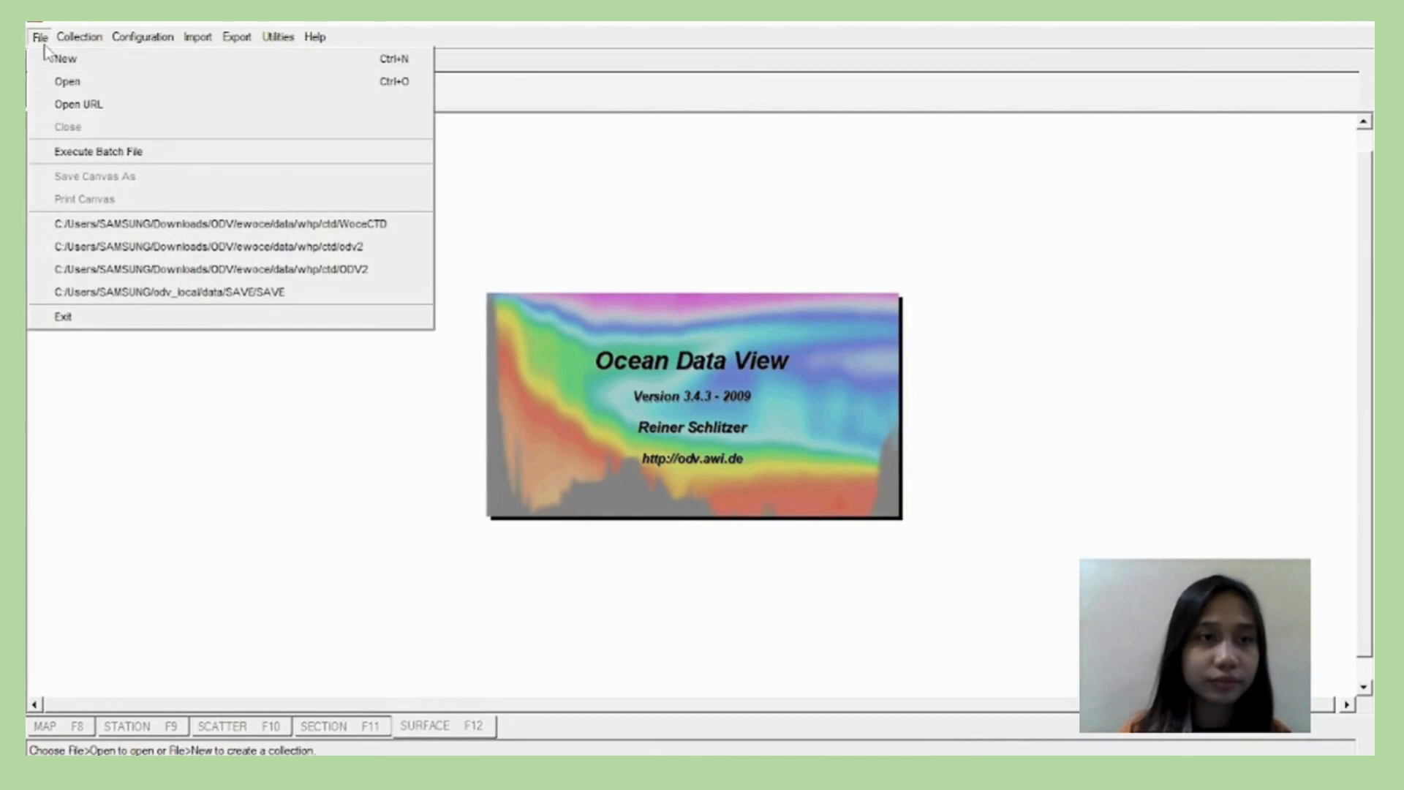
Open the WoceCTD collection from the Downloads/ODV/ewoce/data/whp/ctd folder.
{"action": "left_click", "coordinate": [64, 82]}
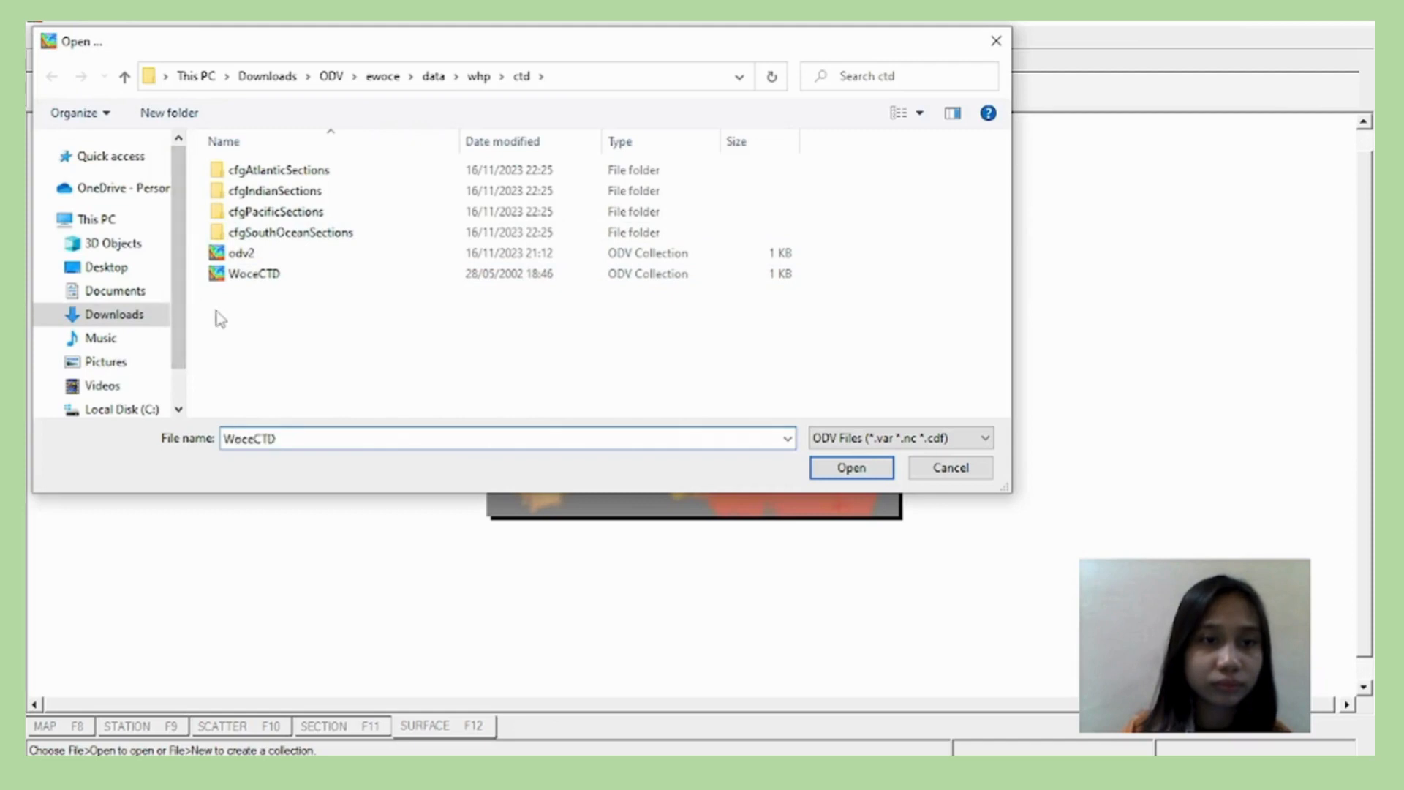
{"action": "left_click", "coordinate": [164, 320]}
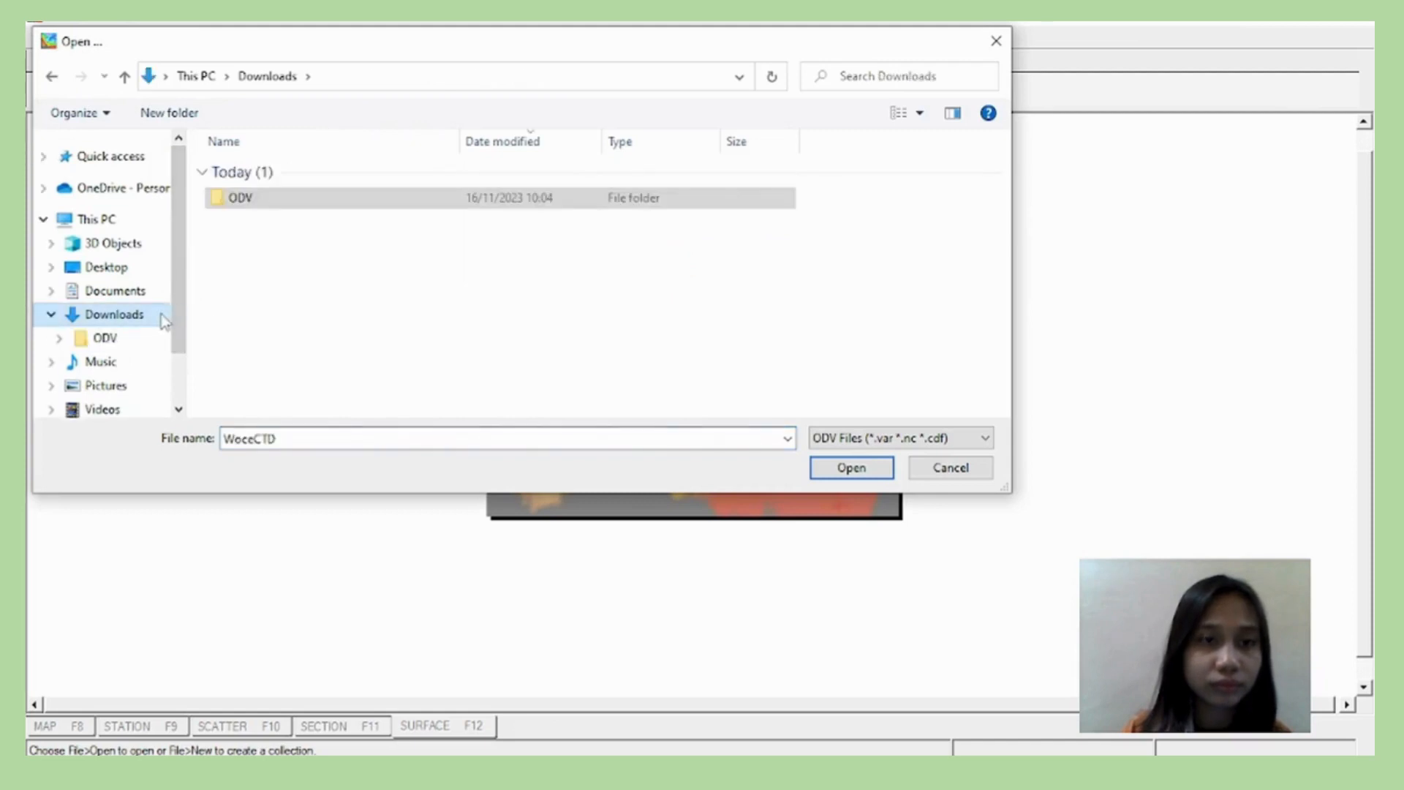
{"action": "left_click", "coordinate": [318, 205]}
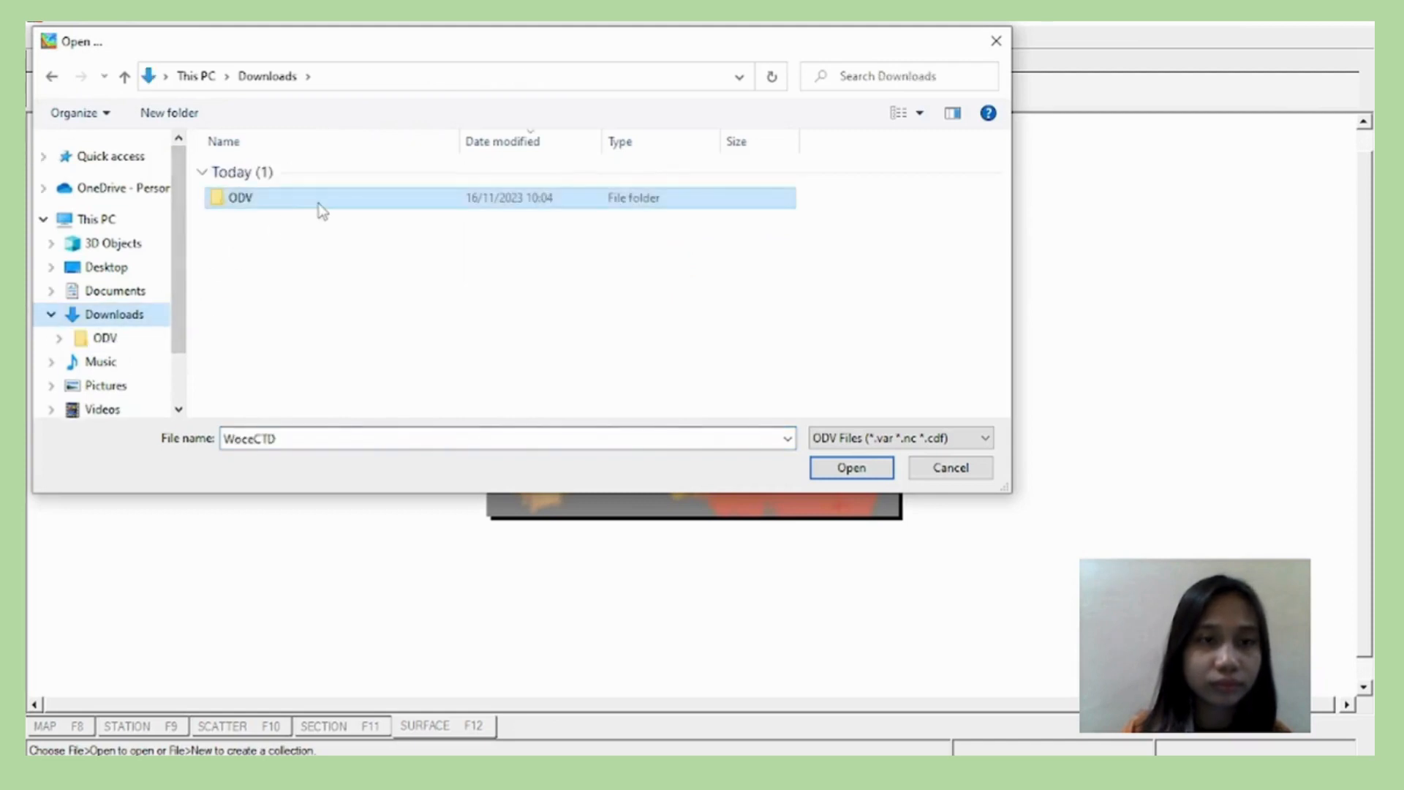
{"action": "double_click", "coordinate": [318, 205]}
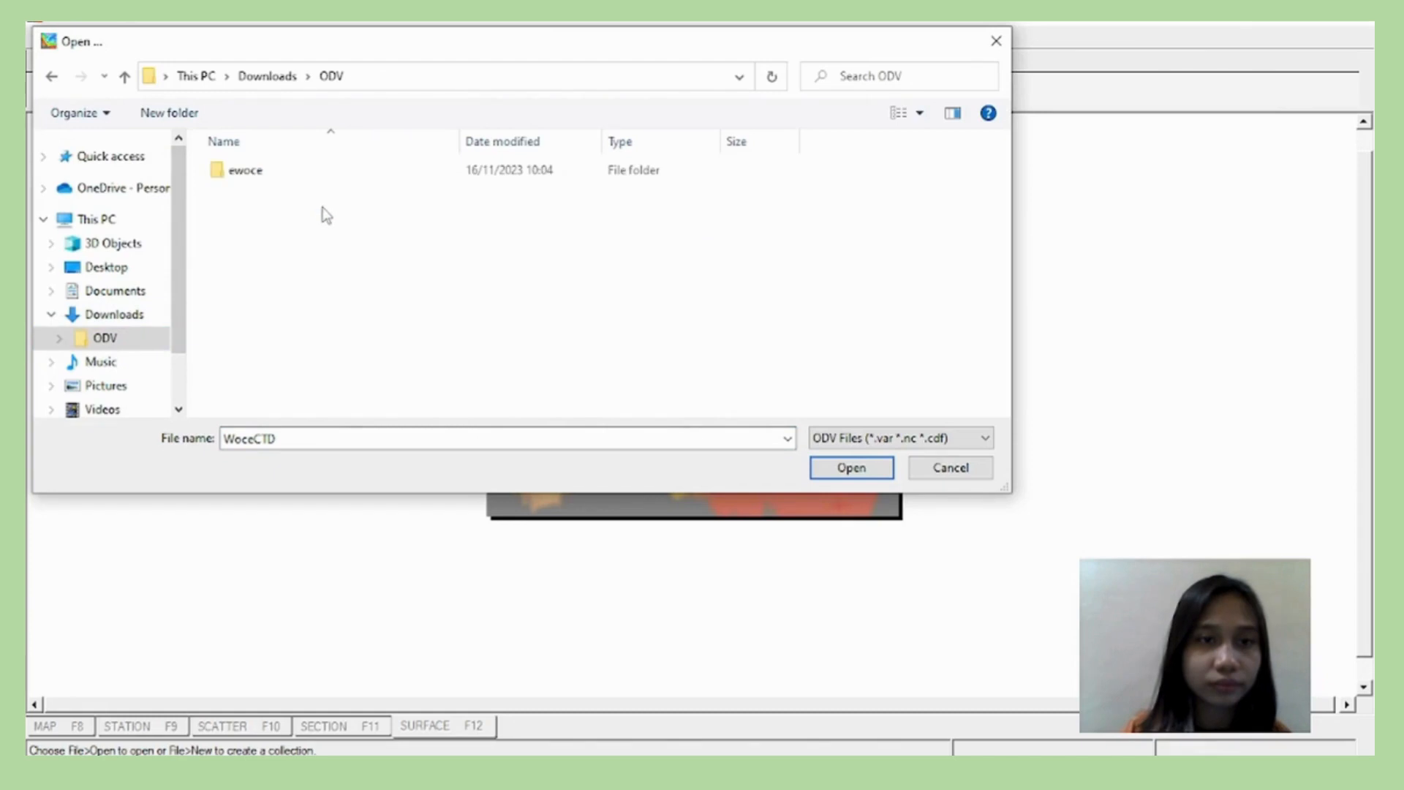
{"action": "double_click", "coordinate": [397, 174]}
{"action": "double_click", "coordinate": [397, 174]}
{"action": "double_click", "coordinate": [397, 173]}
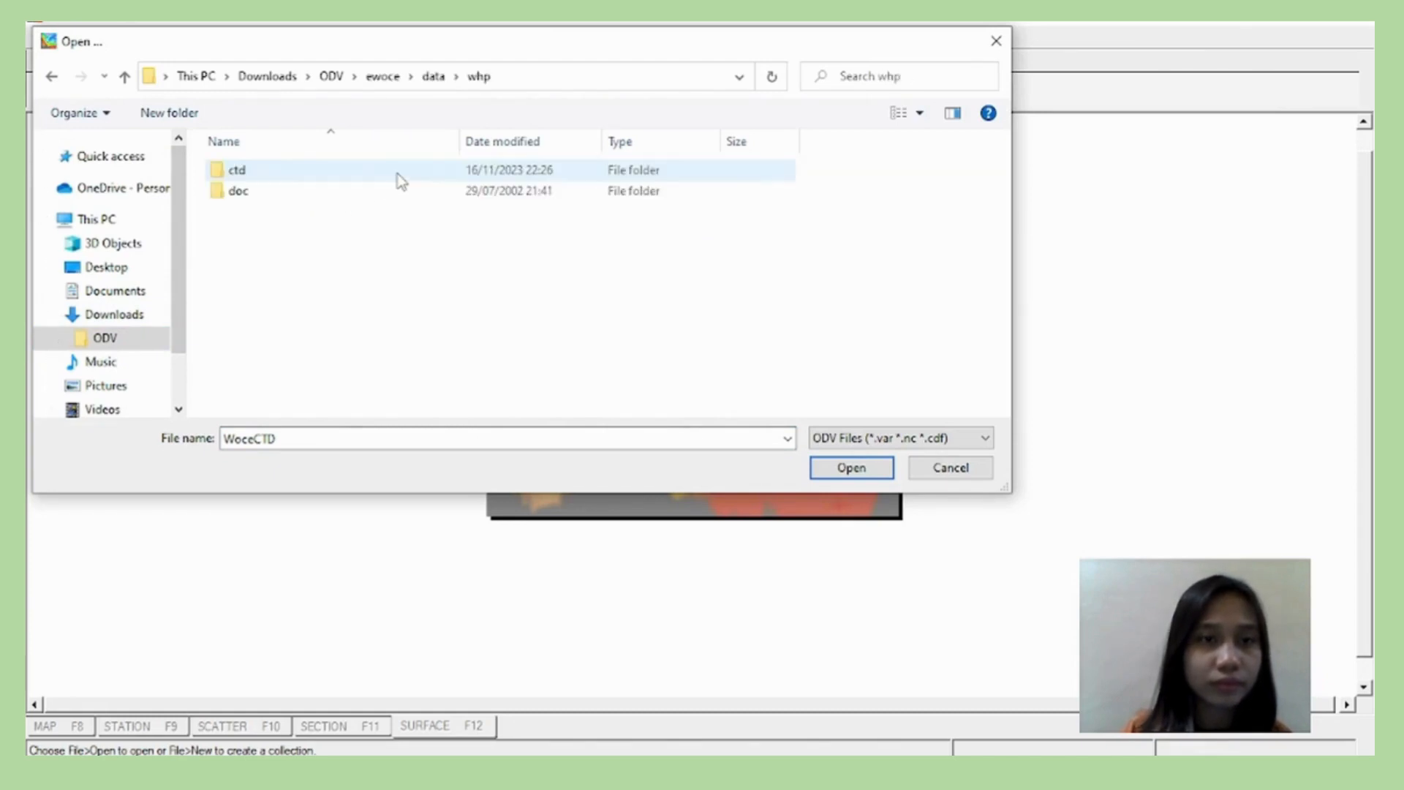
{"action": "double_click", "coordinate": [397, 173]}
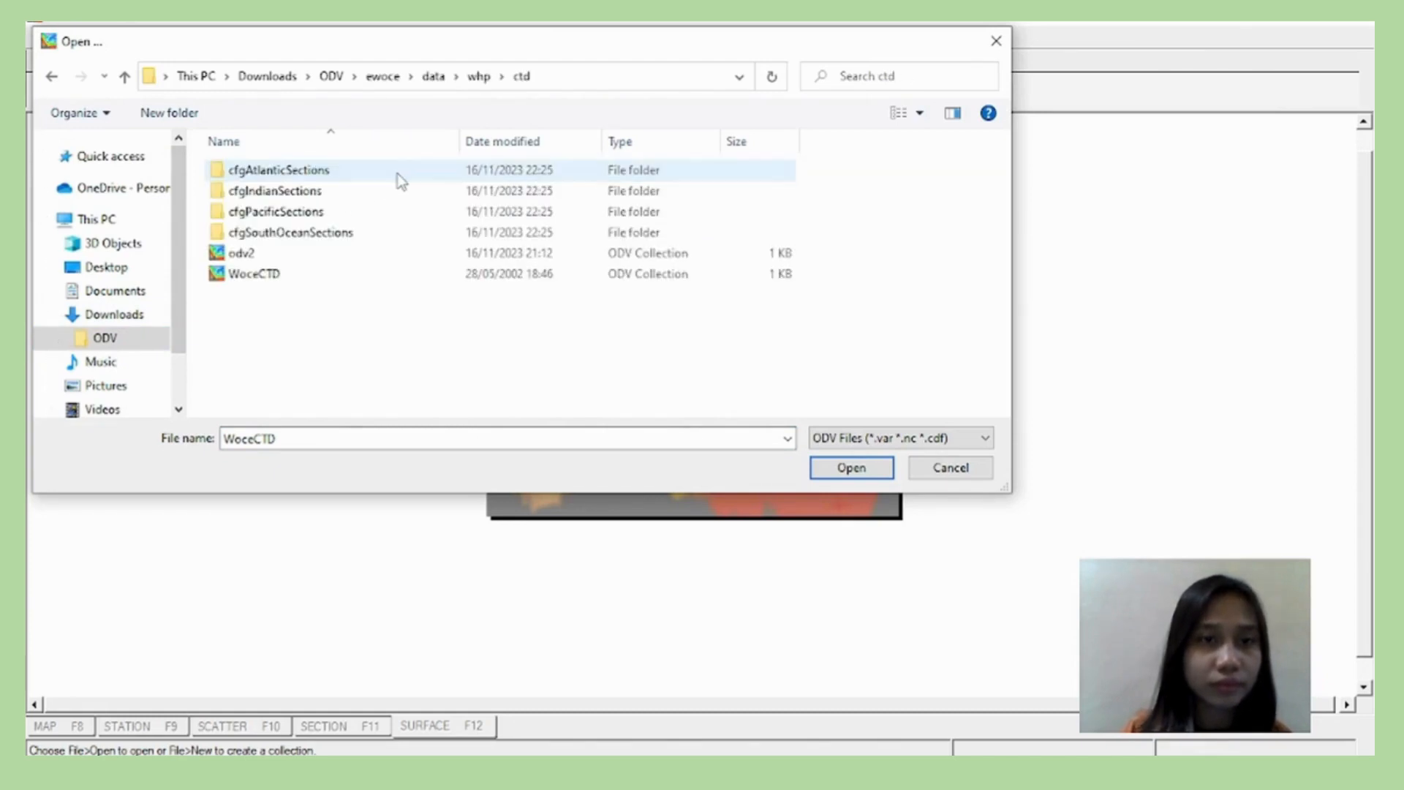
{"action": "double_click", "coordinate": [360, 274]}
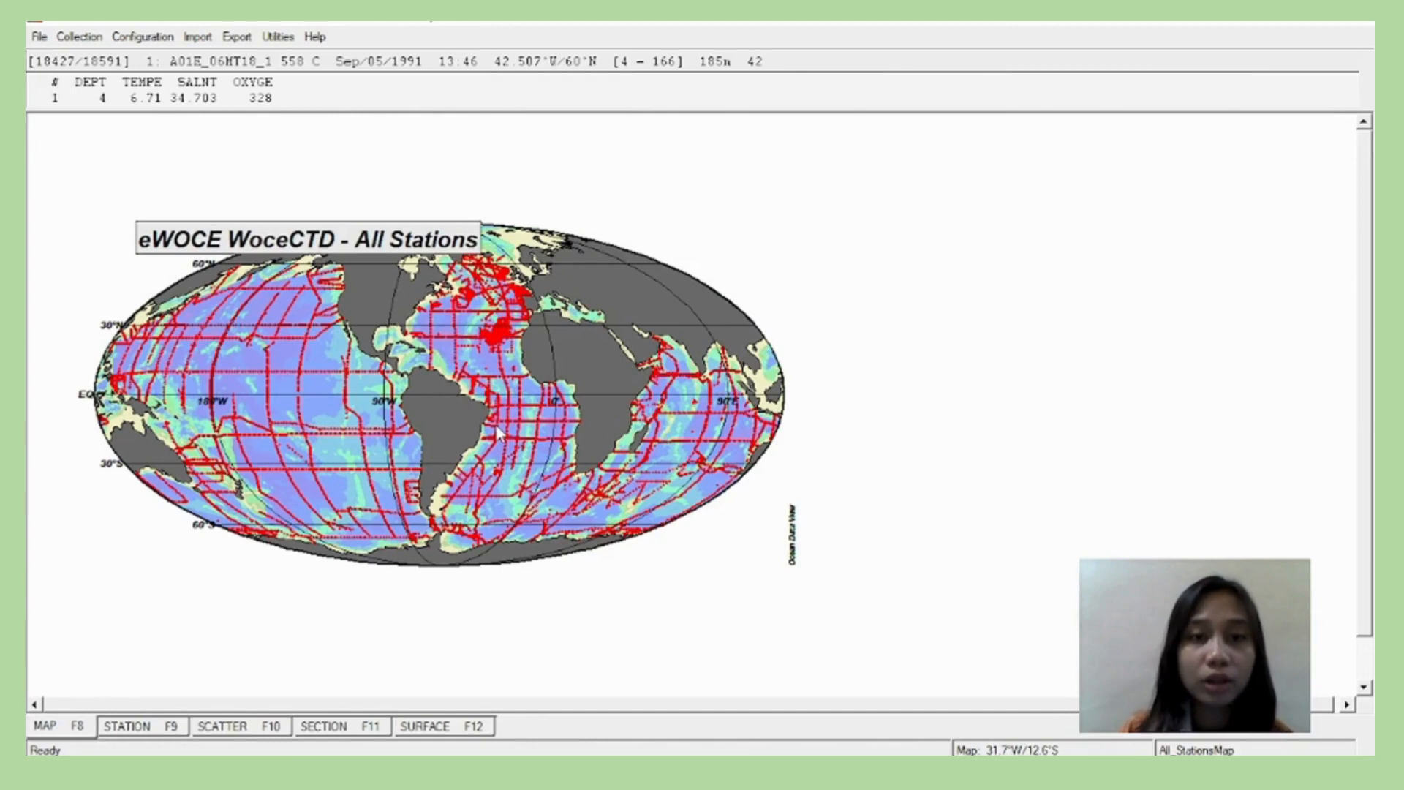
Zoom the global station map to the eastern Indian Ocean and western Indonesia, about 70°E to 119°E and 14°S to 11°N.
{"action": "right_click", "coordinate": [674, 402]}
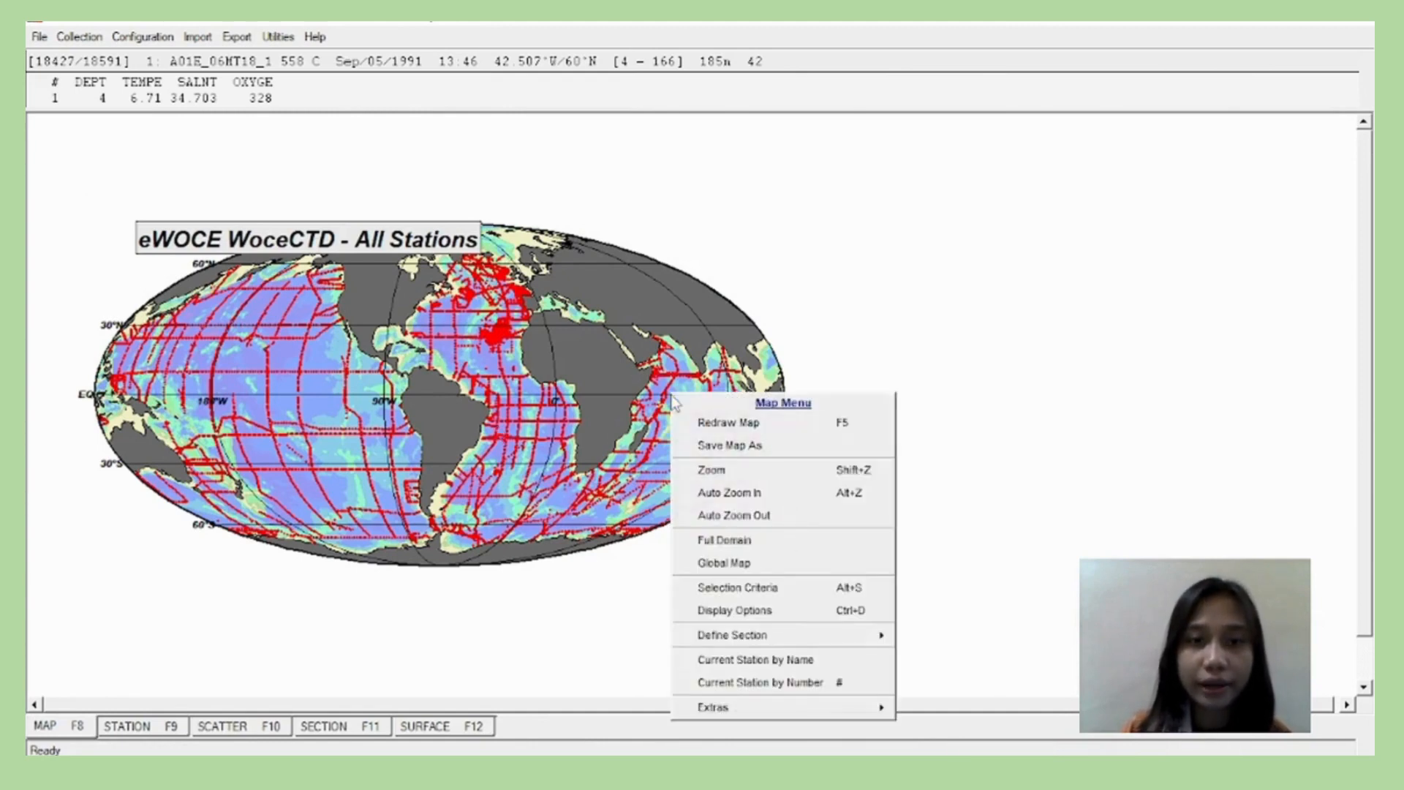
{"action": "left_click", "coordinate": [713, 470]}
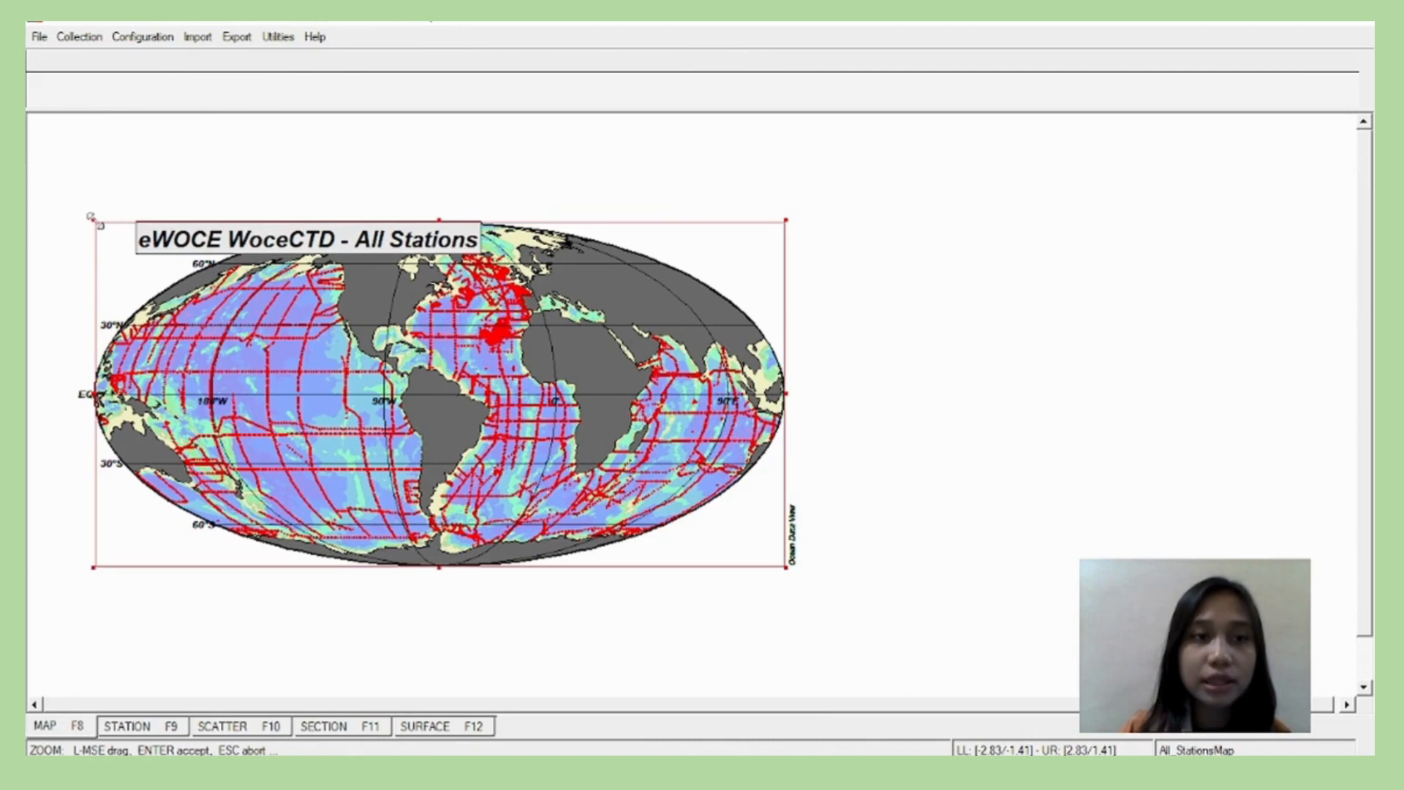
{"action": "left_click_drag", "start_coordinate": [91, 217], "coordinate": [687, 366]}
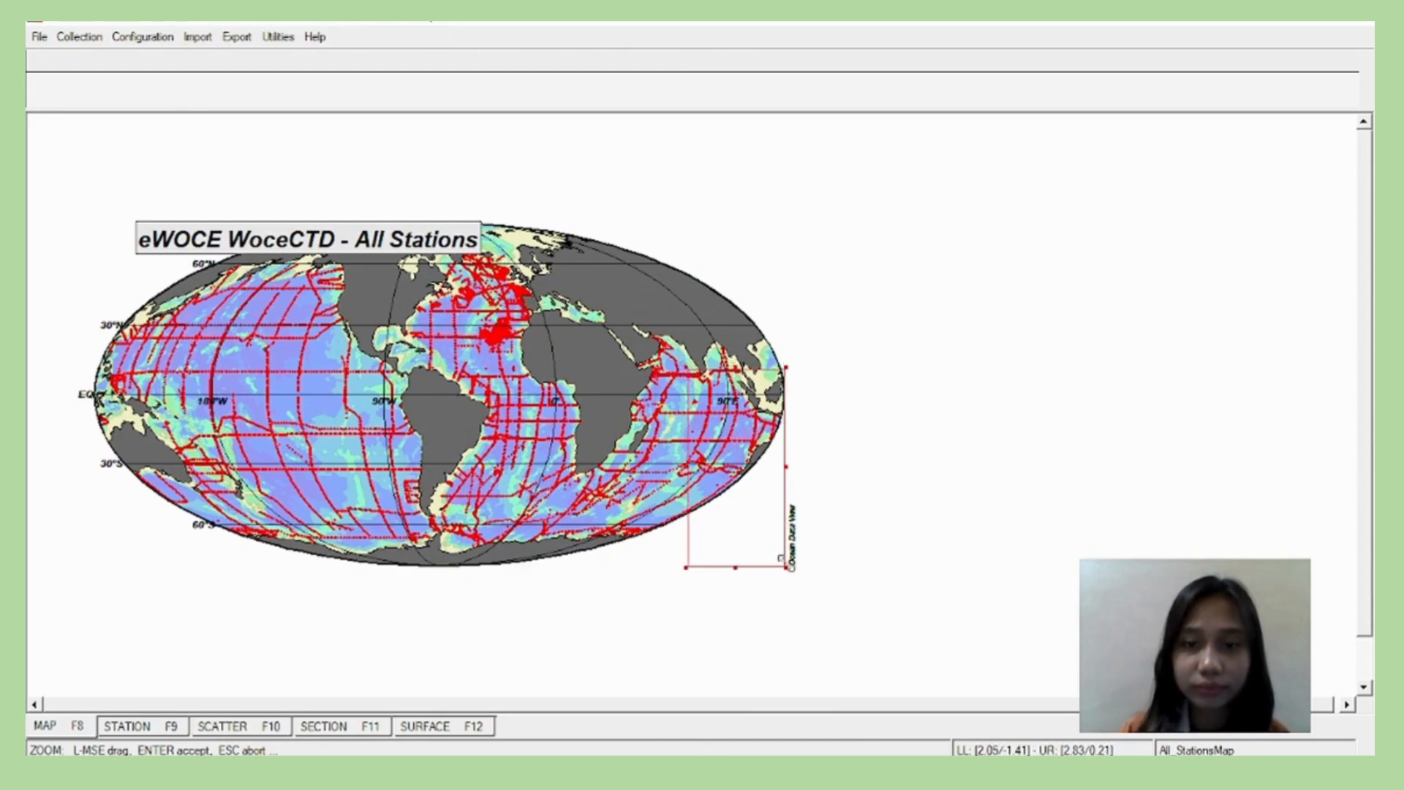
{"action": "left_click_drag", "start_coordinate": [790, 567], "coordinate": [788, 432]}
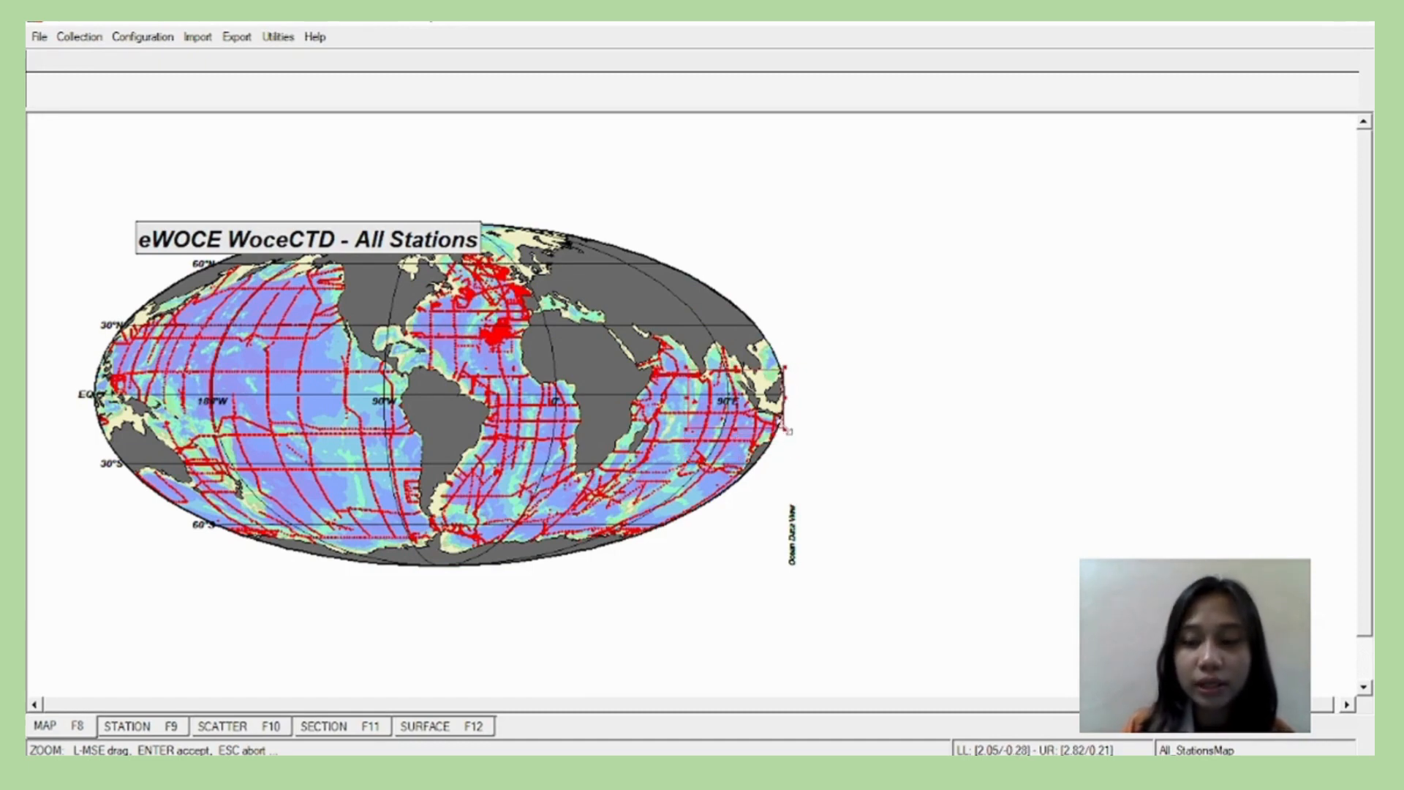
{"action": "key", "text": "Return"}
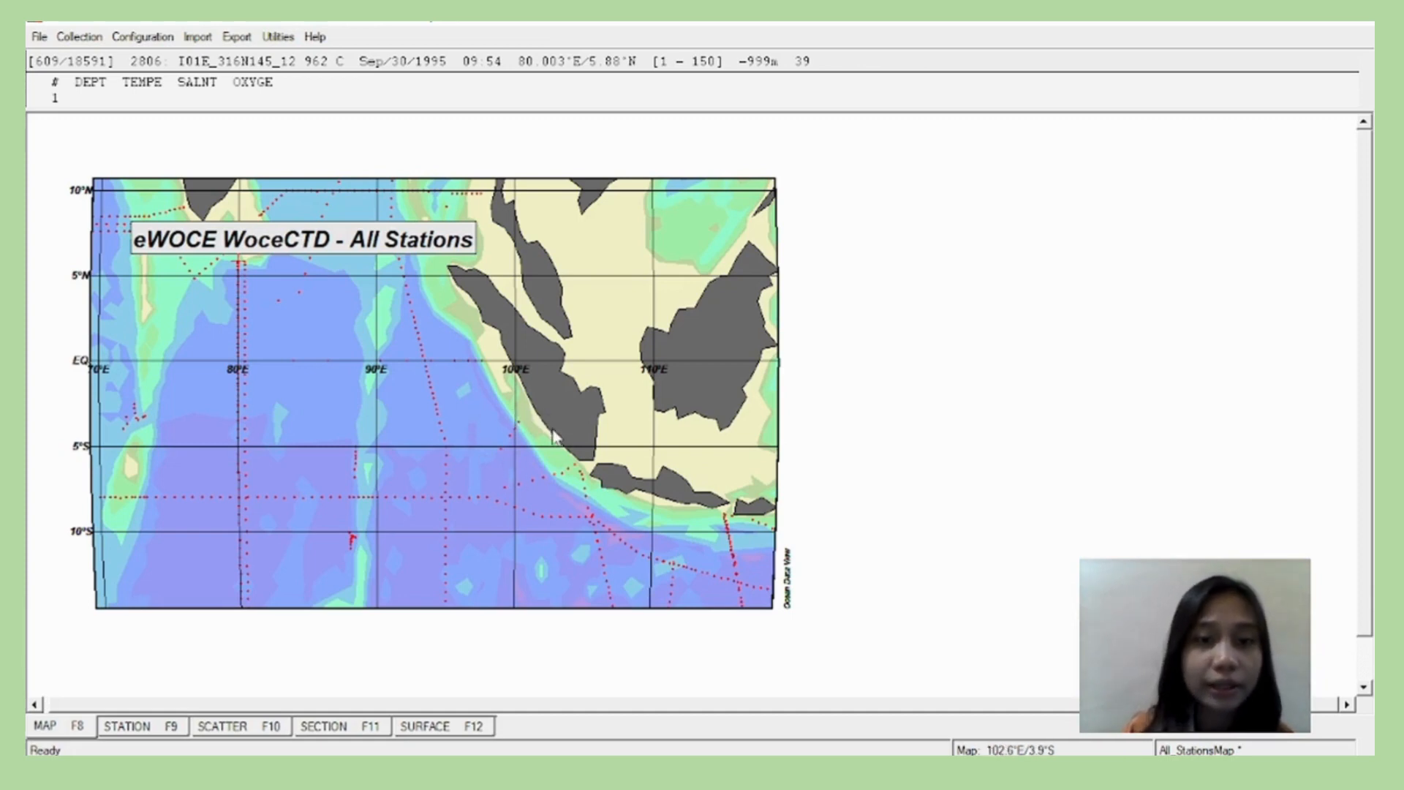
Zoom the map further to the waters southwest of Sumatra, about 97°E to 102°E and 2.6°S to 6.3°S.
{"action": "right_click", "coordinate": [610, 430]}
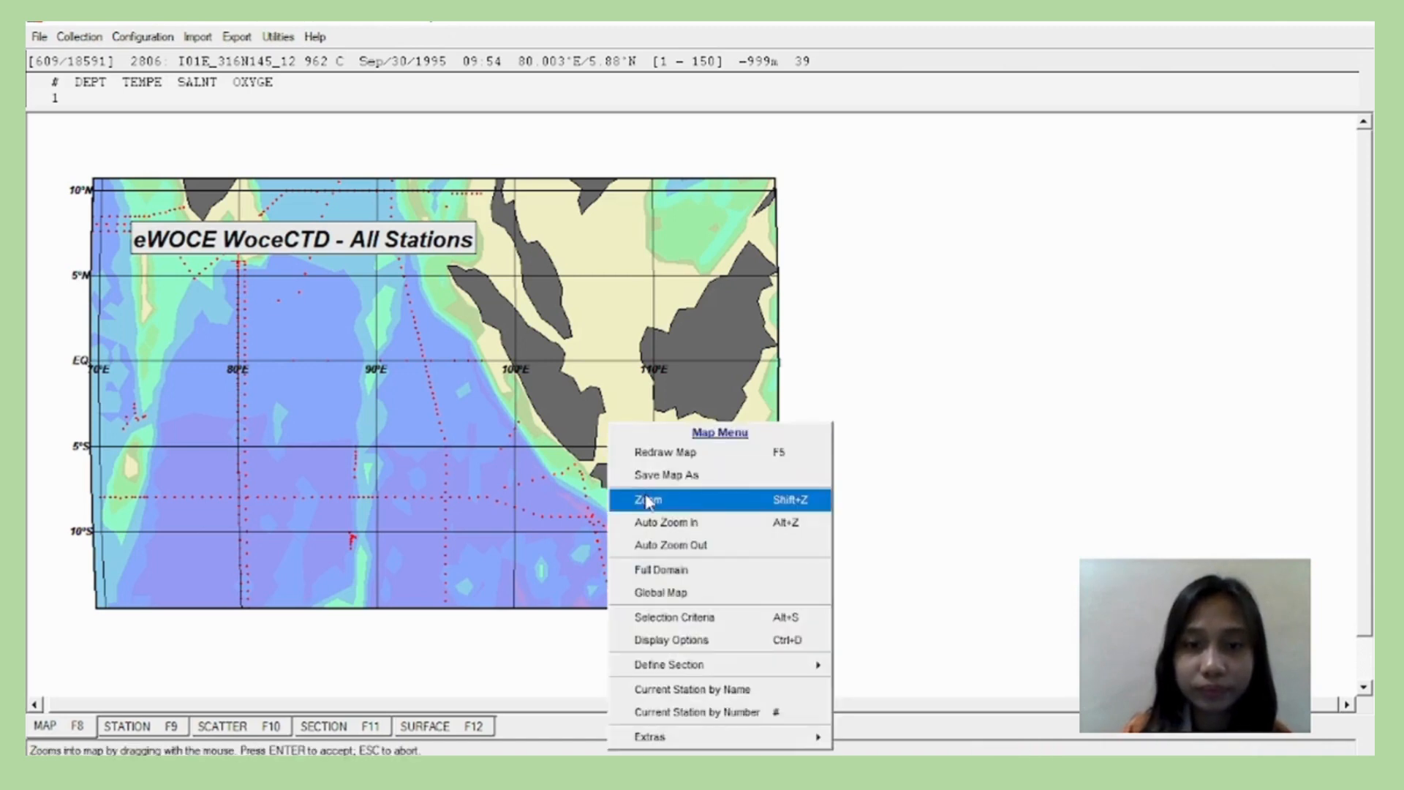
{"action": "left_click", "coordinate": [647, 499]}
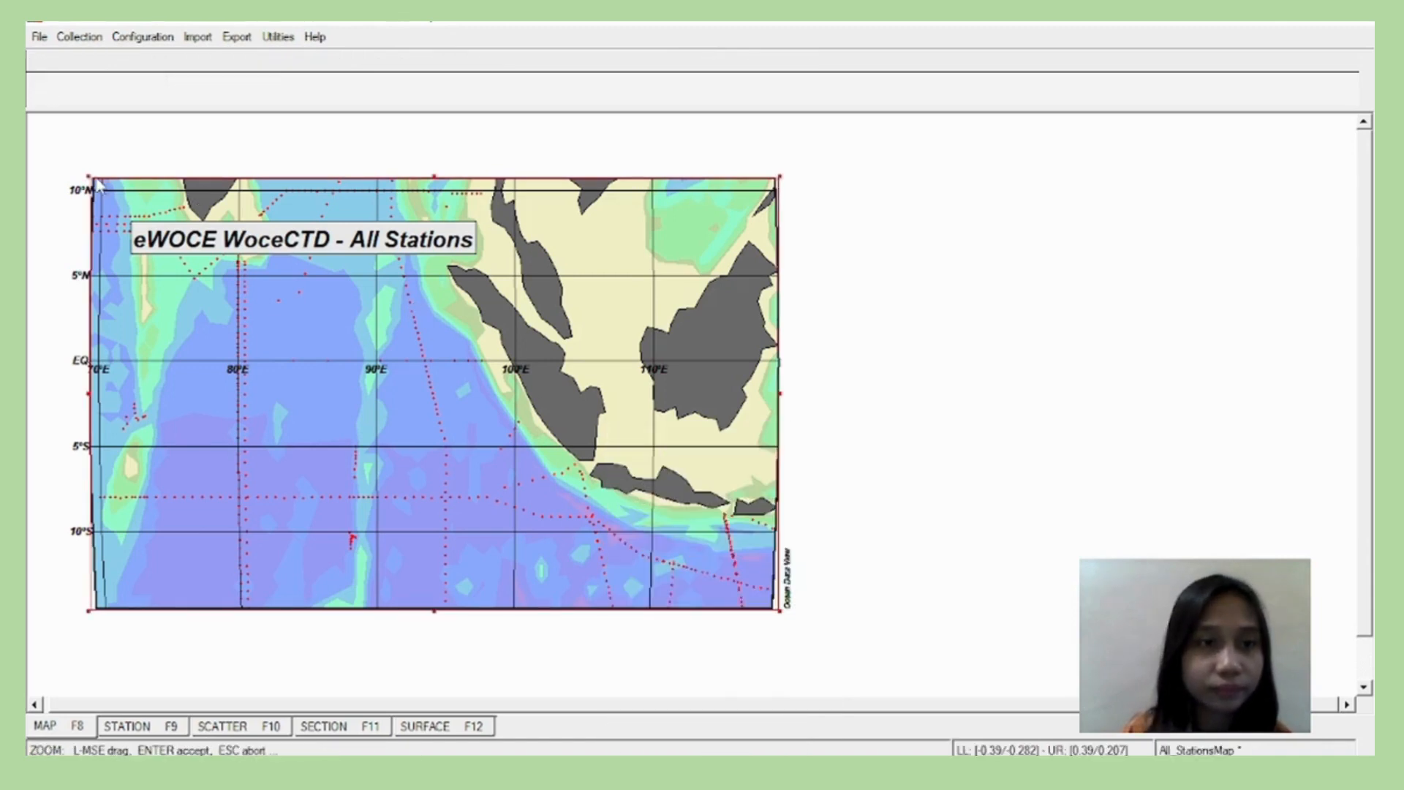
{"action": "left_click_drag", "start_coordinate": [89, 177], "coordinate": [471, 401]}
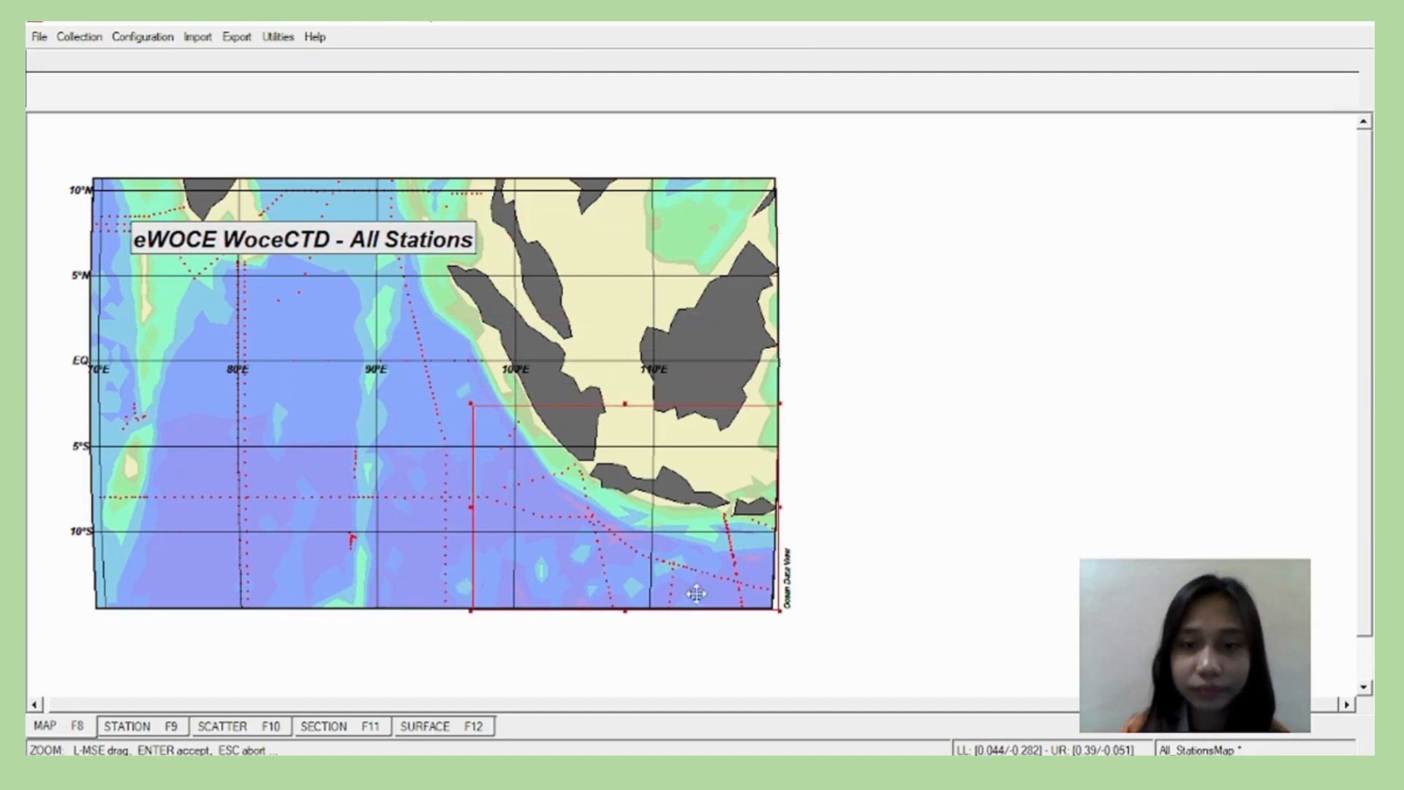
{"action": "left_click_drag", "start_coordinate": [780, 613], "coordinate": [545, 472]}
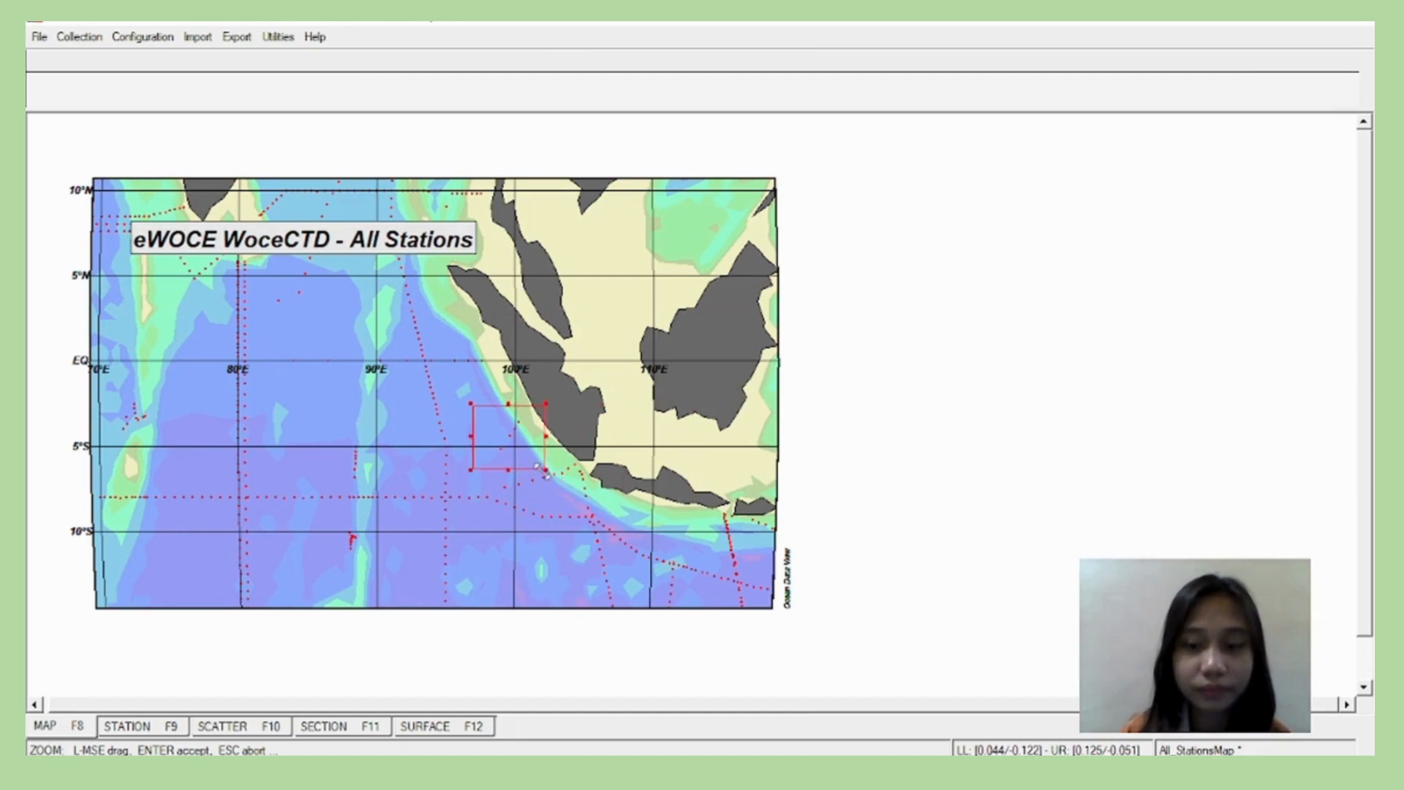
{"action": "key", "text": "Return"}
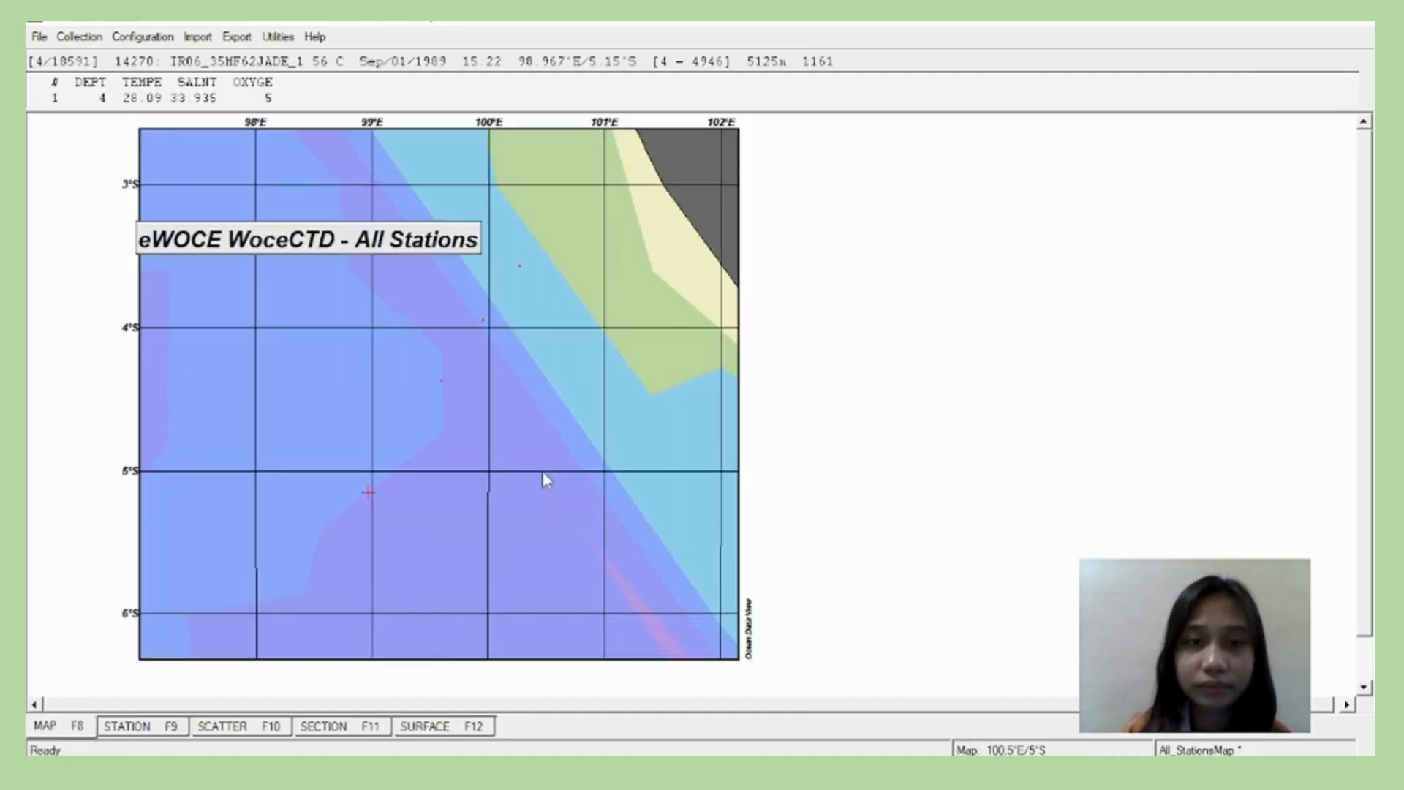
Set the map's station dot size to 20 in the map display options.
{"action": "right_click", "coordinate": [583, 452]}
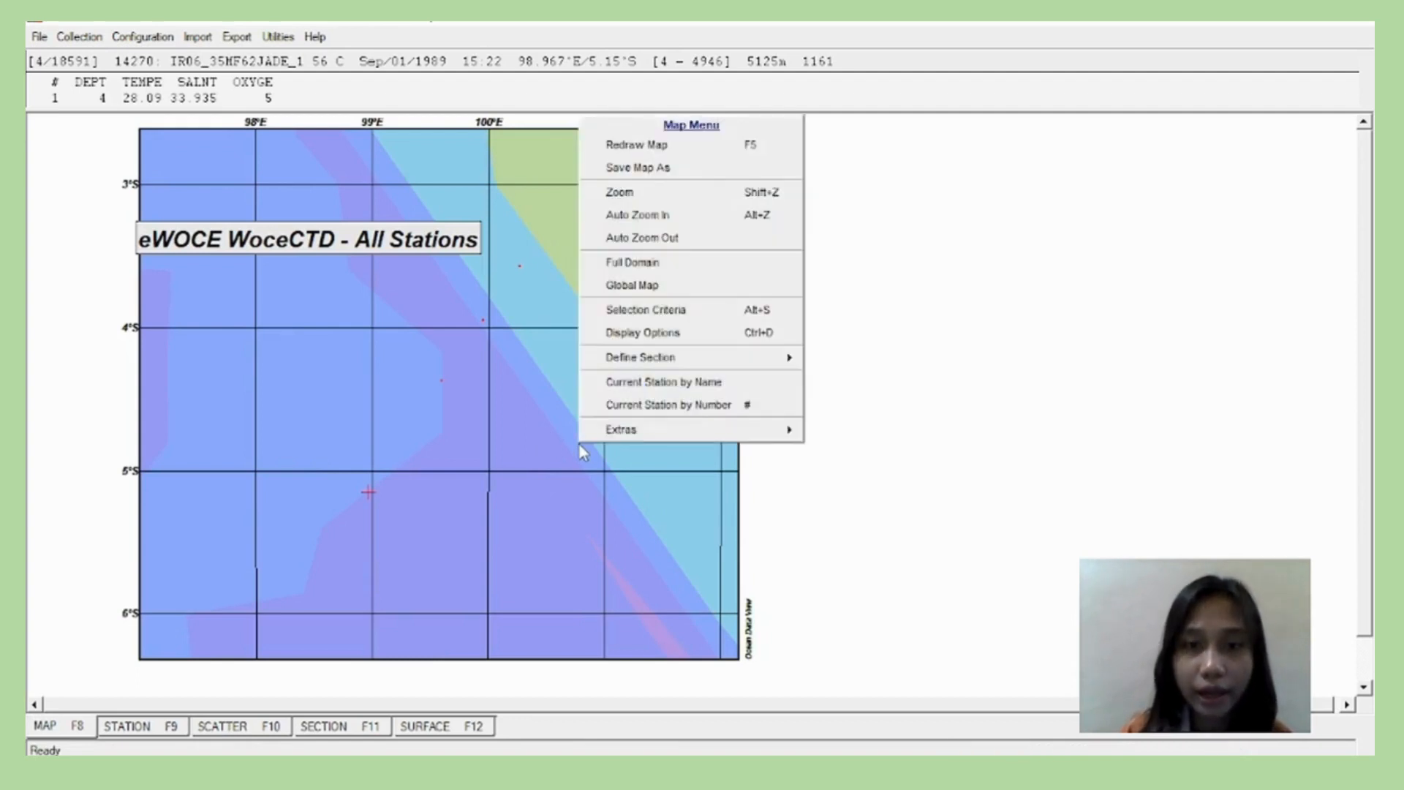
{"action": "left_click", "coordinate": [686, 340]}
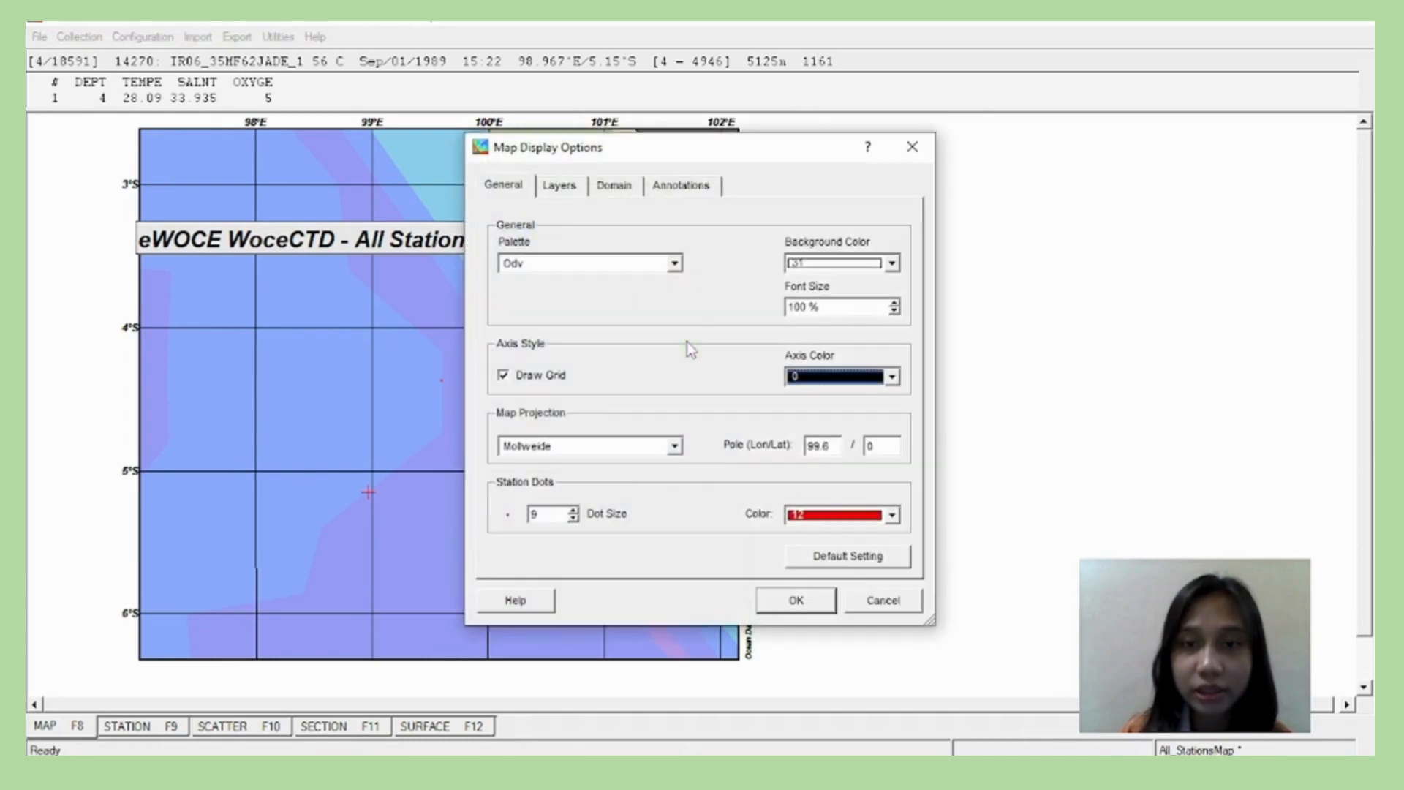
{"action": "left_click", "coordinate": [558, 514]}
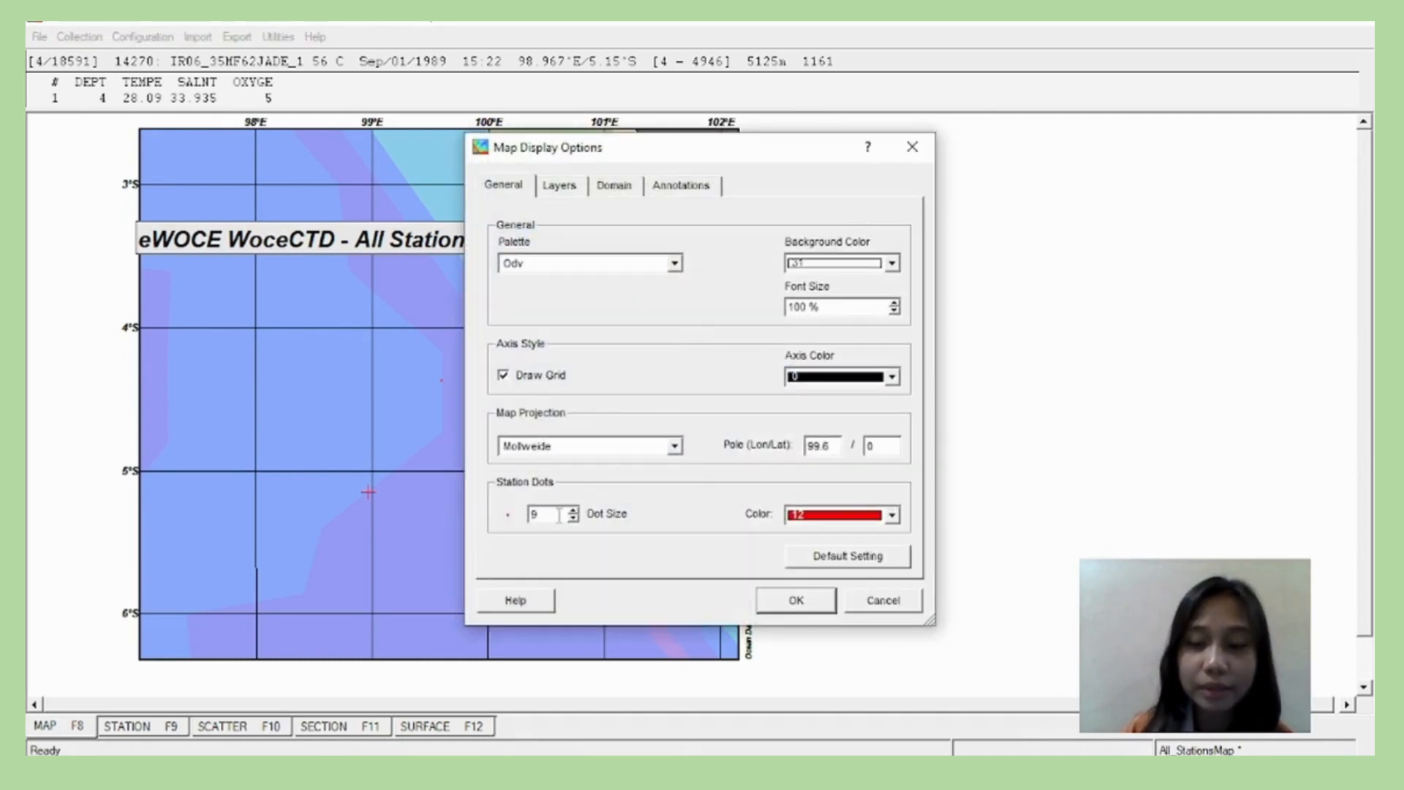
{"action": "key", "text": "BackSpace"}
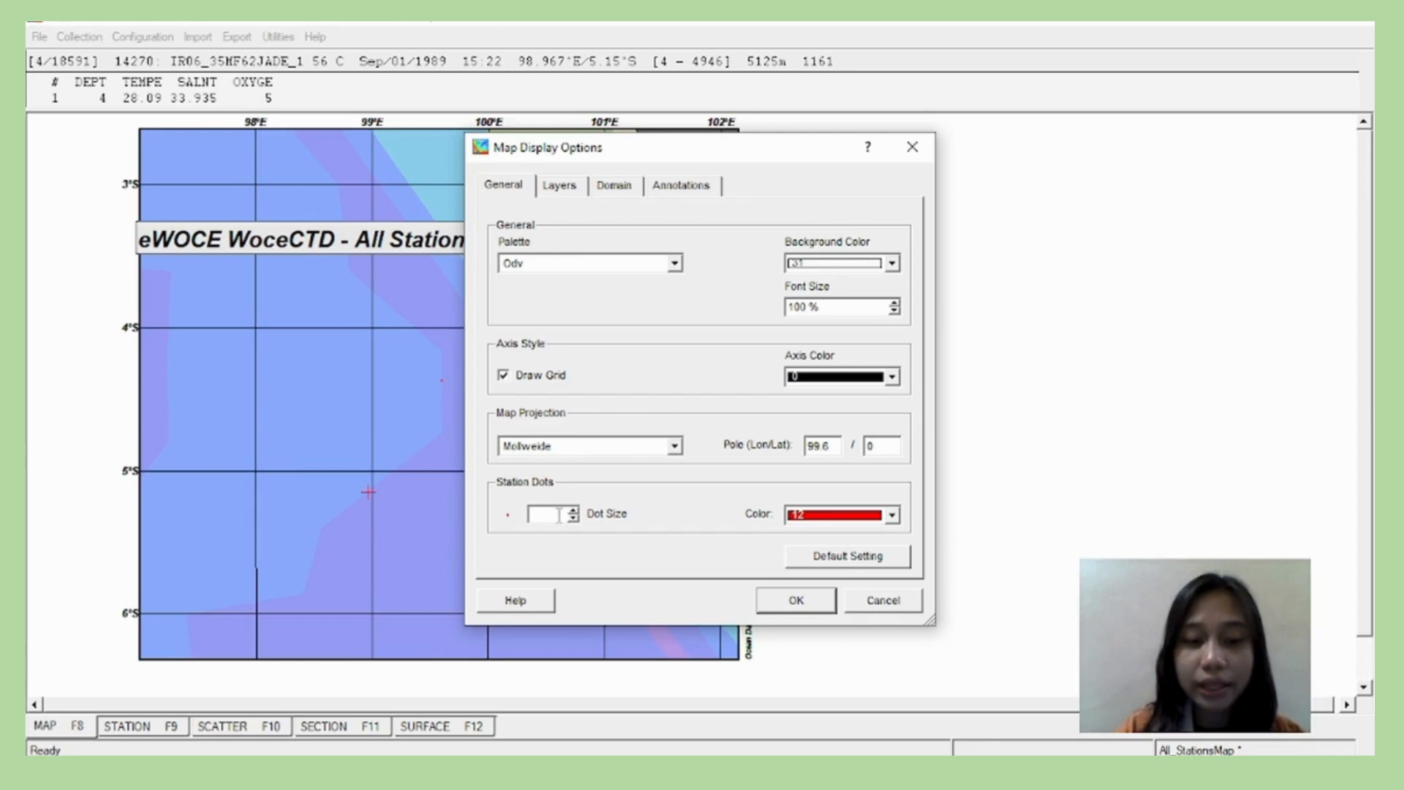
{"action": "type", "text": "20"}
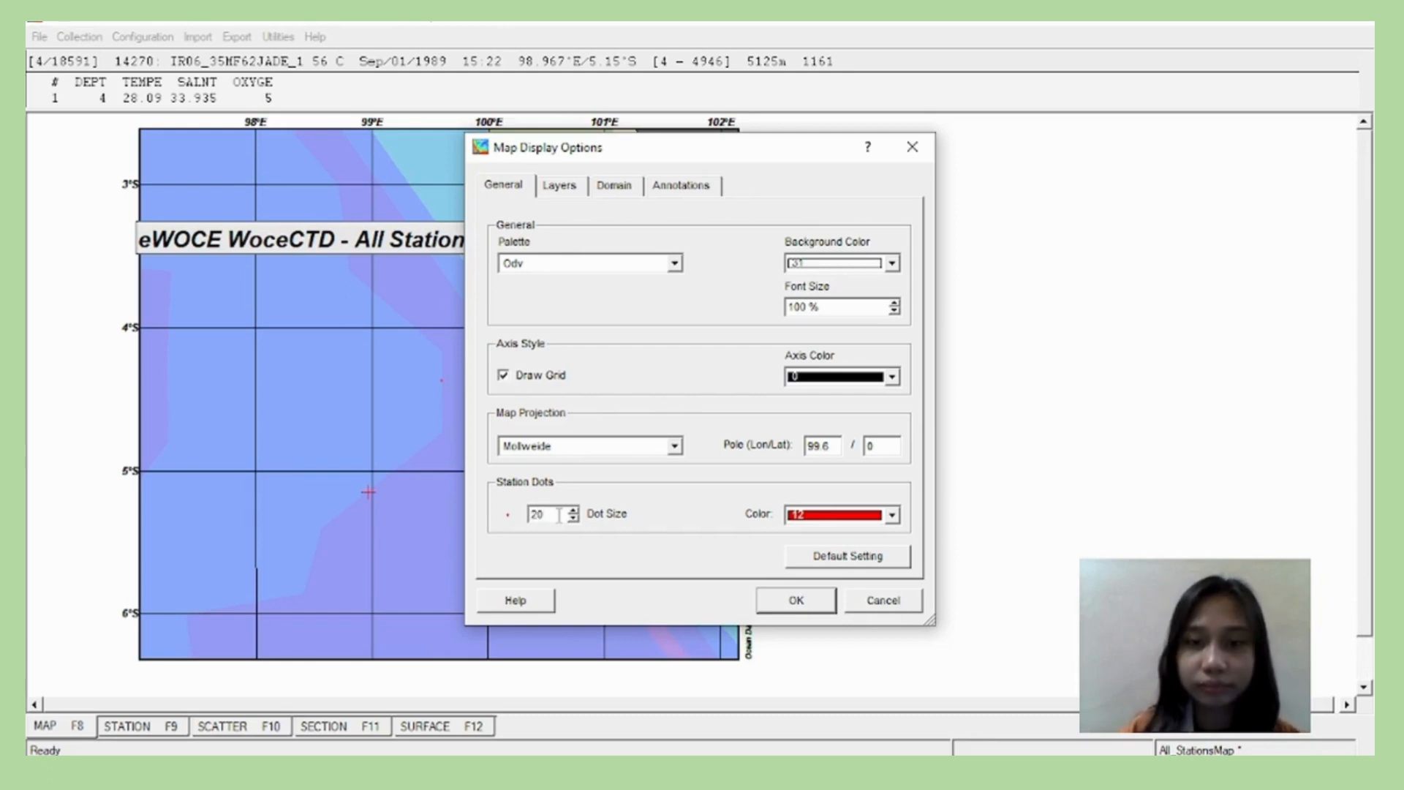
{"action": "left_click", "coordinate": [785, 607]}
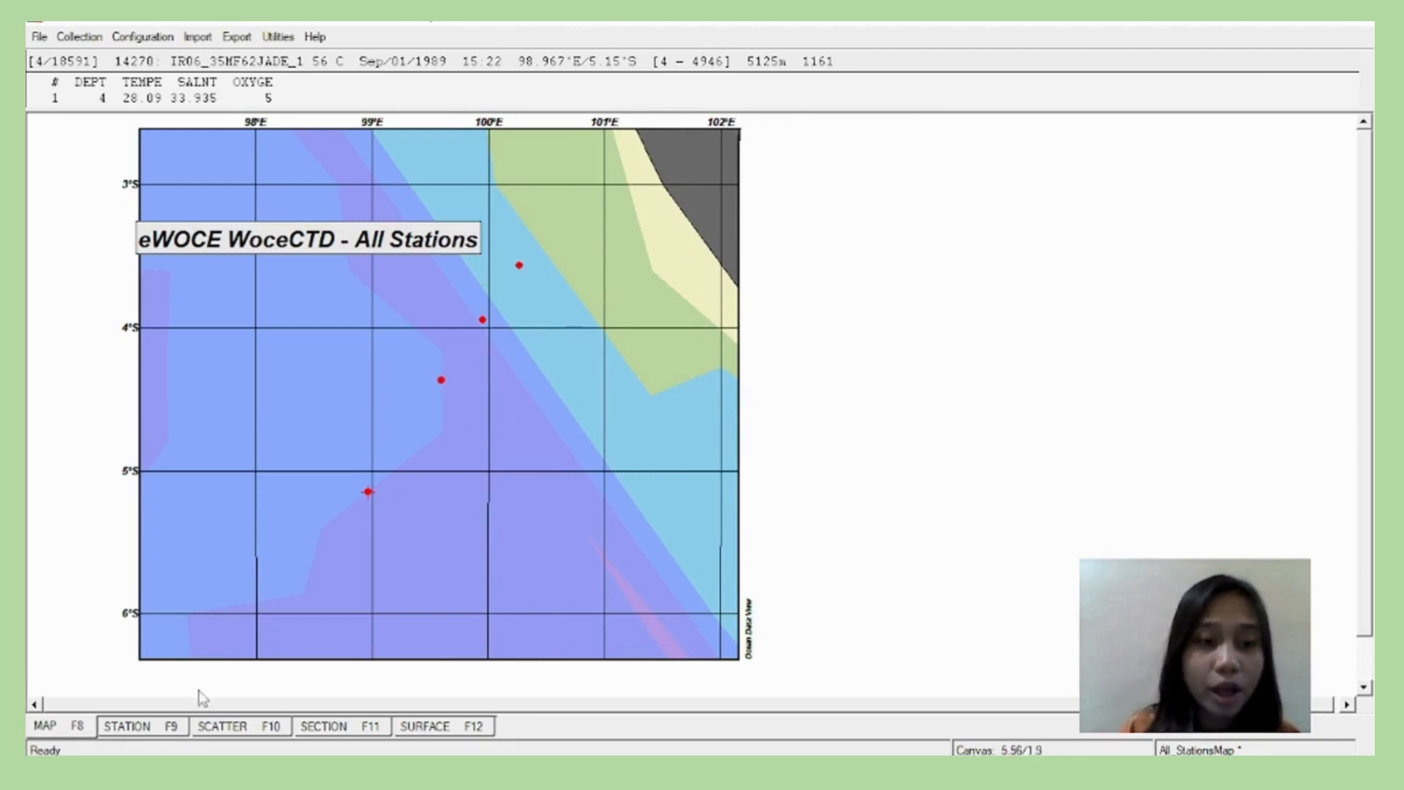
Switch to station mode and plot the profiles of all four stations, working from the northeasternmost to the southwesternmost.
{"action": "left_click", "coordinate": [173, 732]}
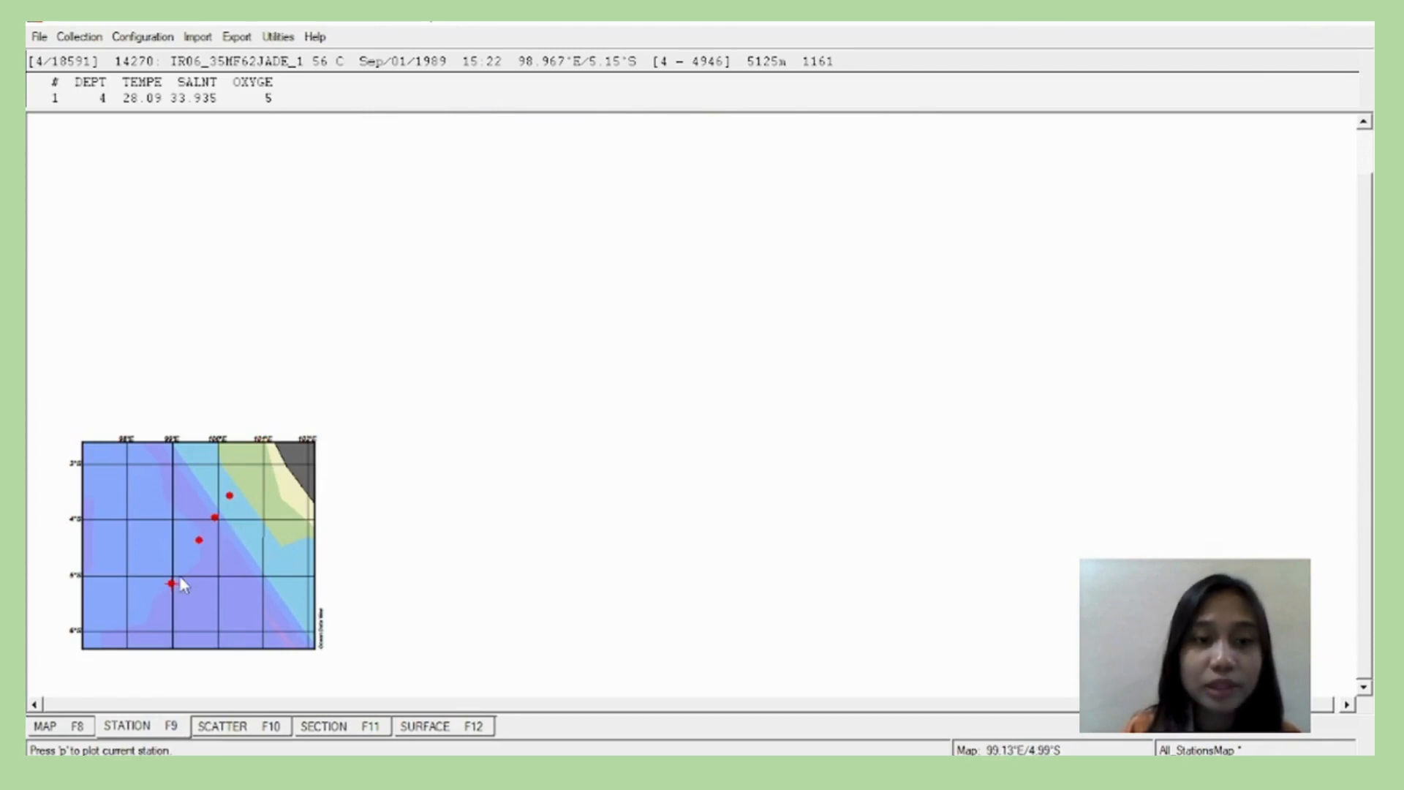
{"action": "left_click", "coordinate": [229, 497]}
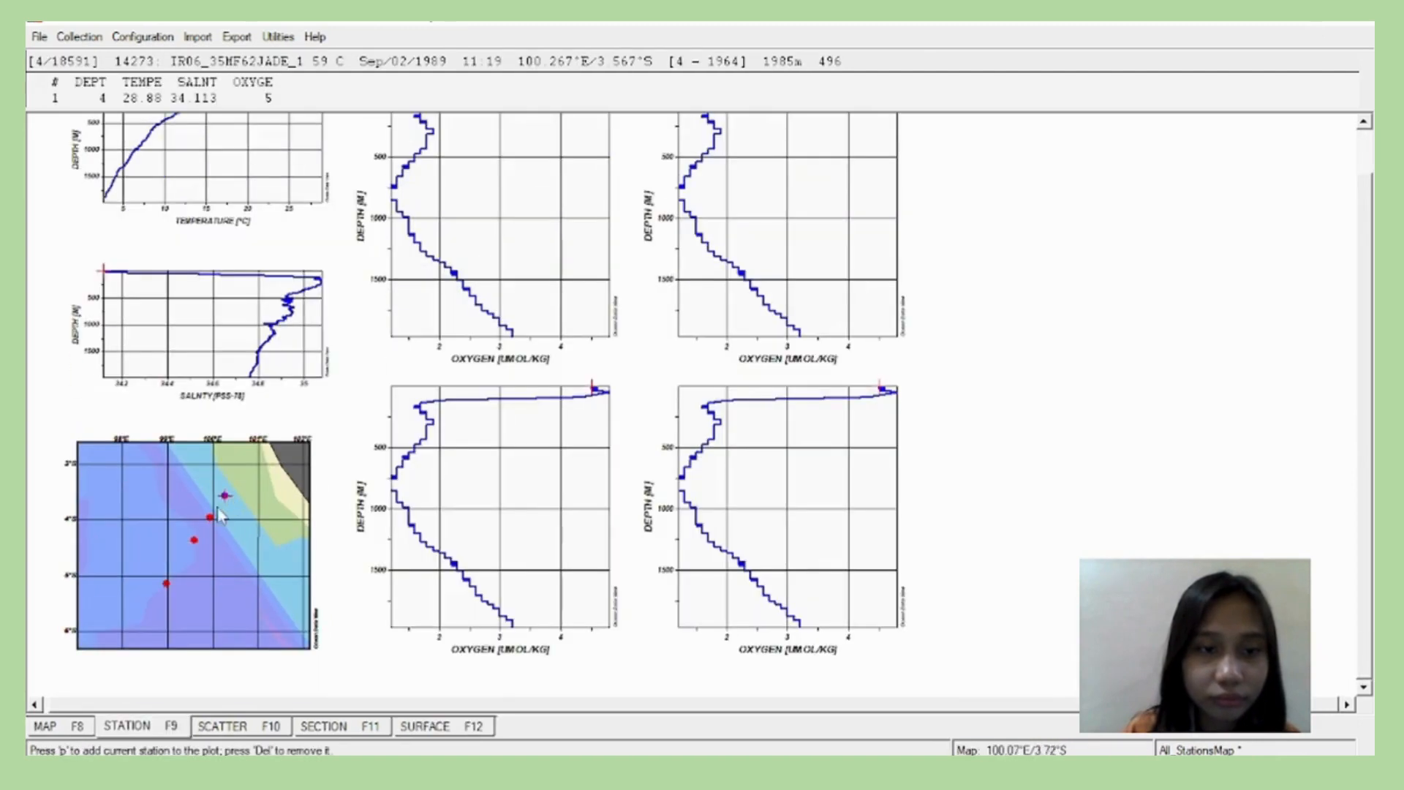
{"action": "left_click", "coordinate": [211, 518]}
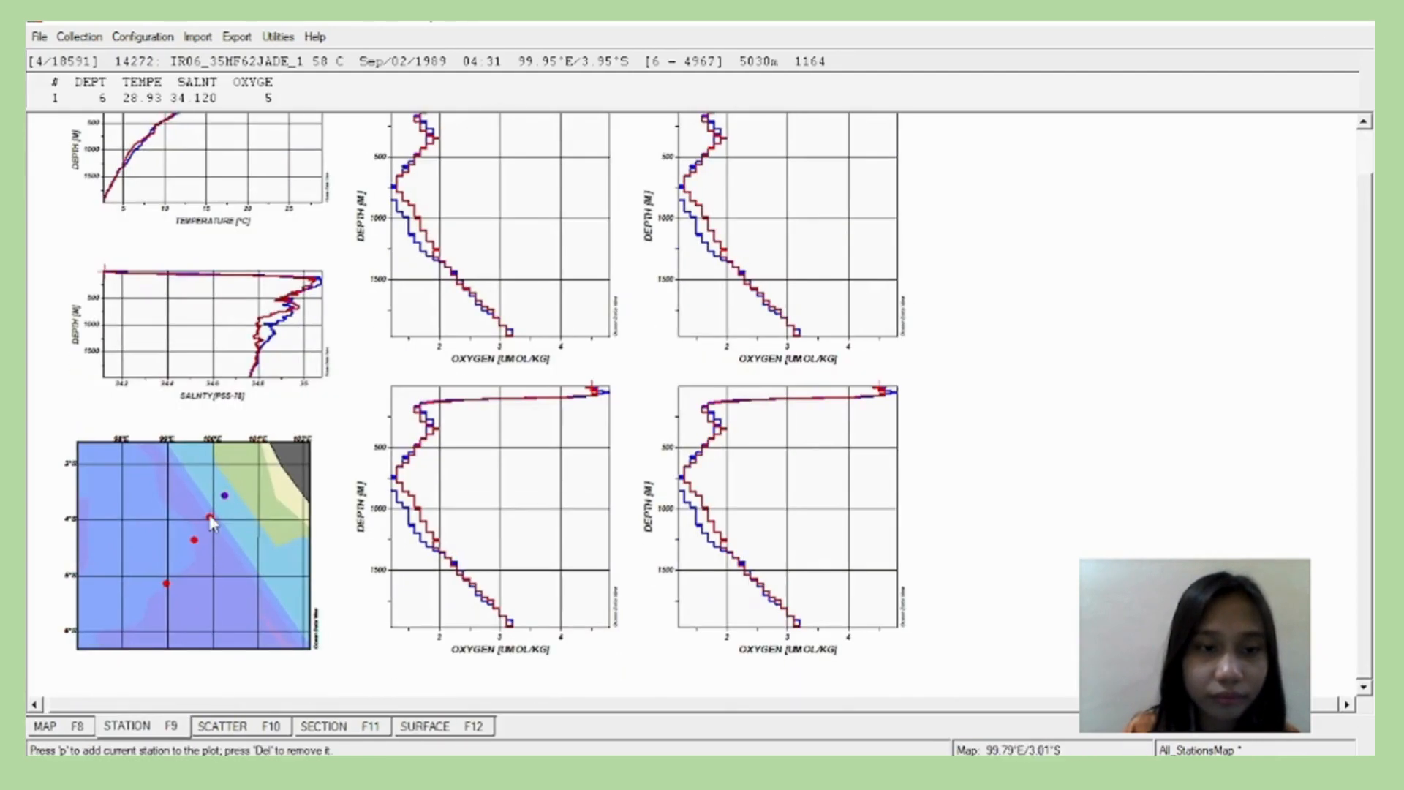
{"action": "left_click", "coordinate": [193, 539]}
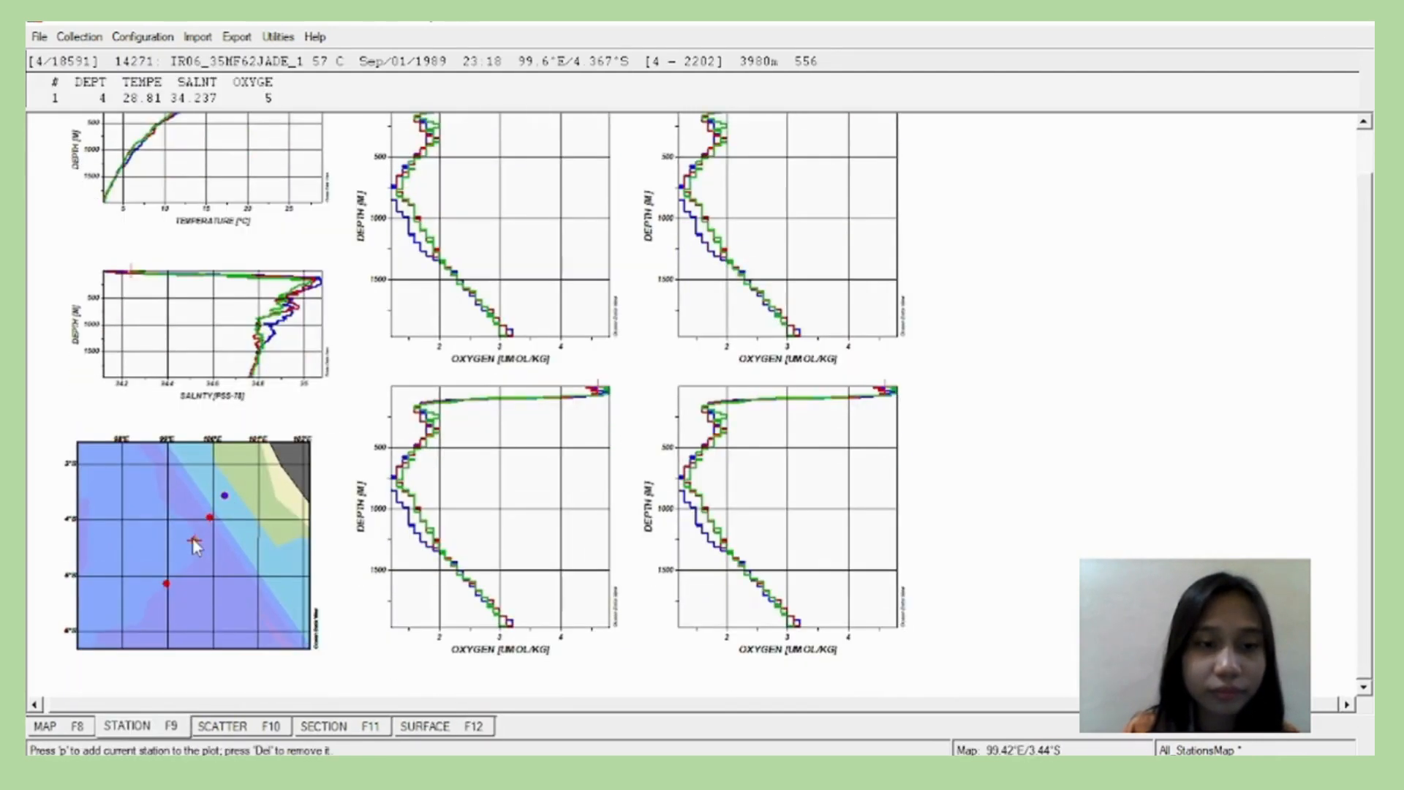
{"action": "key", "text": "p"}
{"action": "left_click", "coordinate": [167, 585]}
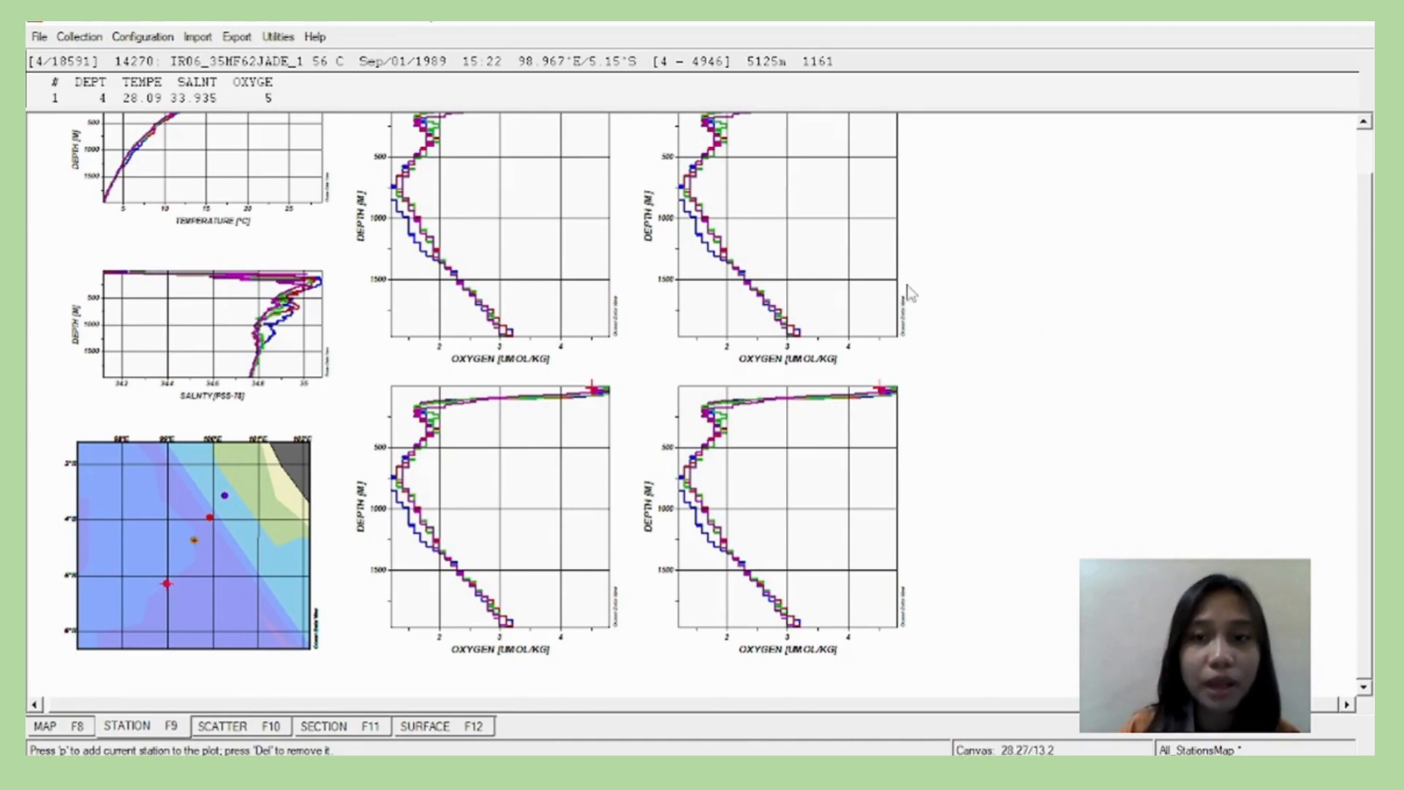
Open the station mode's window layout for editing and delete all four oxygen-versus-depth windows.
{"action": "right_click", "coordinate": [1184, 379]}
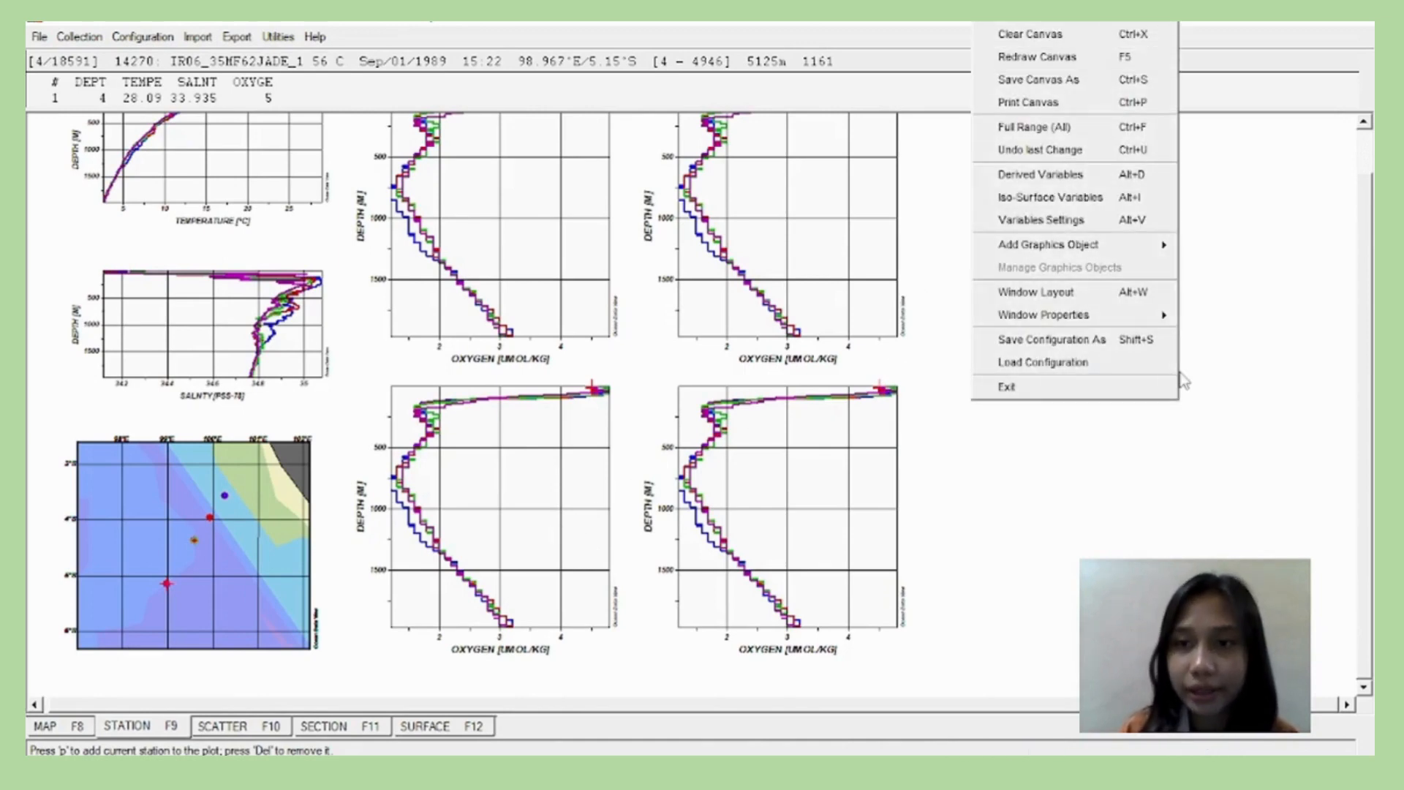
{"action": "left_click", "coordinate": [1115, 302]}
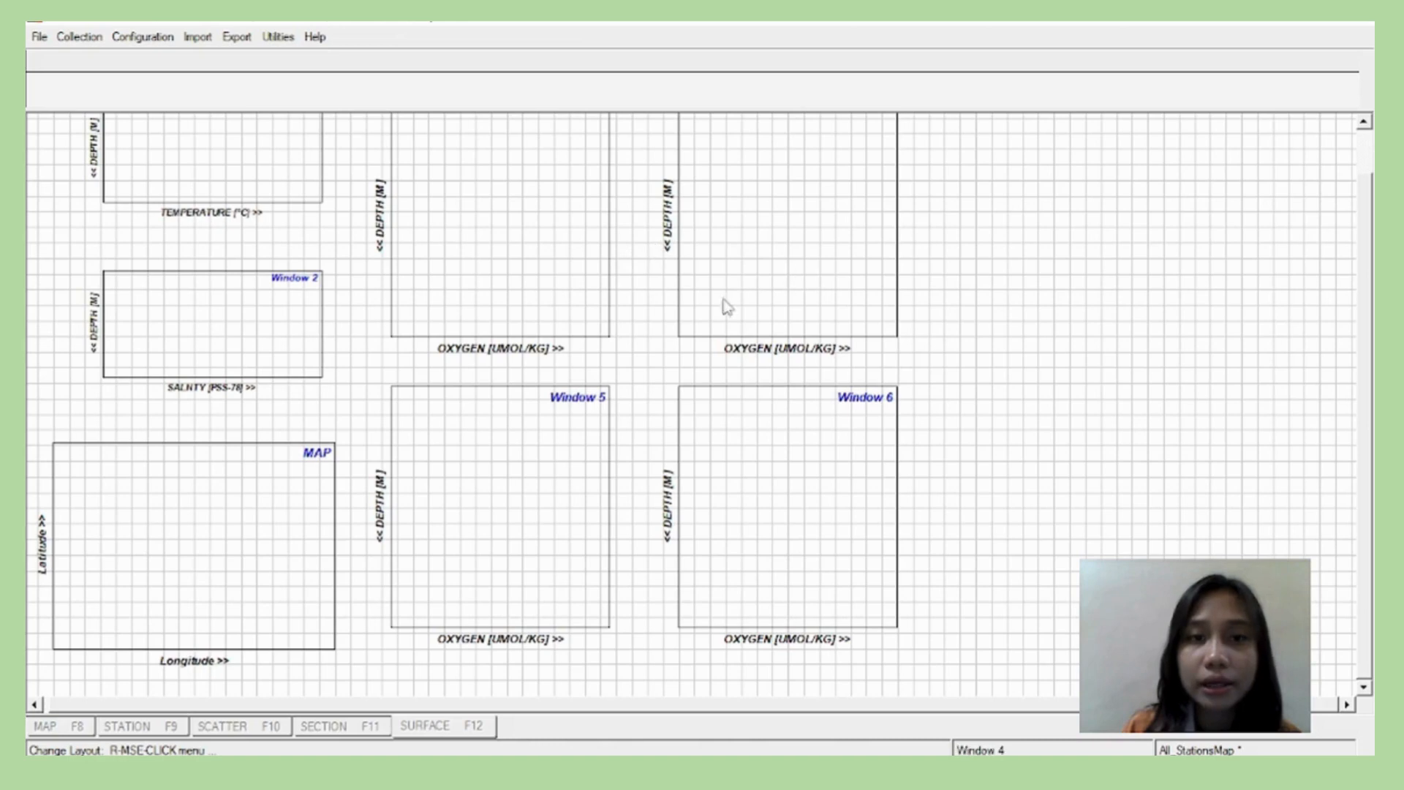
{"action": "right_click", "coordinate": [496, 284]}
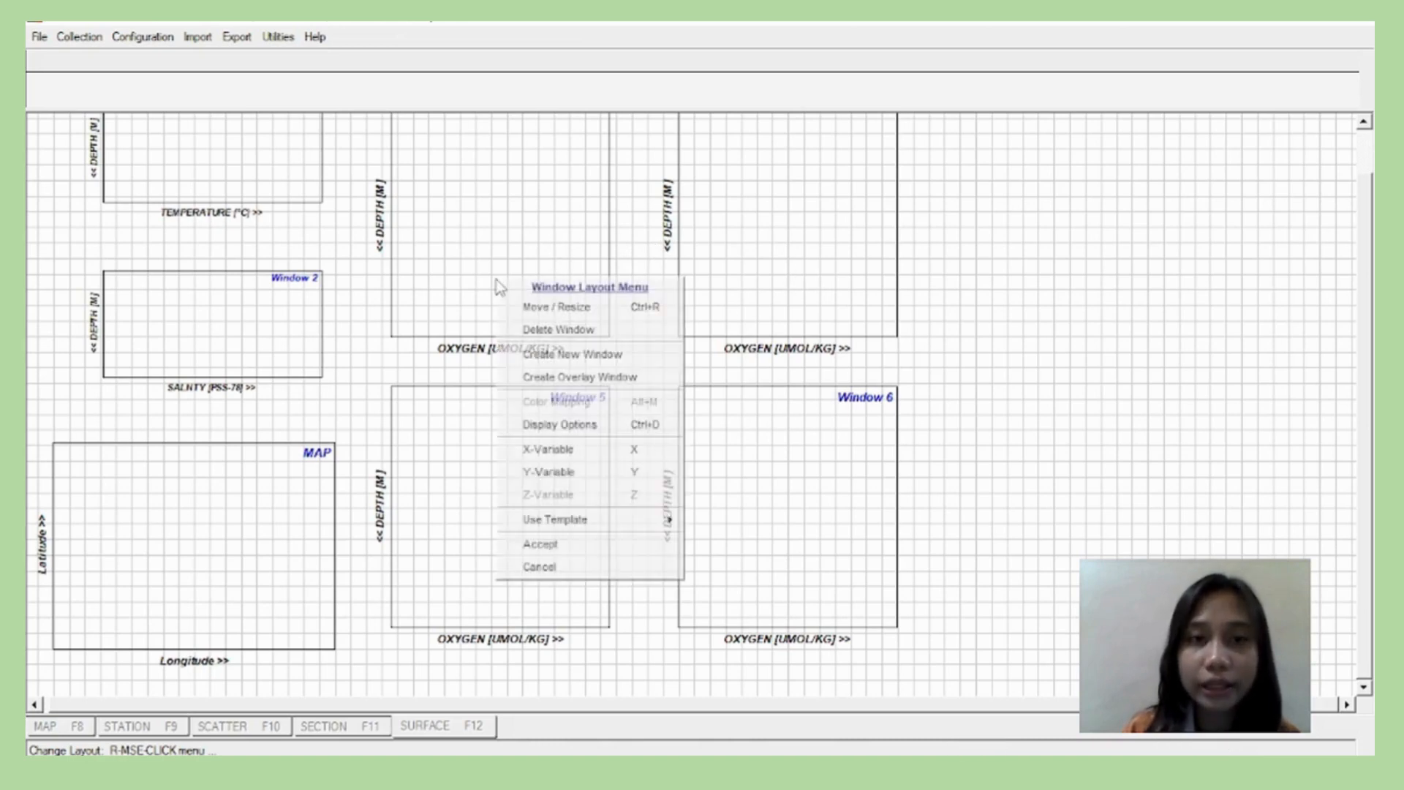
{"action": "left_click", "coordinate": [539, 335]}
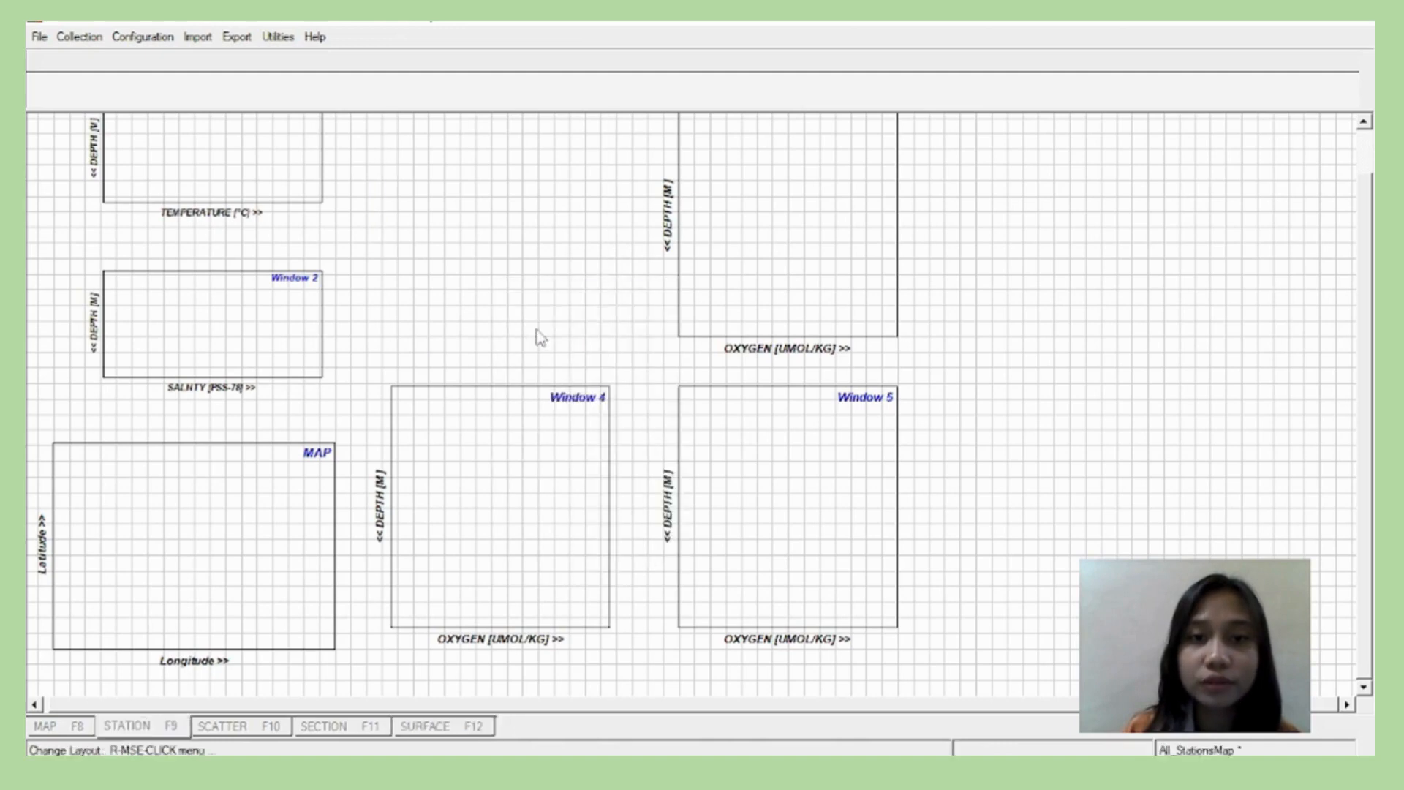
{"action": "right_click", "coordinate": [756, 294]}
{"action": "left_click", "coordinate": [803, 342]}
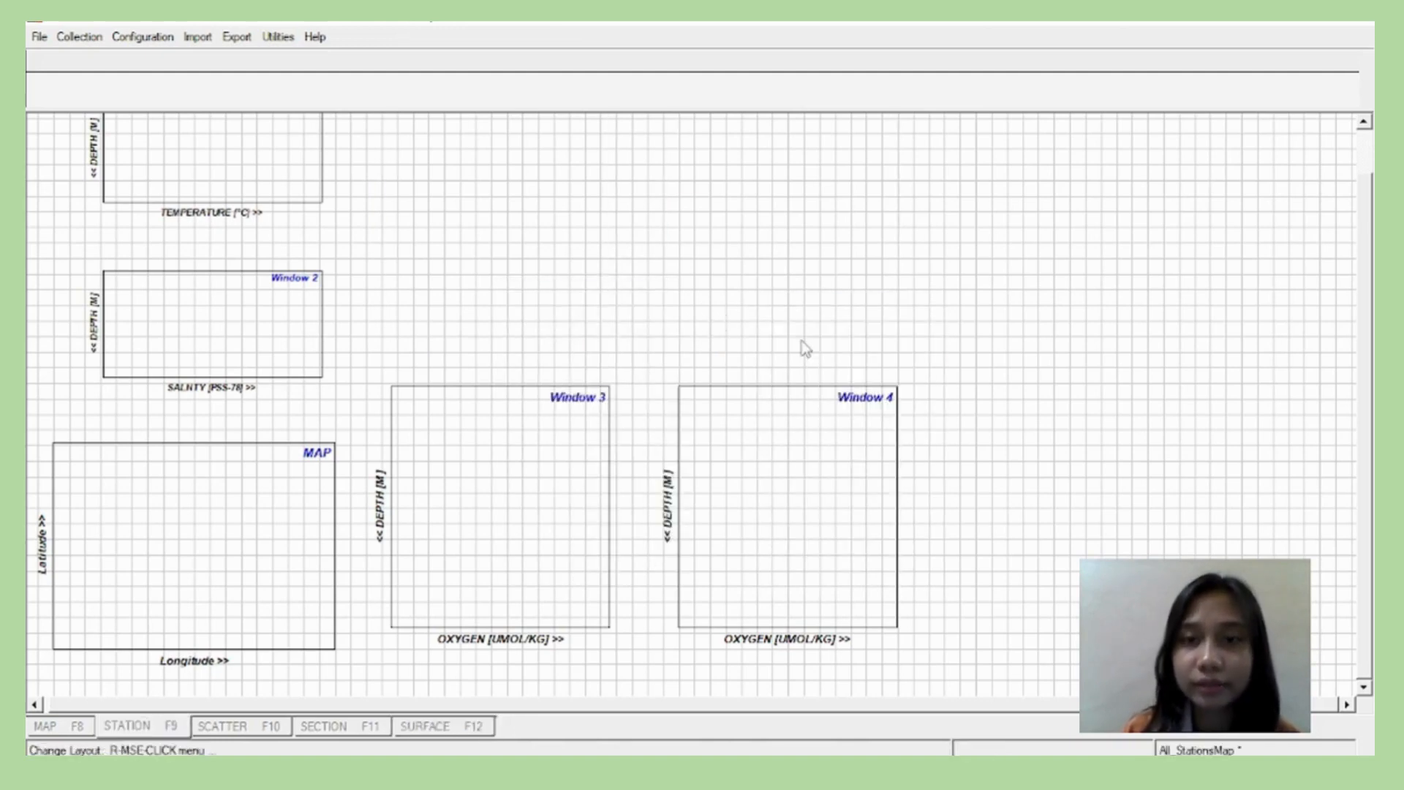
{"action": "right_click", "coordinate": [570, 444]}
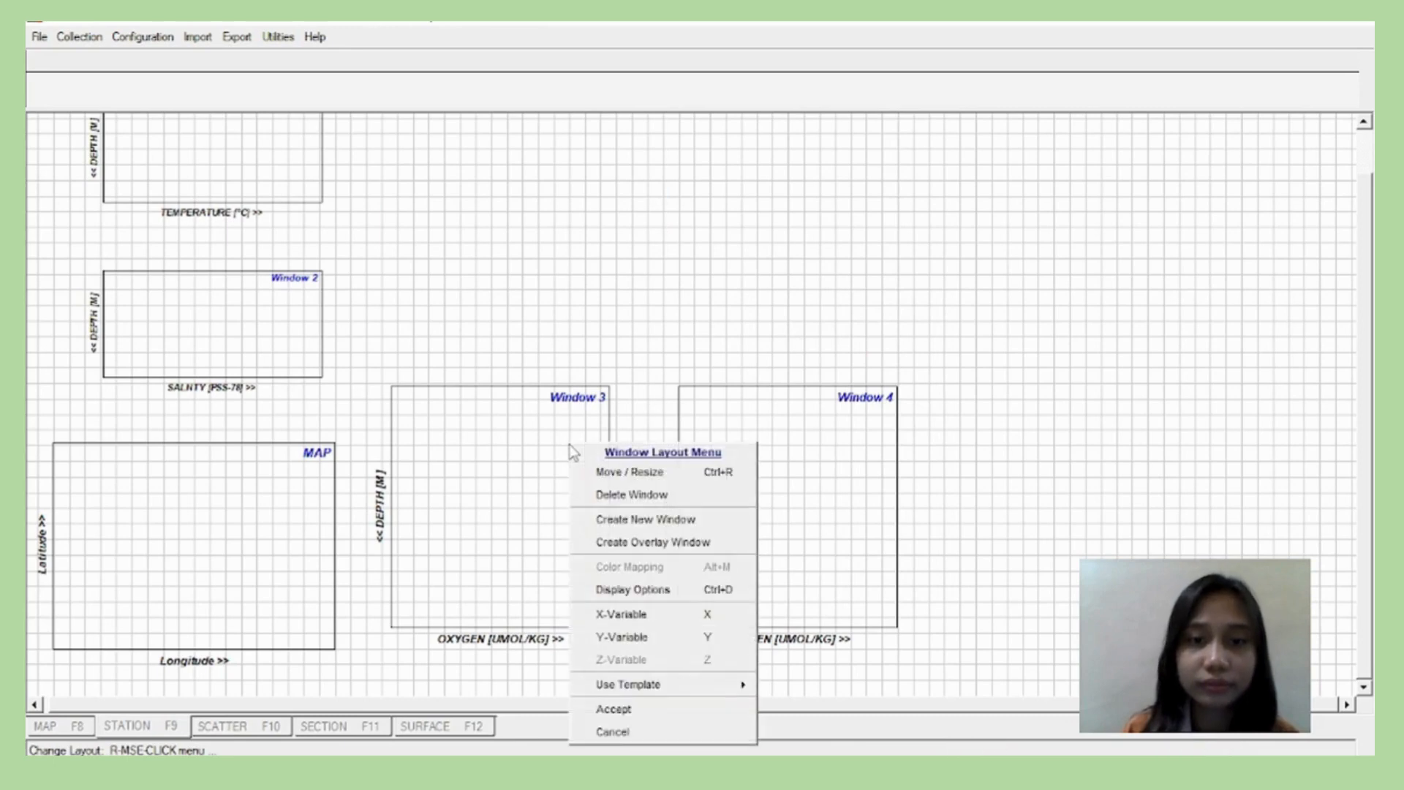
{"action": "left_click", "coordinate": [611, 497]}
{"action": "right_click", "coordinate": [733, 512]}
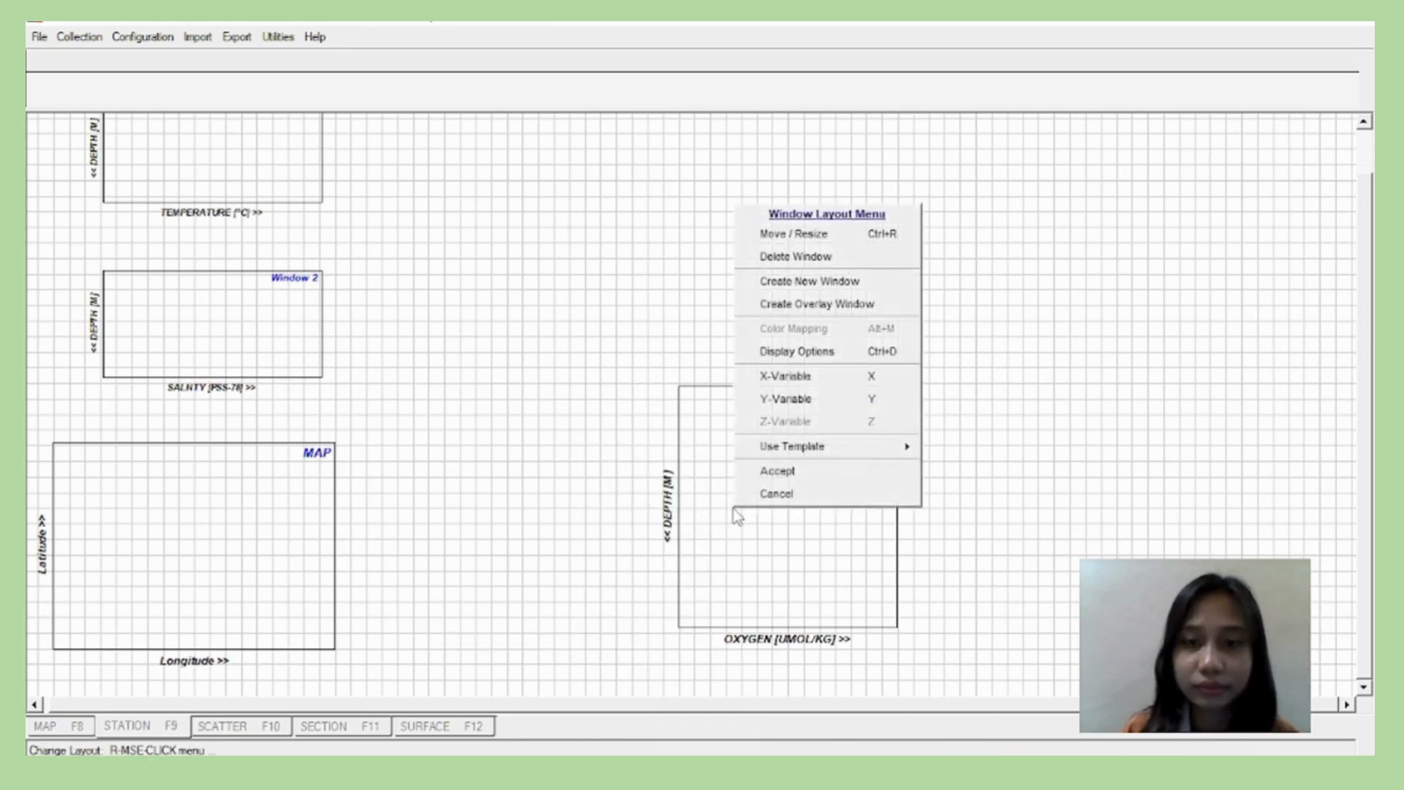
{"action": "left_click", "coordinate": [838, 256]}
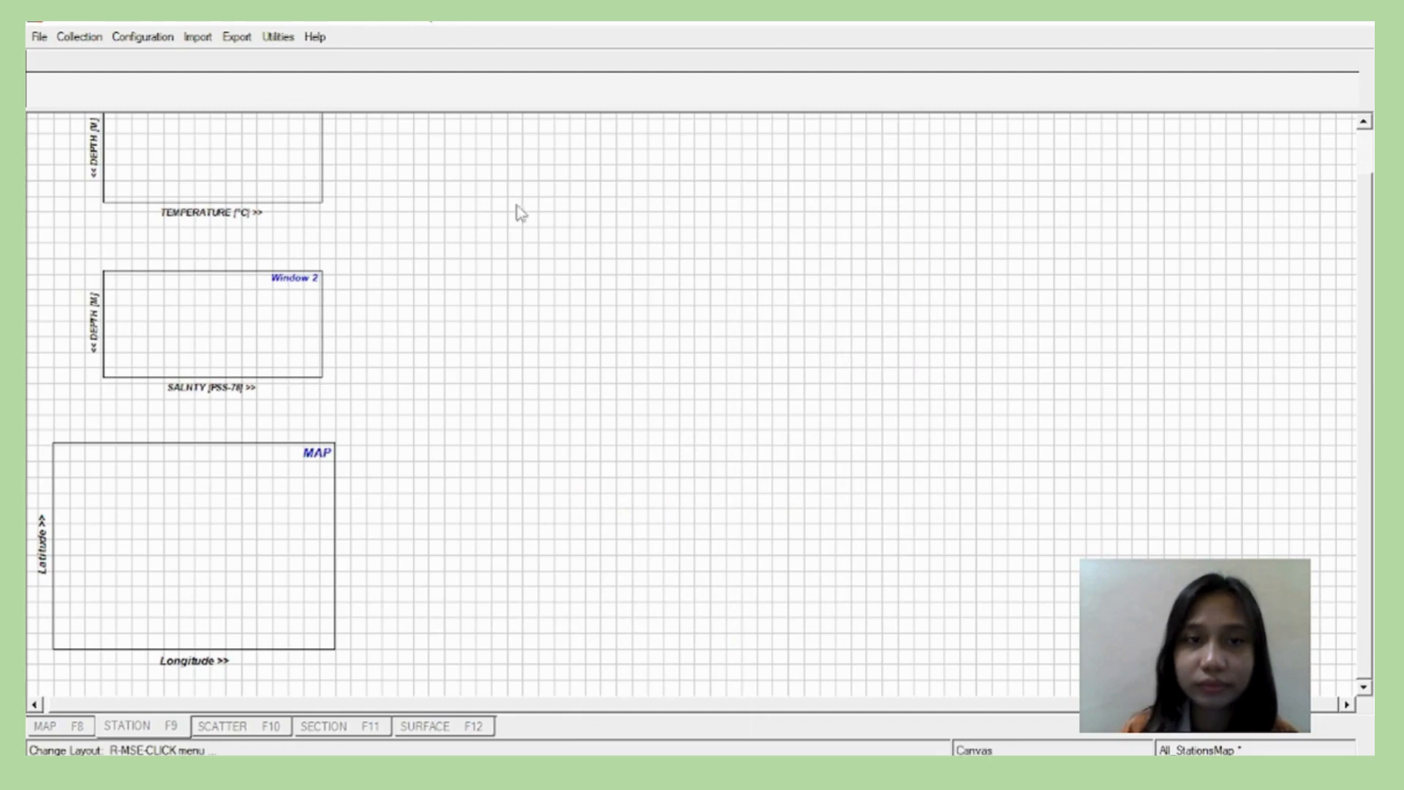
Move the temperature window into the empty area beside the small plots and enlarge it to span about 17.3/10.8 to 35/17.5.
{"action": "right_click", "coordinate": [251, 177]}
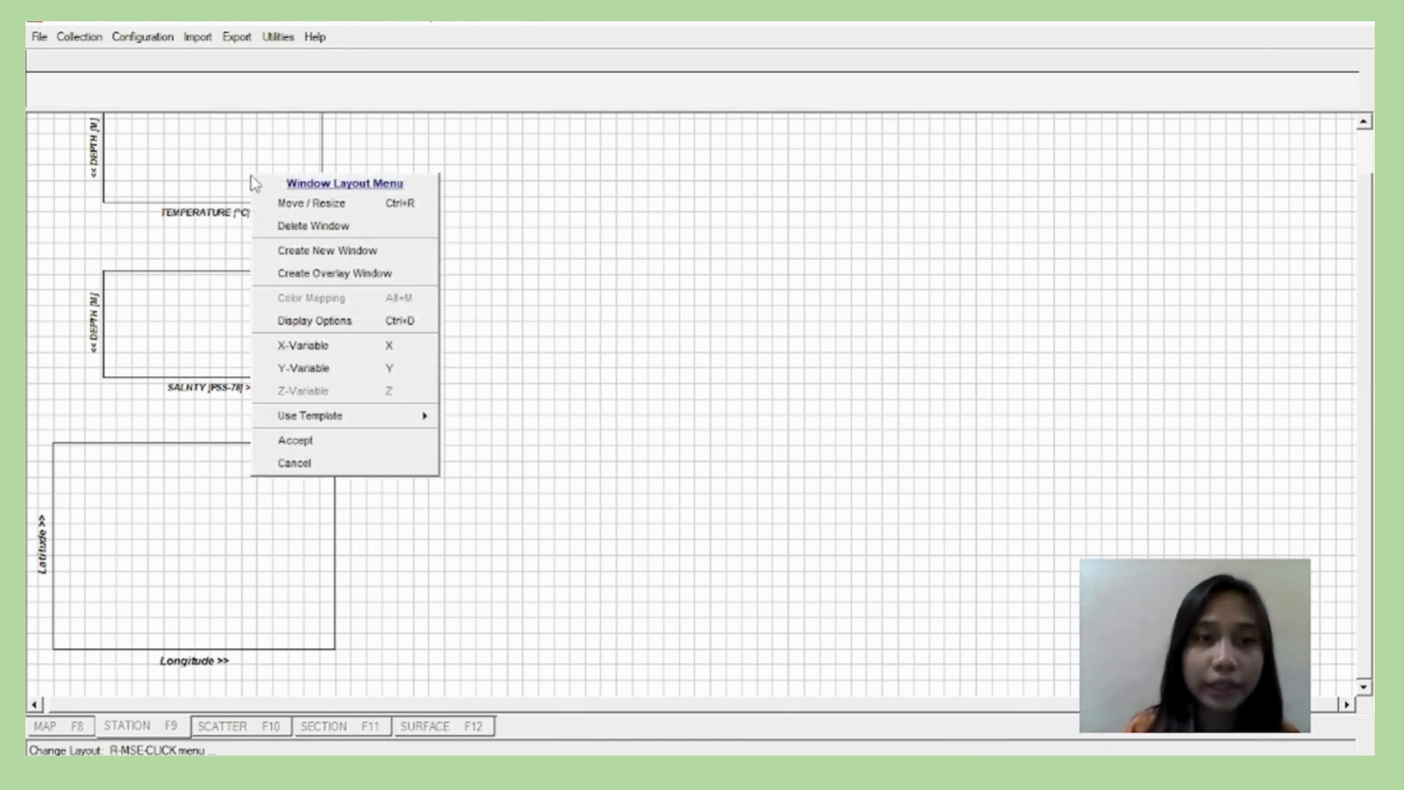
{"action": "left_click", "coordinate": [283, 205]}
{"action": "left_click_drag", "start_coordinate": [256, 165], "coordinate": [783, 247]}
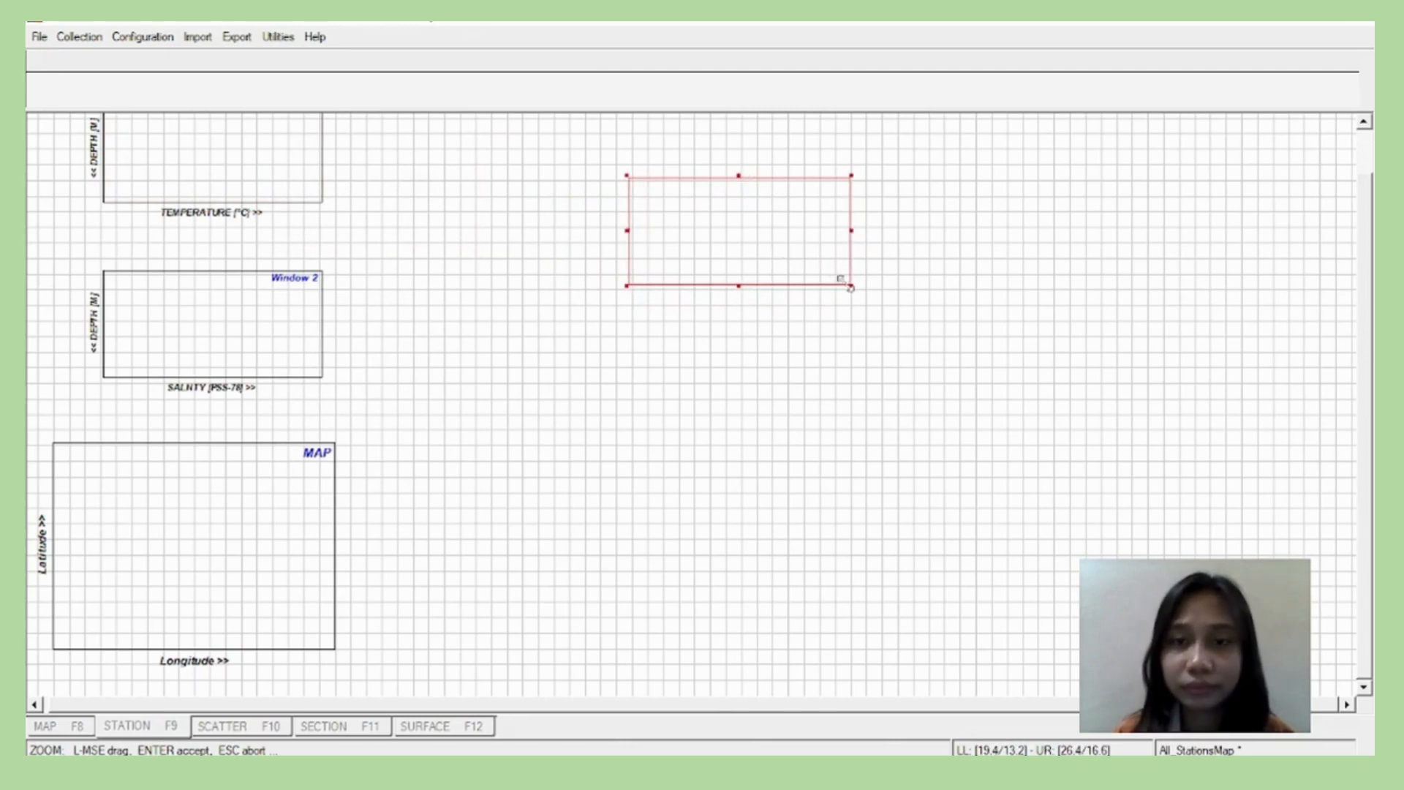
{"action": "left_click_drag", "start_coordinate": [850, 287], "coordinate": [1179, 385]}
{"action": "left_click_drag", "start_coordinate": [994, 300], "coordinate": [927, 273]}
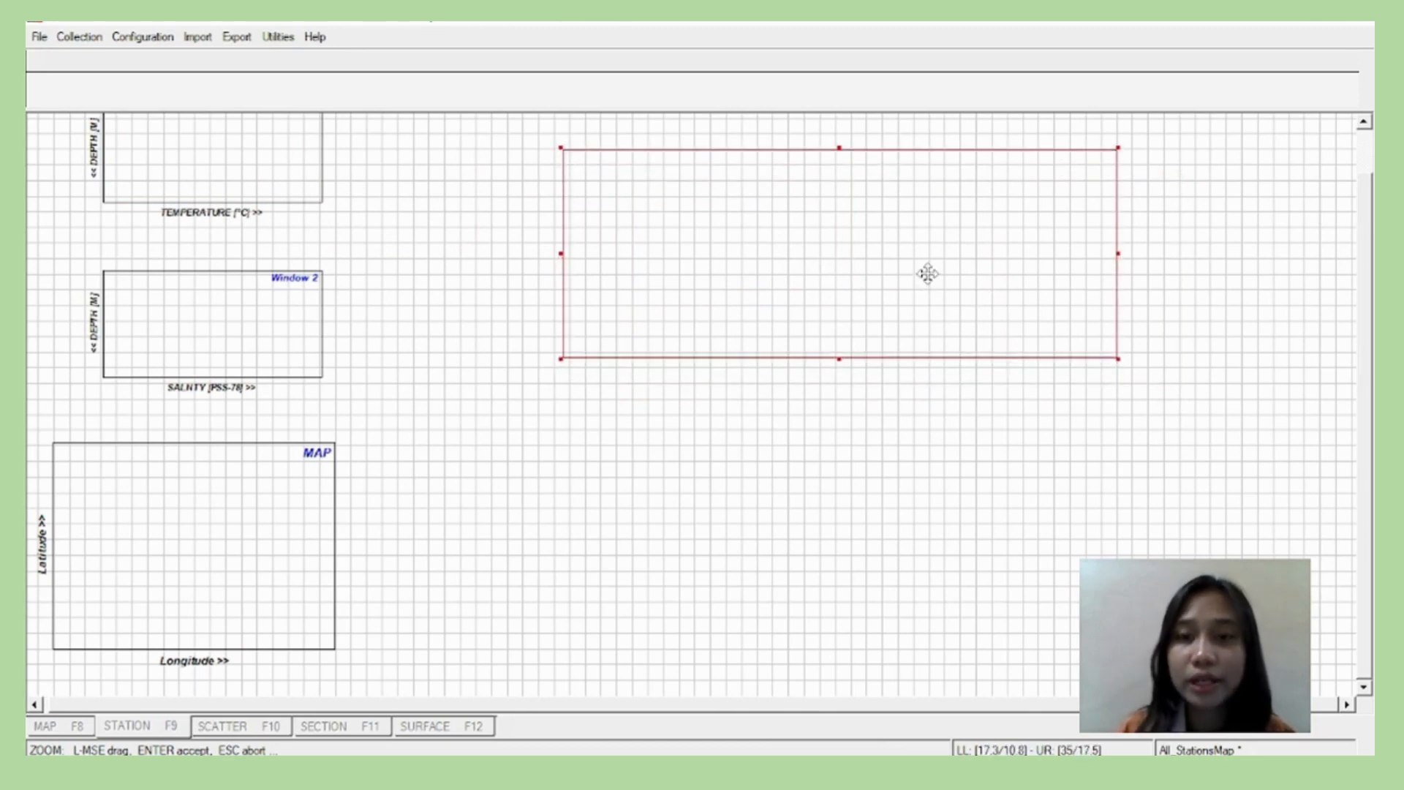
{"action": "key", "text": "Return"}
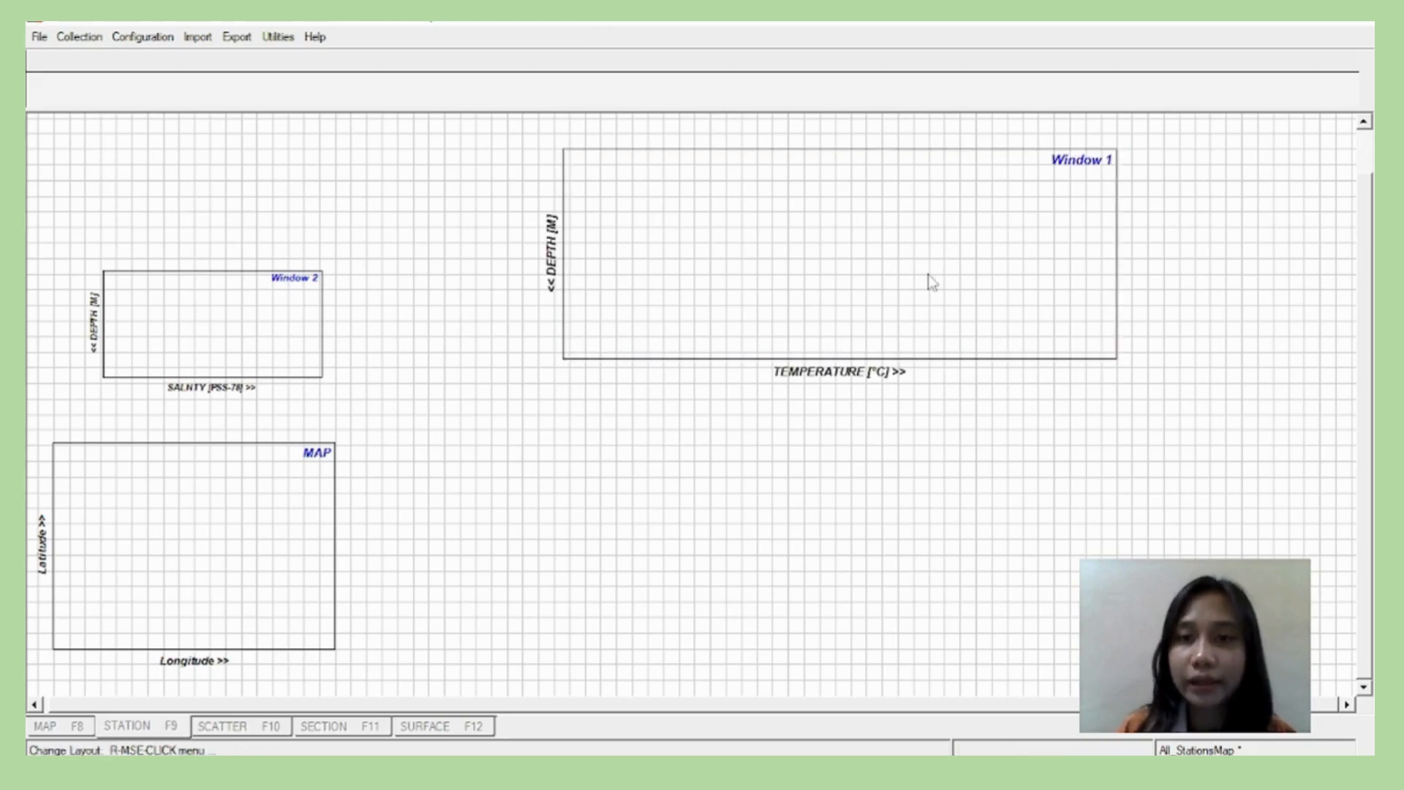
Move the salinity window beneath the temperature window, enlarge it to about the same width and height, and accept the station layout.
{"action": "right_click", "coordinate": [232, 322]}
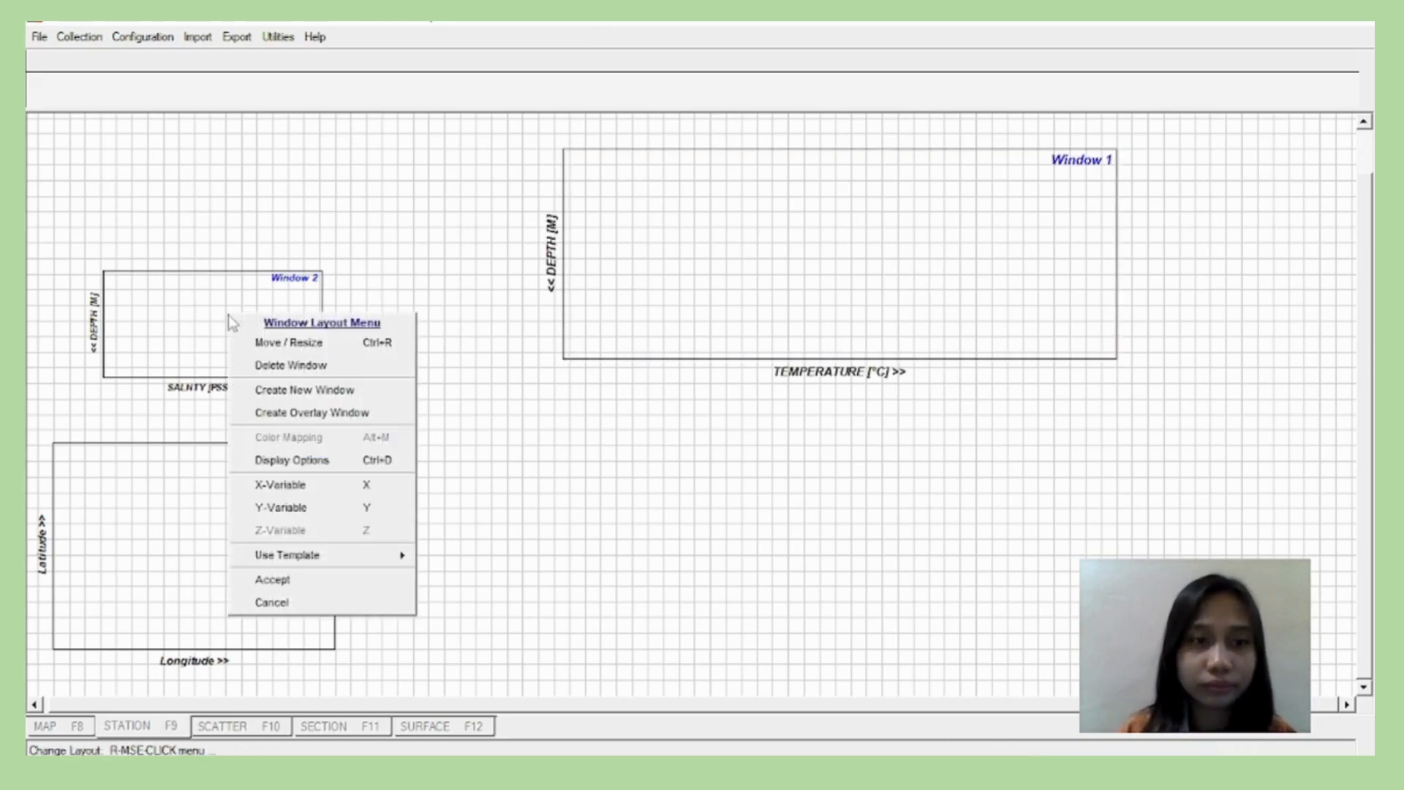
{"action": "left_click", "coordinate": [252, 340]}
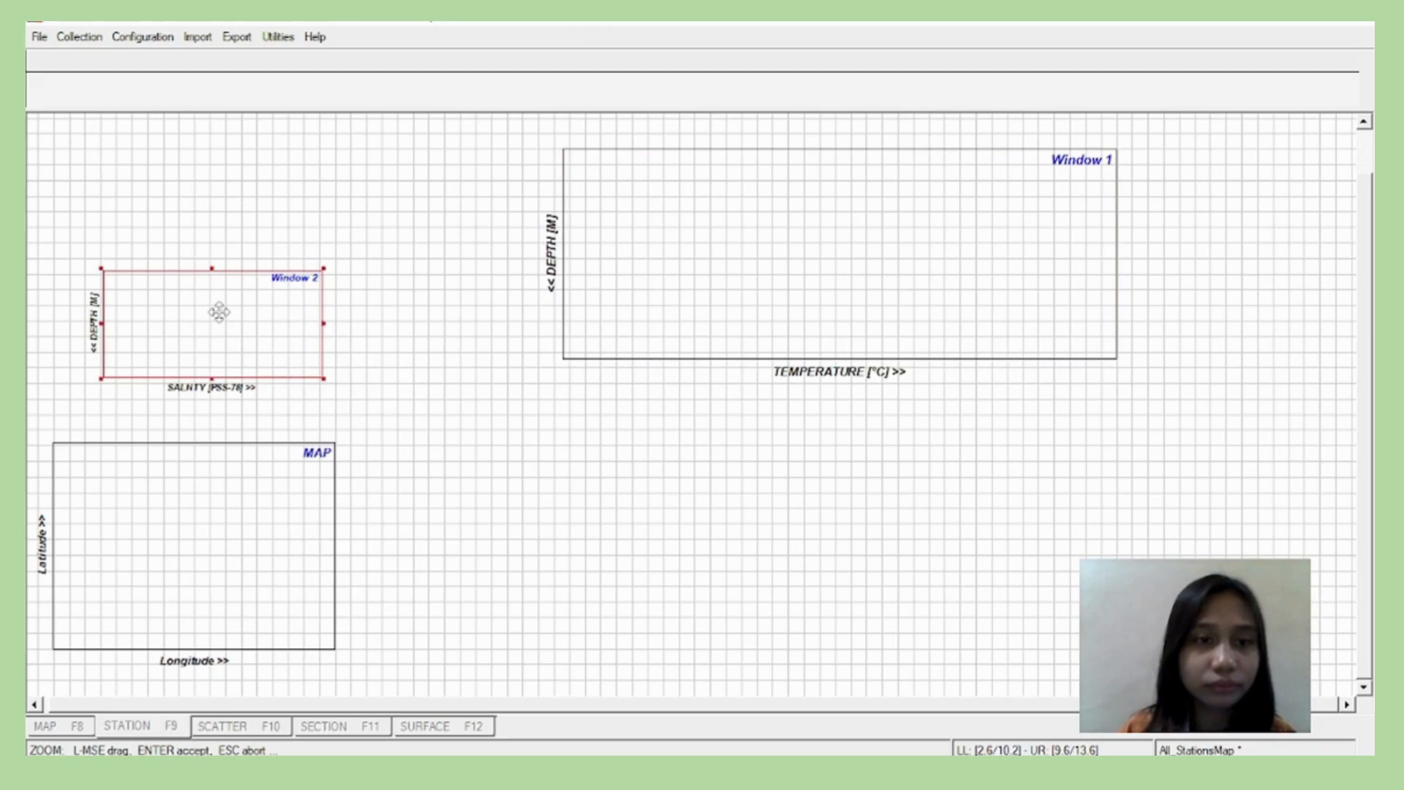
{"action": "left_click_drag", "start_coordinate": [234, 319], "coordinate": [683, 481]}
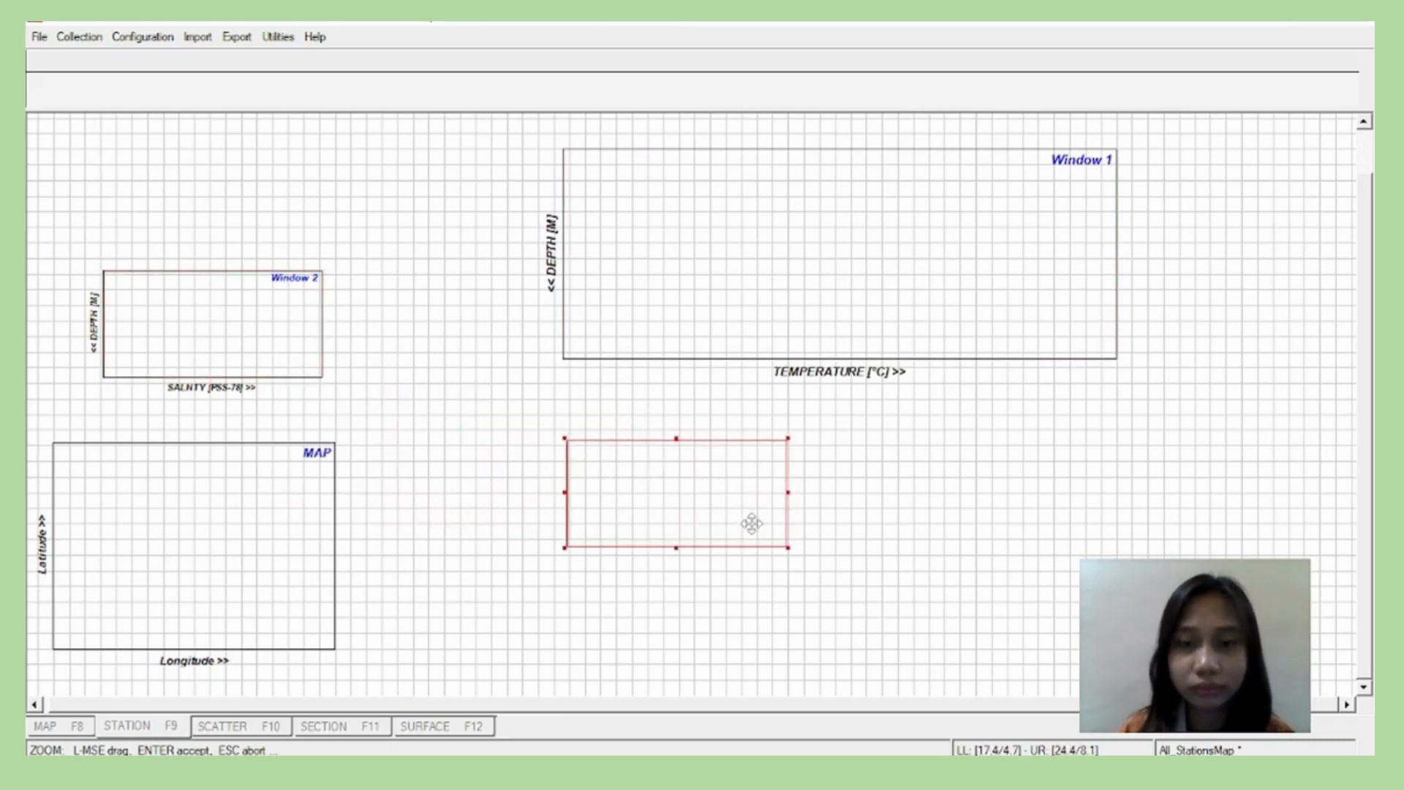
{"action": "left_click_drag", "start_coordinate": [785, 545], "coordinate": [1071, 620]}
{"action": "left_click_drag", "start_coordinate": [1103, 637], "coordinate": [1119, 649]}
{"action": "key", "text": "Return"}
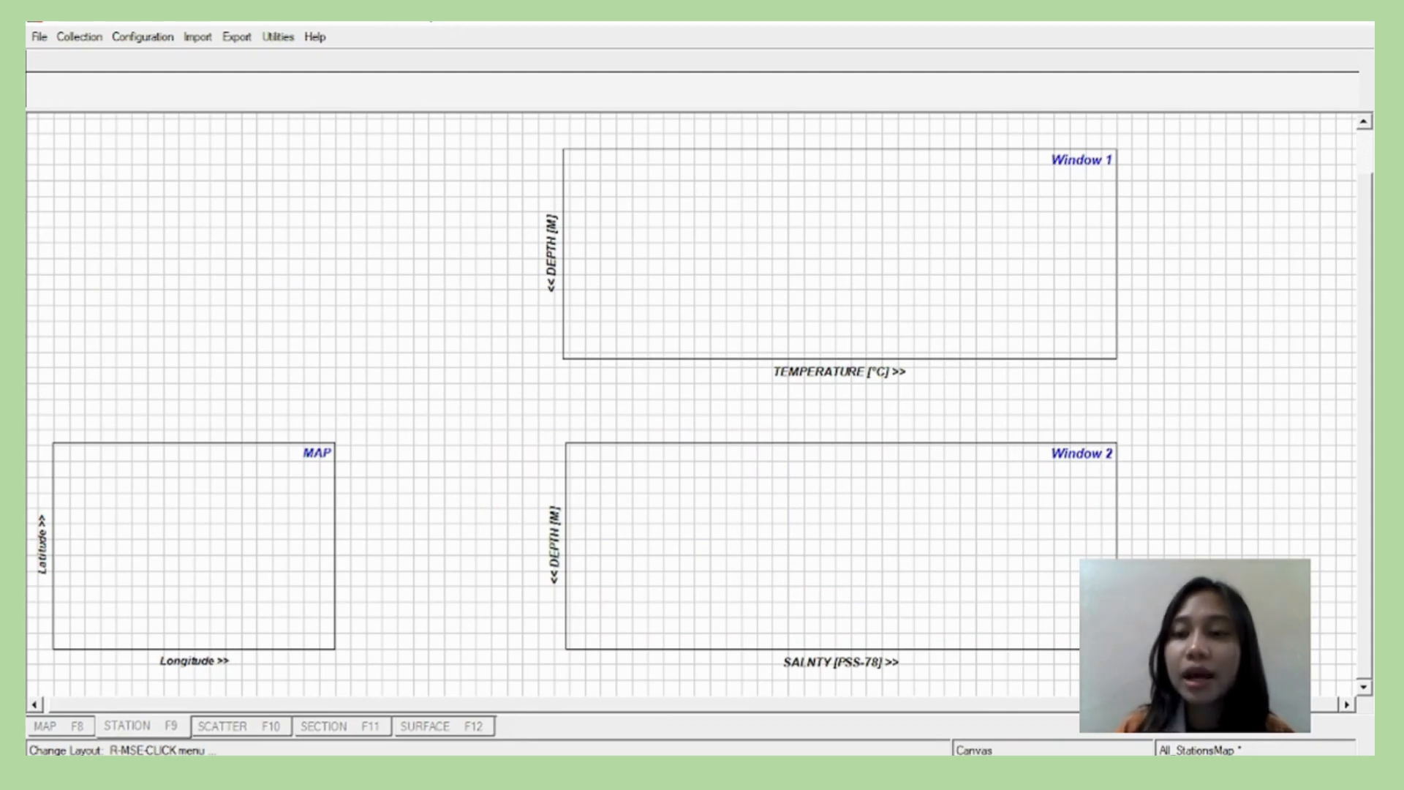
{"action": "right_click", "coordinate": [1041, 286]}
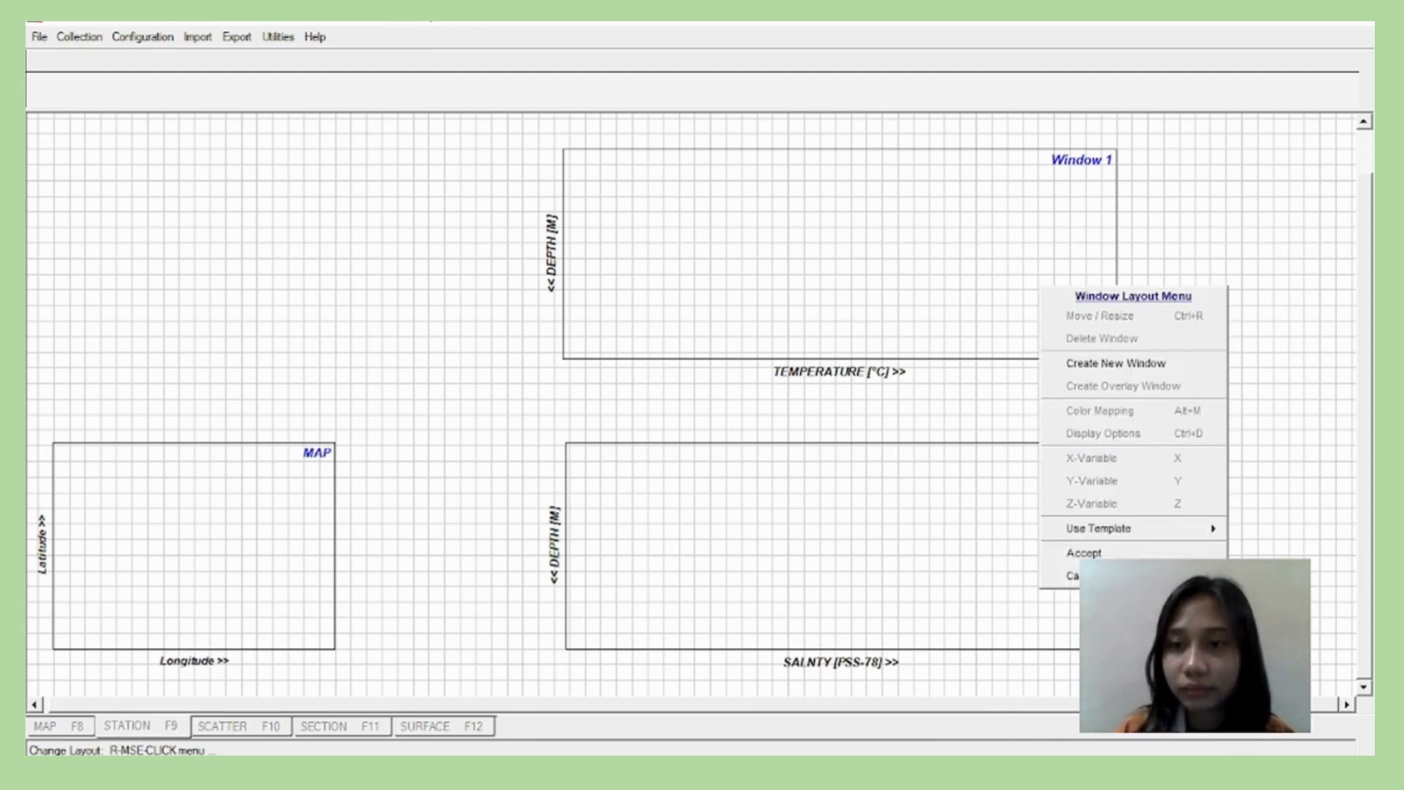
{"action": "left_click", "coordinate": [1083, 553]}
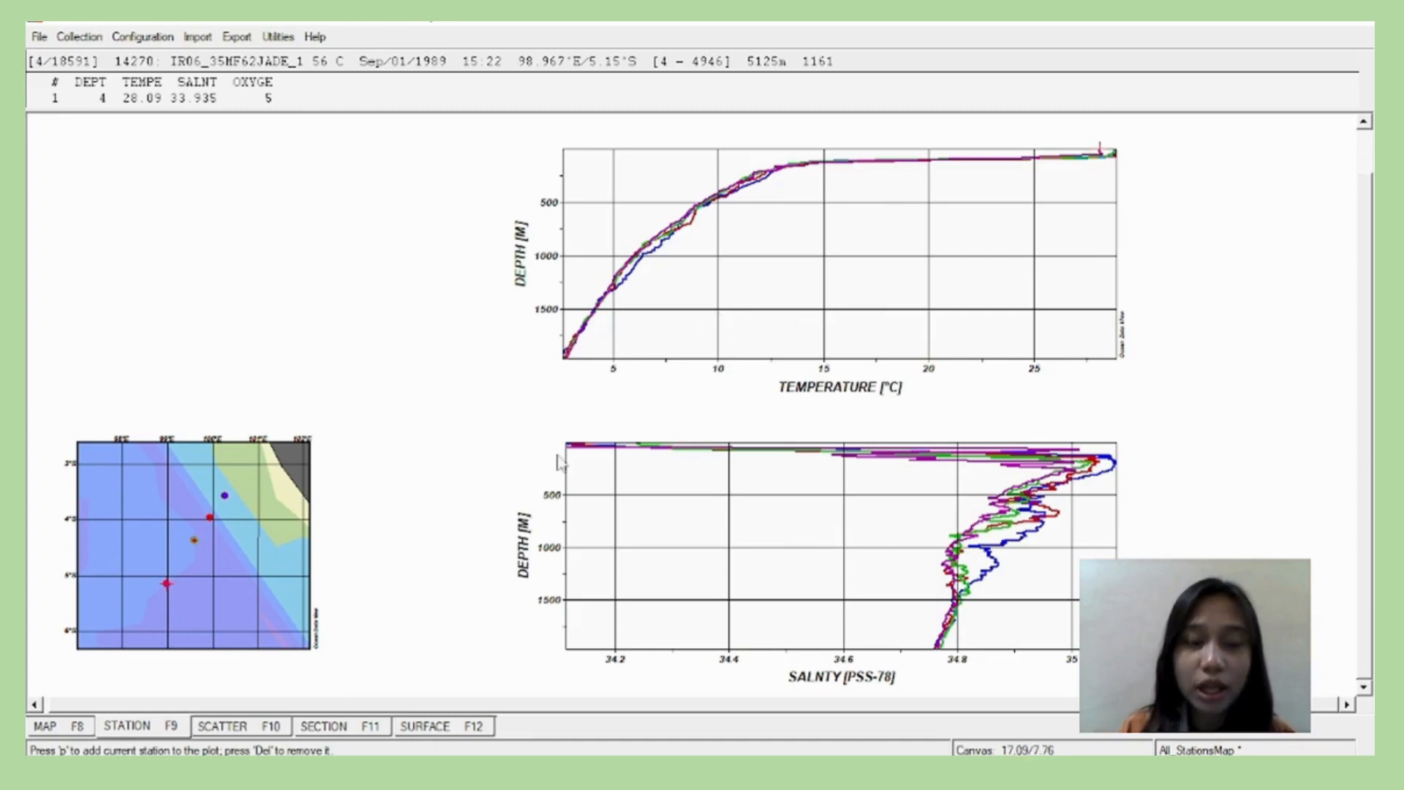
Switch to scatter mode, open its window layout for editing and delete the four oxygen windows.
{"action": "left_click", "coordinate": [259, 732]}
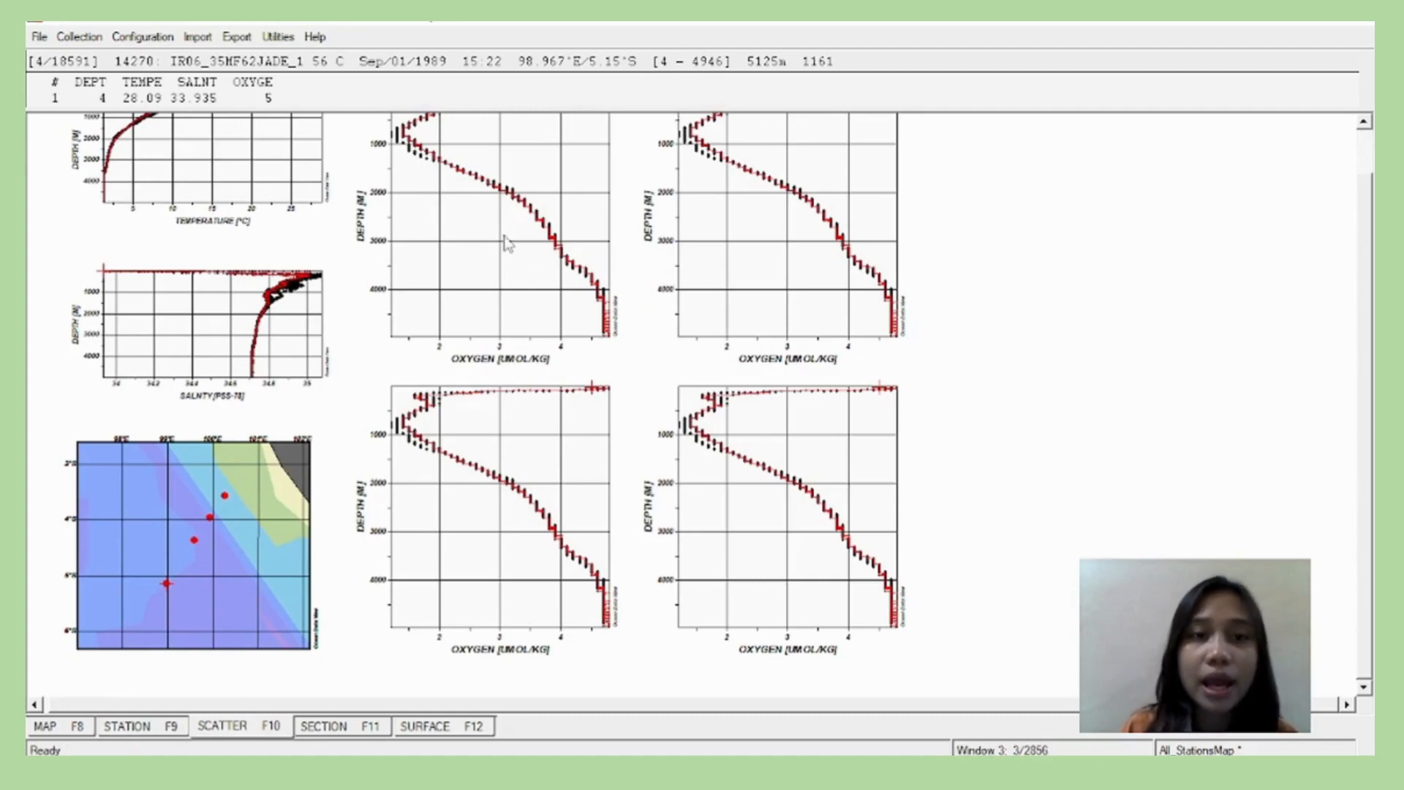
{"action": "right_click", "coordinate": [1116, 355]}
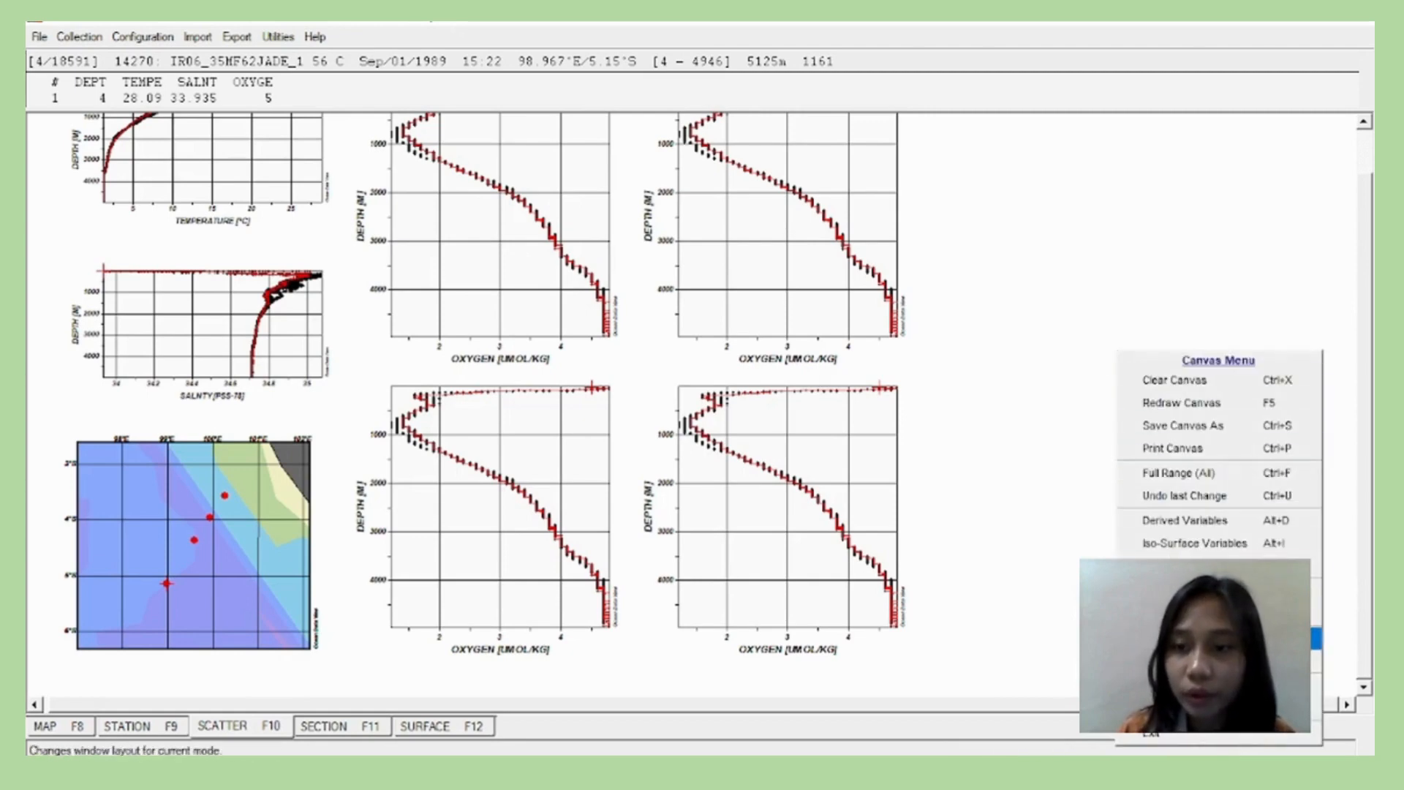
{"action": "left_click", "coordinate": [1206, 639]}
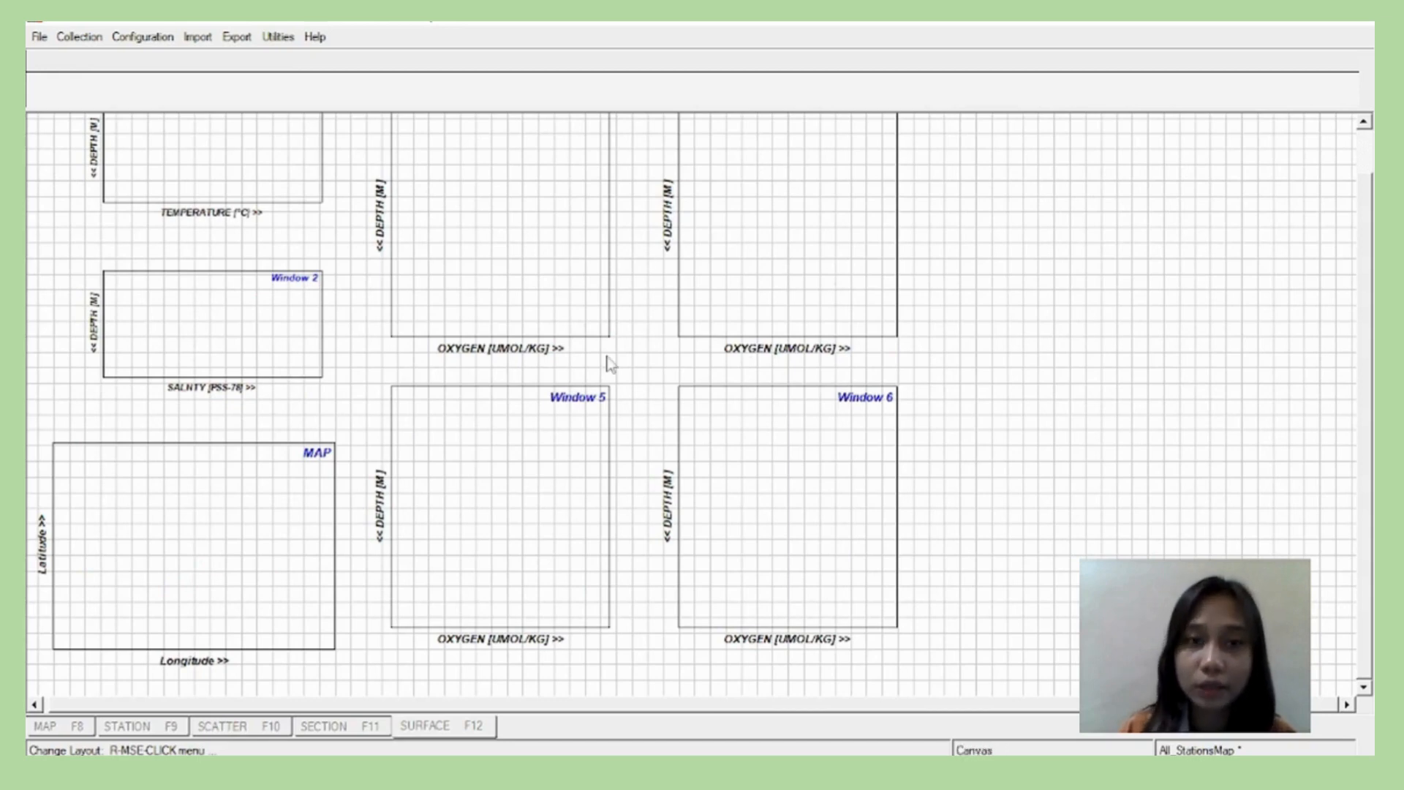
{"action": "right_click", "coordinate": [519, 288]}
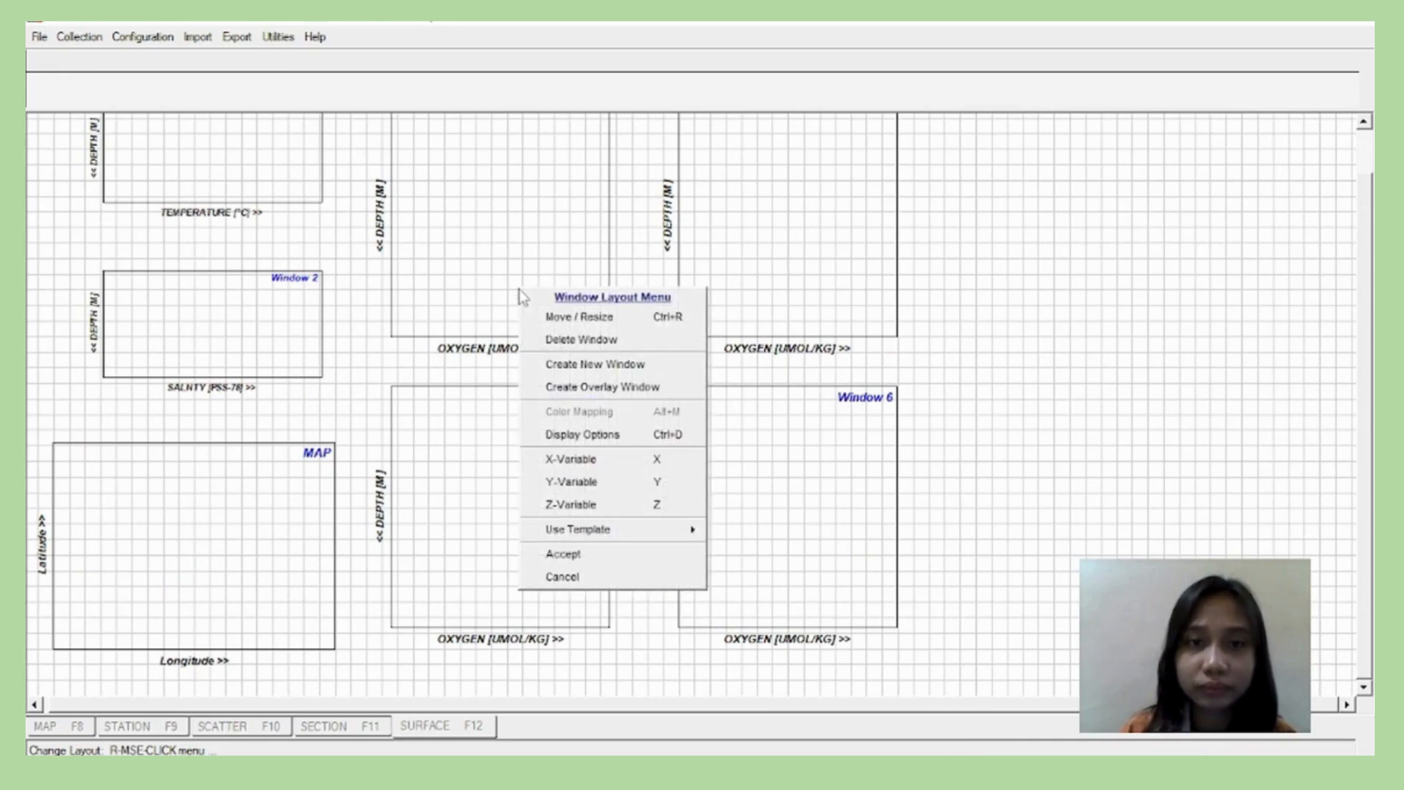
{"action": "left_click", "coordinate": [556, 340]}
{"action": "right_click", "coordinate": [733, 279]}
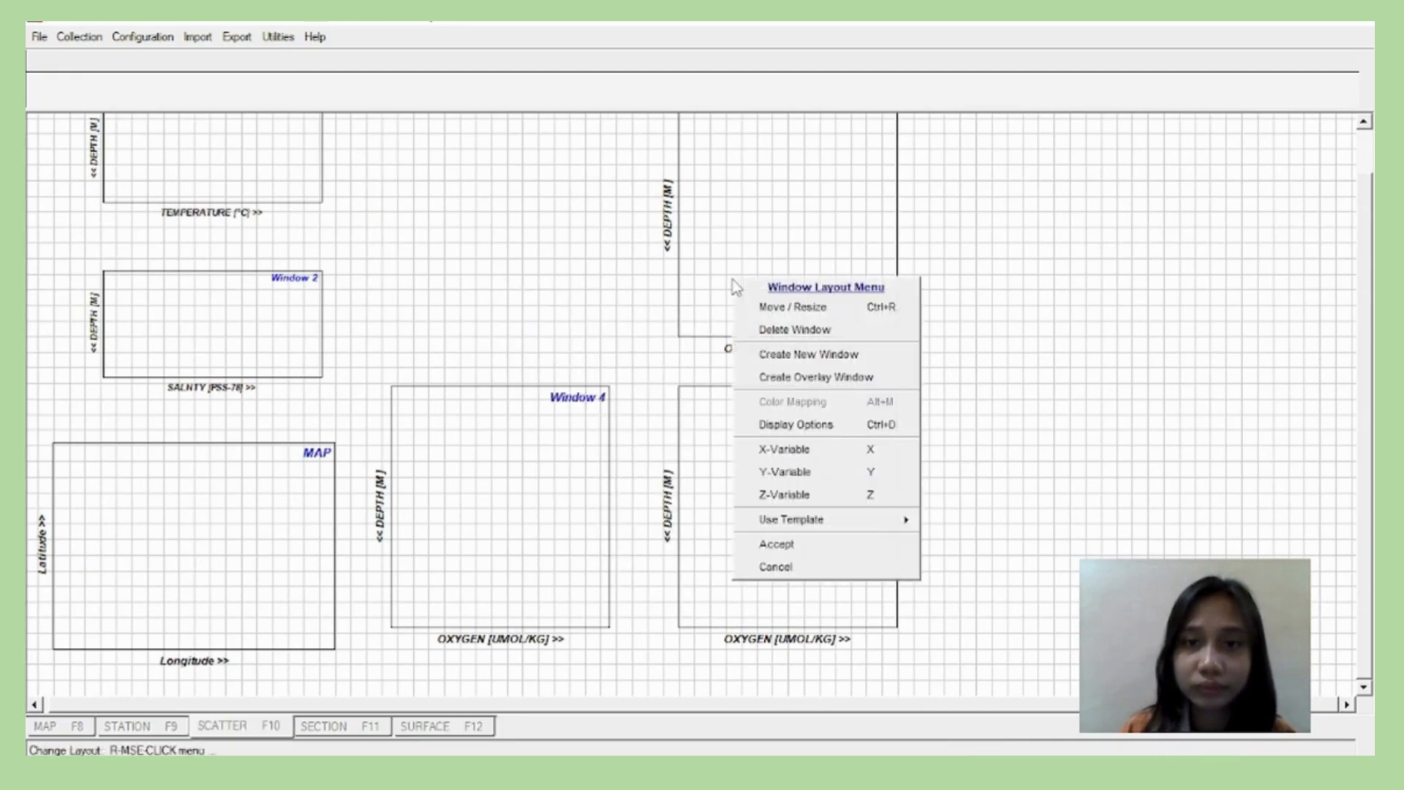
{"action": "left_click", "coordinate": [768, 330]}
{"action": "right_click", "coordinate": [533, 454]}
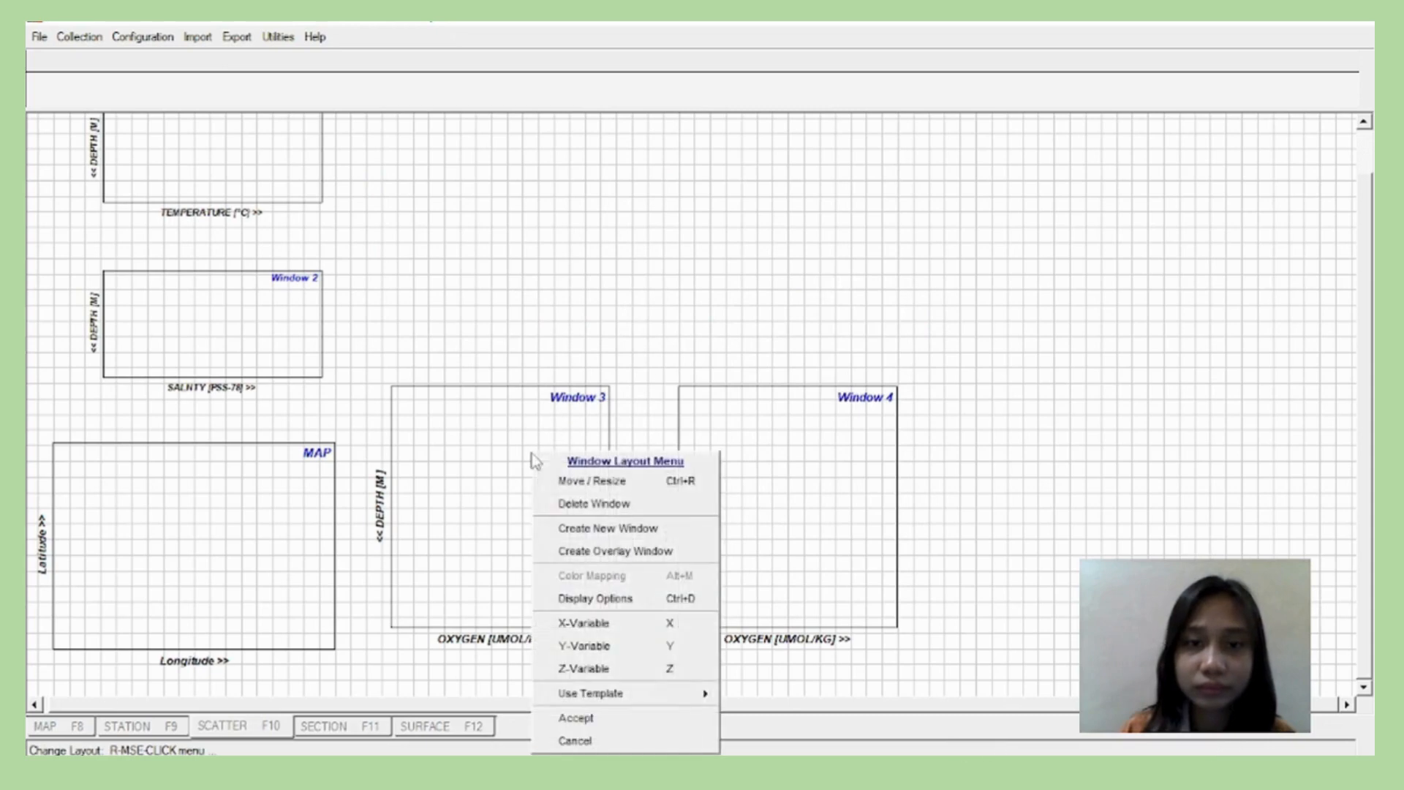
{"action": "left_click", "coordinate": [585, 504]}
{"action": "right_click", "coordinate": [744, 522]}
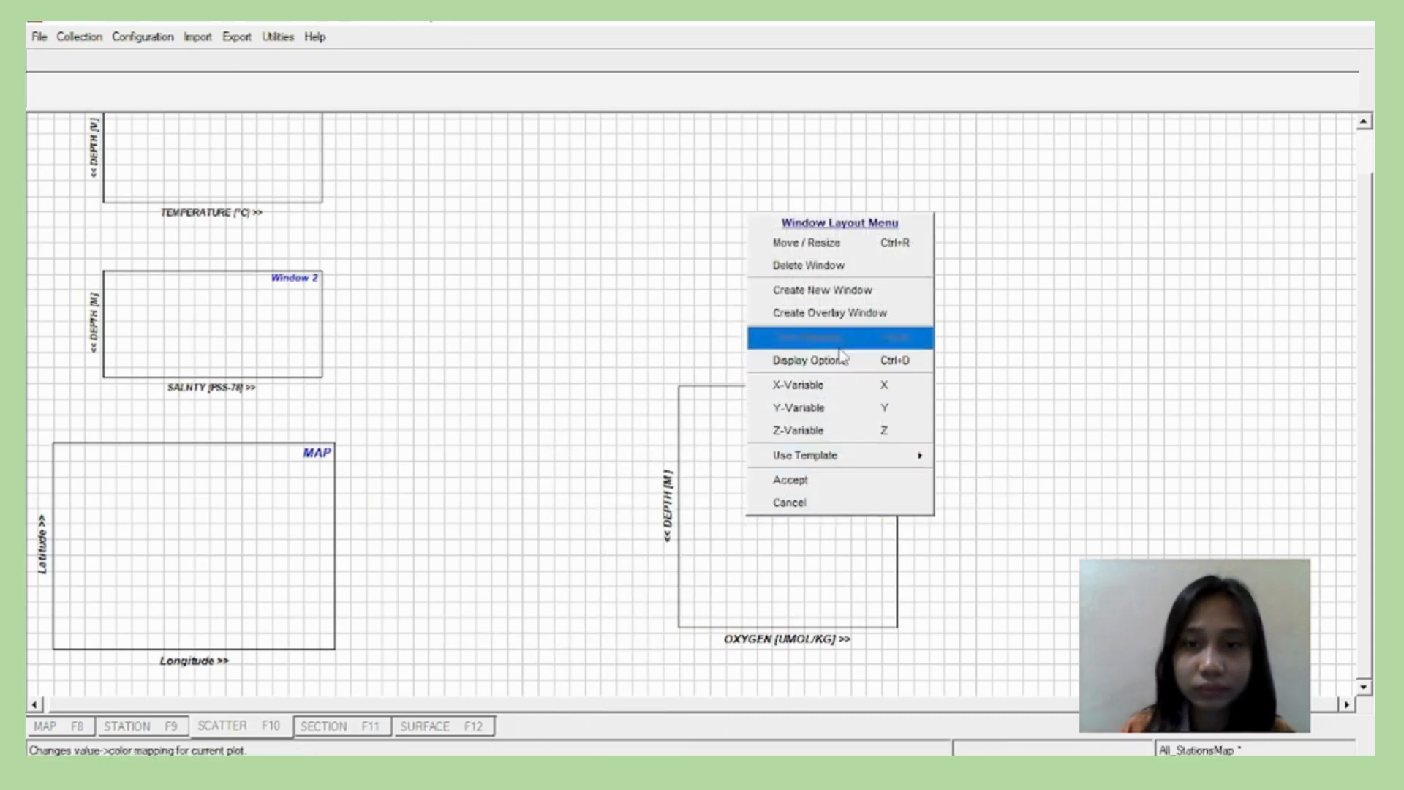
{"action": "left_click", "coordinate": [831, 280]}
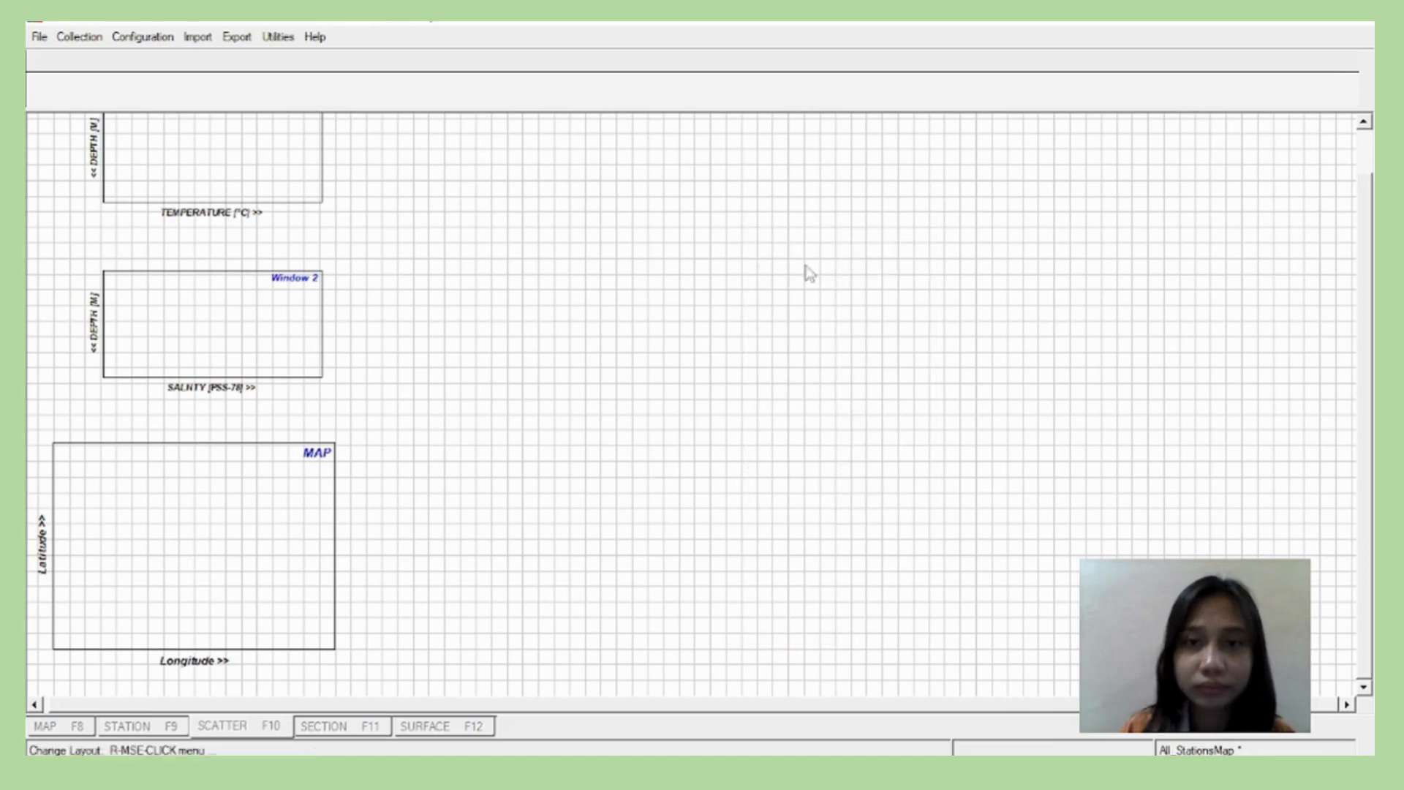
Move the scatter layout's temperature window to the empty area and enlarge it to span about 17.1/10.4 to 33.8/16.9.
{"action": "right_click", "coordinate": [272, 159]}
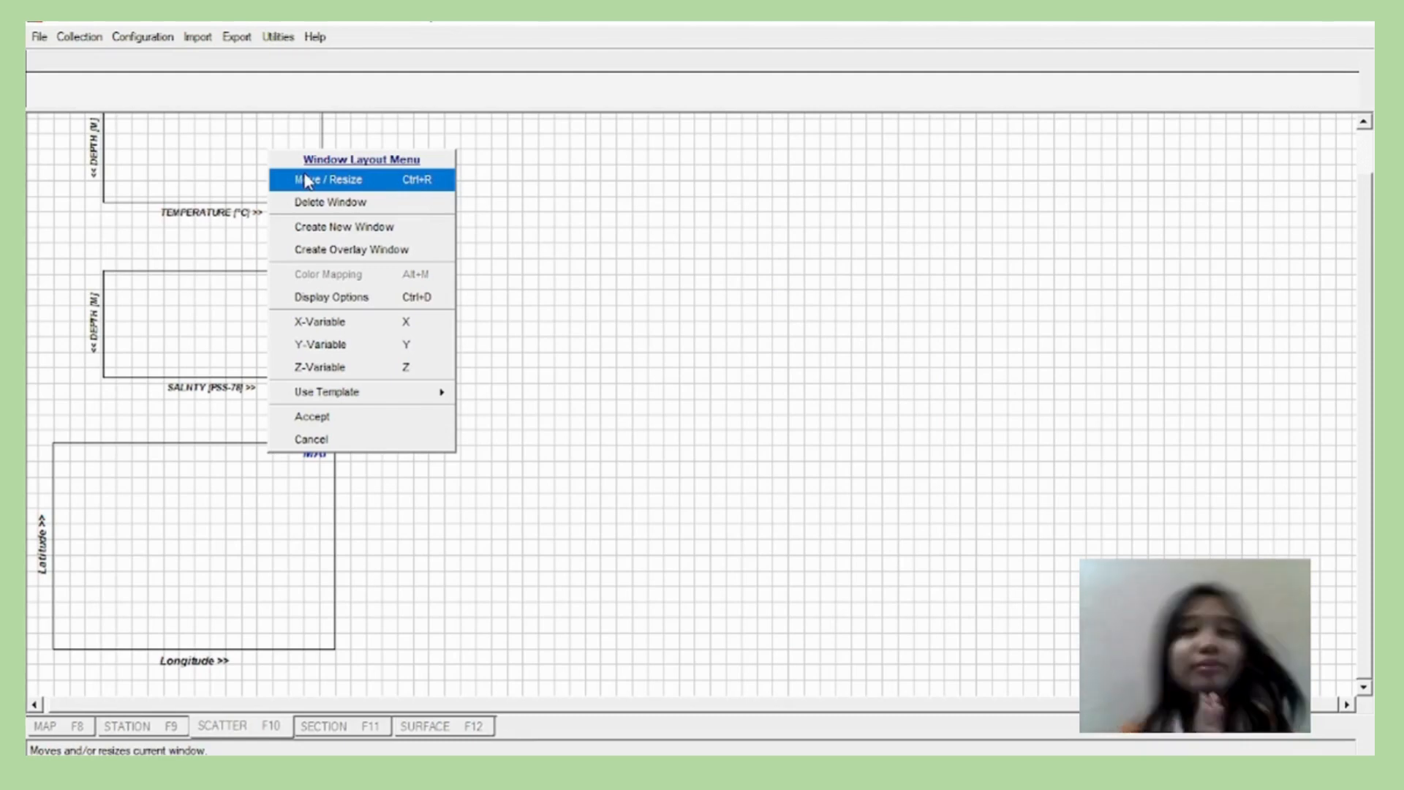
{"action": "left_click", "coordinate": [369, 180]}
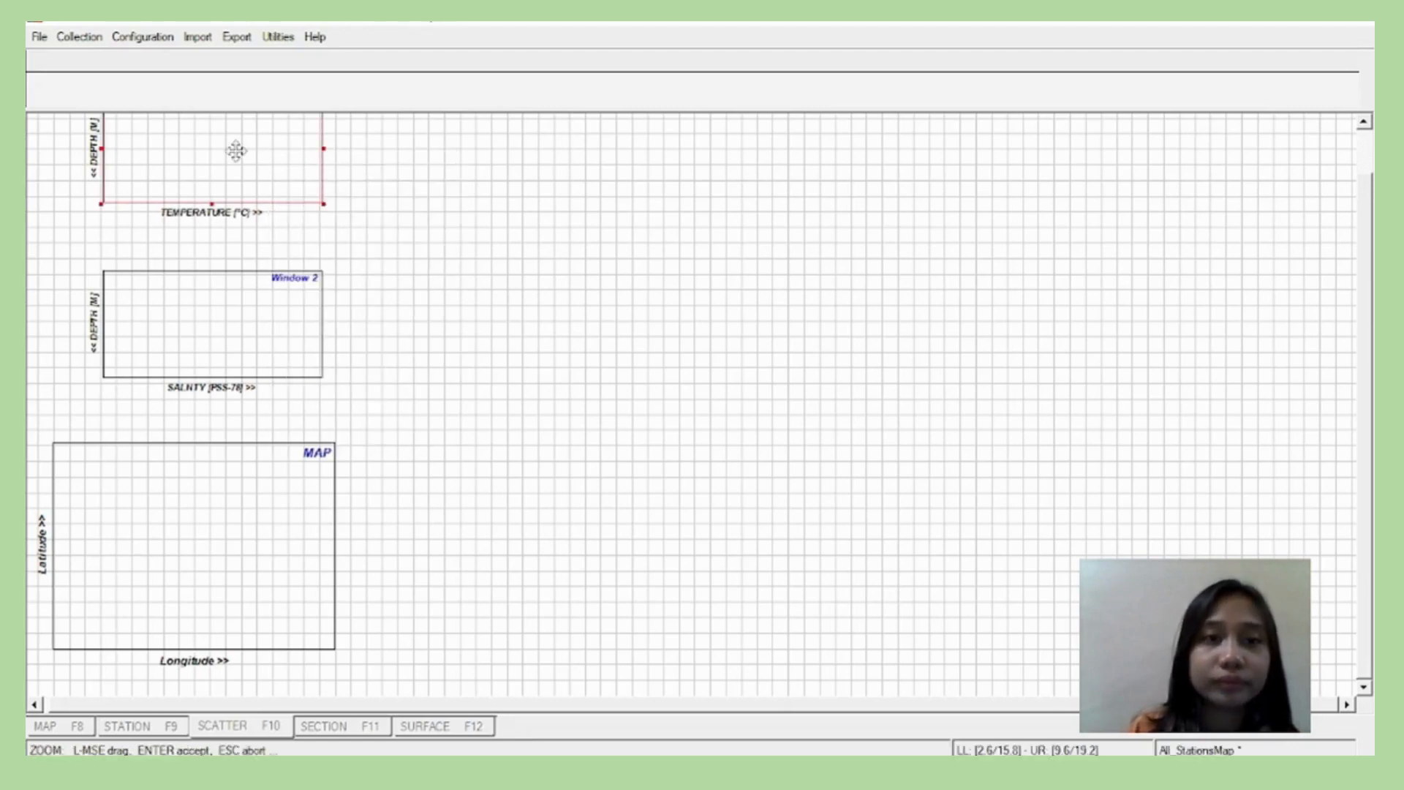
{"action": "left_click_drag", "start_coordinate": [235, 147], "coordinate": [427, 223]}
{"action": "left_click_drag", "start_coordinate": [549, 264], "coordinate": [827, 241]}
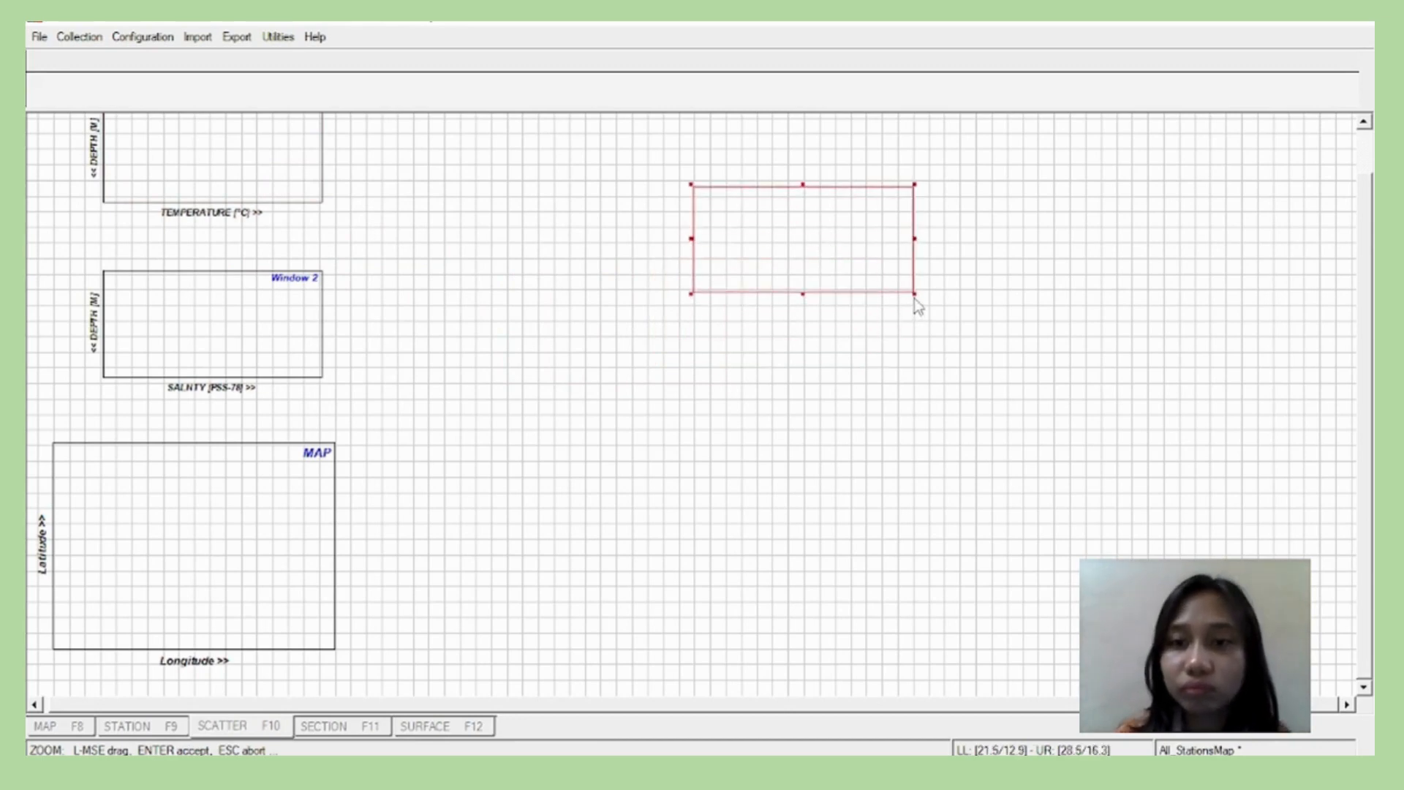
{"action": "left_click_drag", "start_coordinate": [915, 296], "coordinate": [1156, 355]}
{"action": "left_click_drag", "start_coordinate": [924, 272], "coordinate": [796, 257]}
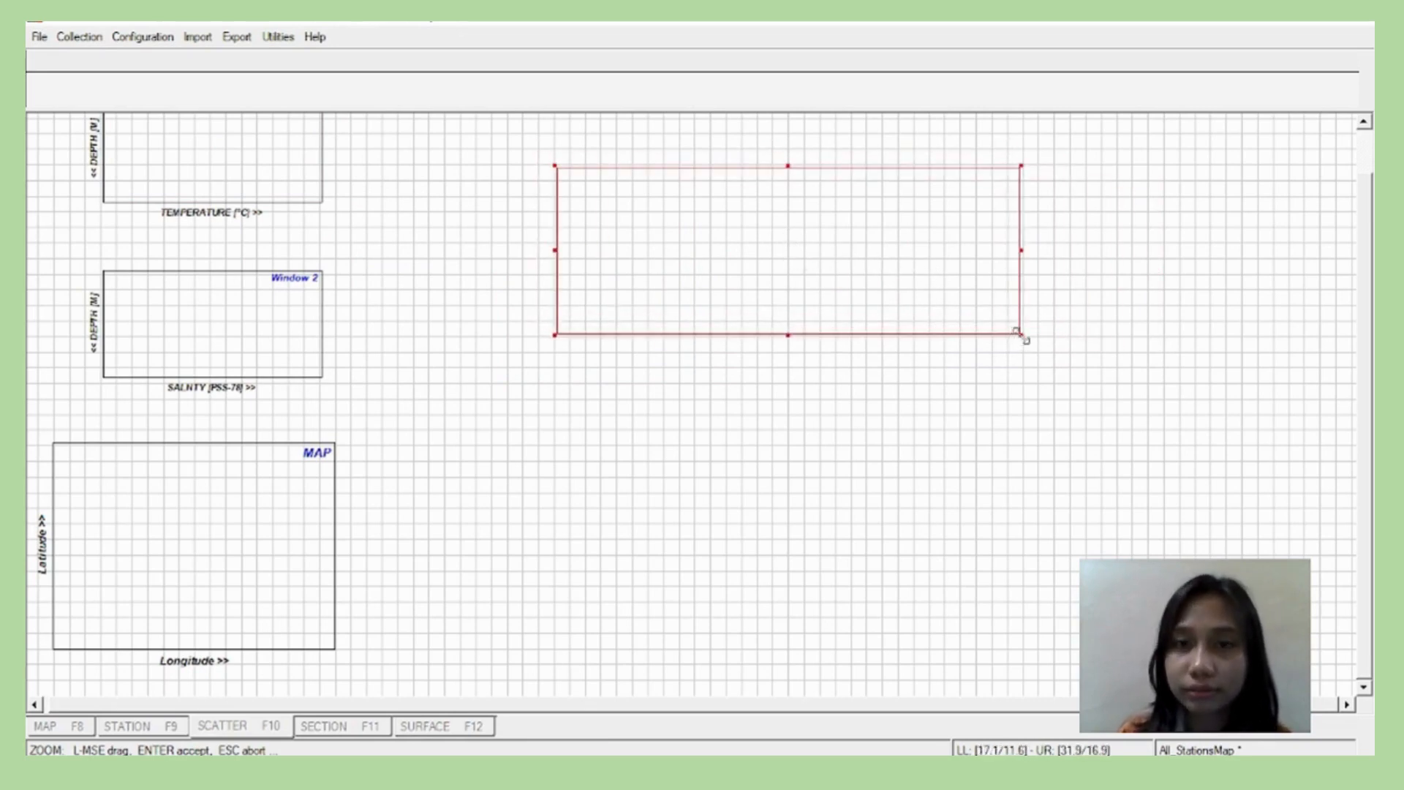
{"action": "left_click_drag", "start_coordinate": [1017, 331], "coordinate": [1078, 368]}
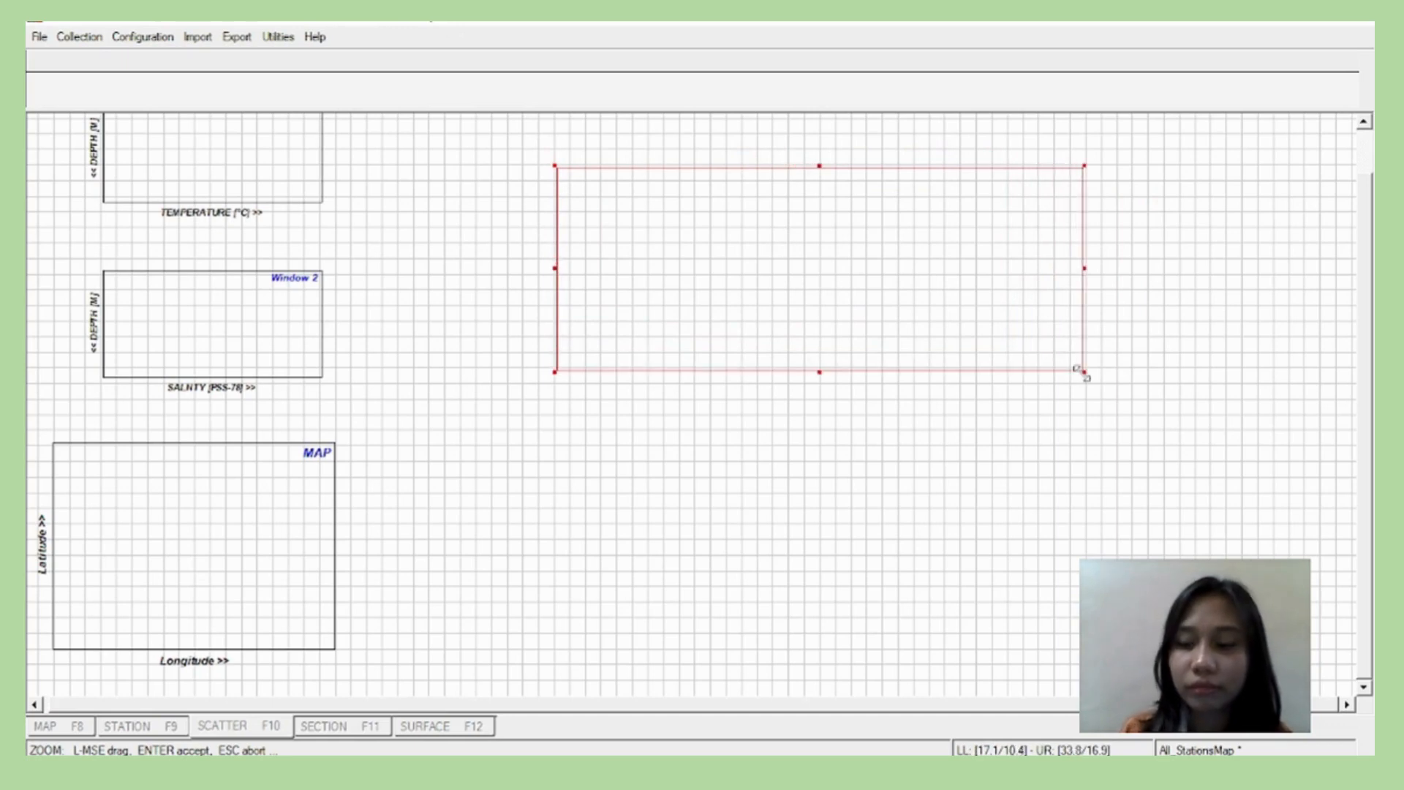
{"action": "key", "text": "Return"}
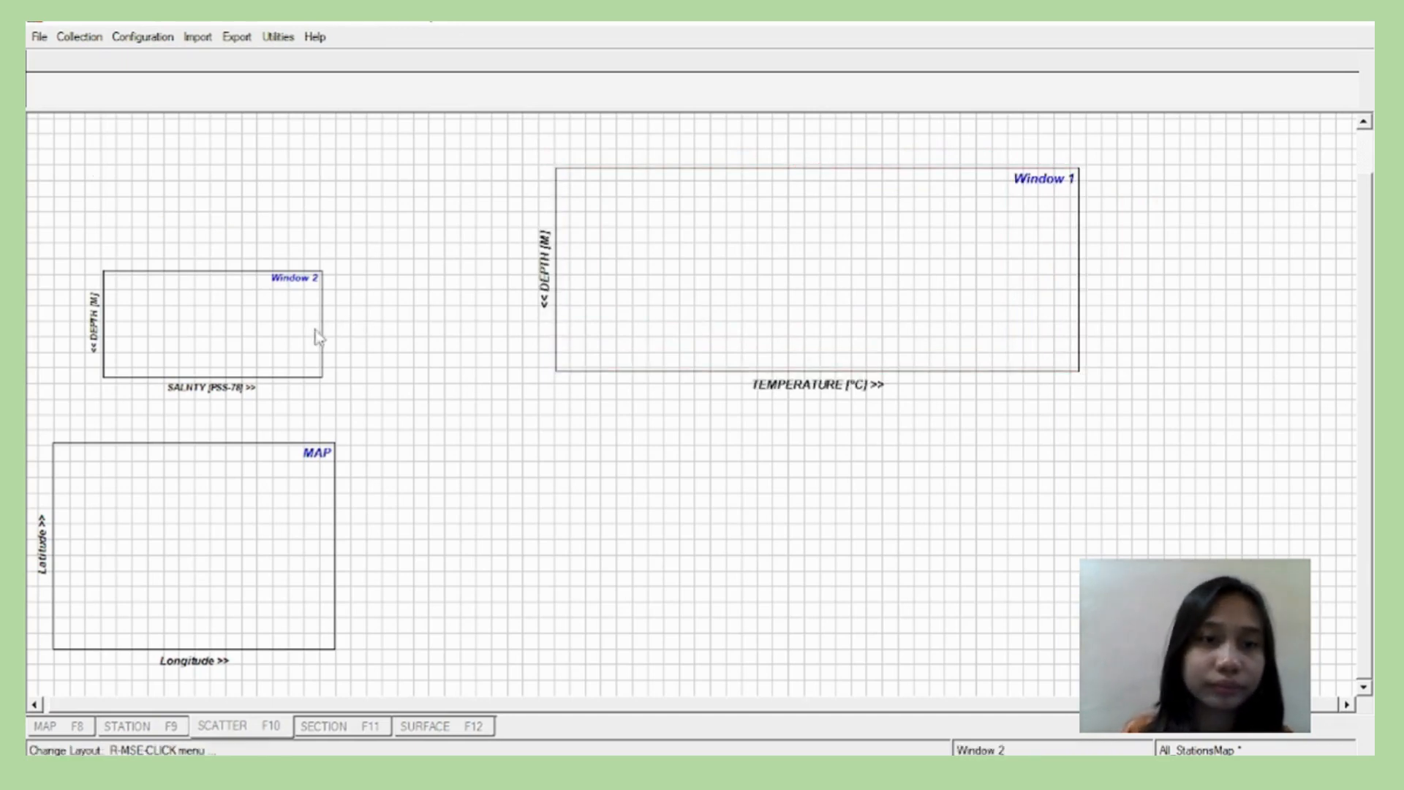
Move the salinity window beneath the temperature window, enlarge it to span about 17.5/1.2 to 34.4/7.3, and accept the scatter layout.
{"action": "right_click", "coordinate": [295, 330]}
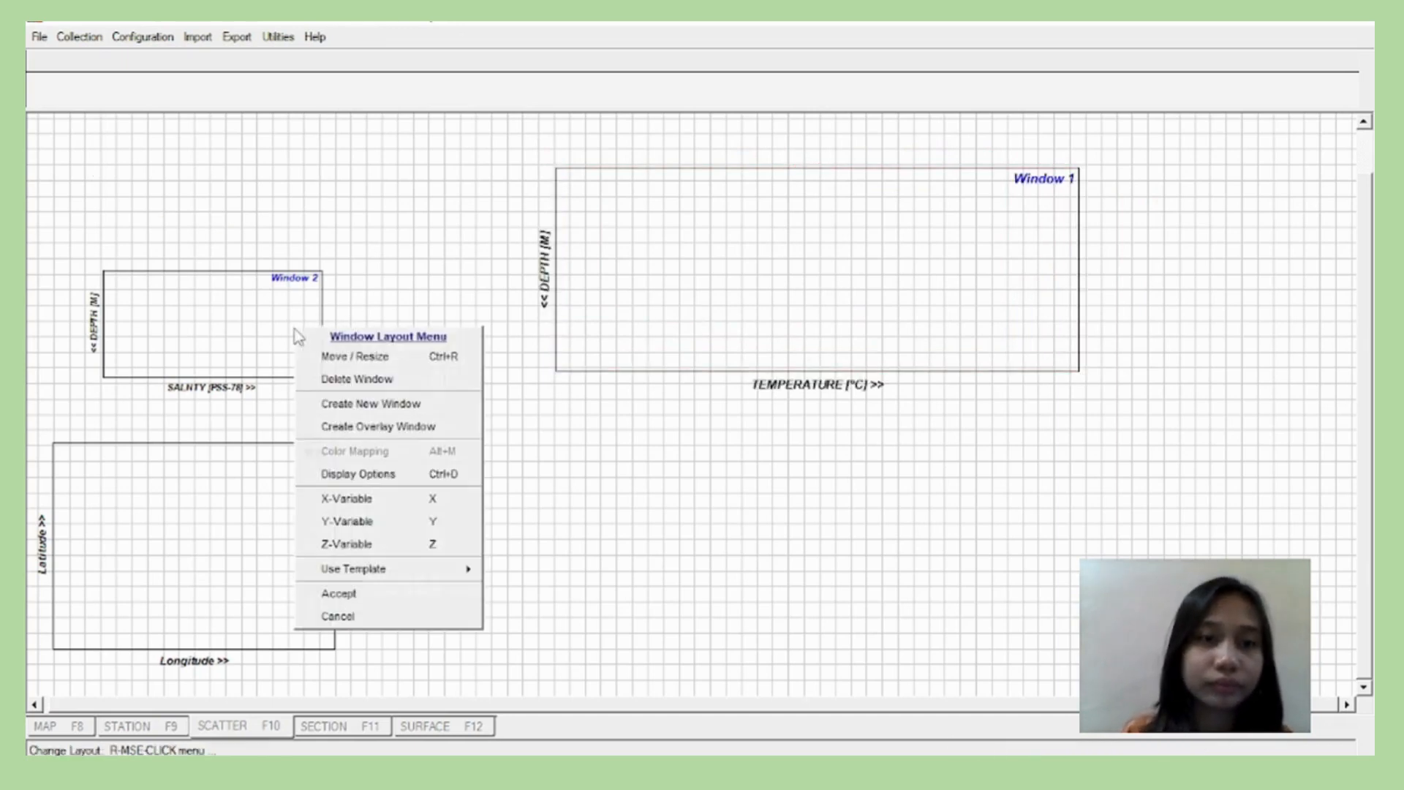
{"action": "left_click", "coordinate": [355, 357]}
{"action": "left_click_drag", "start_coordinate": [260, 319], "coordinate": [742, 518]}
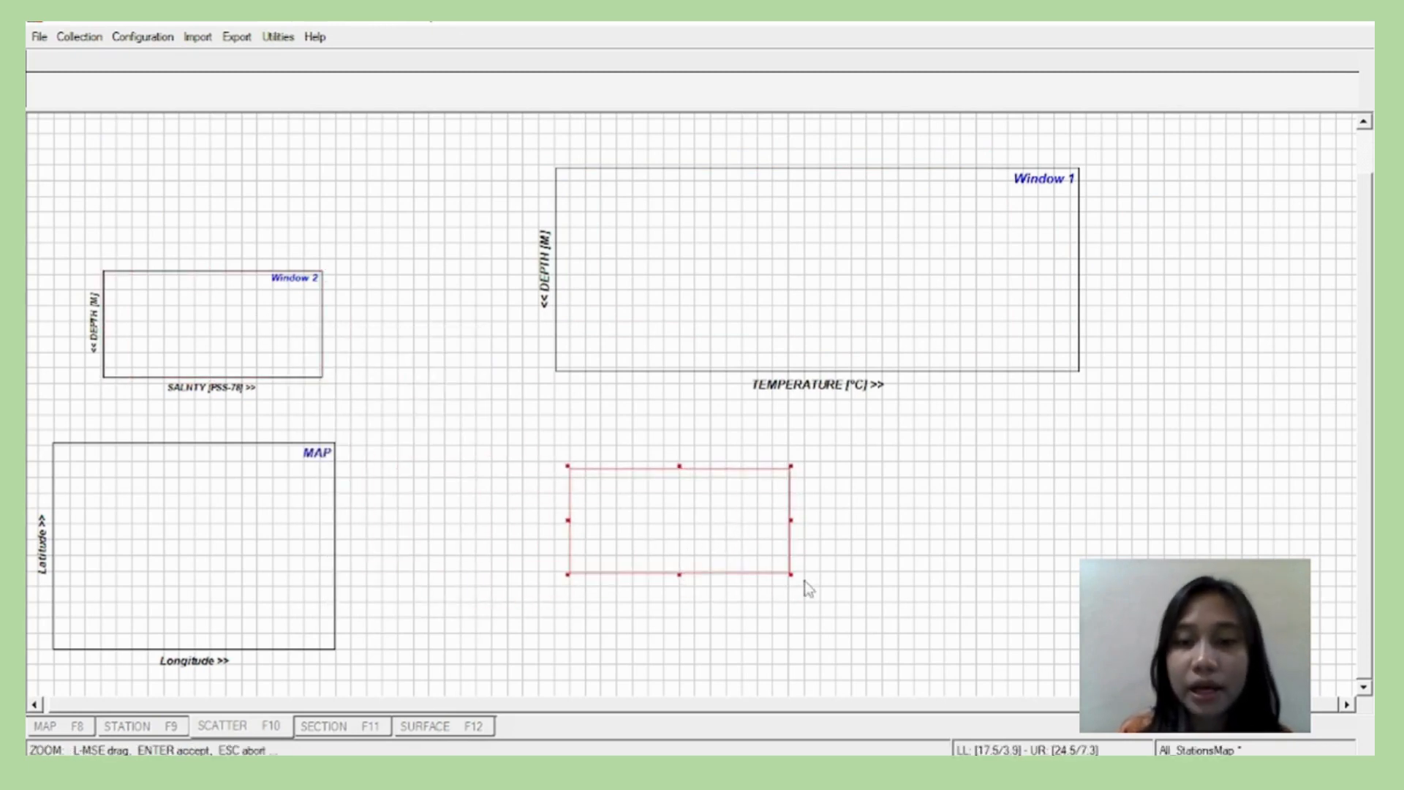
{"action": "left_click_drag", "start_coordinate": [792, 576], "coordinate": [1104, 658]}
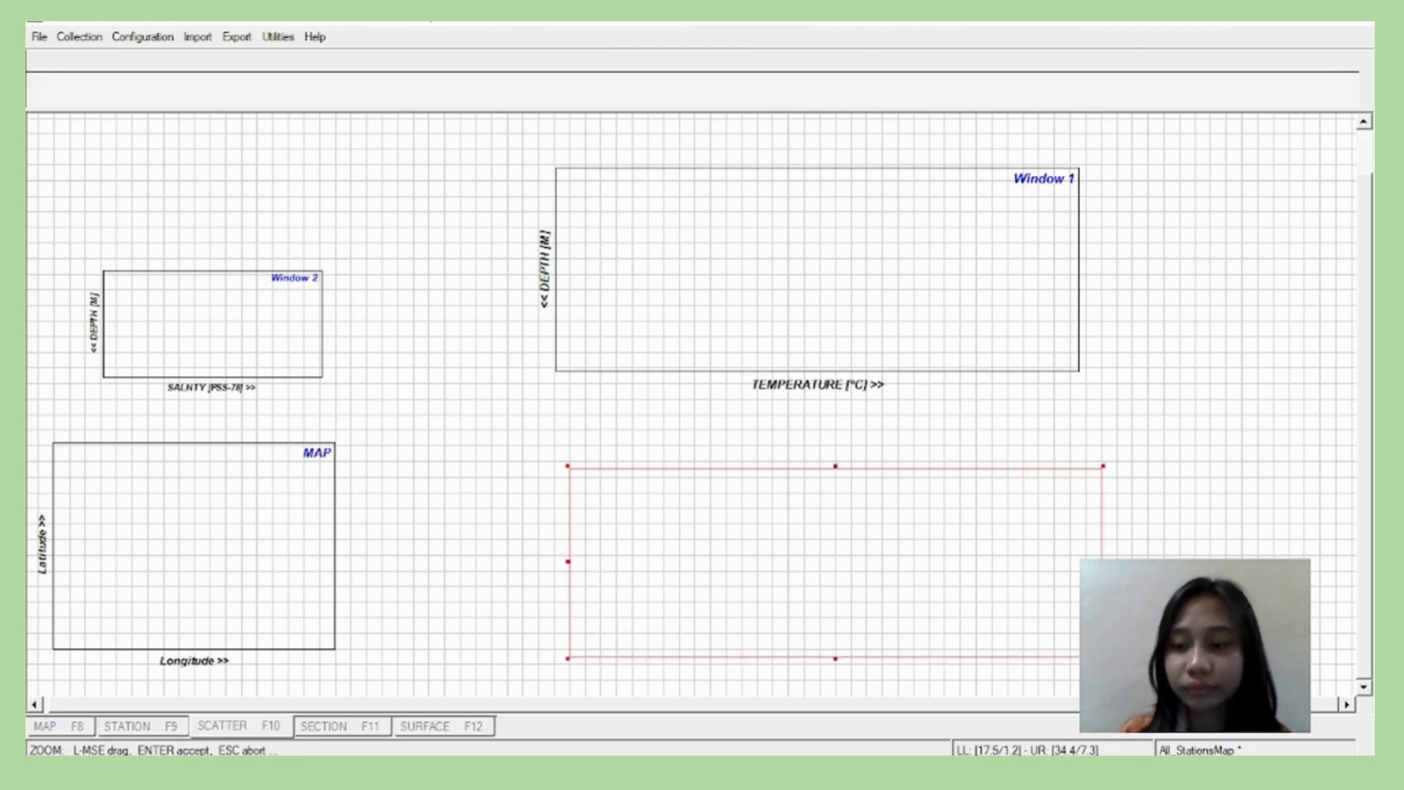
{"action": "key", "text": "Return"}
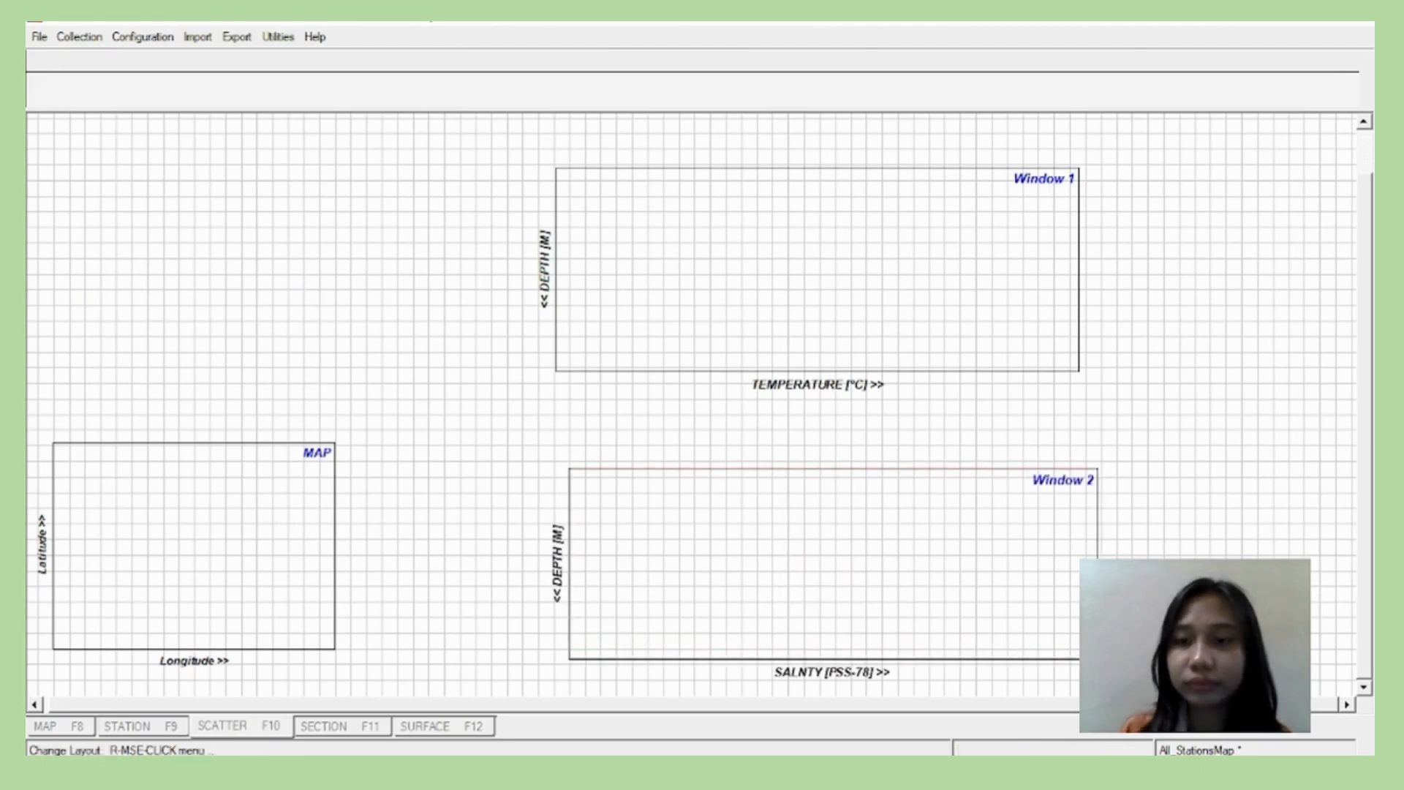
{"action": "right_click", "coordinate": [1184, 555]}
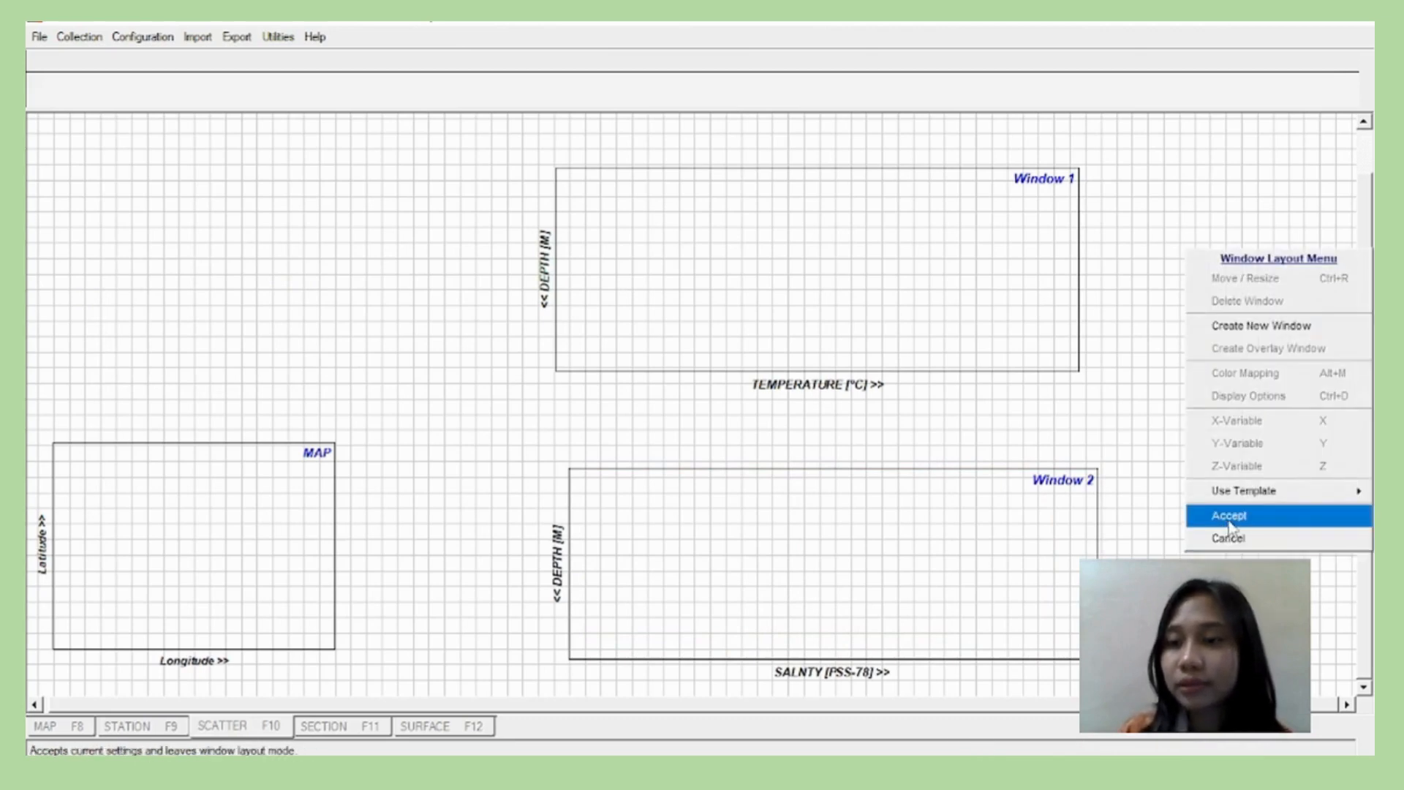
{"action": "left_click", "coordinate": [1231, 519]}
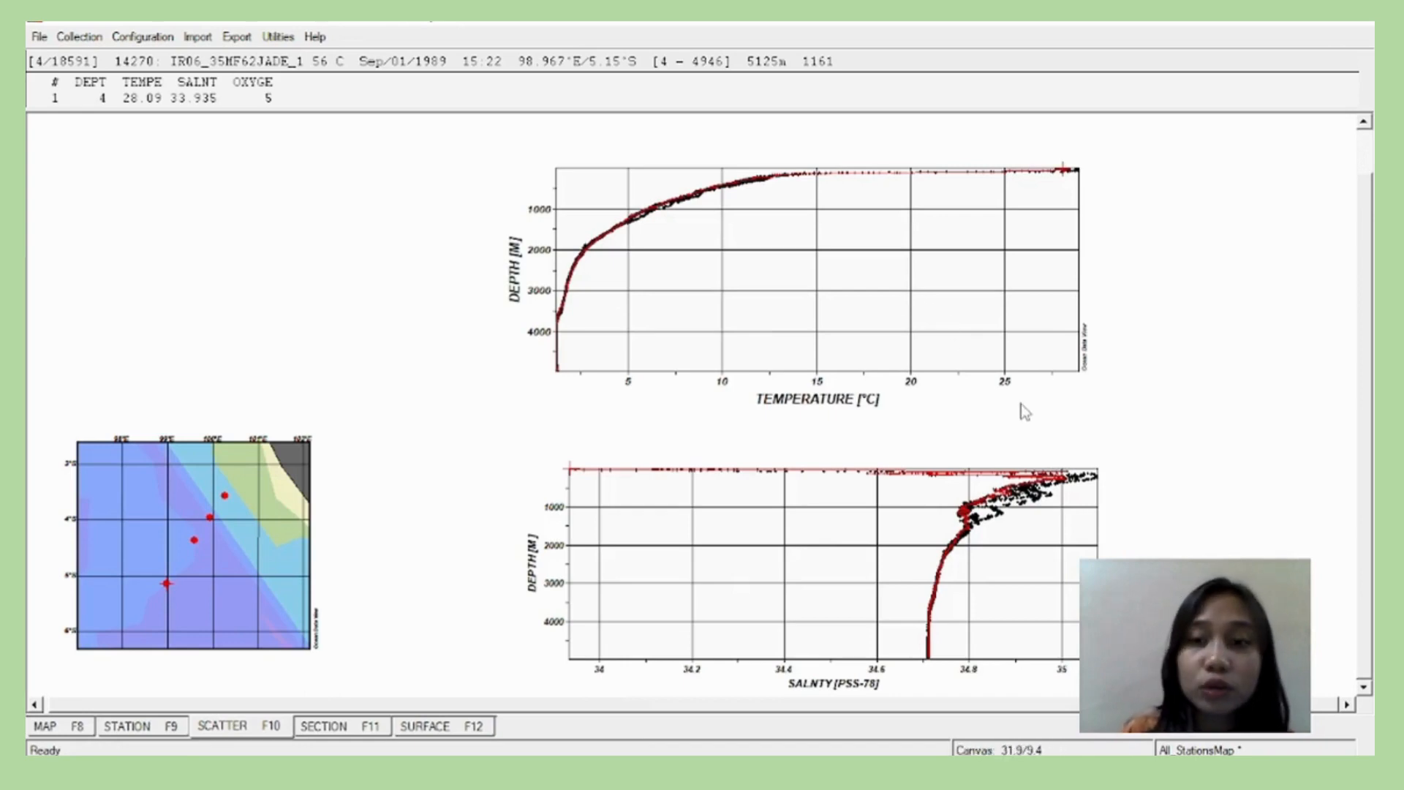
Assign TEMPERATURE [°C] as the Z-variable of the temperature scatter plot.
{"action": "right_click", "coordinate": [893, 313]}
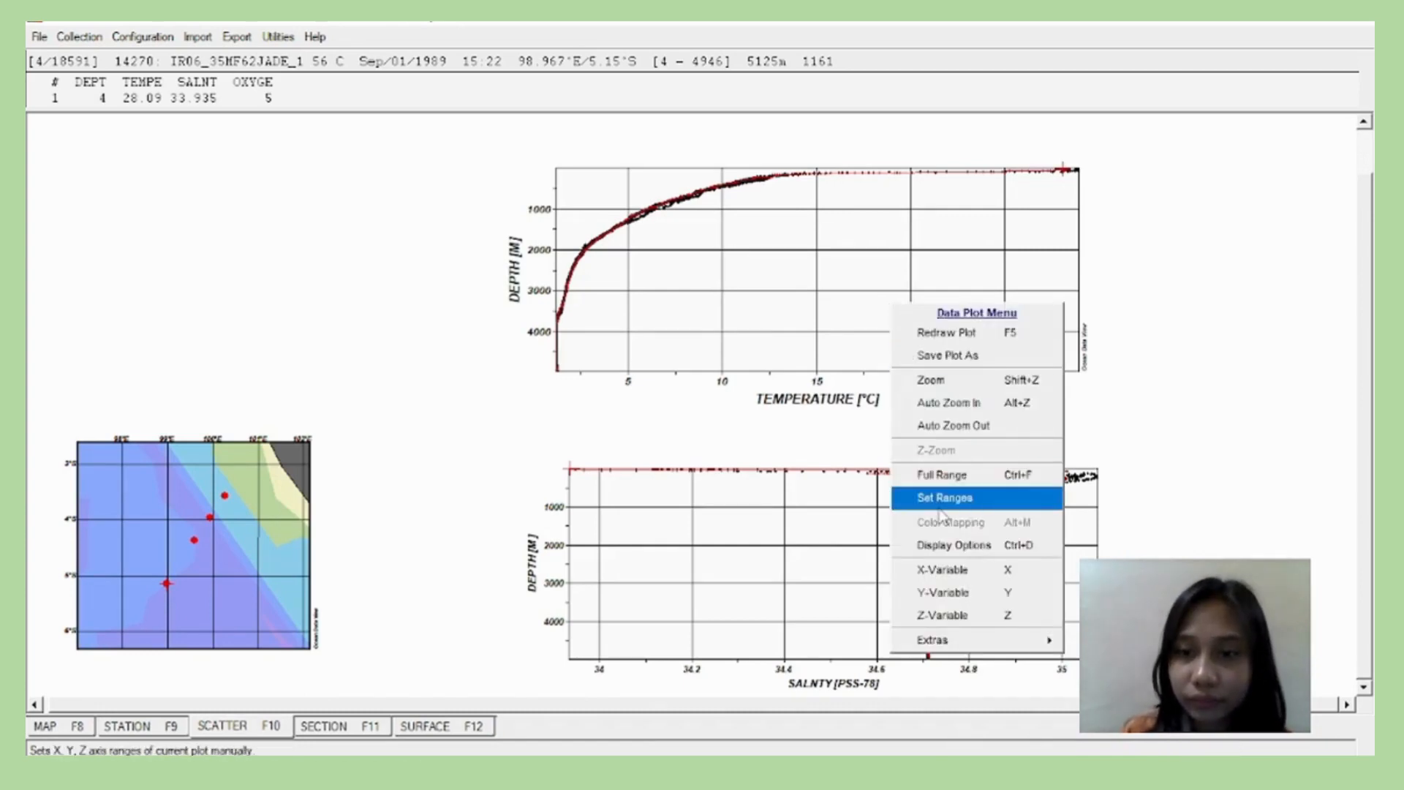
{"action": "left_click", "coordinate": [962, 614]}
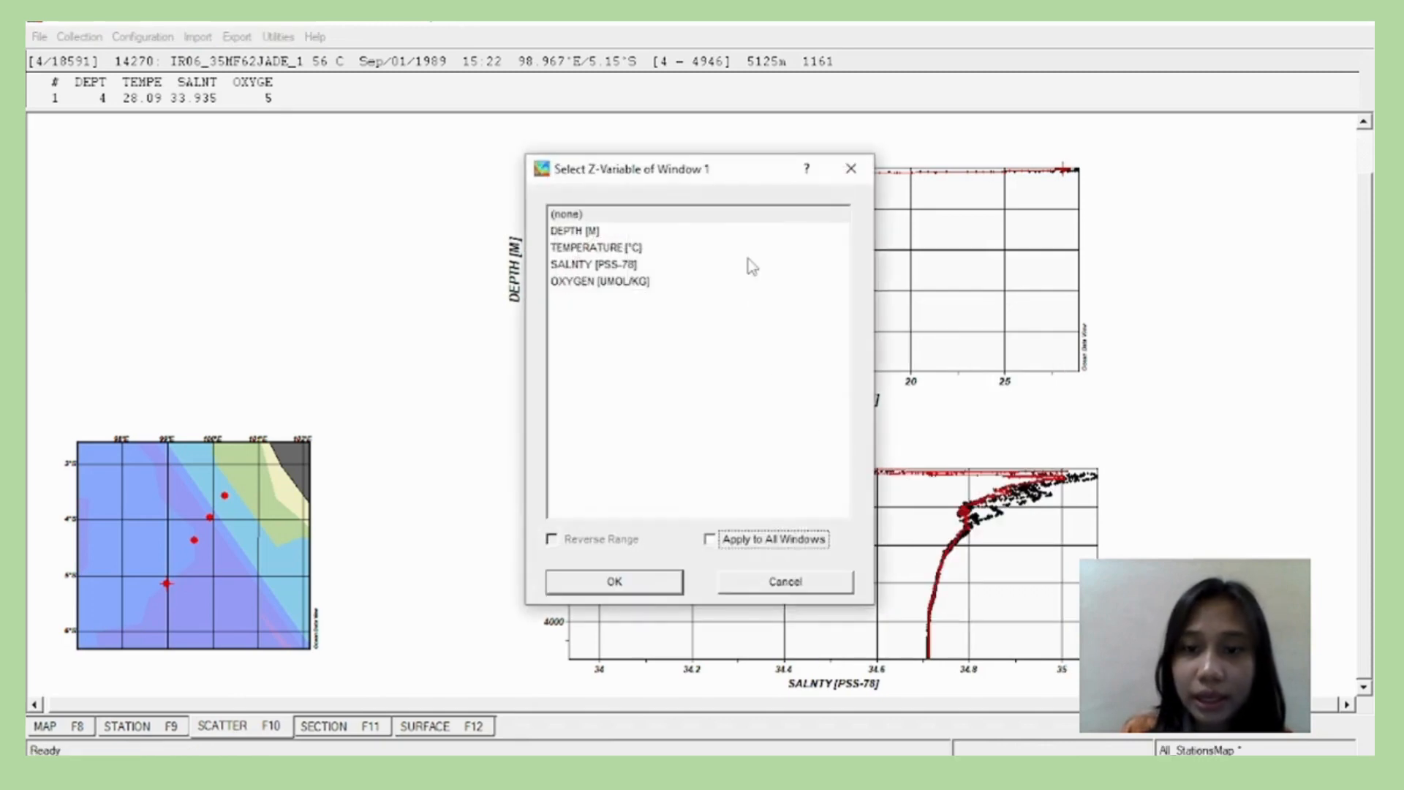
{"action": "left_click", "coordinate": [718, 250]}
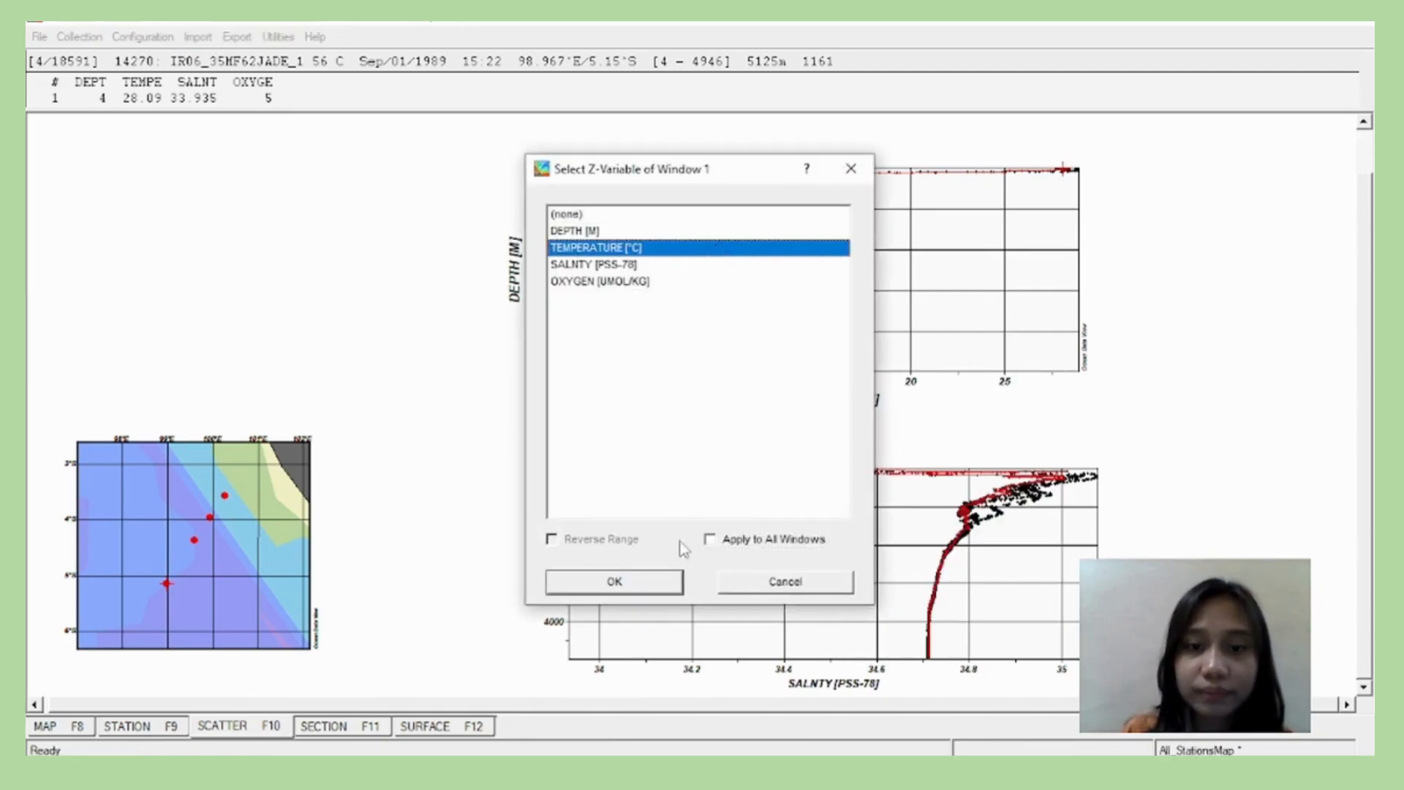
{"action": "left_click", "coordinate": [668, 582]}
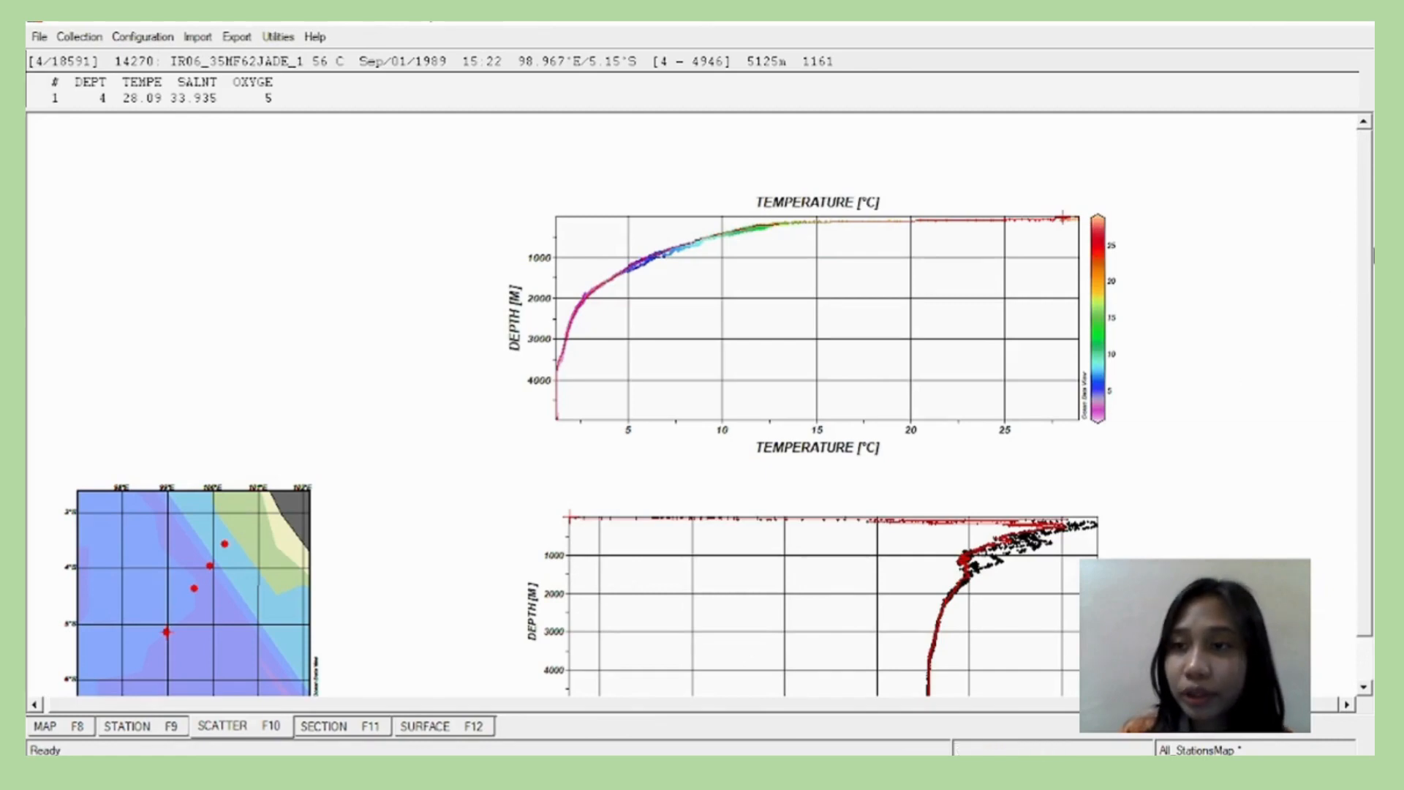
Assign SALNTY [PSS-78] as the Z-variable of the salinity scatter plot.
{"action": "left_click_drag", "start_coordinate": [1369, 266], "coordinate": [1369, 313]}
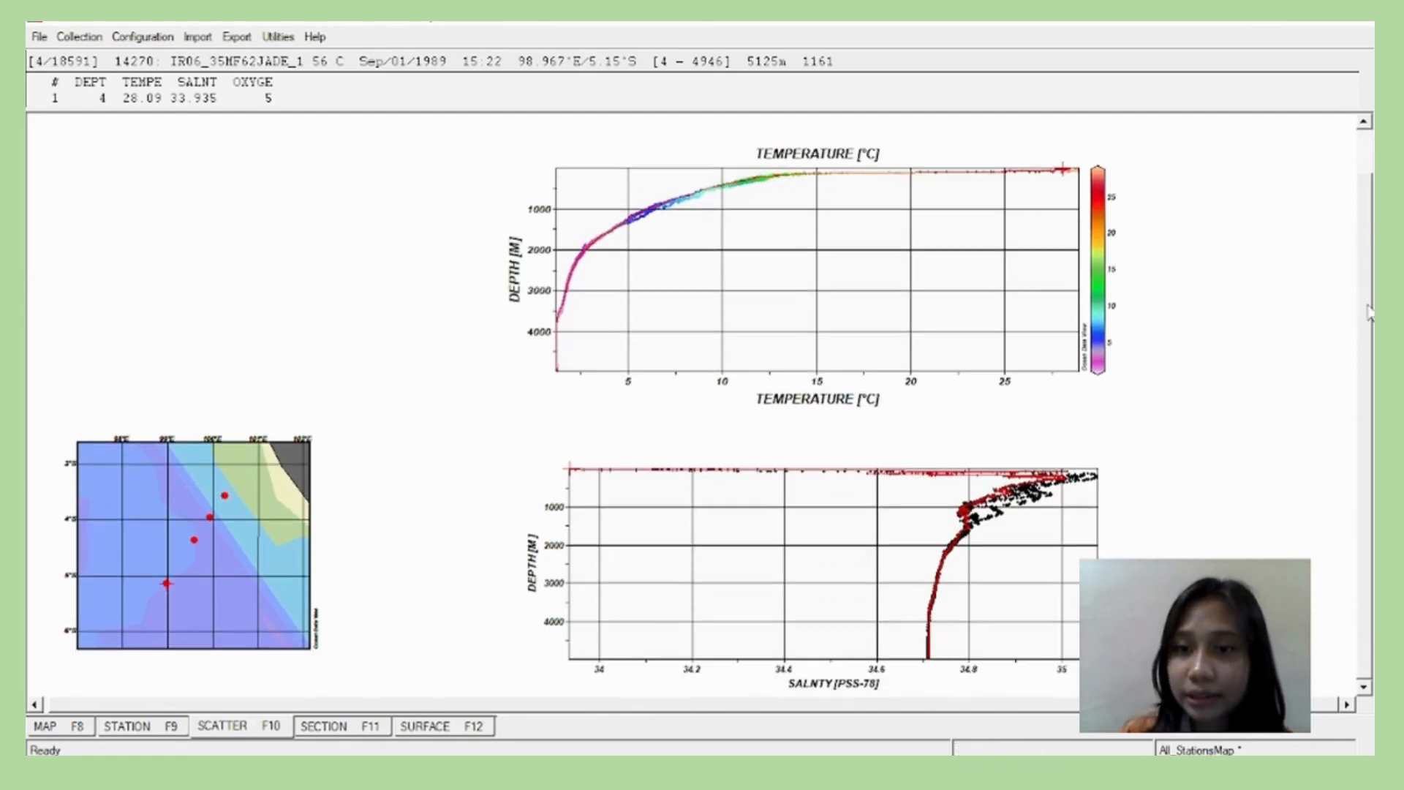
{"action": "right_click", "coordinate": [863, 549]}
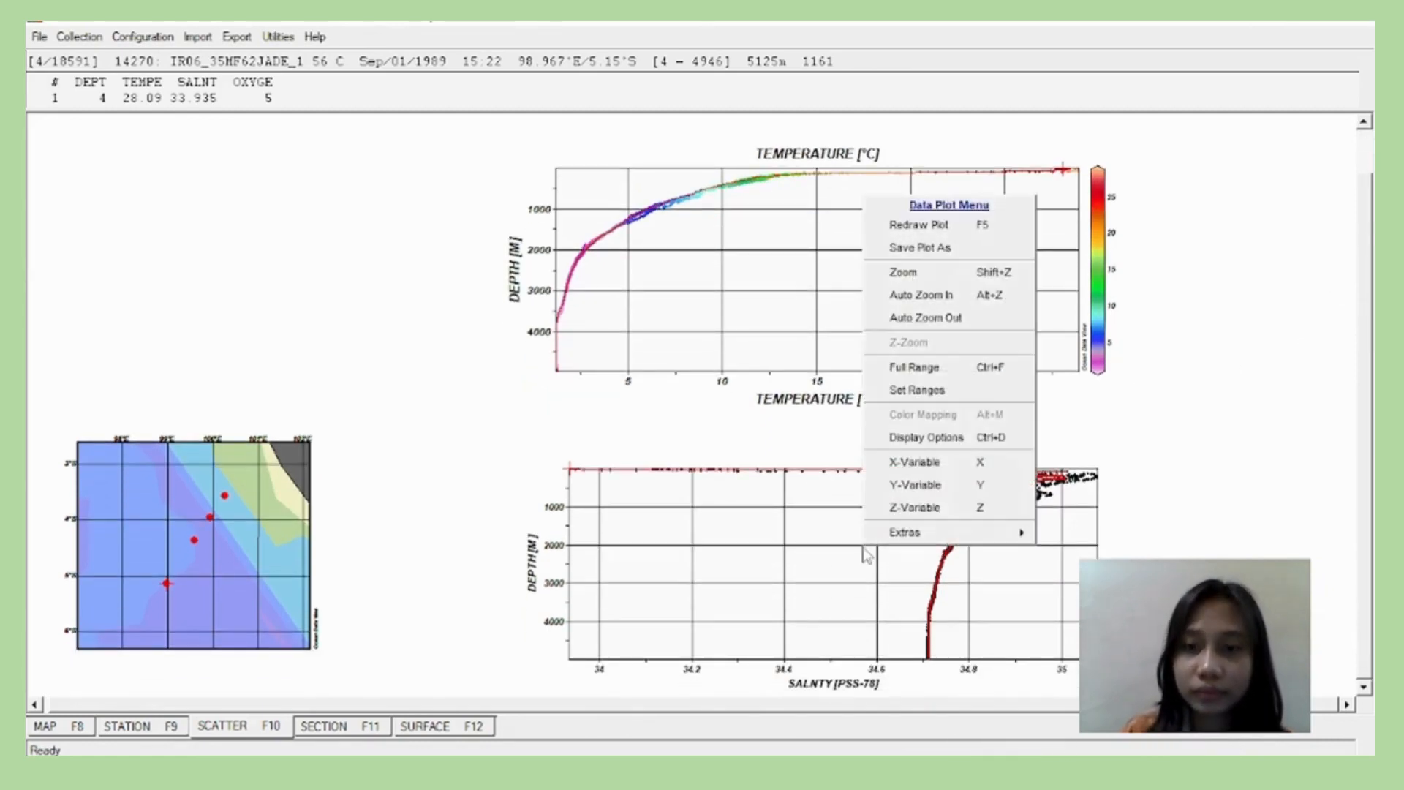
{"action": "left_click", "coordinate": [902, 507]}
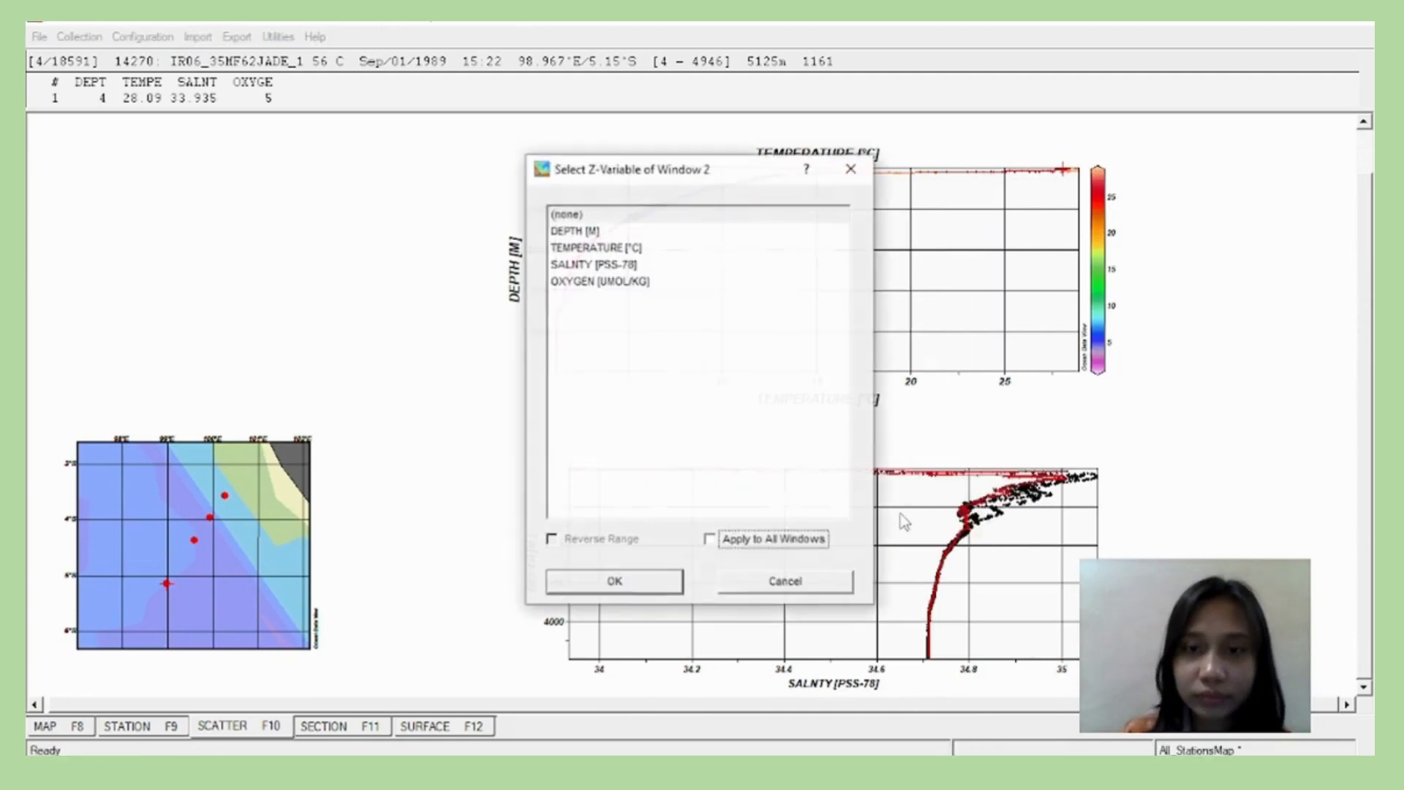
{"action": "left_click", "coordinate": [621, 267]}
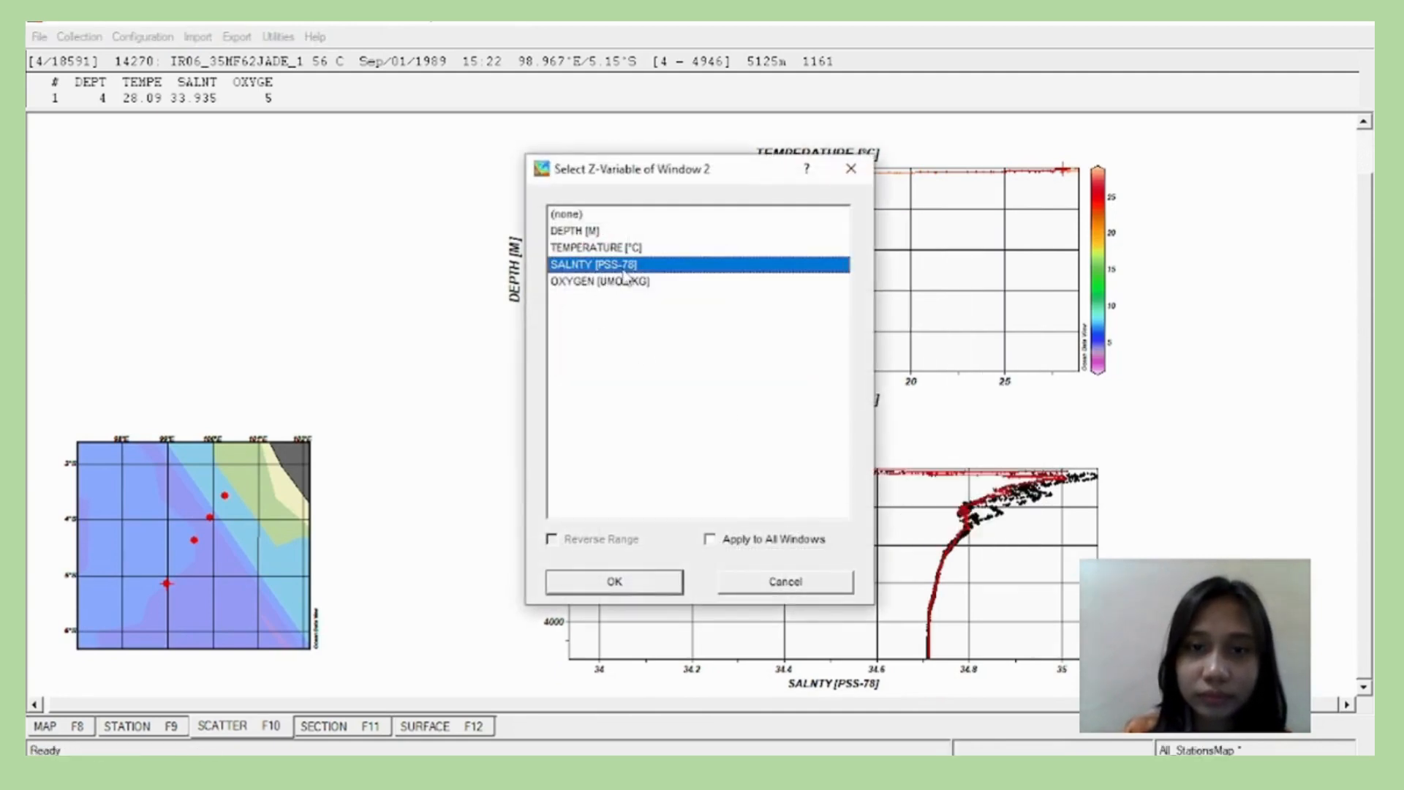
{"action": "left_click", "coordinate": [616, 582]}
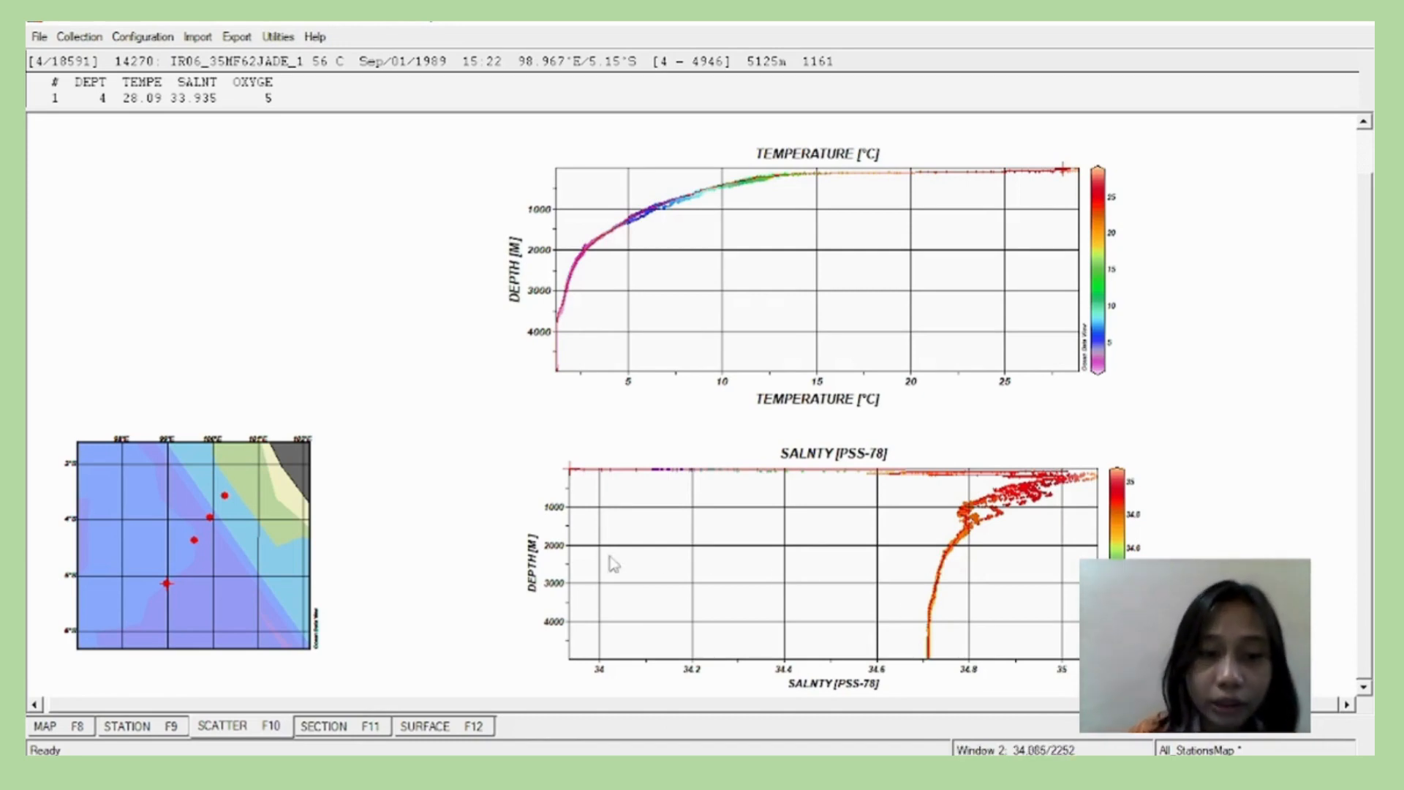
Switch to section mode, define a section spine through the four stations from northeast to southwest, and accept the default section characteristics.
{"action": "left_click", "coordinate": [343, 728]}
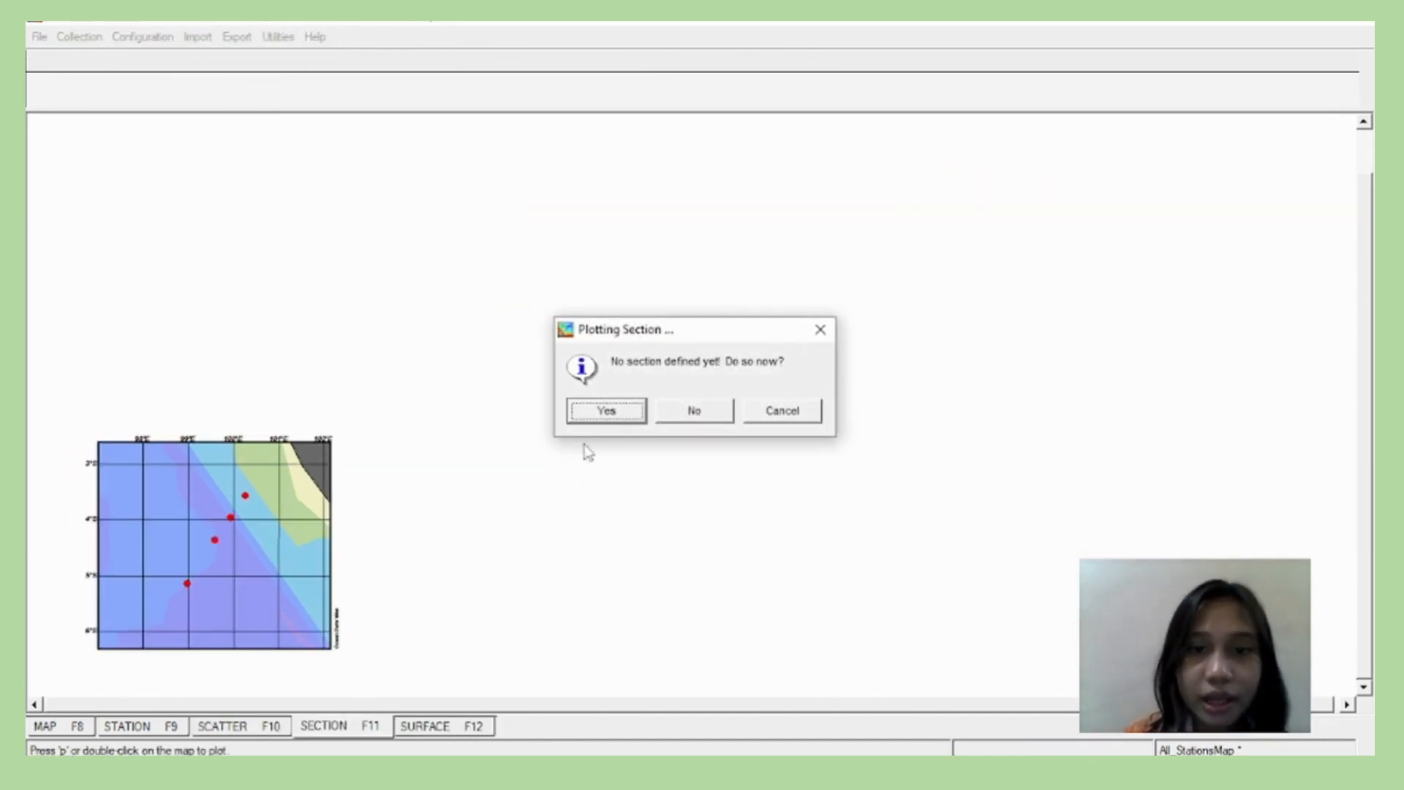
{"action": "left_click", "coordinate": [633, 409]}
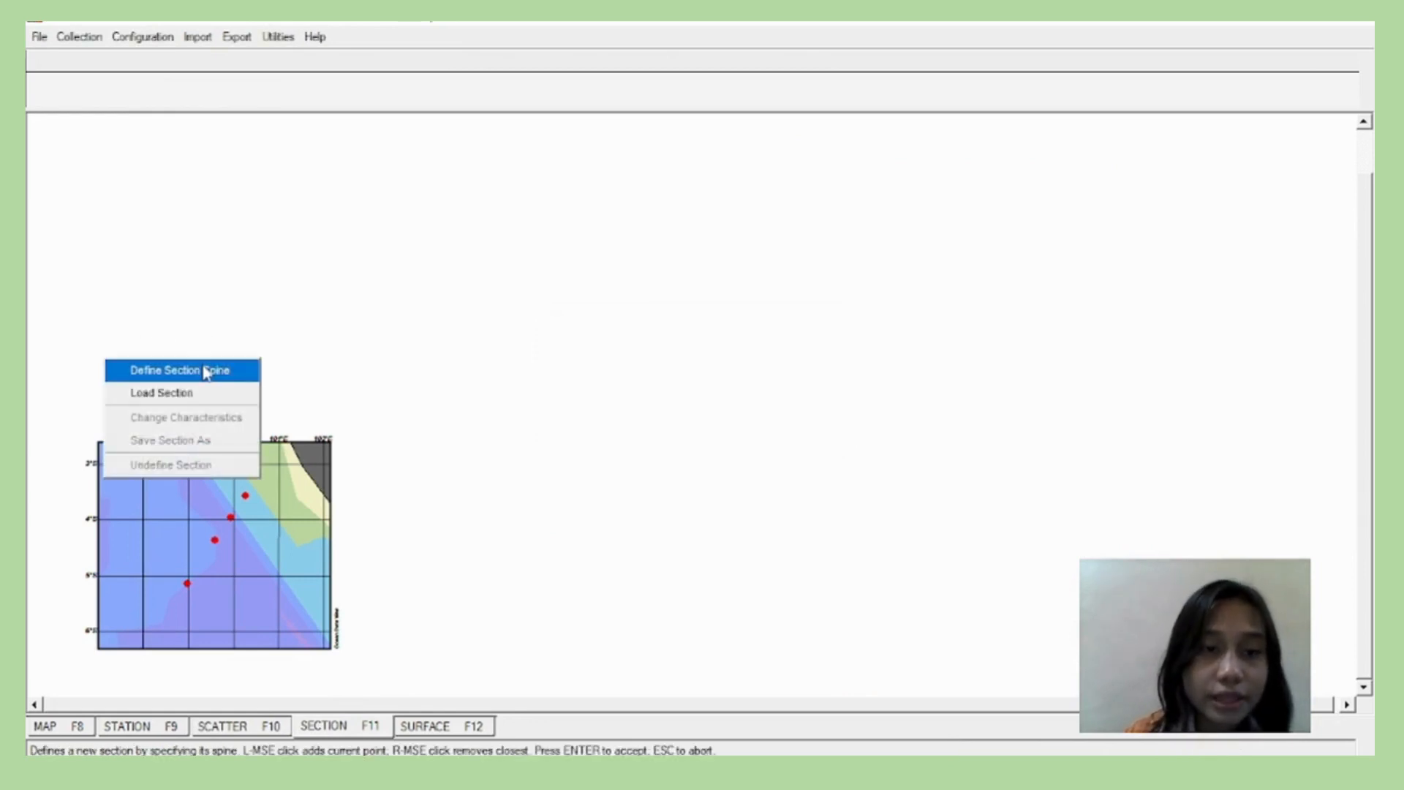
{"action": "left_click", "coordinate": [247, 373]}
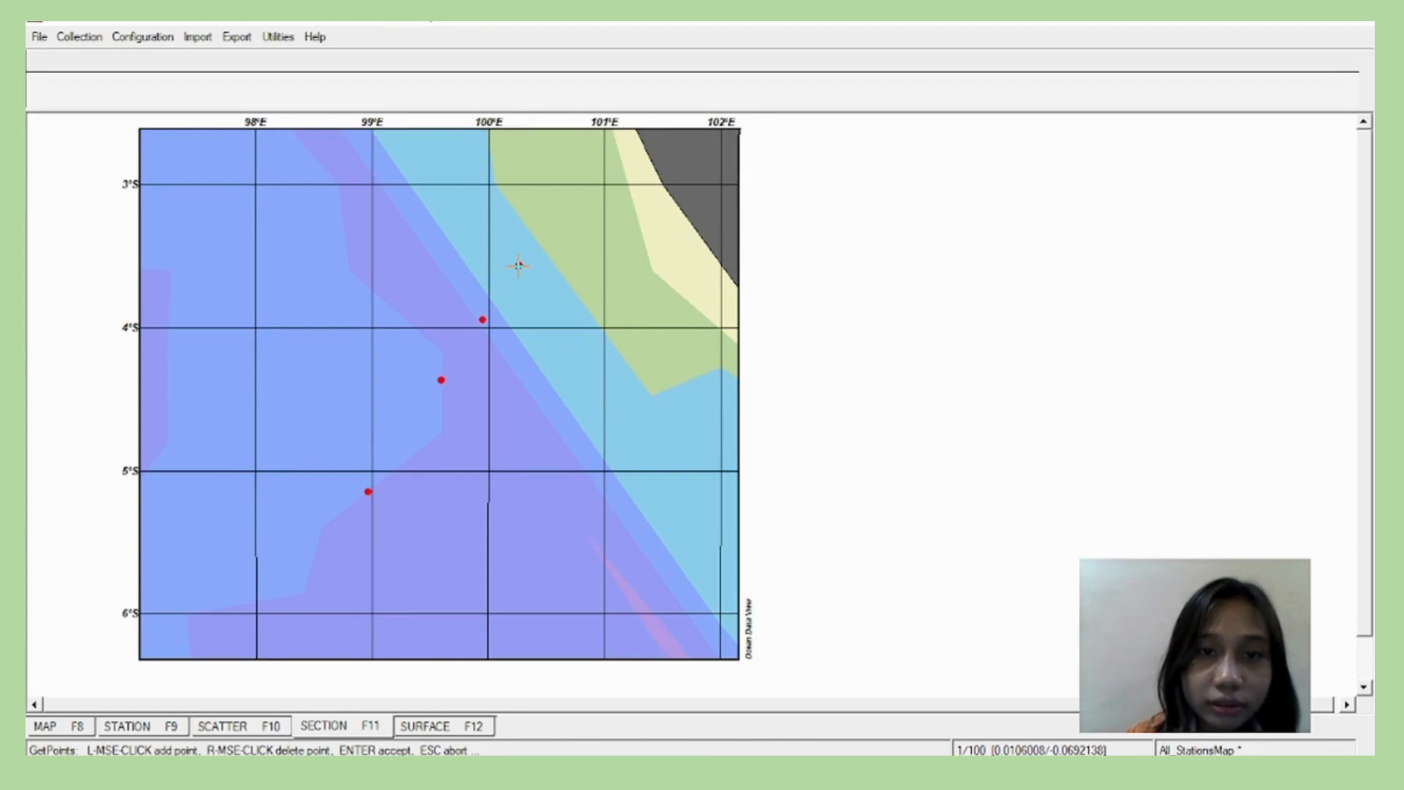
{"action": "left_click", "coordinate": [483, 321]}
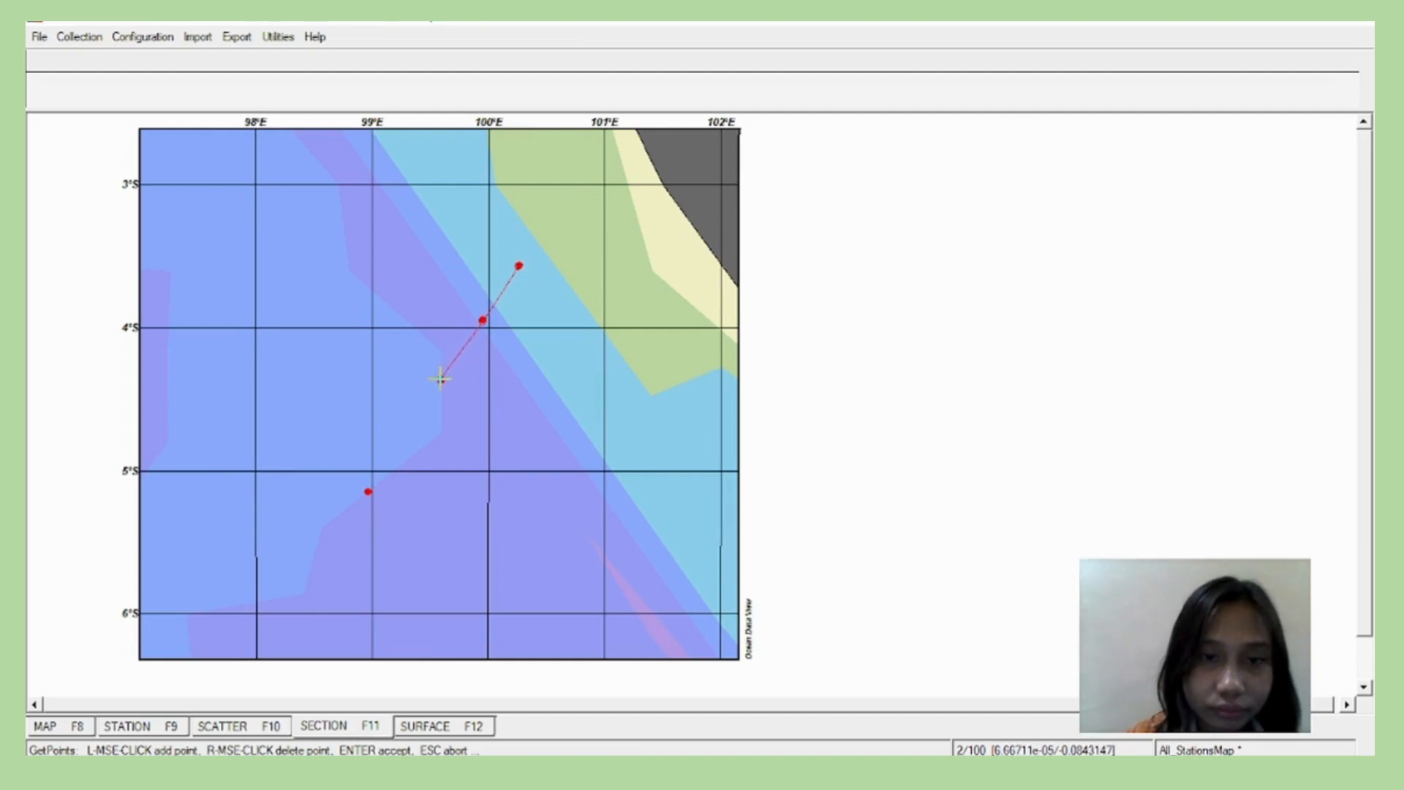
{"action": "left_click", "coordinate": [368, 491]}
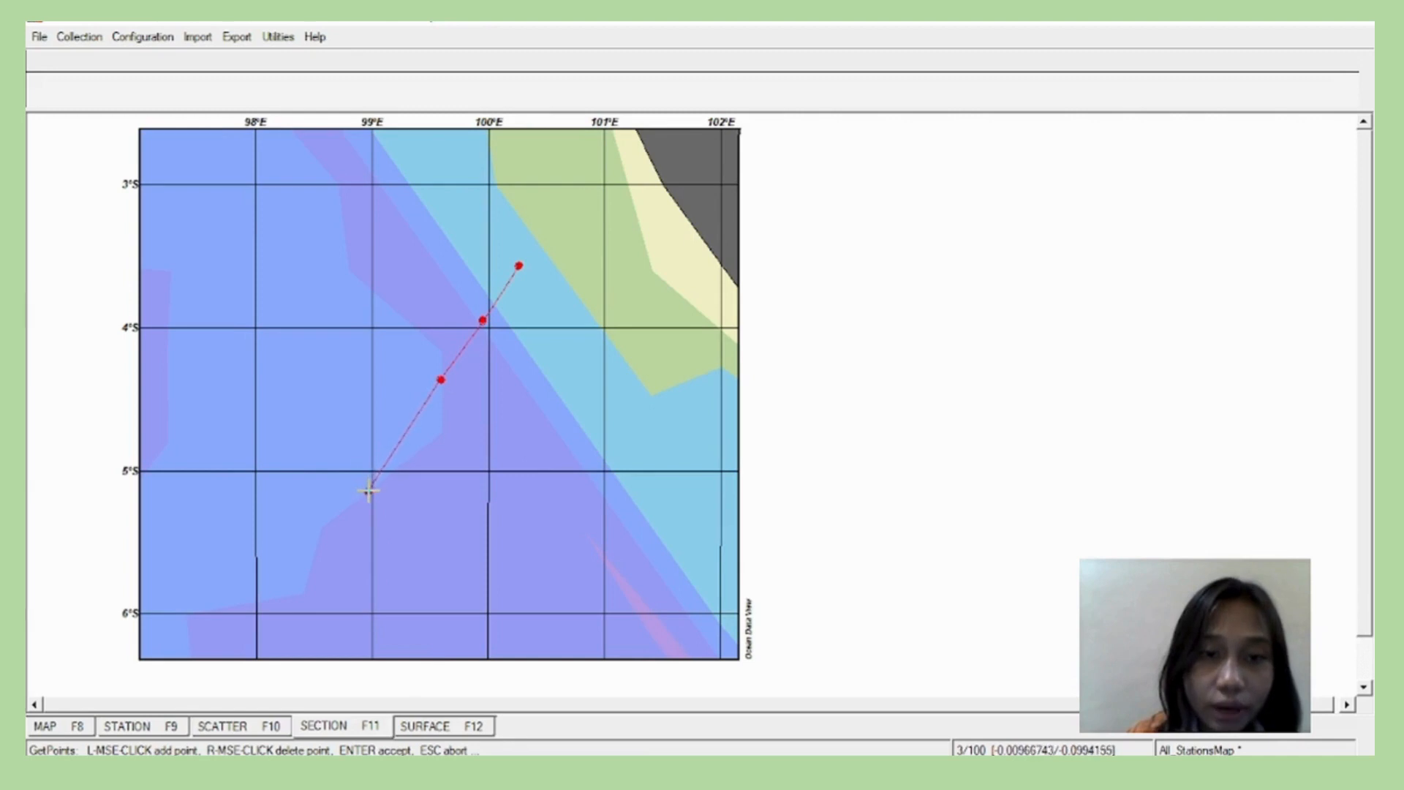
{"action": "key", "text": "Return"}
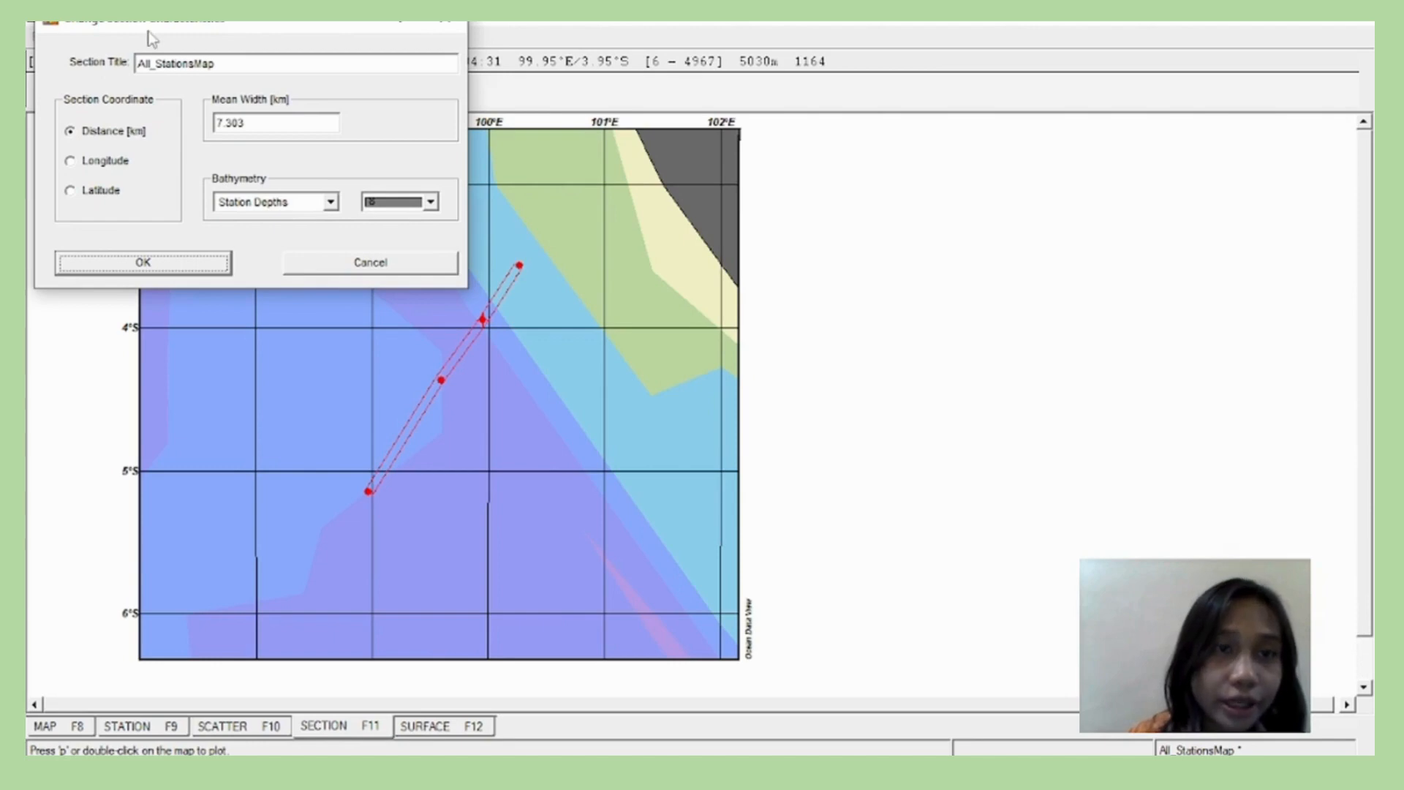
{"action": "left_click", "coordinate": [206, 261]}
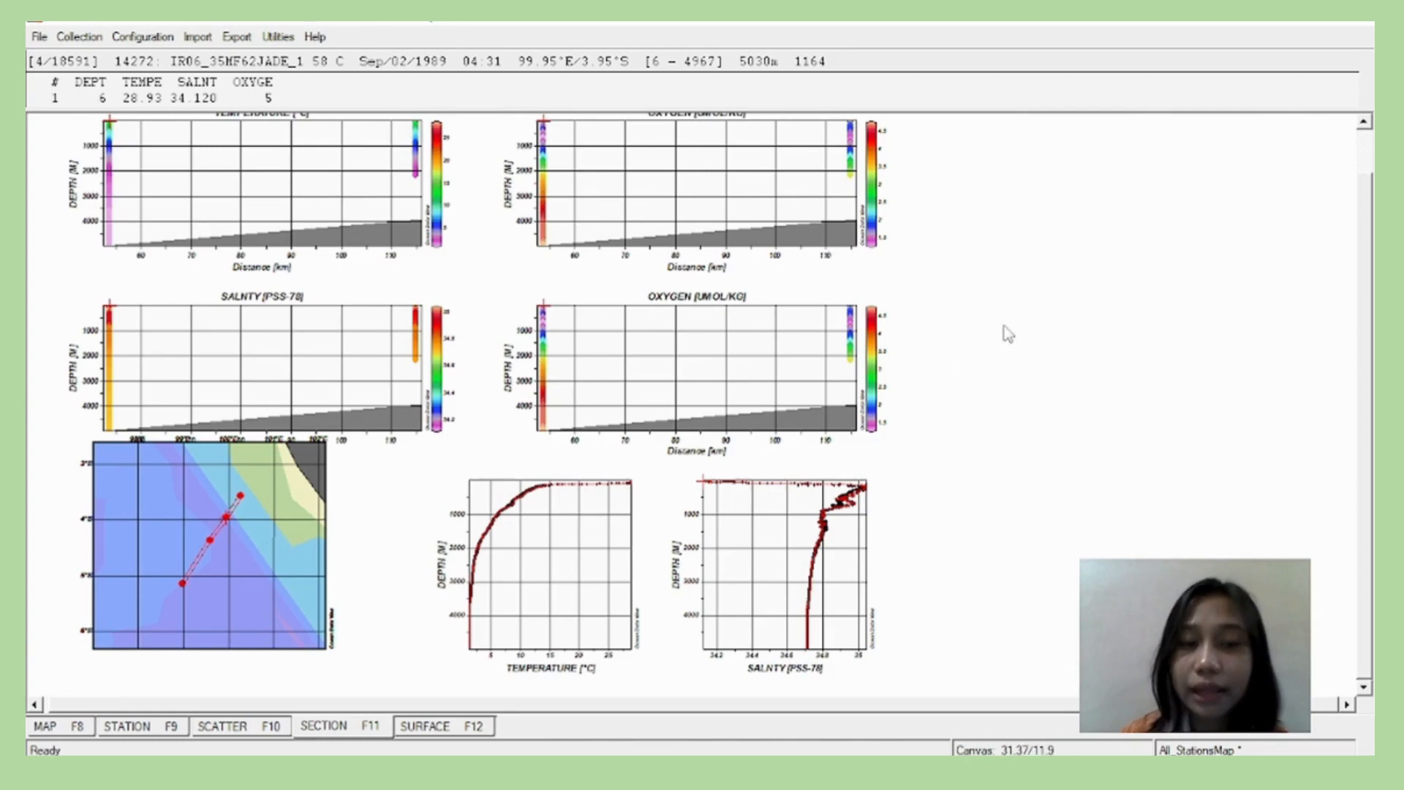
Open the section window layout for editing and delete the two oxygen windows and the small temperature and salinity profile windows.
{"action": "right_click", "coordinate": [1092, 395]}
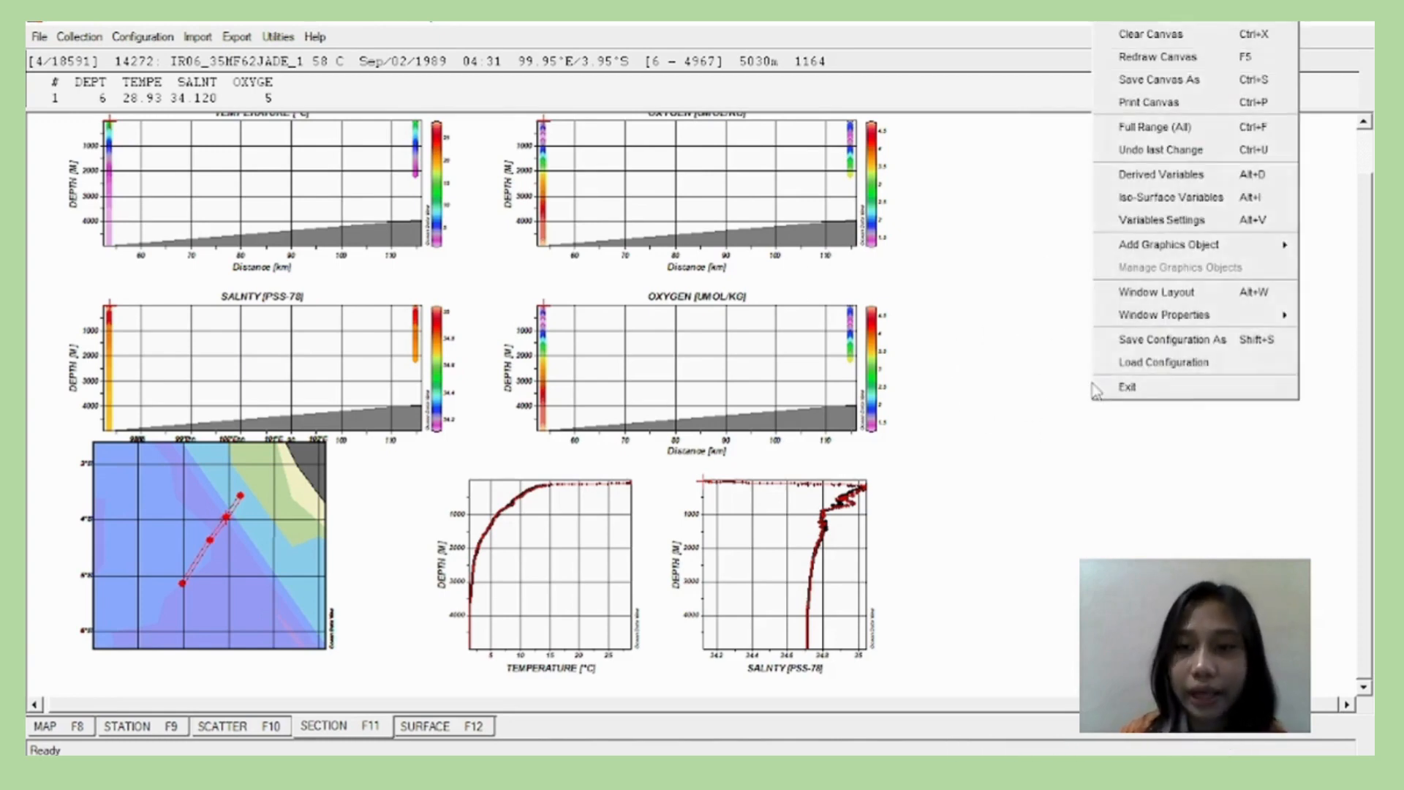
{"action": "left_click", "coordinate": [1177, 292]}
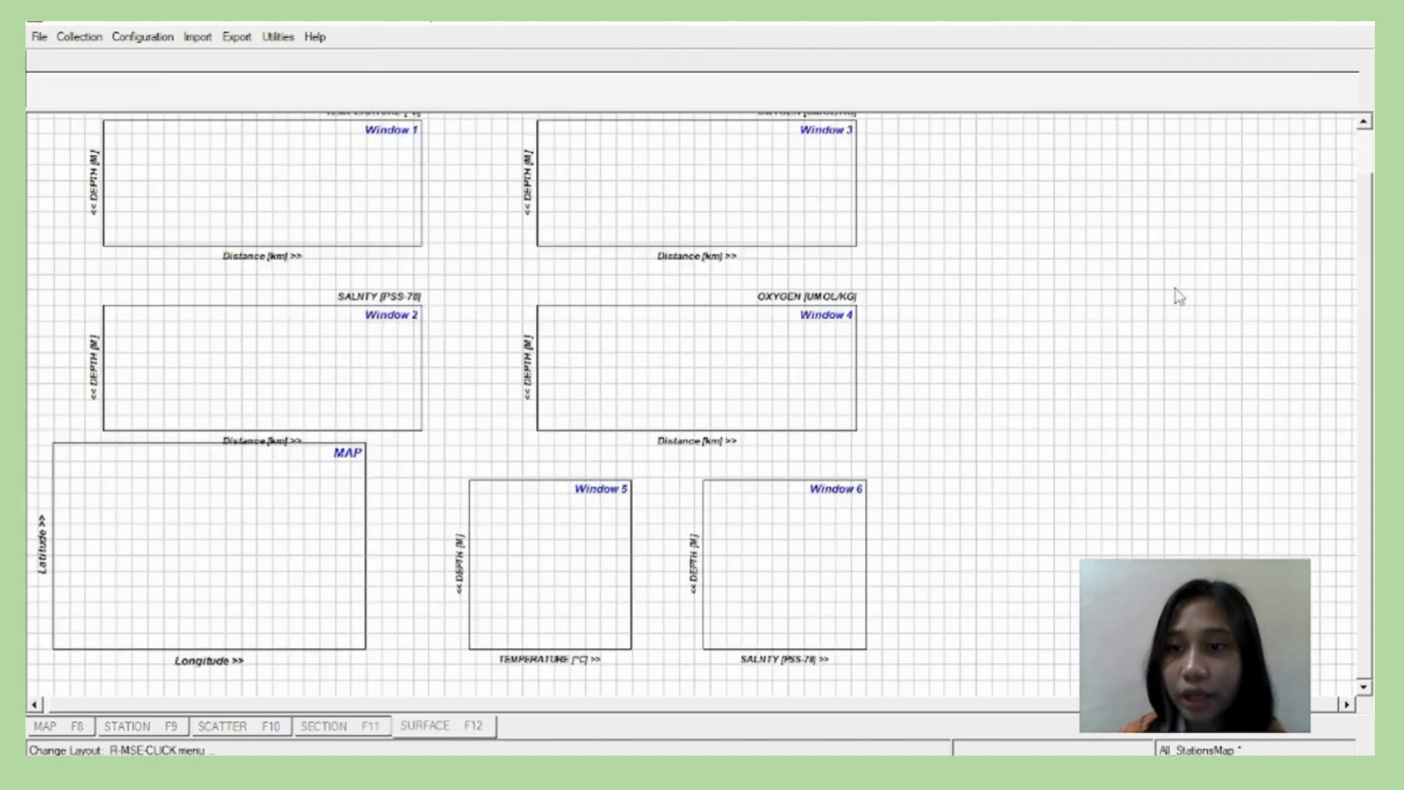
{"action": "right_click", "coordinate": [697, 192]}
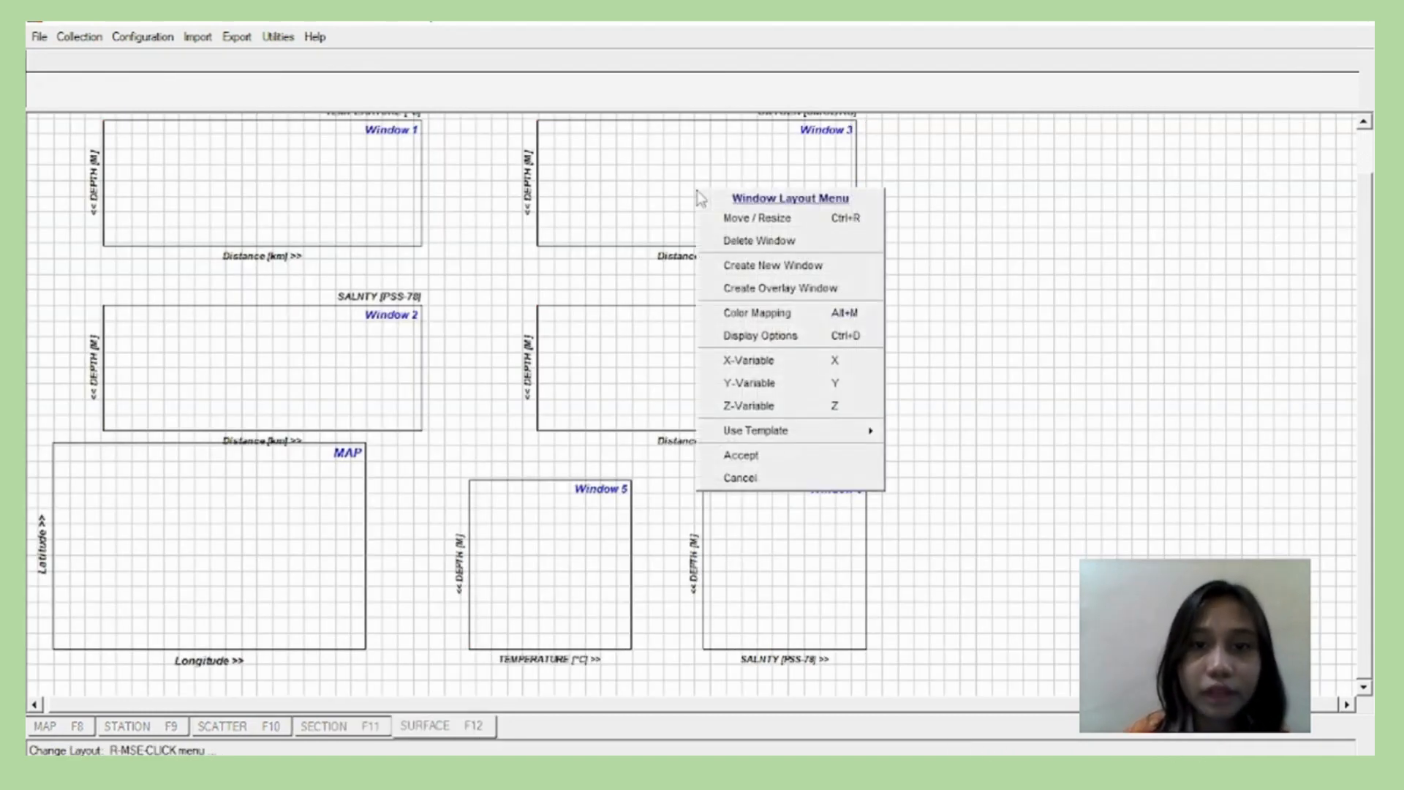
{"action": "left_click", "coordinate": [740, 242]}
{"action": "right_click", "coordinate": [714, 336]}
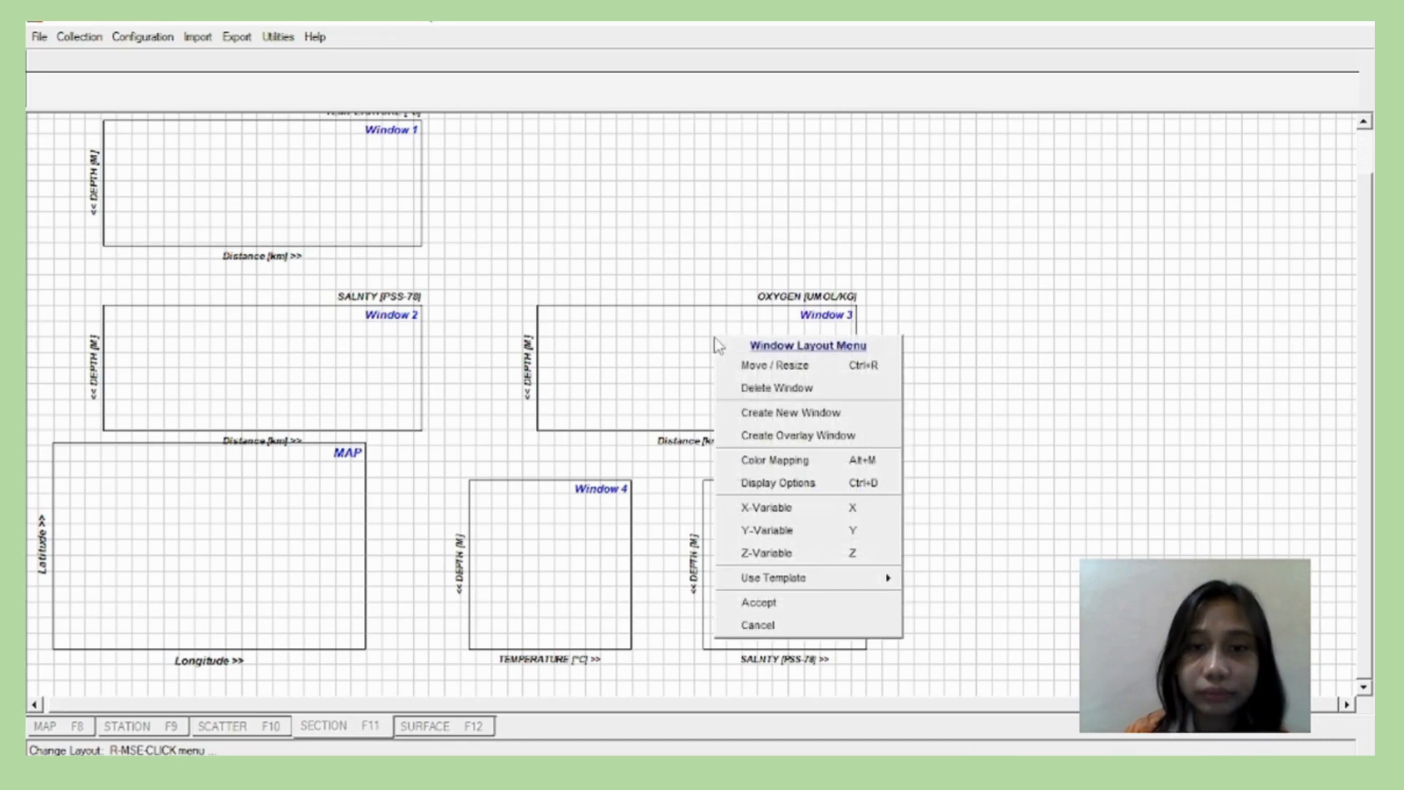
{"action": "left_click", "coordinate": [751, 396]}
{"action": "right_click", "coordinate": [589, 532]}
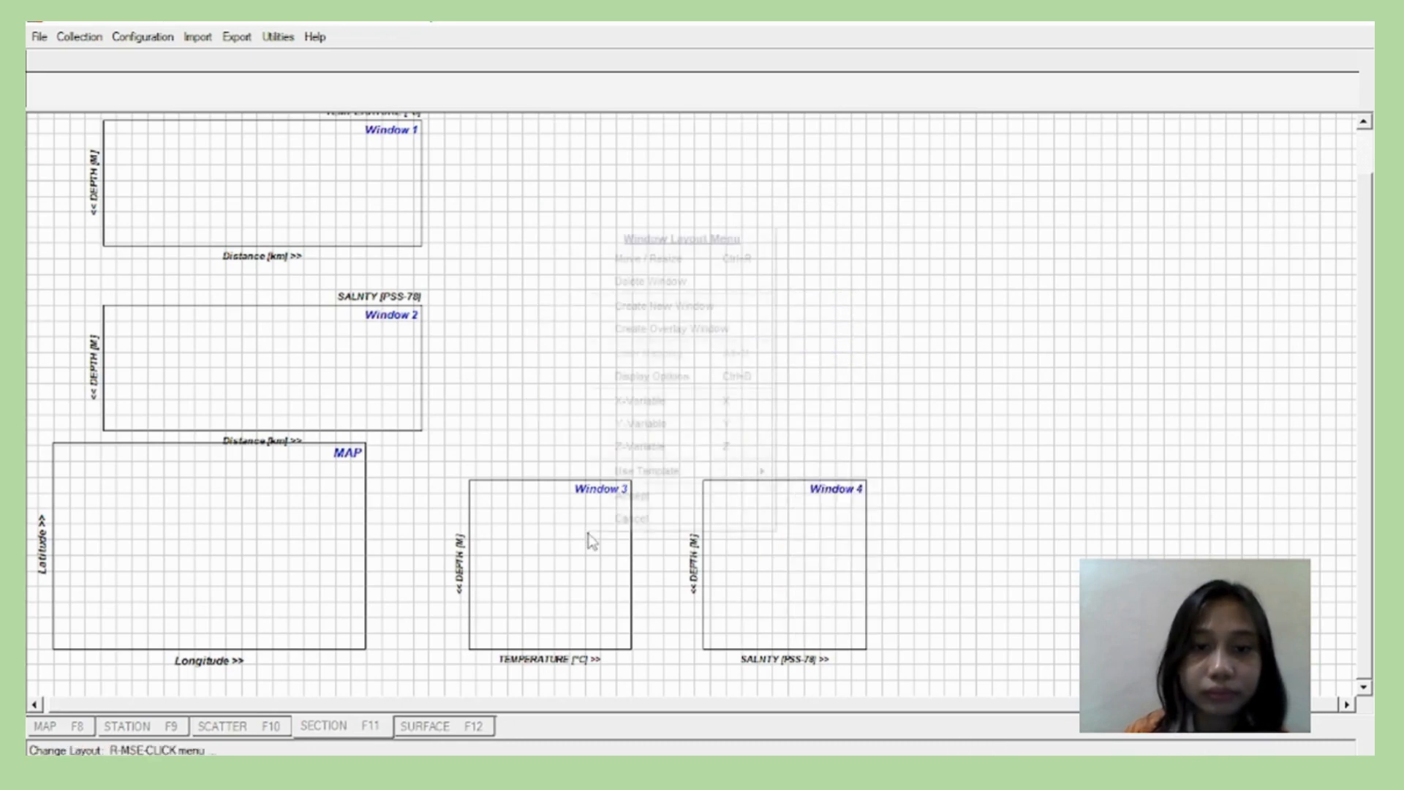
{"action": "left_click", "coordinate": [711, 289]}
{"action": "right_click", "coordinate": [791, 558]}
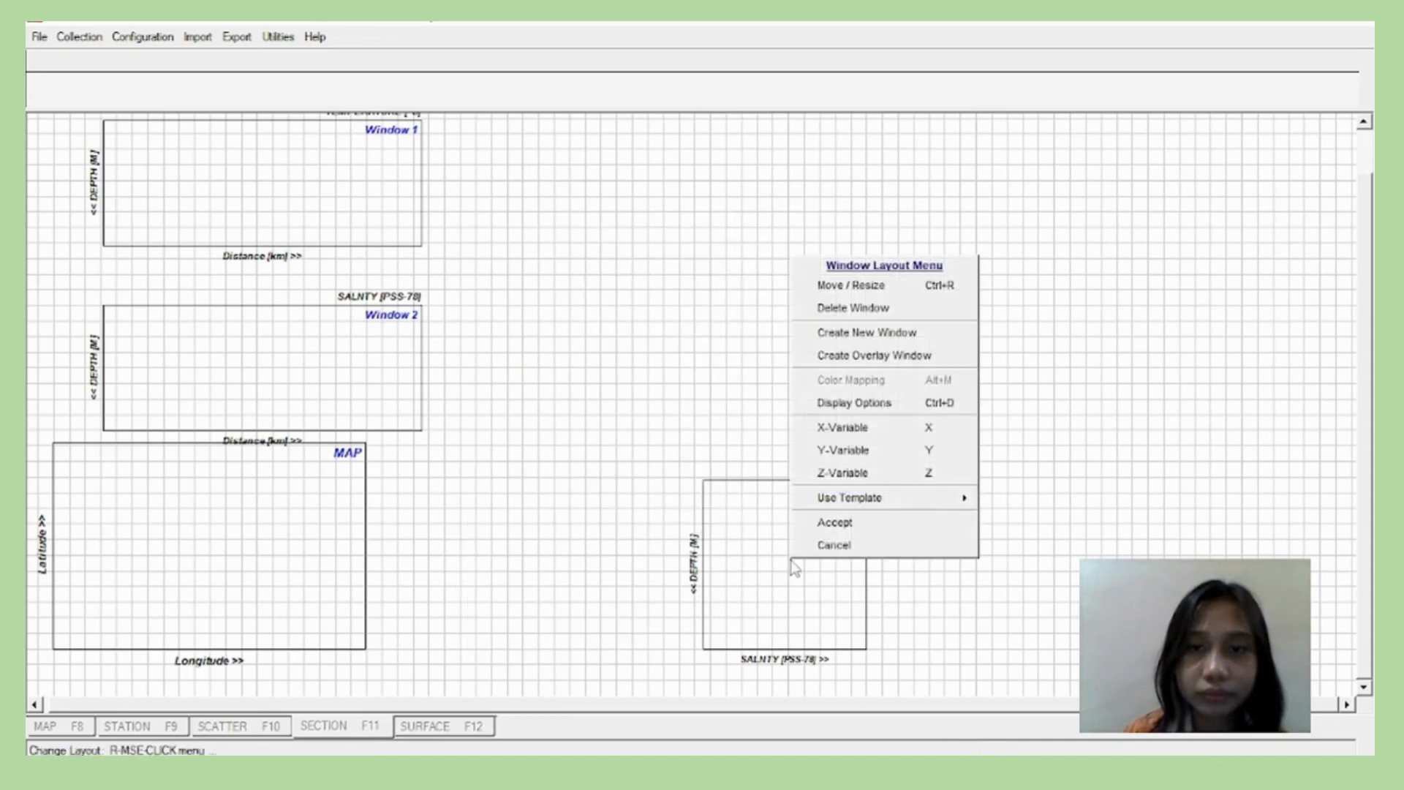
{"action": "left_click", "coordinate": [884, 308]}
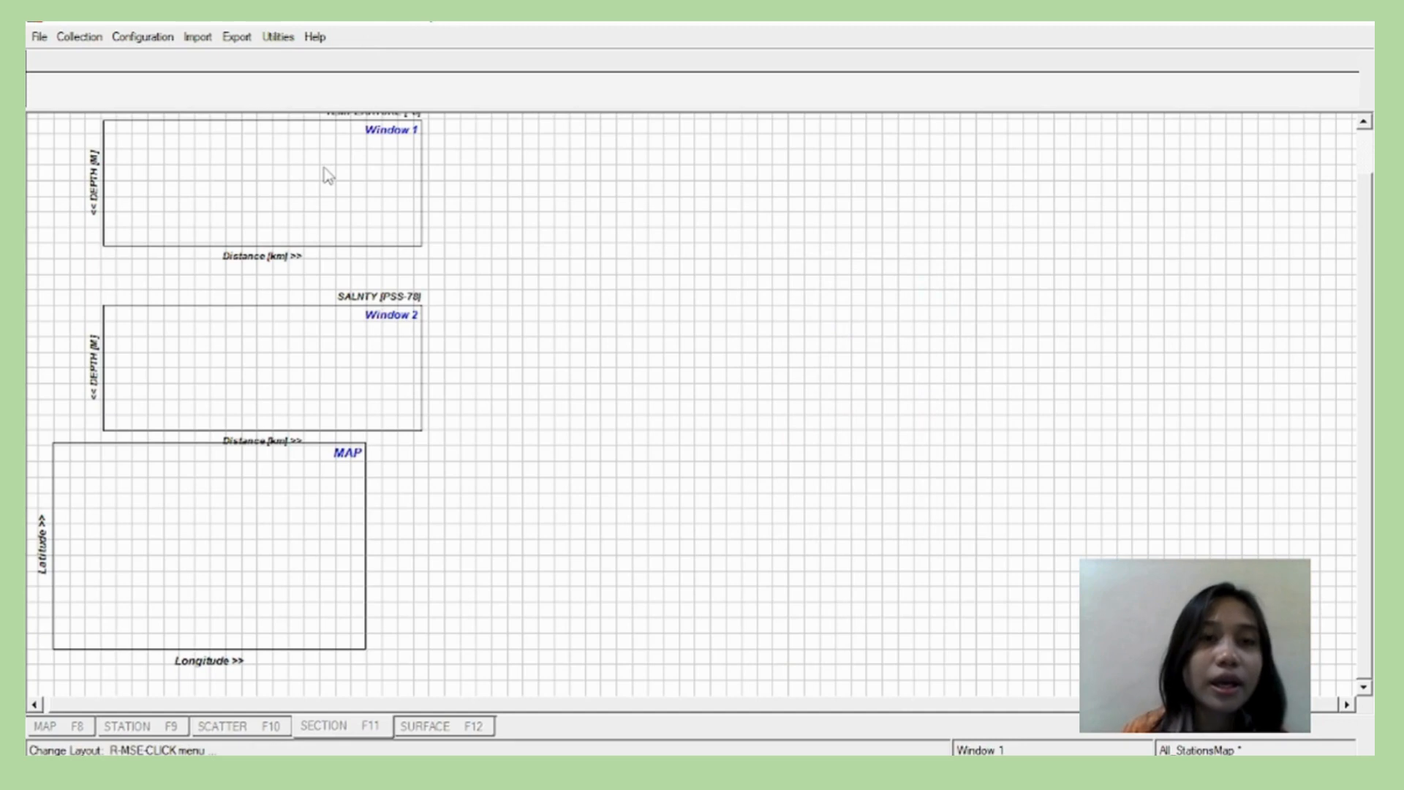
Move the section layout's temperature window to the empty area beside the small windows and enlarge it to about 15.2 by 6.1.
{"action": "right_click", "coordinate": [279, 169]}
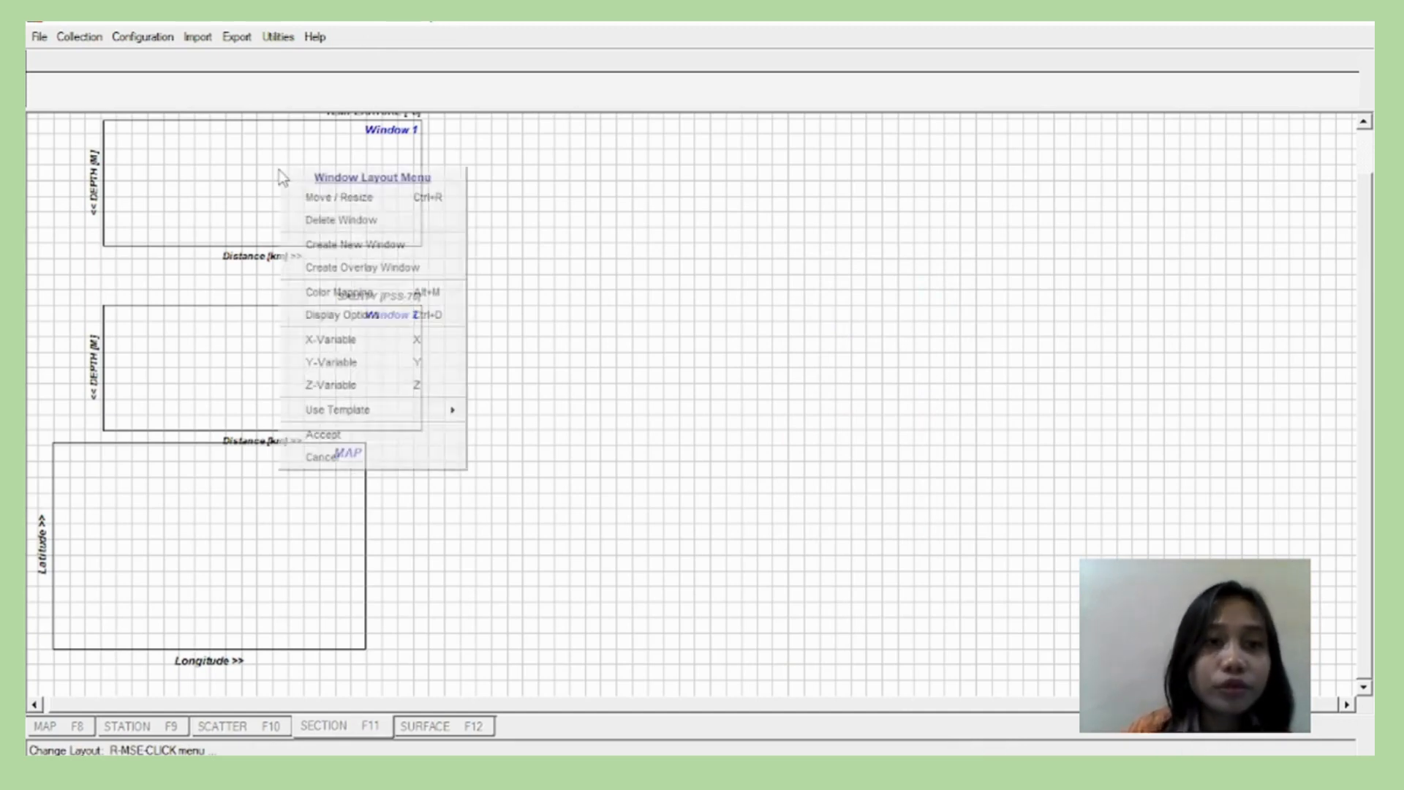
{"action": "left_click", "coordinate": [308, 197]}
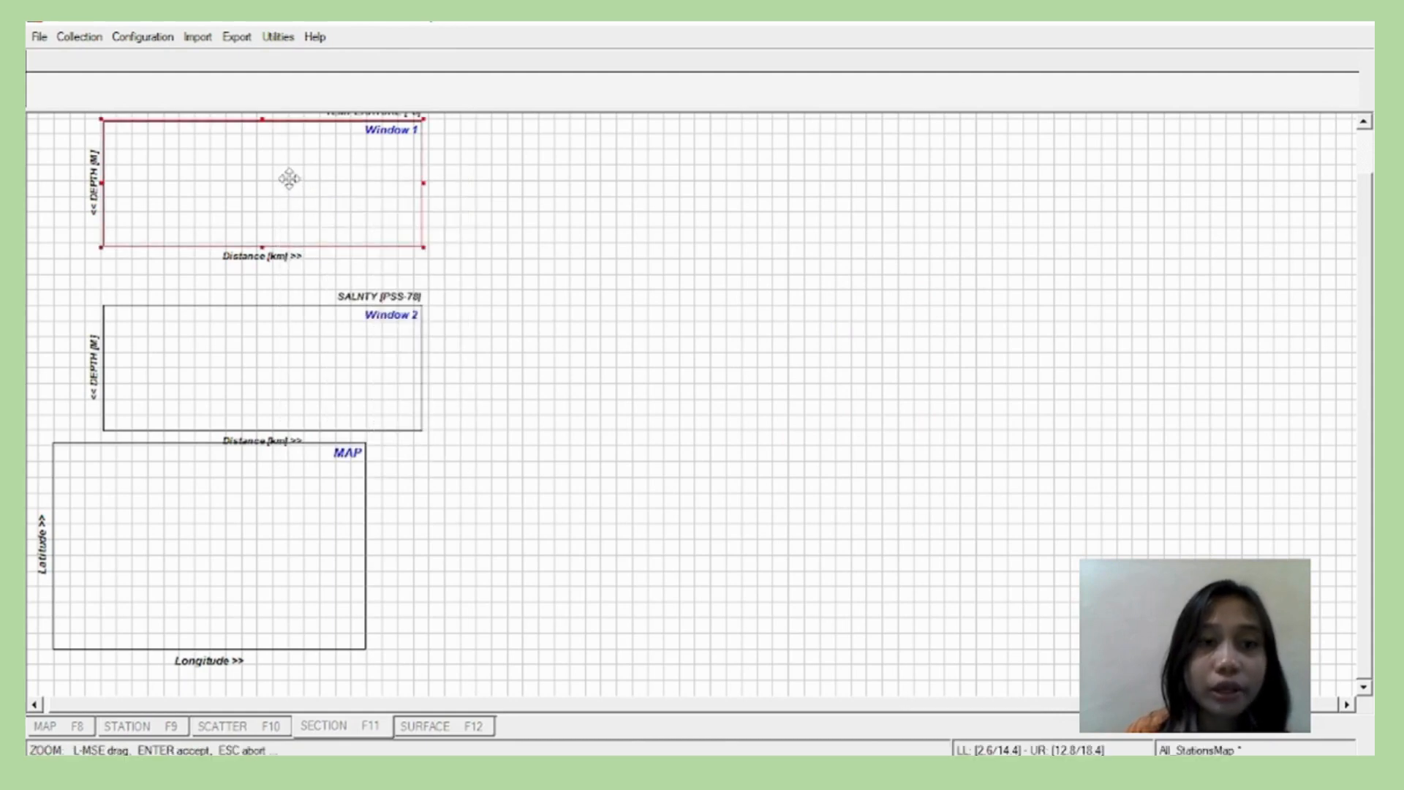
{"action": "left_click_drag", "start_coordinate": [289, 179], "coordinate": [825, 217]}
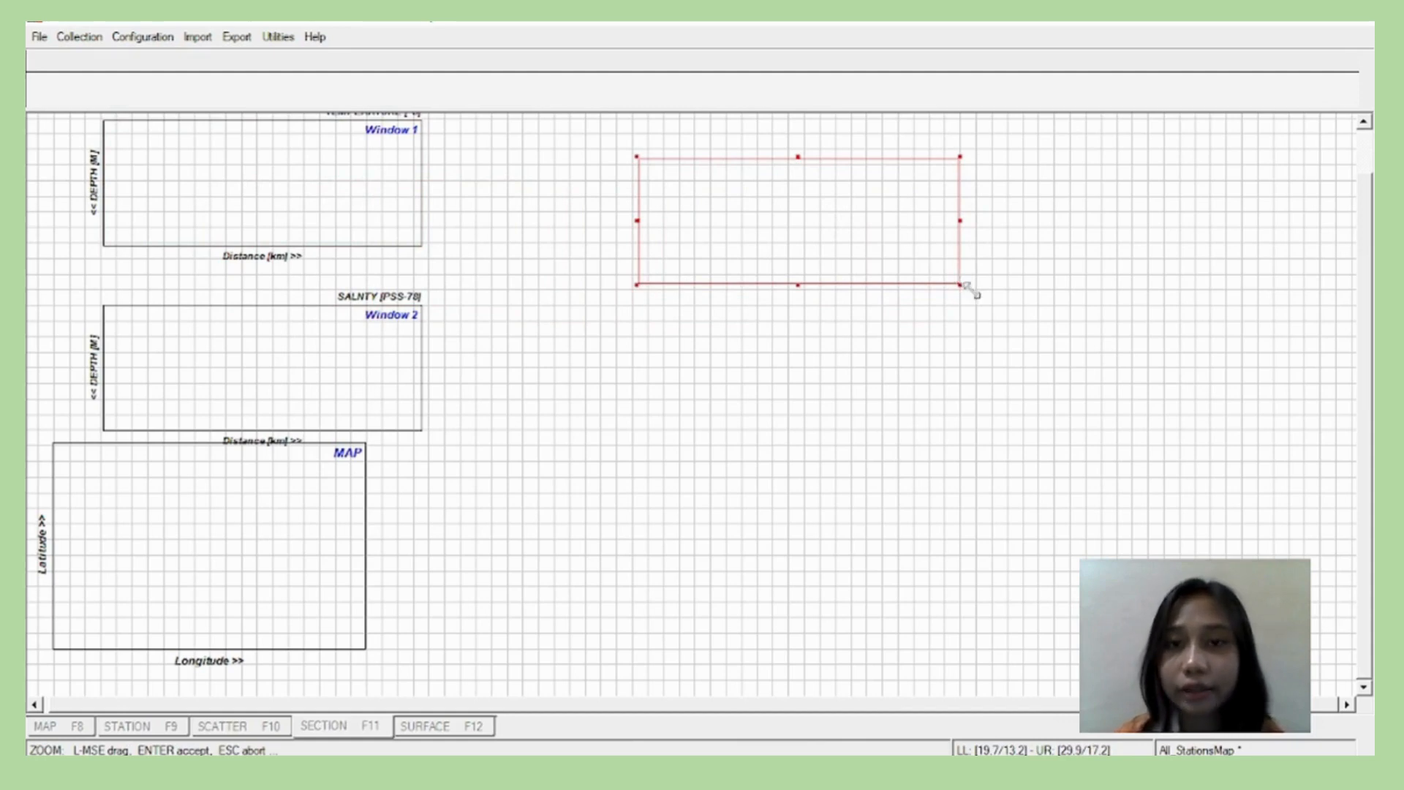
{"action": "left_click_drag", "start_coordinate": [962, 286], "coordinate": [1106, 348]}
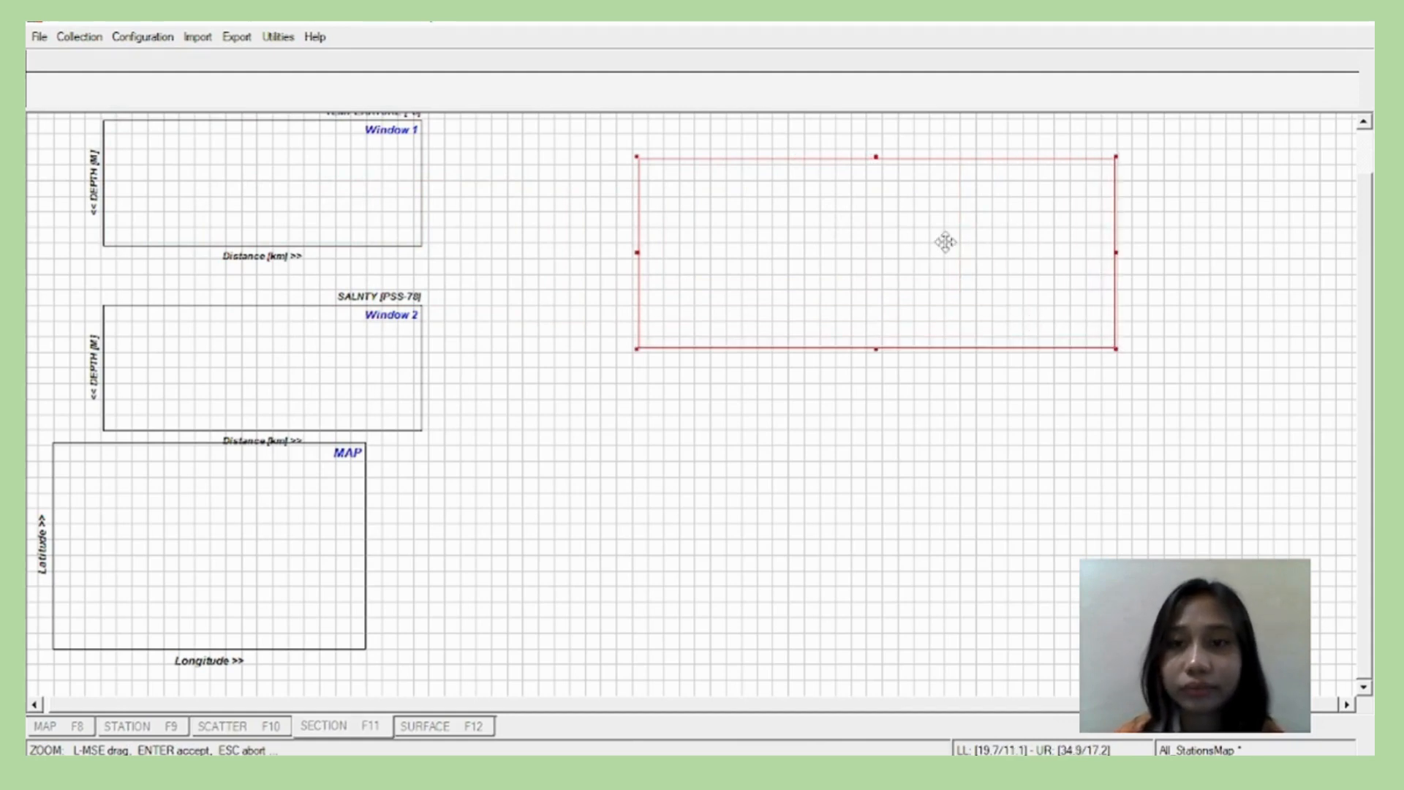
{"action": "left_click_drag", "start_coordinate": [943, 241], "coordinate": [920, 242]}
{"action": "key", "text": "Return"}
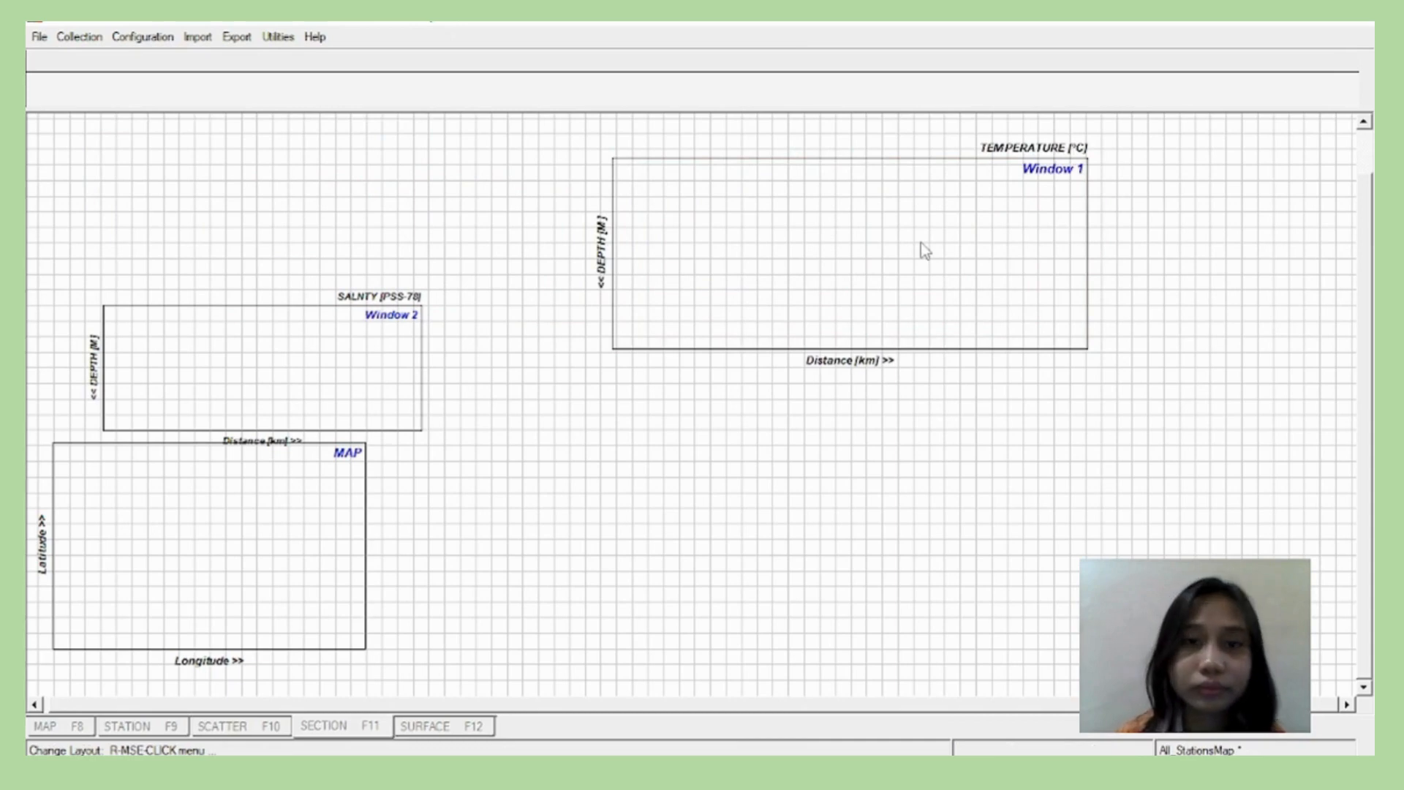
Move the section layout's salinity window below the temperature window, enlarge it to about 15.8 by 6.7, and accept the layout.
{"action": "right_click", "coordinate": [364, 340]}
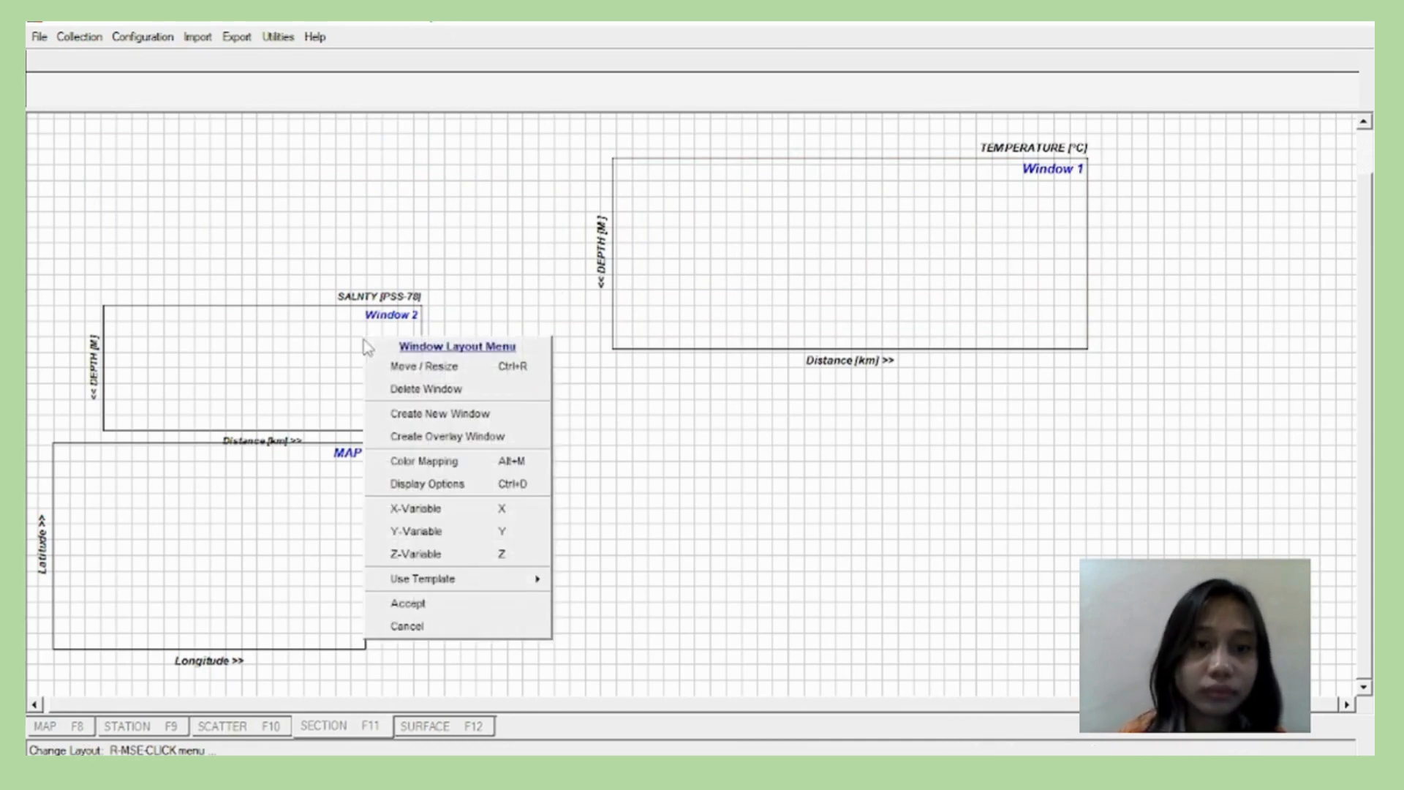
{"action": "left_click", "coordinate": [410, 365]}
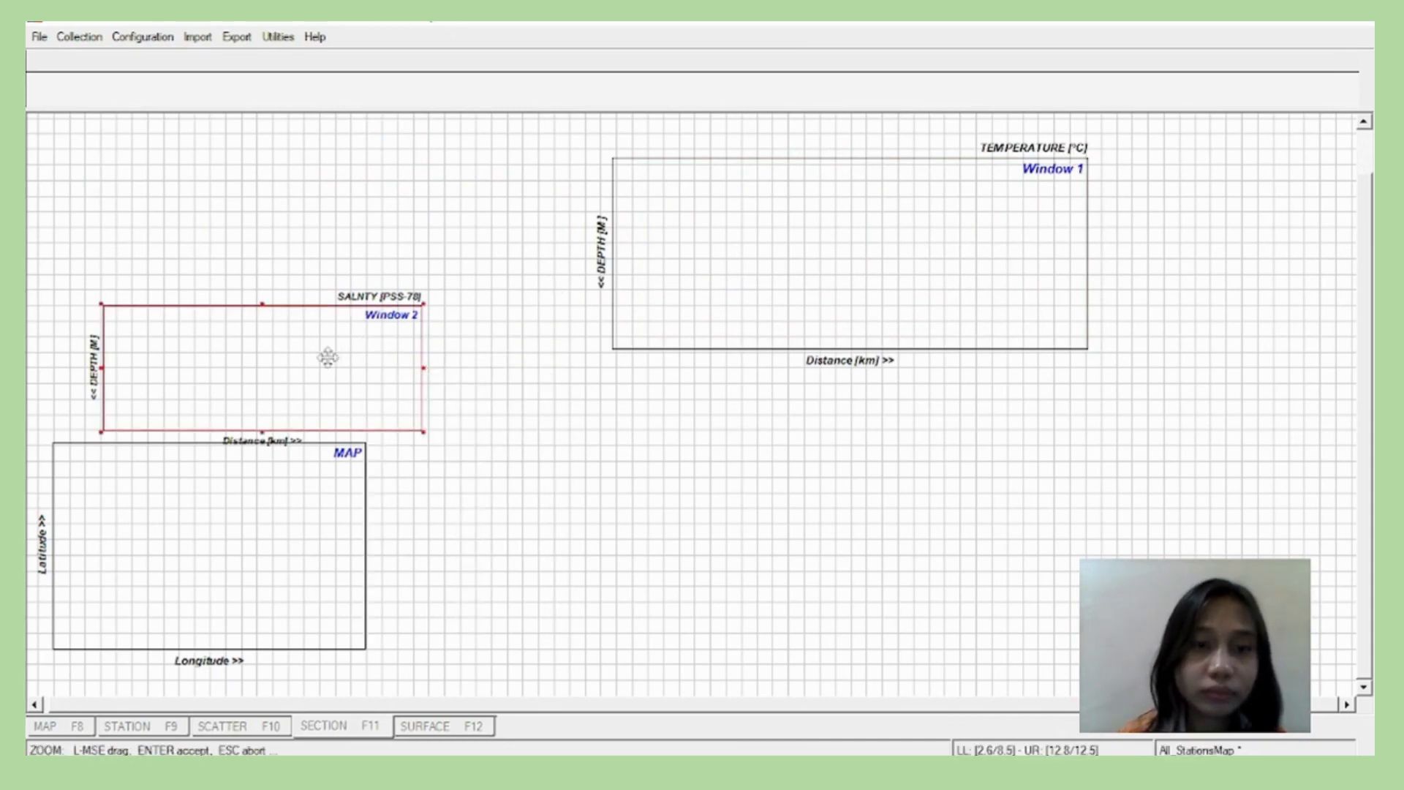
{"action": "left_click_drag", "start_coordinate": [326, 354], "coordinate": [842, 488]}
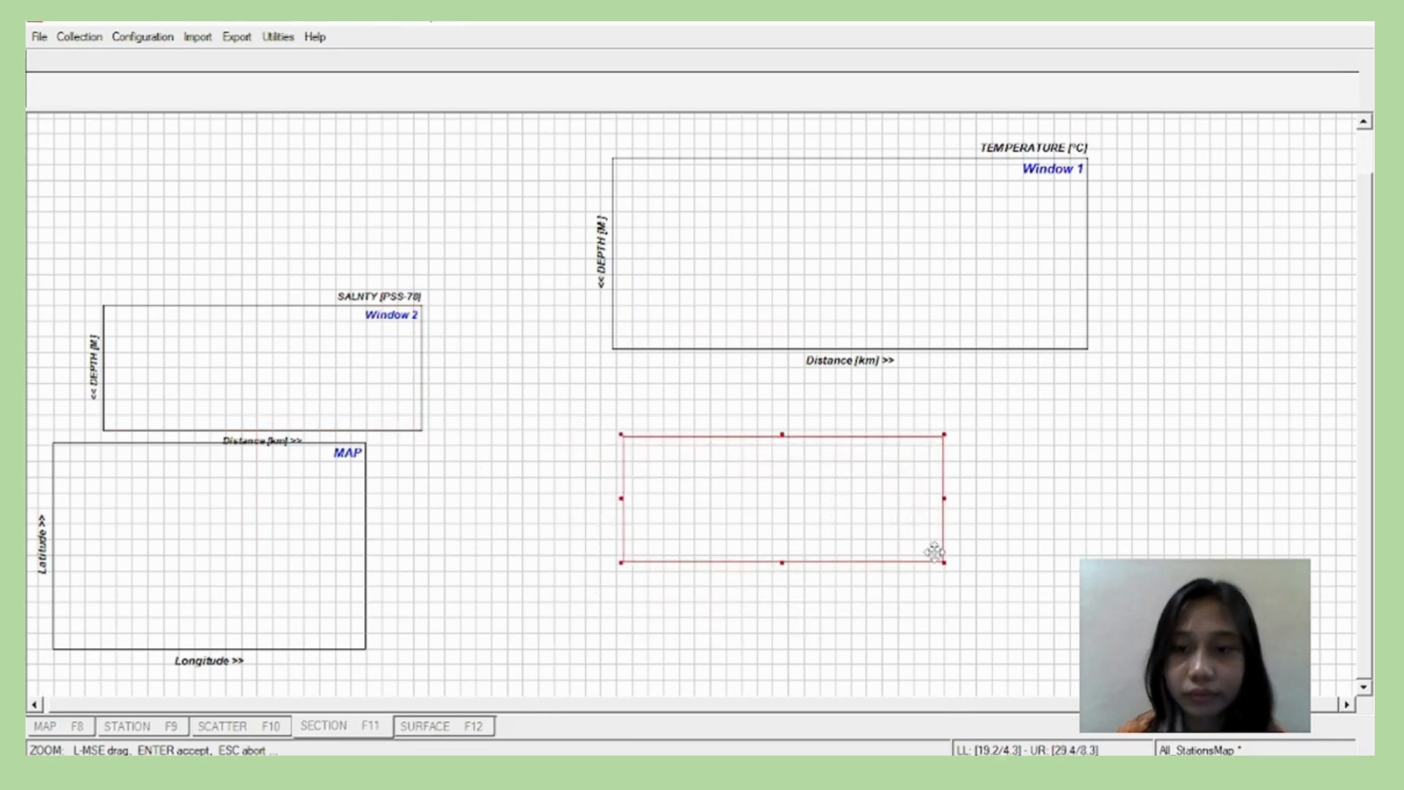
{"action": "left_click_drag", "start_coordinate": [943, 563], "coordinate": [1117, 646]}
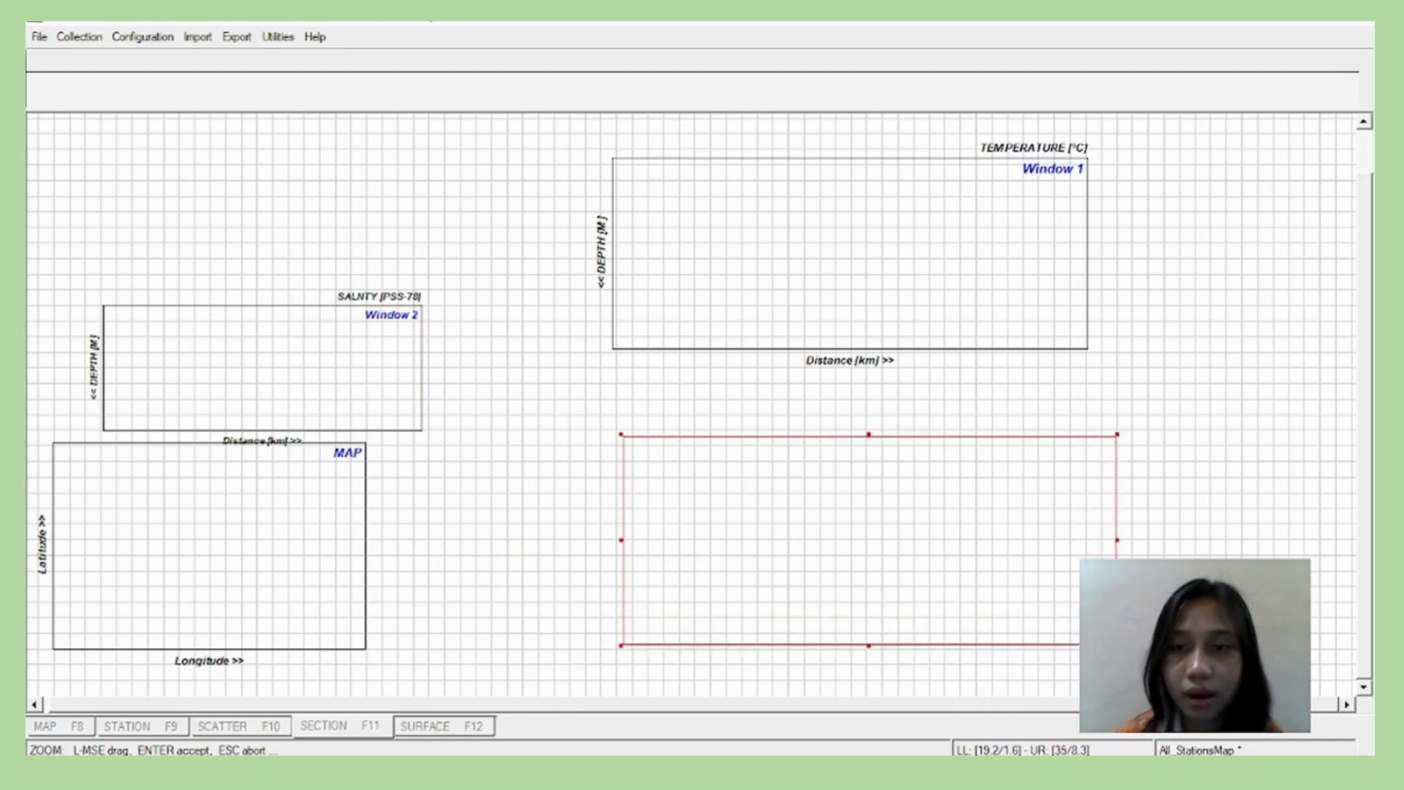
{"action": "left_click_drag", "start_coordinate": [1012, 570], "coordinate": [1010, 566]}
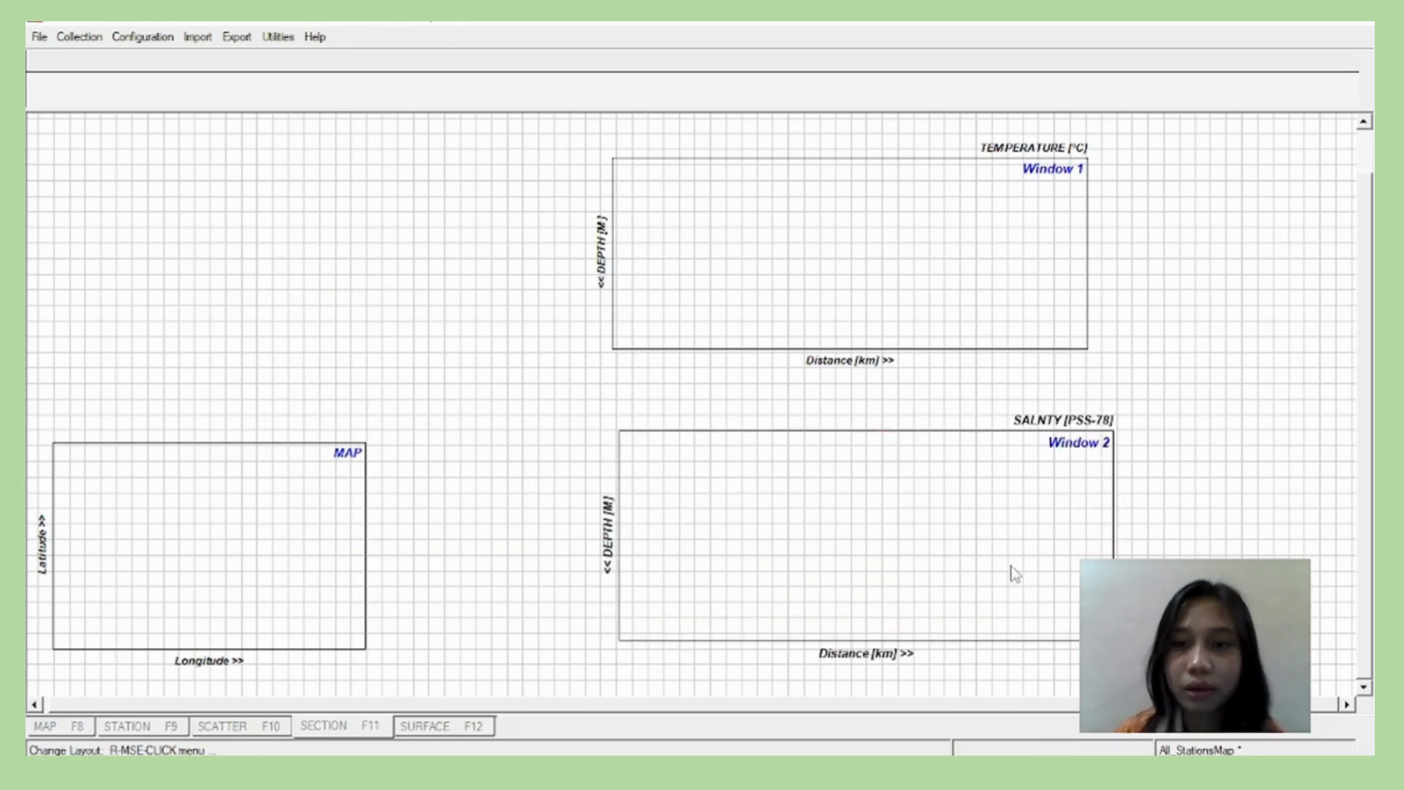
{"action": "key", "text": "Return"}
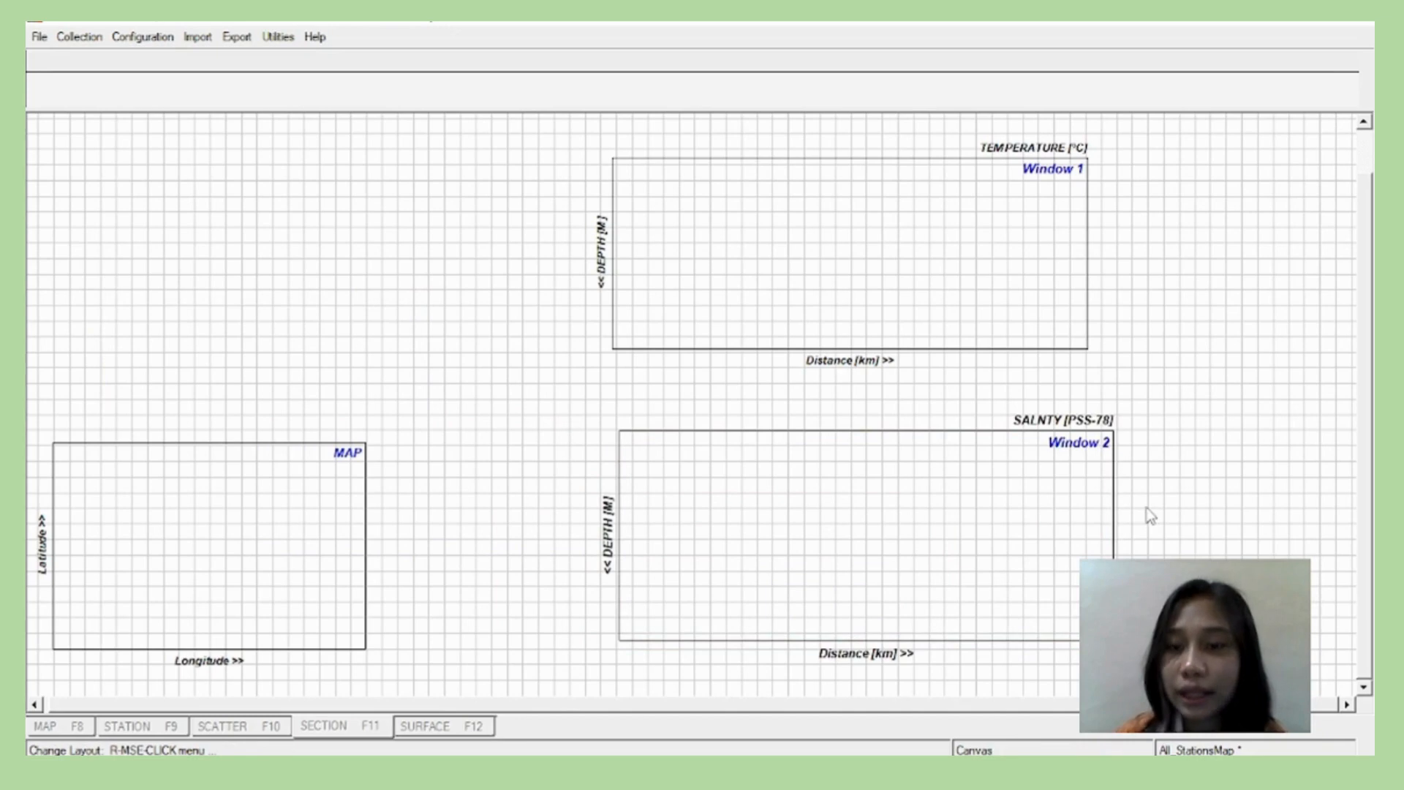
{"action": "right_click", "coordinate": [1210, 507]}
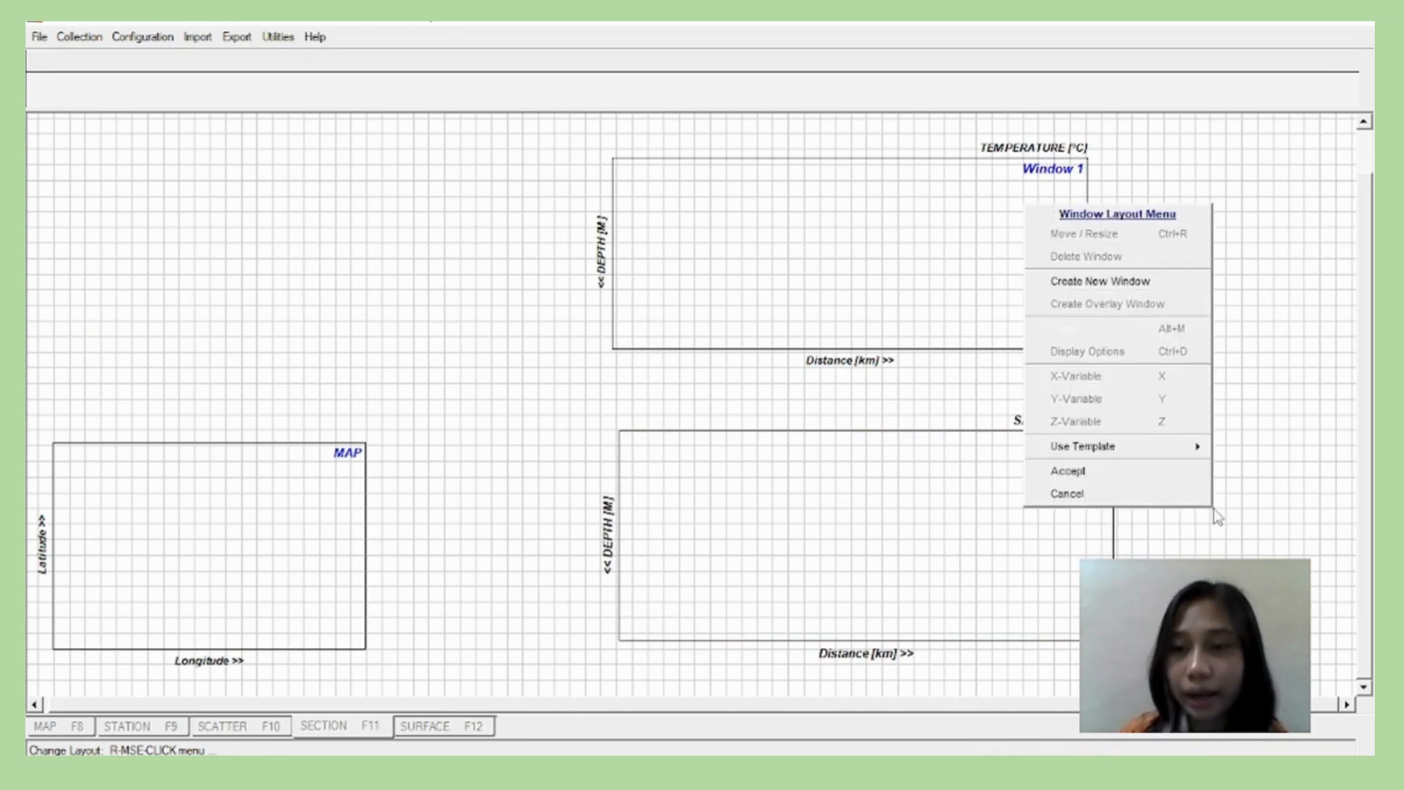
{"action": "left_click", "coordinate": [1157, 474]}
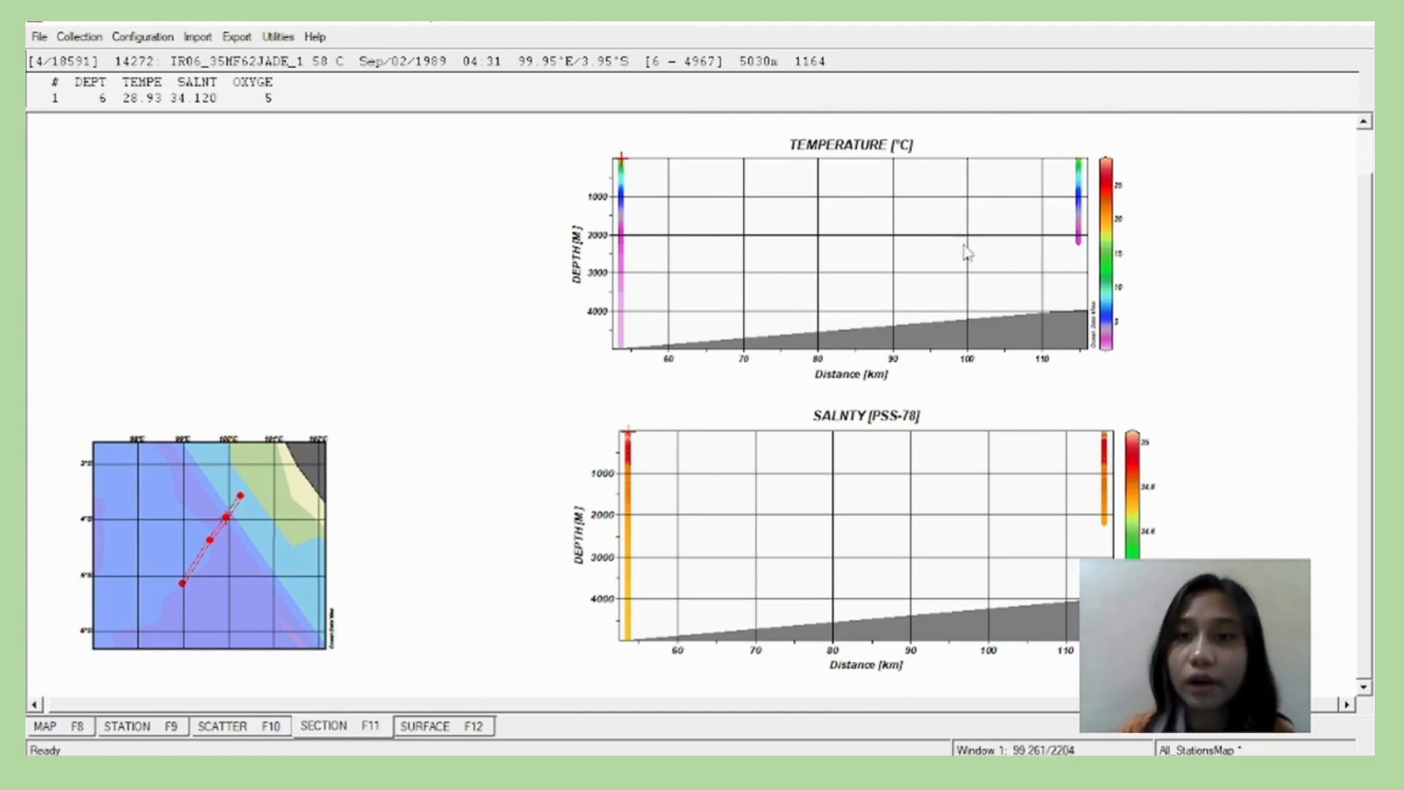
Display the temperature section as a gridded field using VG Gridding with X and Y scale-lengths of 300.
{"action": "right_click", "coordinate": [856, 257]}
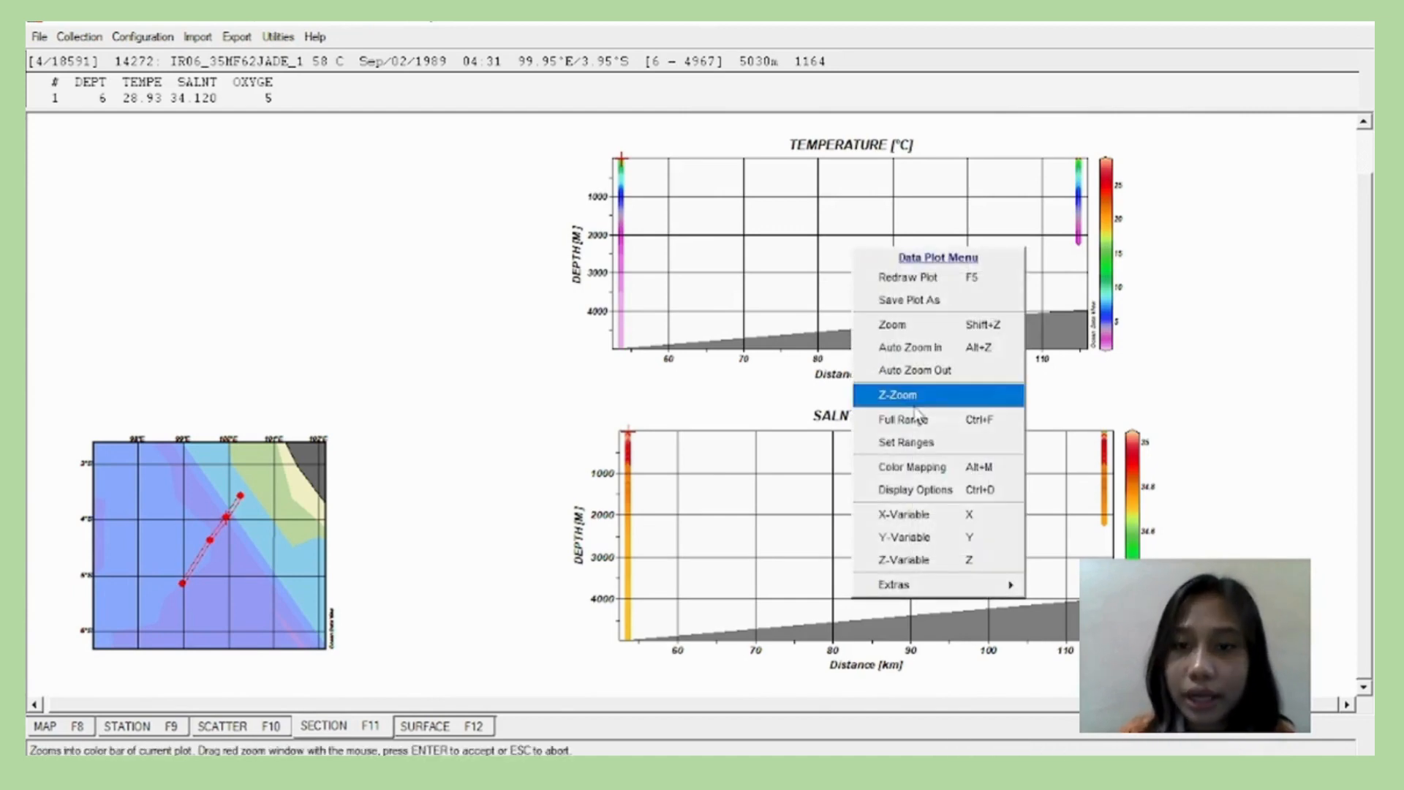
{"action": "left_click", "coordinate": [927, 493]}
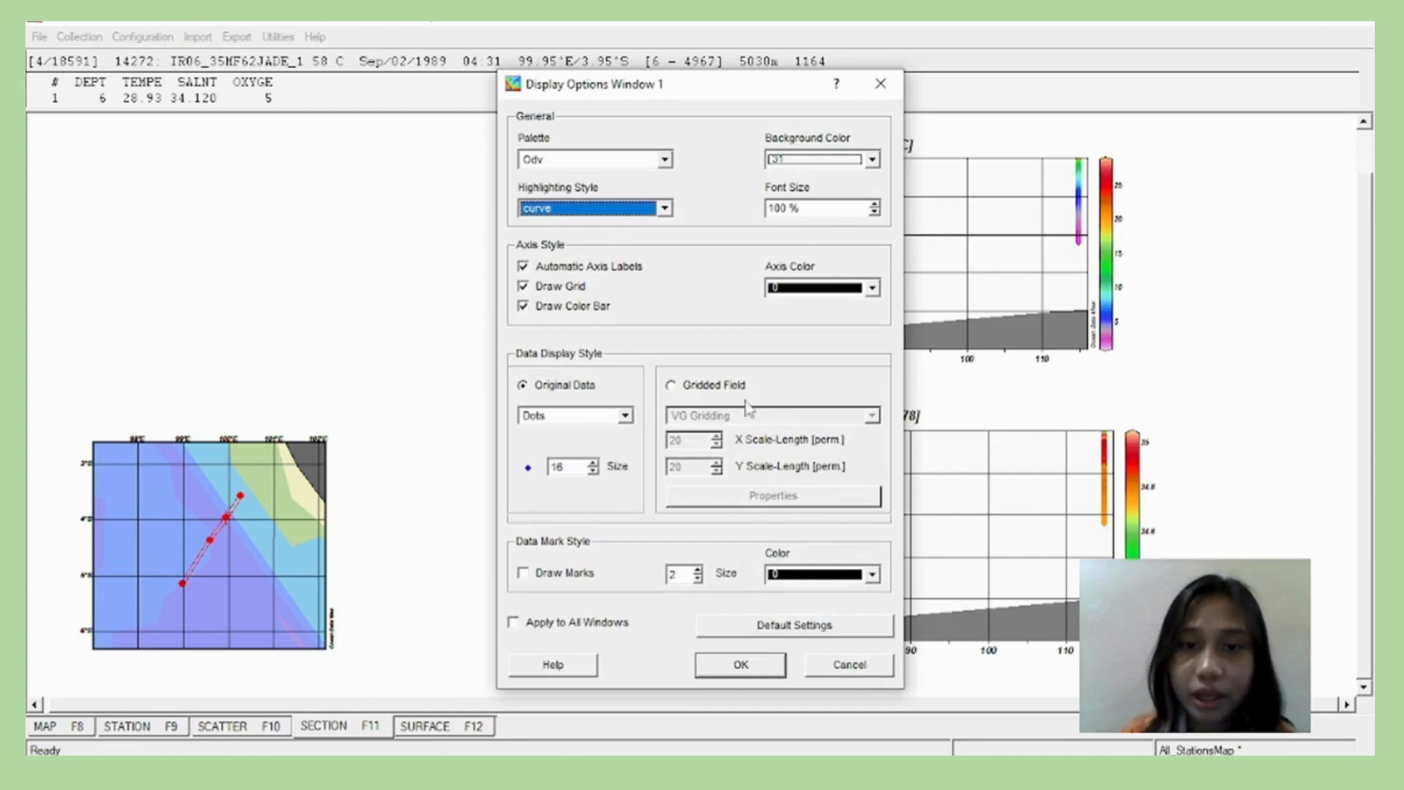
{"action": "left_click", "coordinate": [671, 386]}
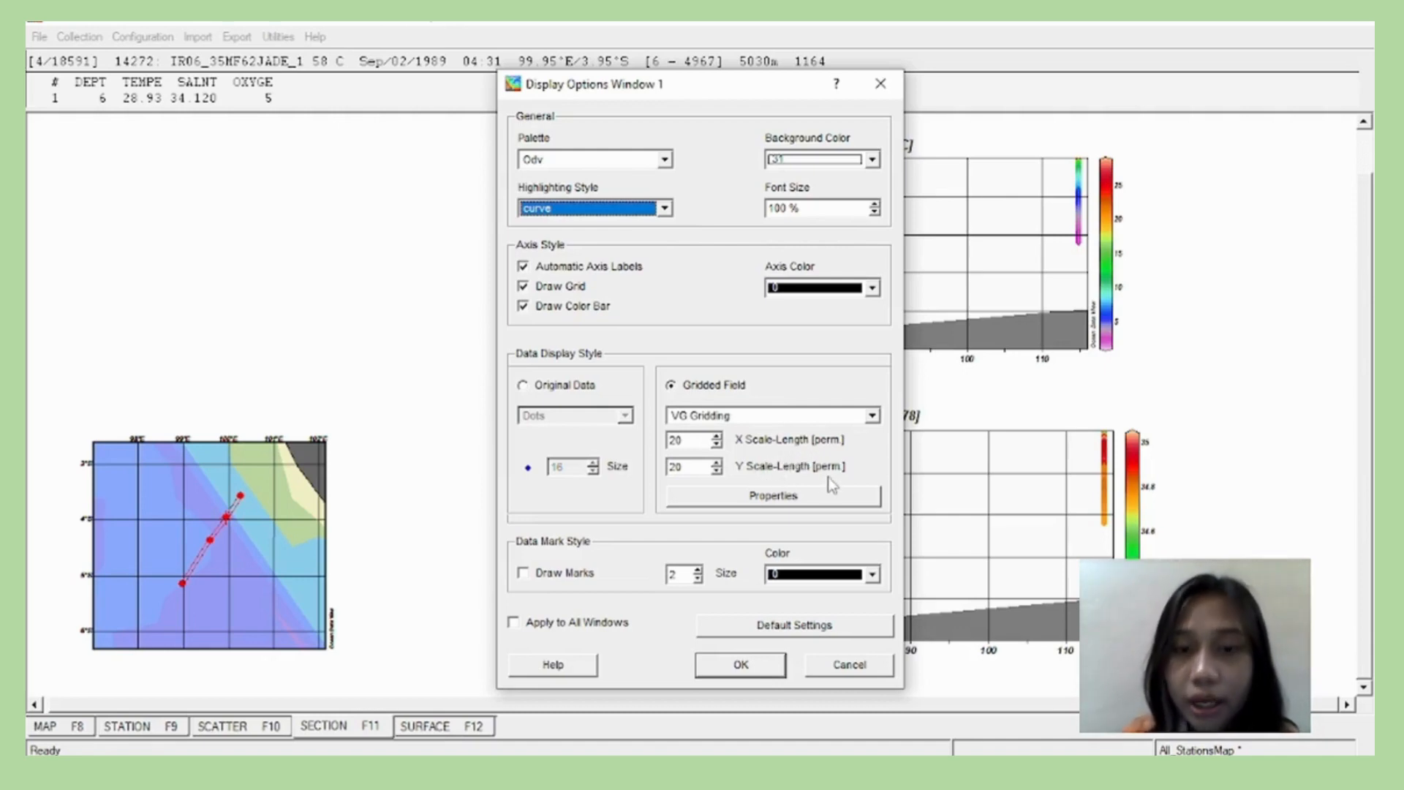
{"action": "left_click", "coordinate": [707, 447]}
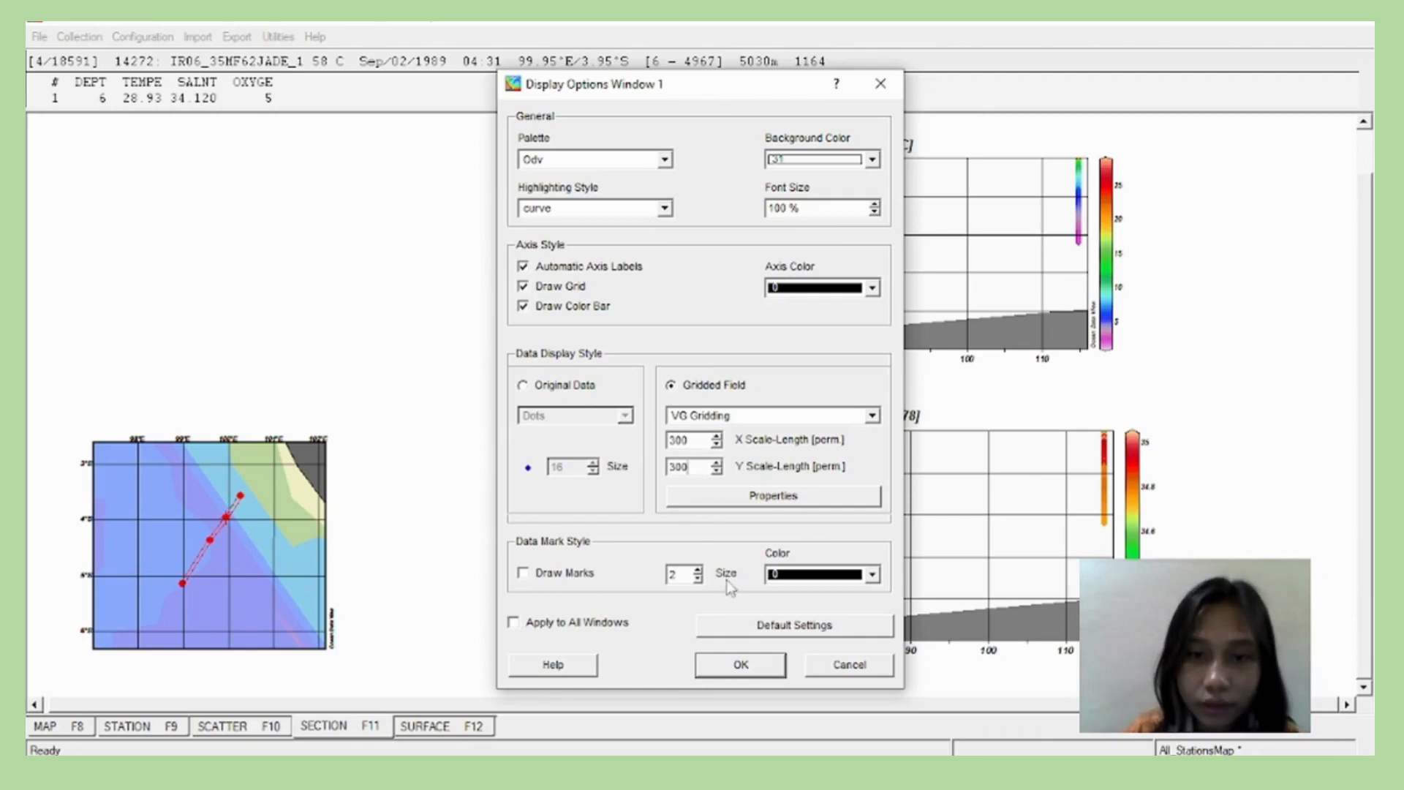
{"action": "left_click", "coordinate": [760, 665]}
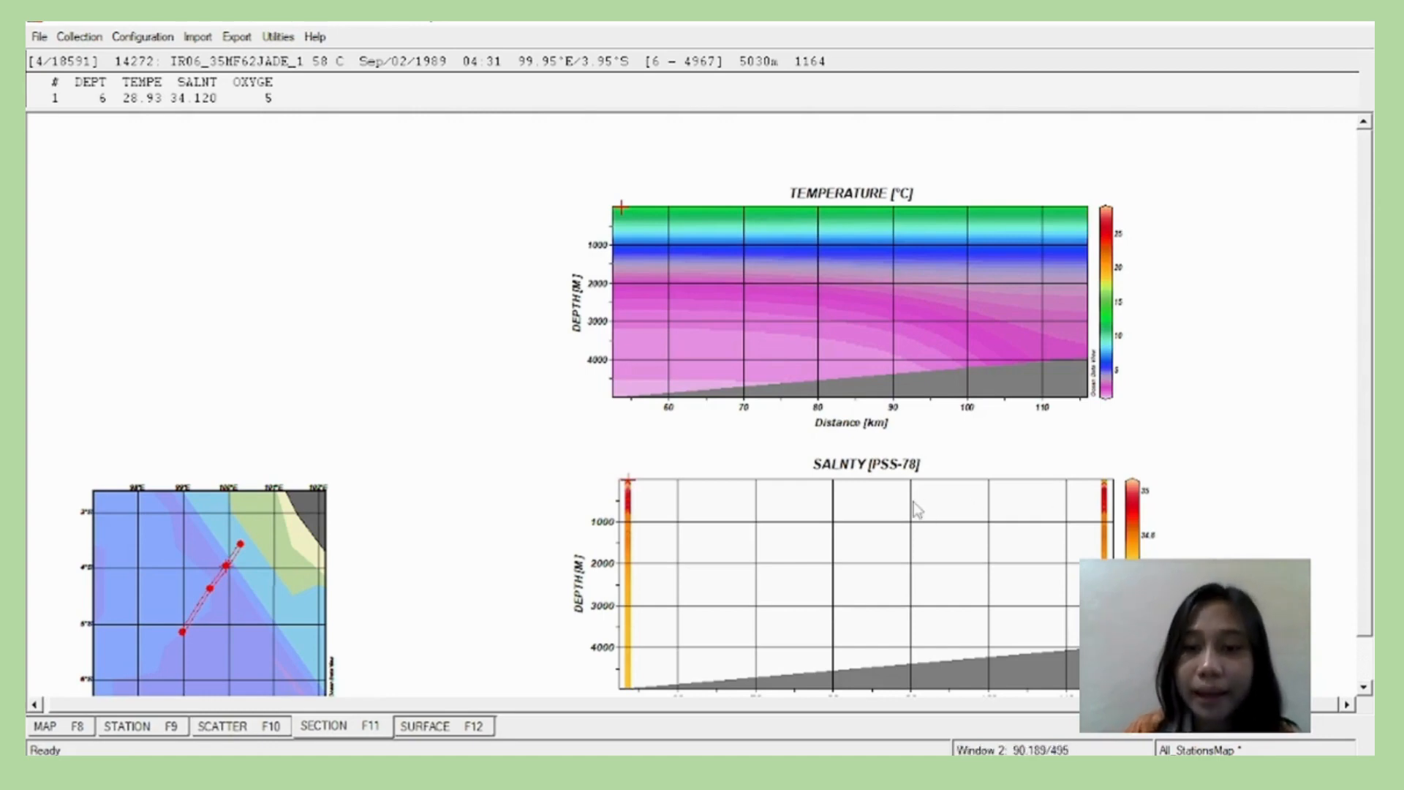
Display the salinity section as a gridded field using VG Gridding with X and Y scale-lengths of 300.
{"action": "right_click", "coordinate": [831, 556]}
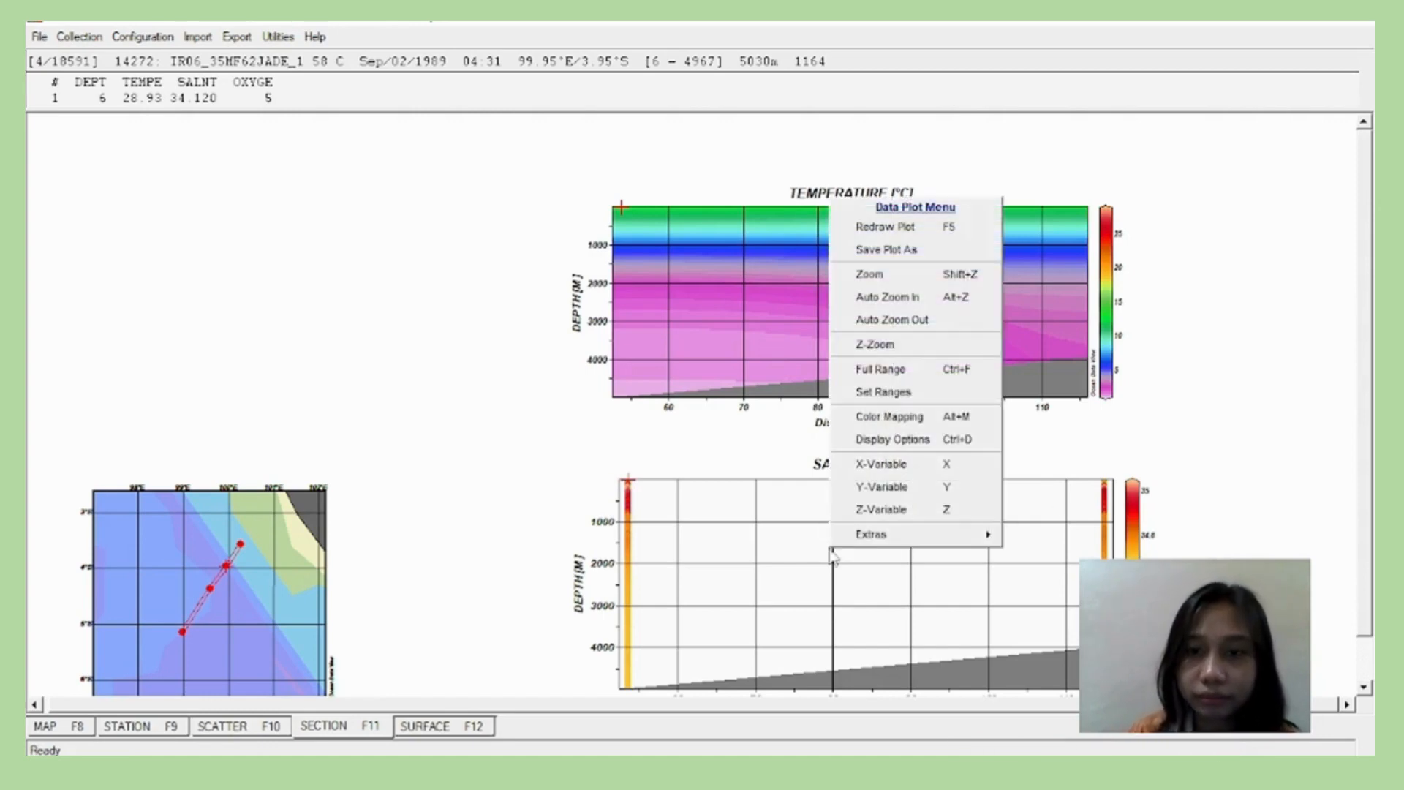
{"action": "left_click", "coordinate": [921, 448]}
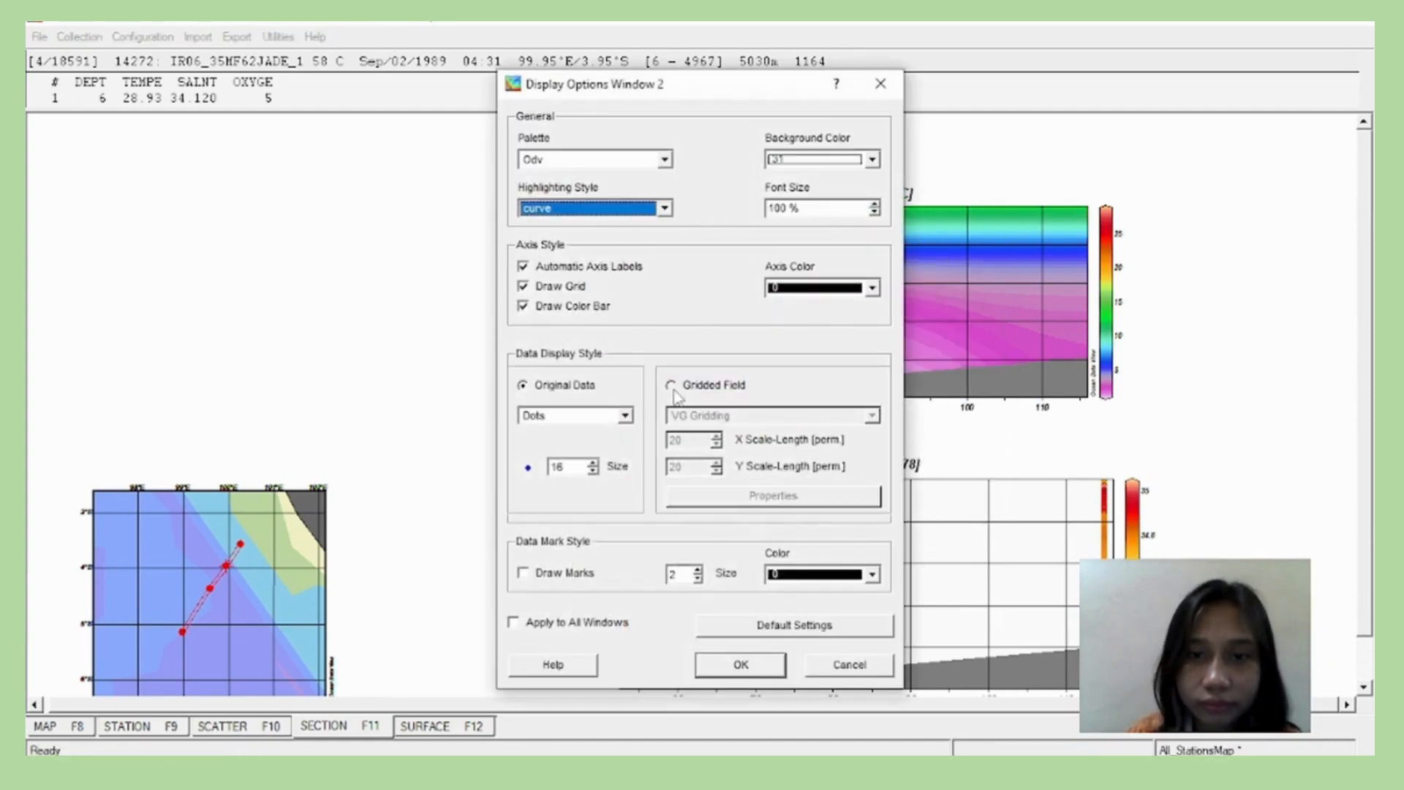
{"action": "left_click", "coordinate": [671, 386]}
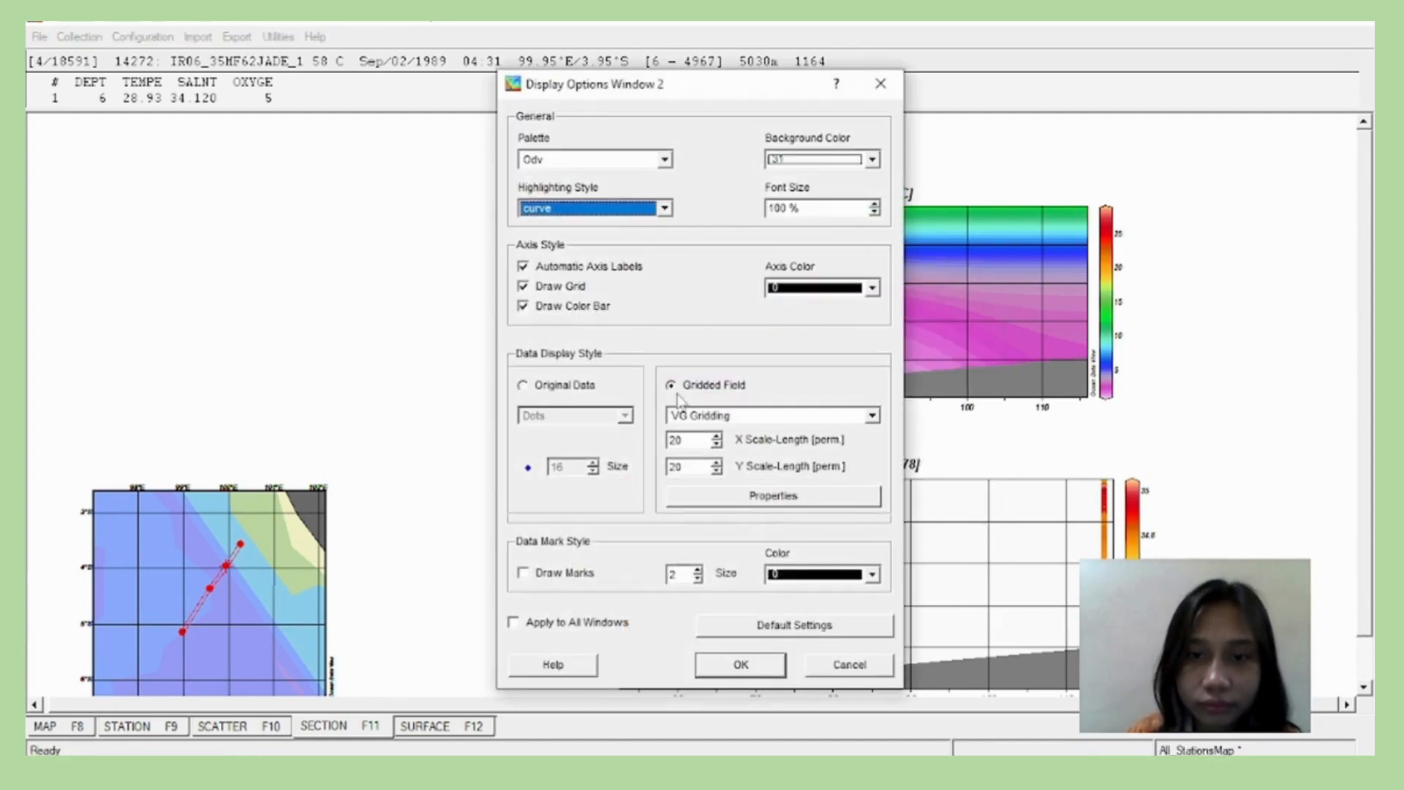
{"action": "left_click", "coordinate": [709, 441]}
{"action": "key", "text": "BackSpace"}
{"action": "key", "text": "BackSpace"}
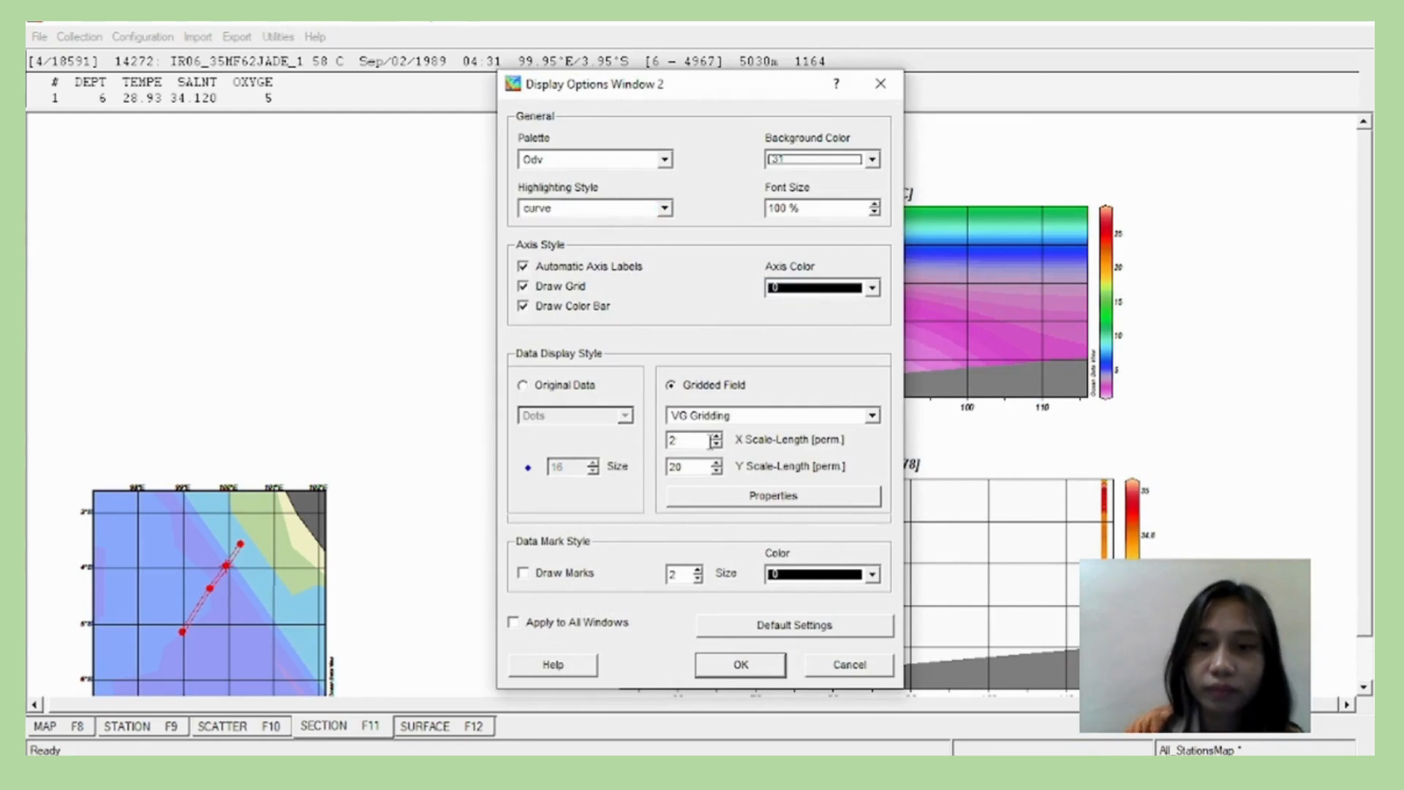
{"action": "type", "text": "300"}
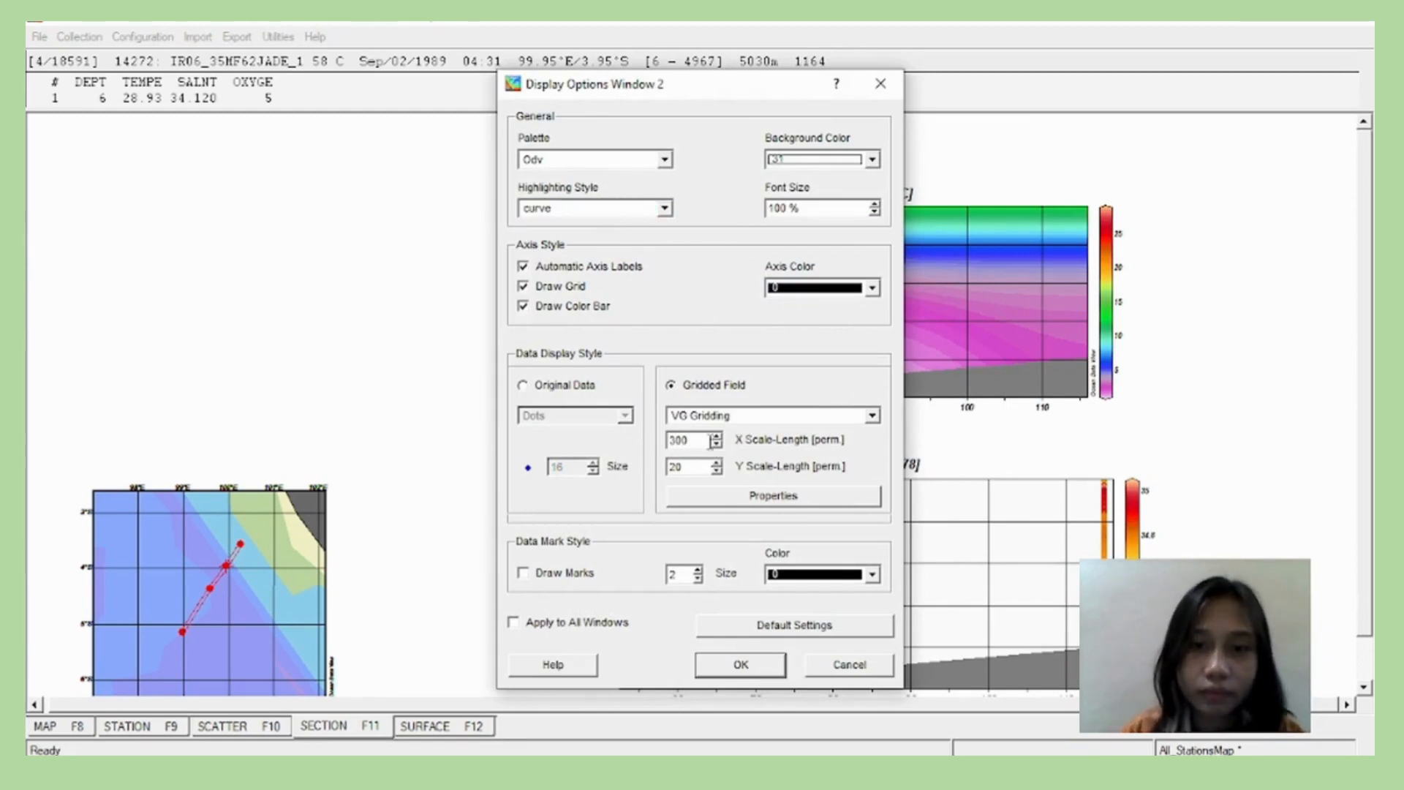
{"action": "key", "text": "BackSpace"}
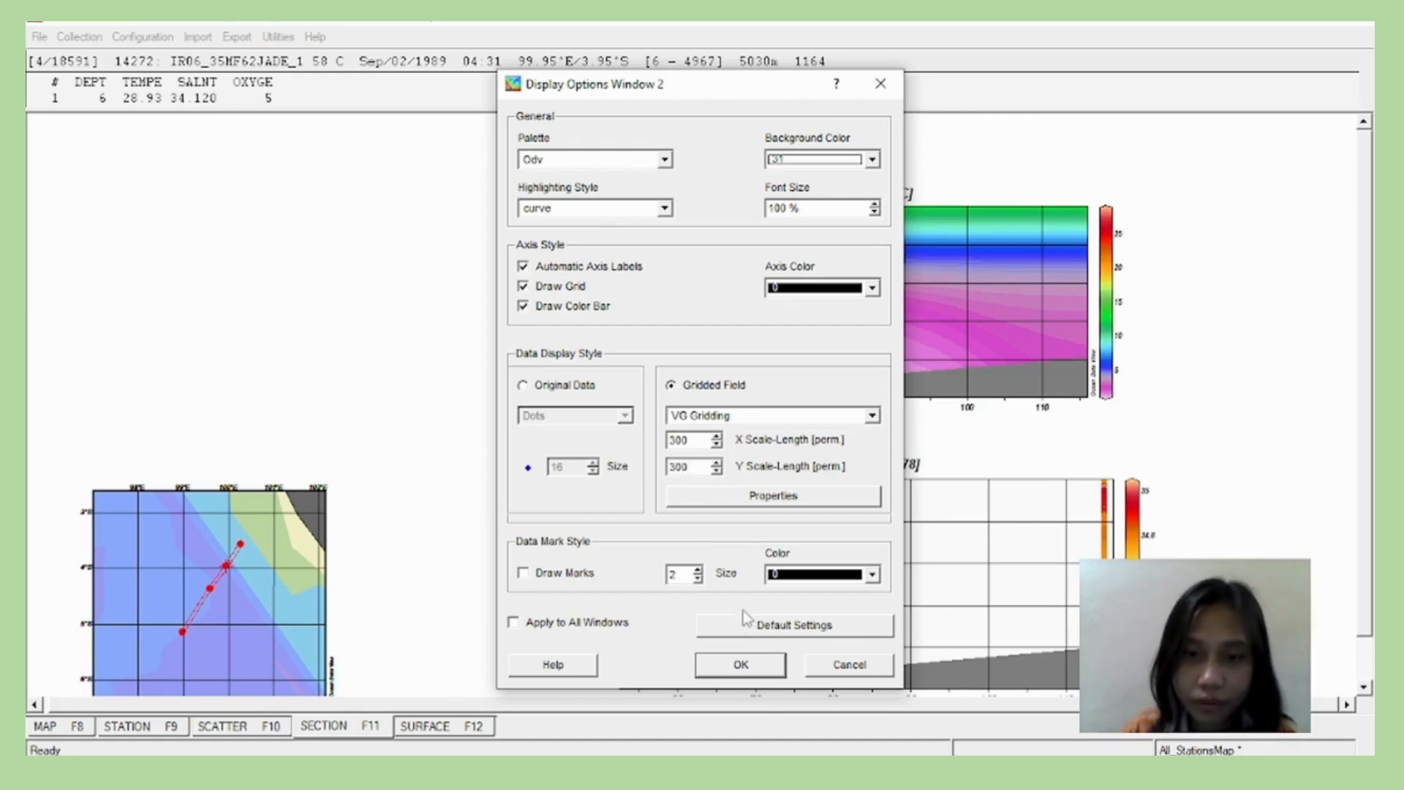
{"action": "left_click", "coordinate": [741, 665]}
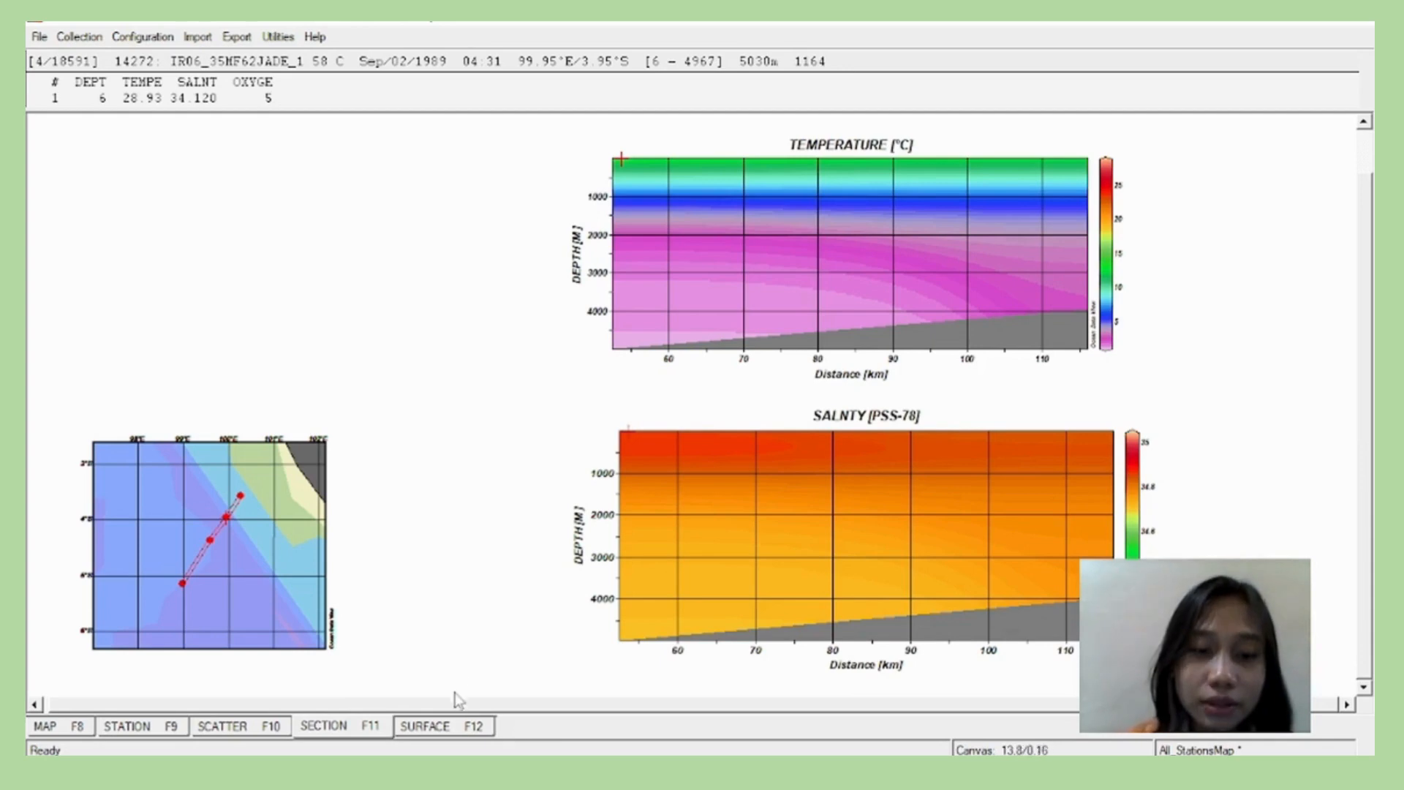
Switch to surface mode, saving the changed section in the ODV folder of Documents under the author's first name followed by "ODV 1".
{"action": "left_click", "coordinate": [454, 727]}
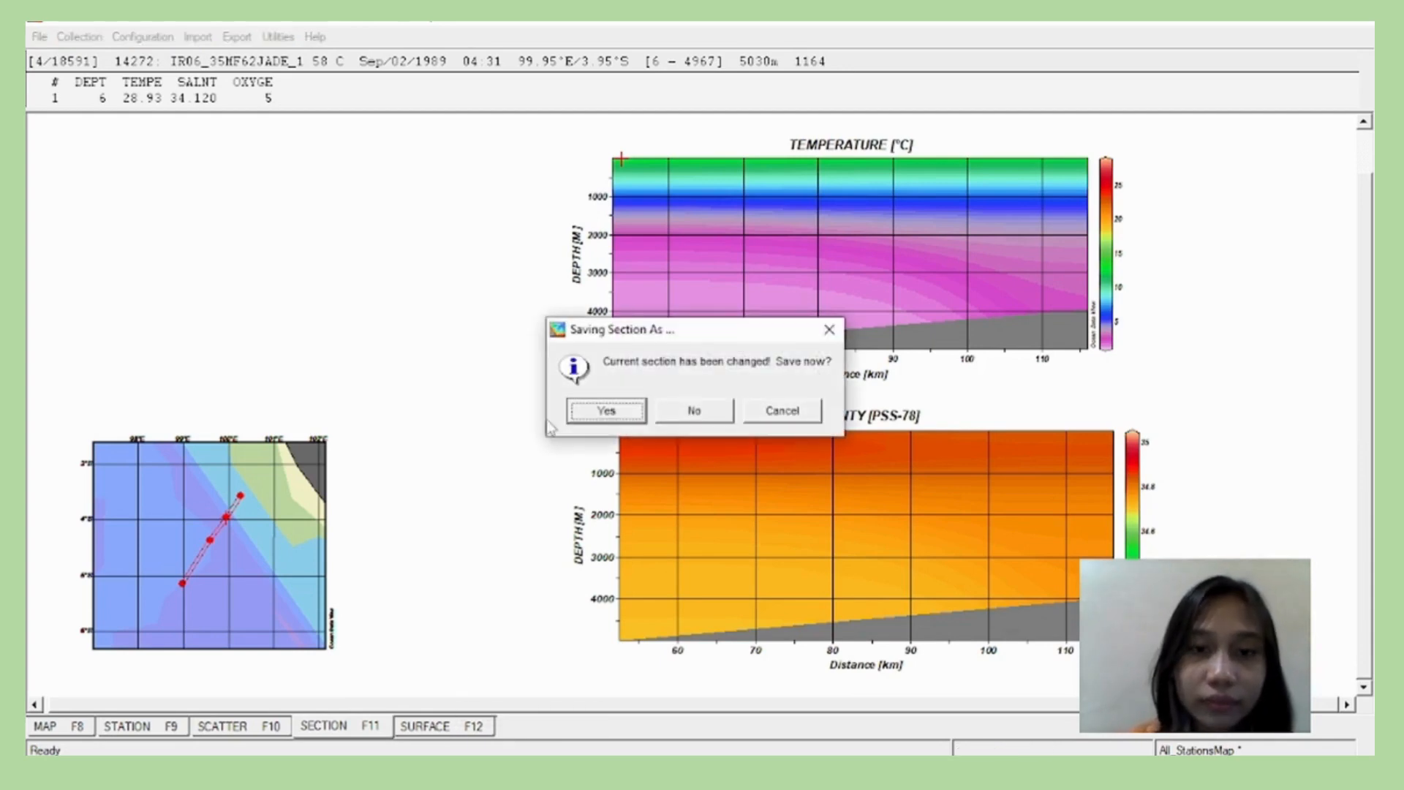
{"action": "left_click", "coordinate": [604, 411]}
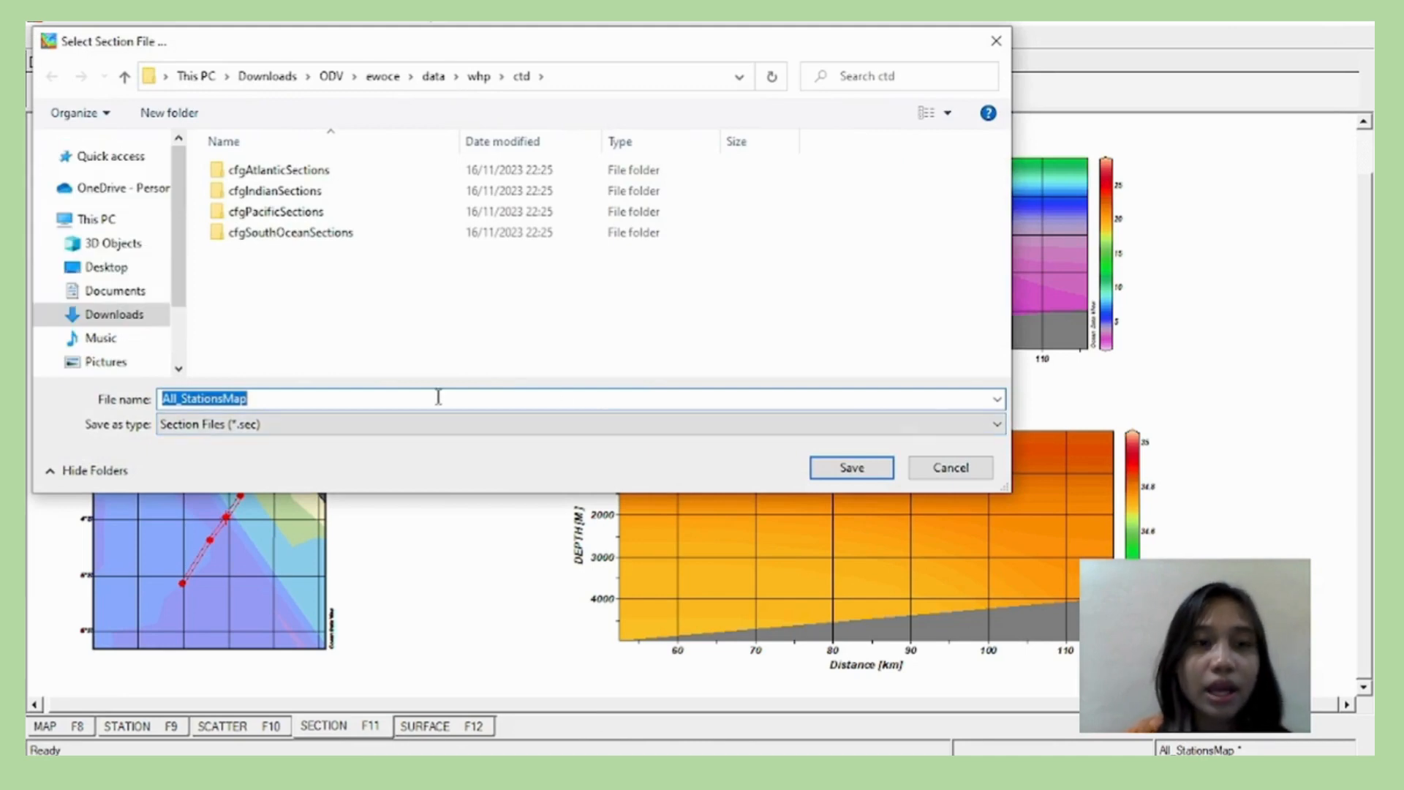
{"action": "left_click", "coordinate": [114, 292]}
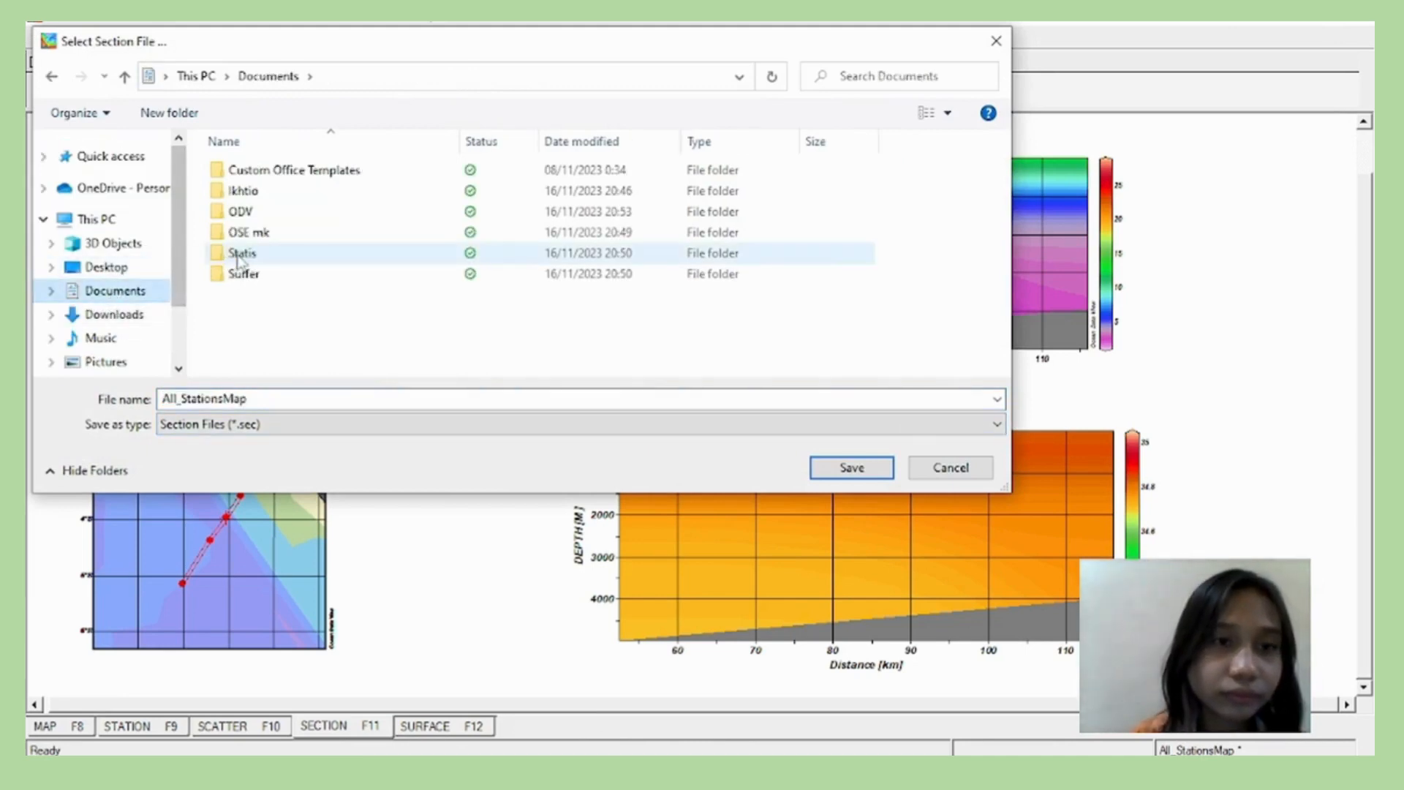
{"action": "double_click", "coordinate": [293, 216]}
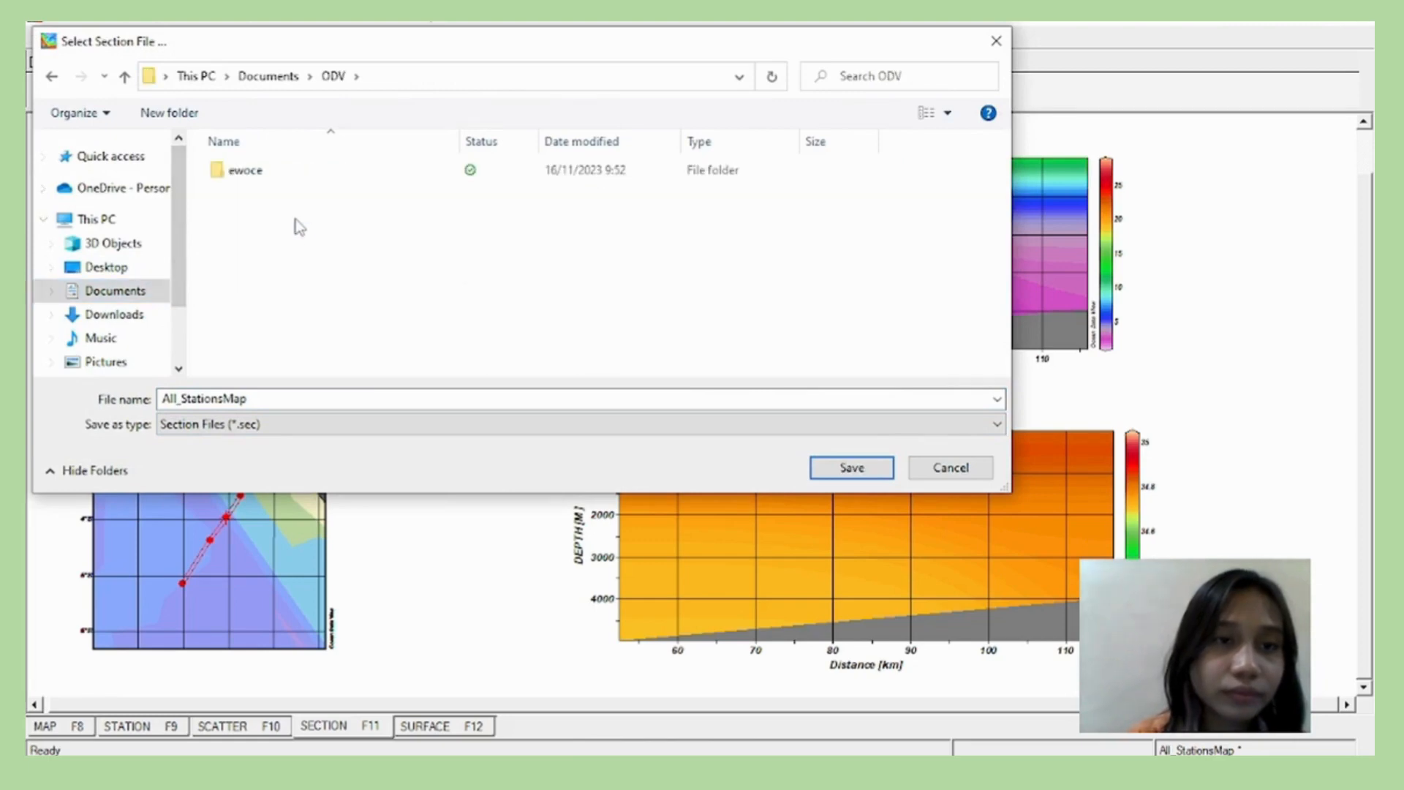
{"action": "double_click", "coordinate": [326, 397]}
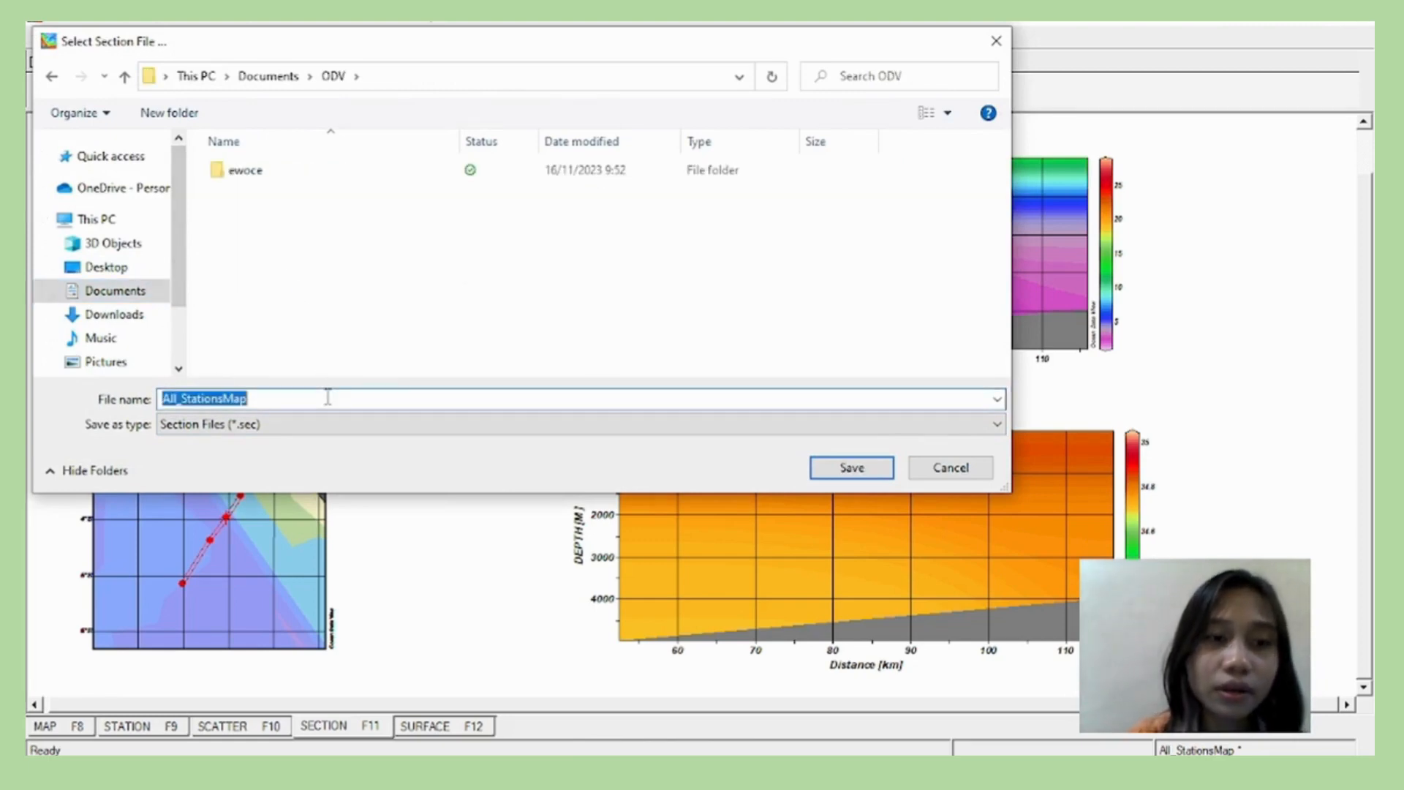
{"action": "key", "text": "BackSpace"}
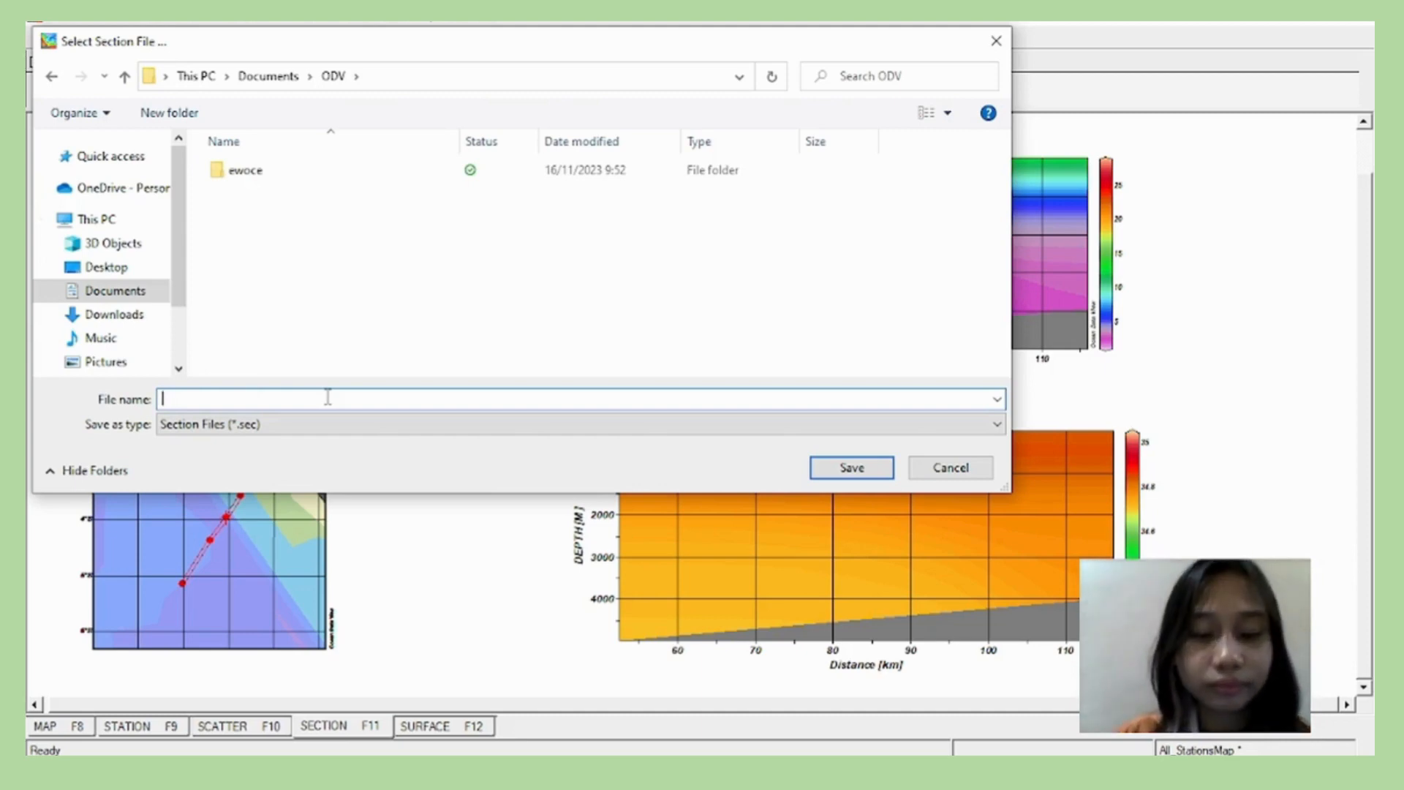
{"action": "type", "text": "Melly ODV 1"}
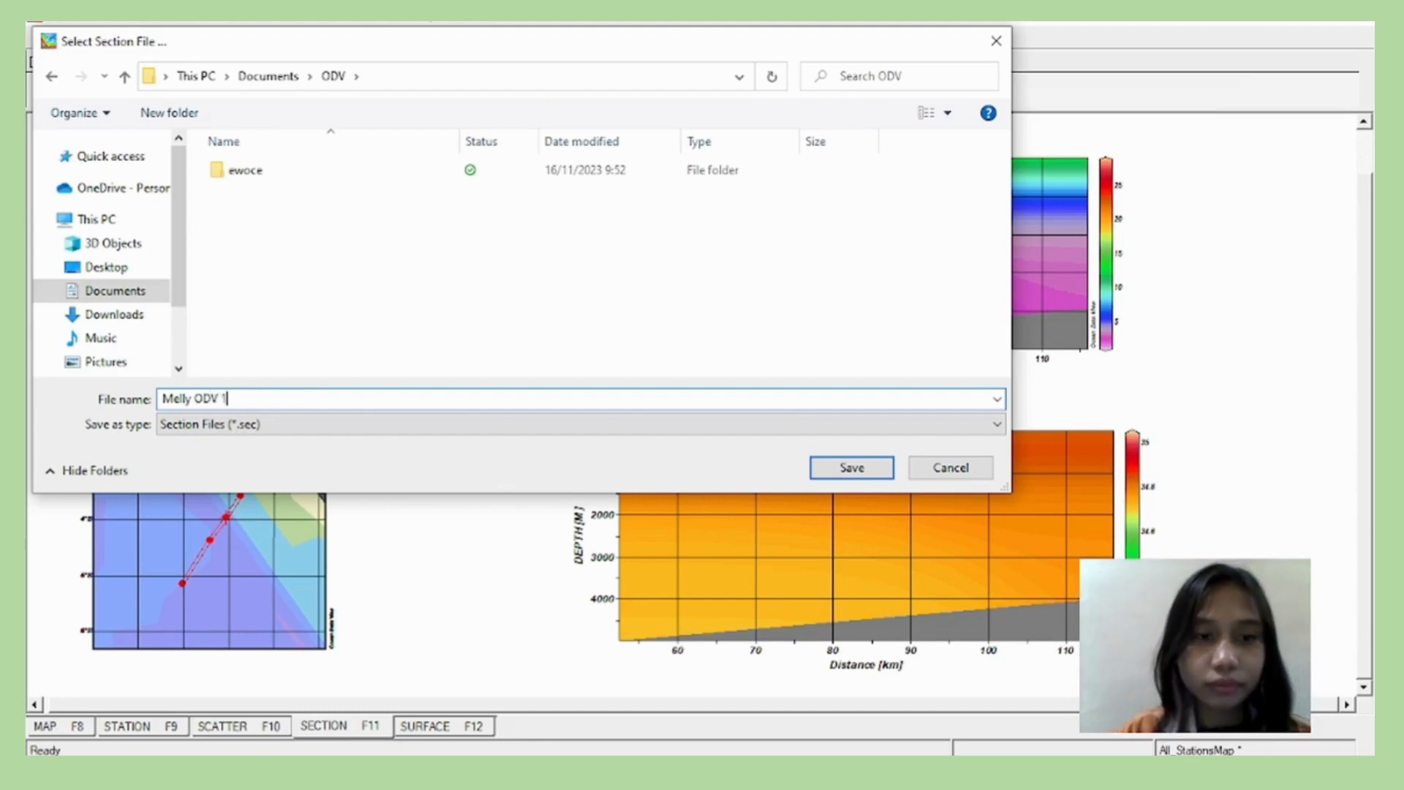
{"action": "left_click", "coordinate": [852, 468]}
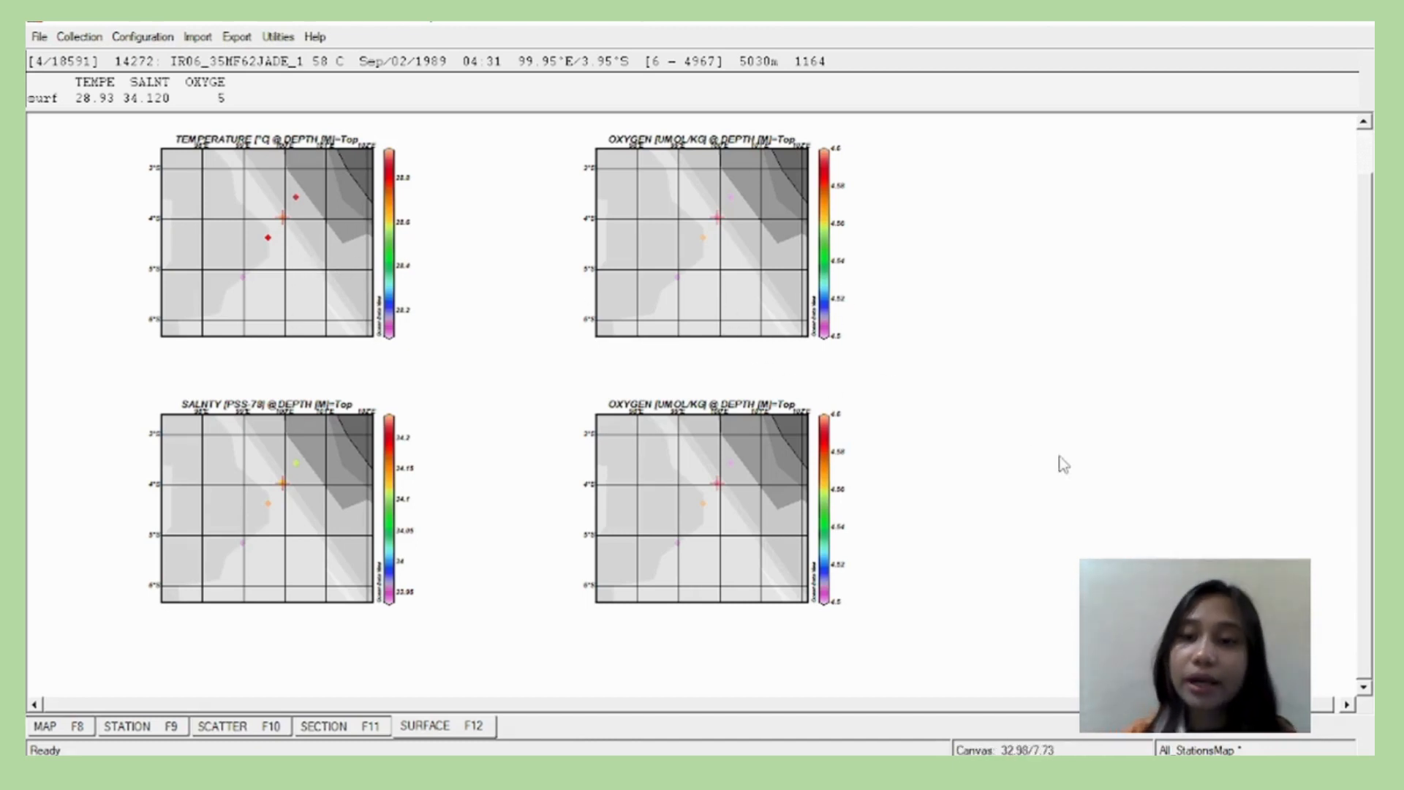
Open the surface window layout for editing and delete the two oxygen windows and the salinity window.
{"action": "right_click", "coordinate": [1121, 465]}
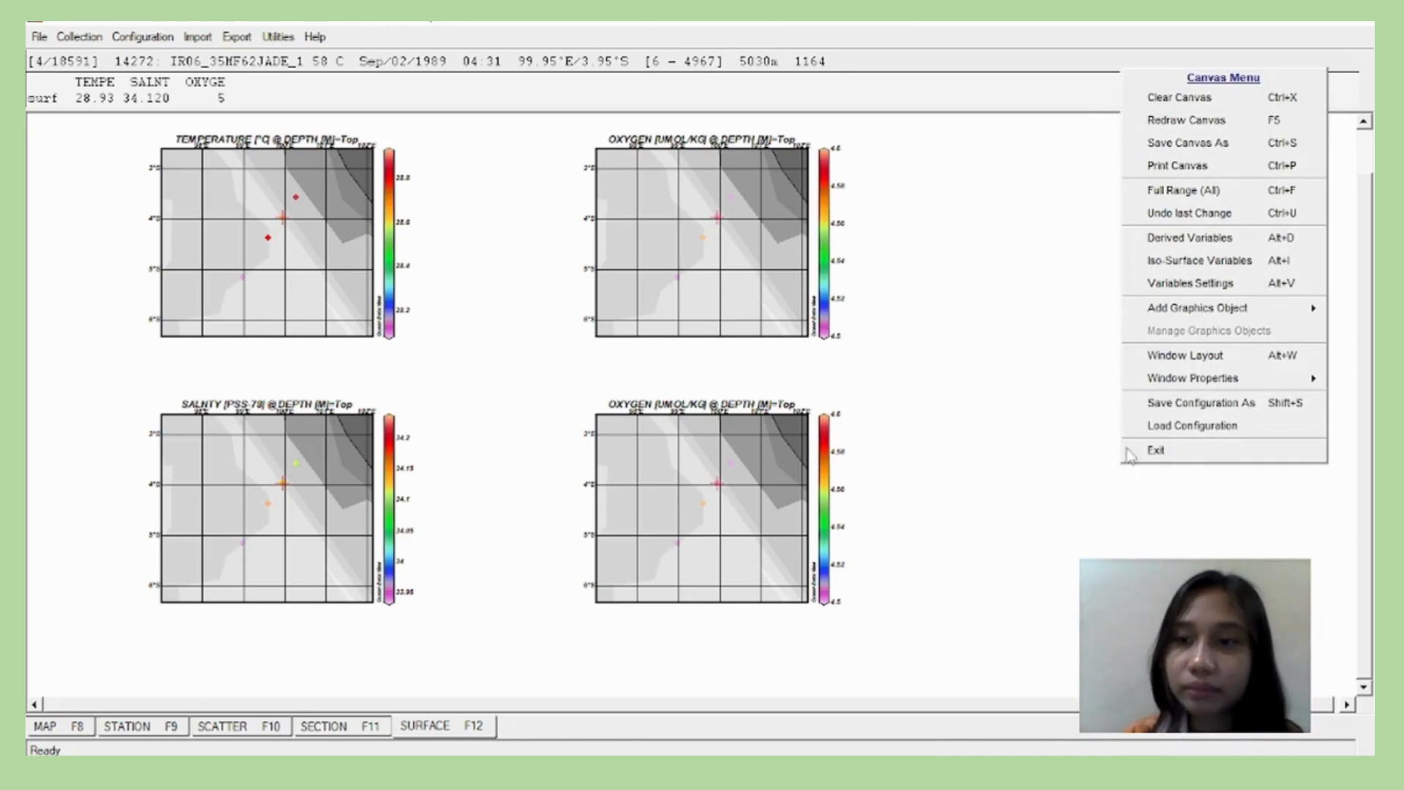
{"action": "mouse_move", "coordinate": [1187, 380]}
{"action": "left_click", "coordinate": [1184, 356]}
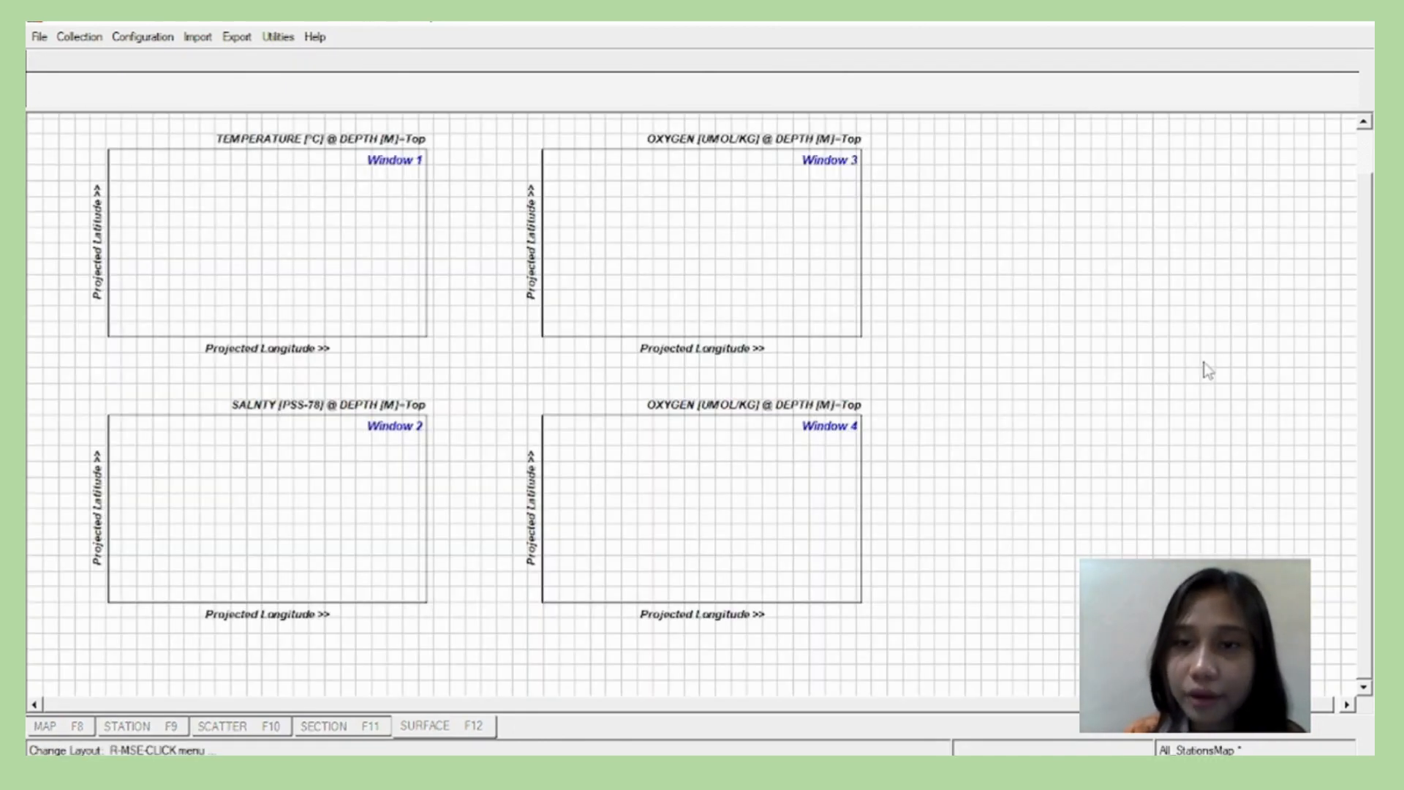
{"action": "right_click", "coordinate": [700, 230]}
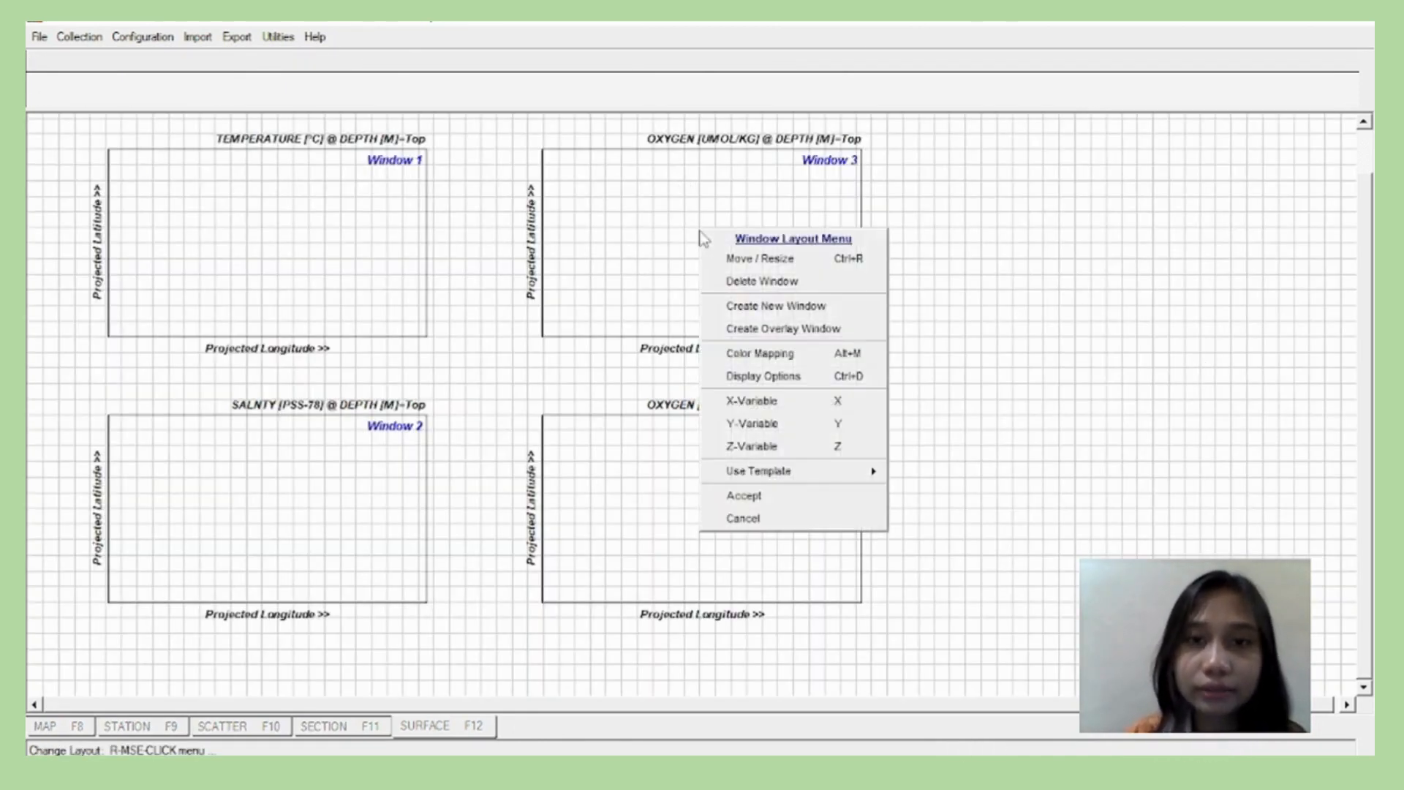
{"action": "left_click", "coordinate": [731, 281]}
{"action": "right_click", "coordinate": [743, 486]}
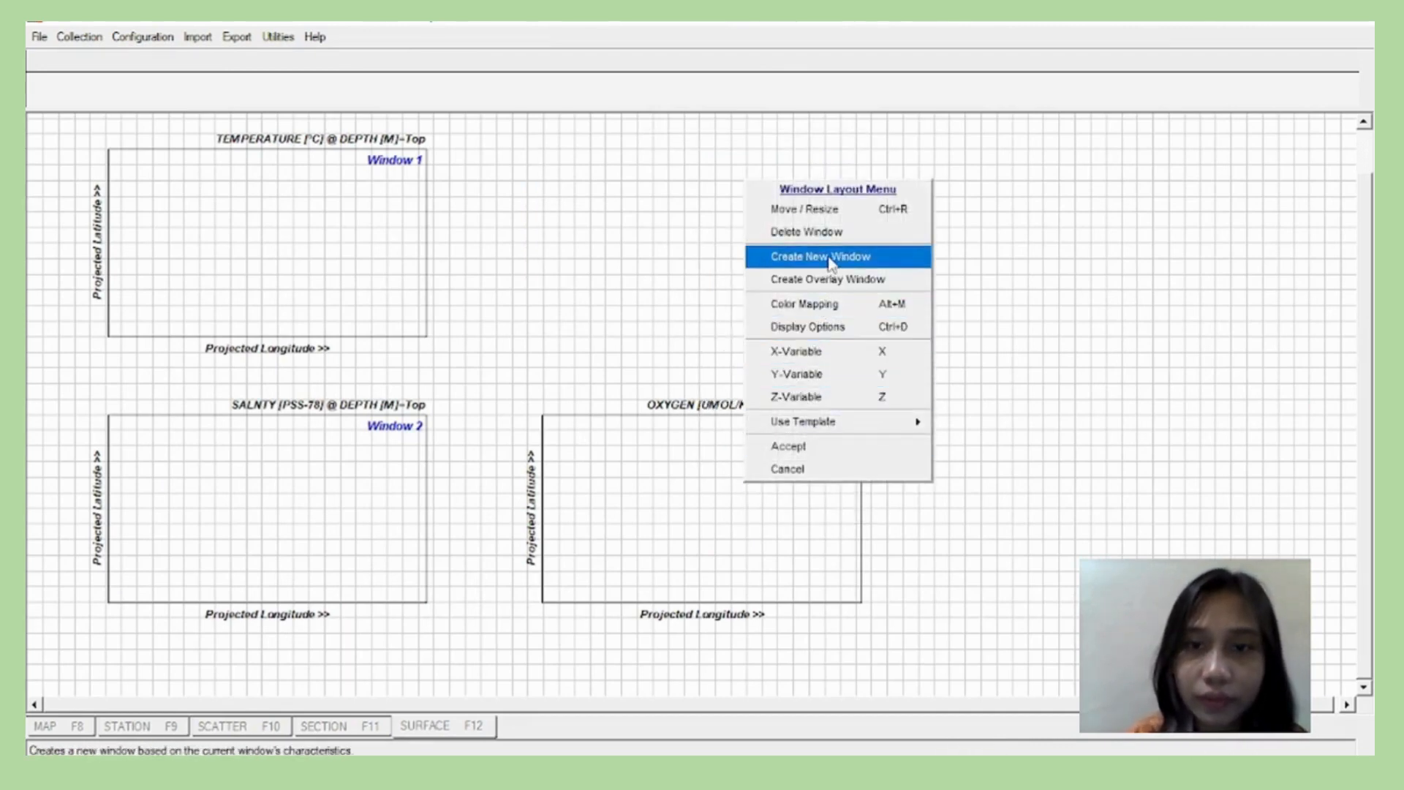
{"action": "left_click", "coordinate": [833, 249]}
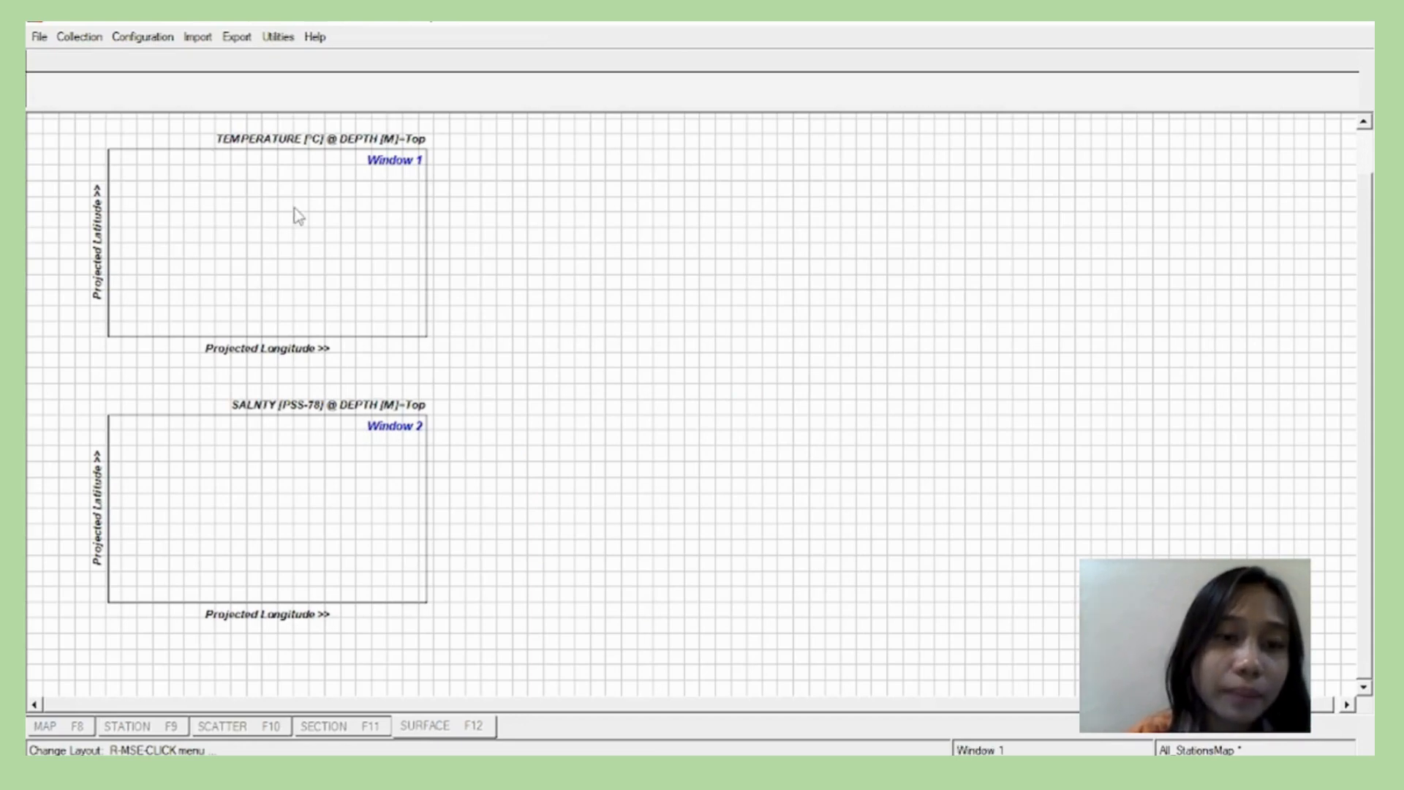
{"action": "right_click", "coordinate": [319, 560]}
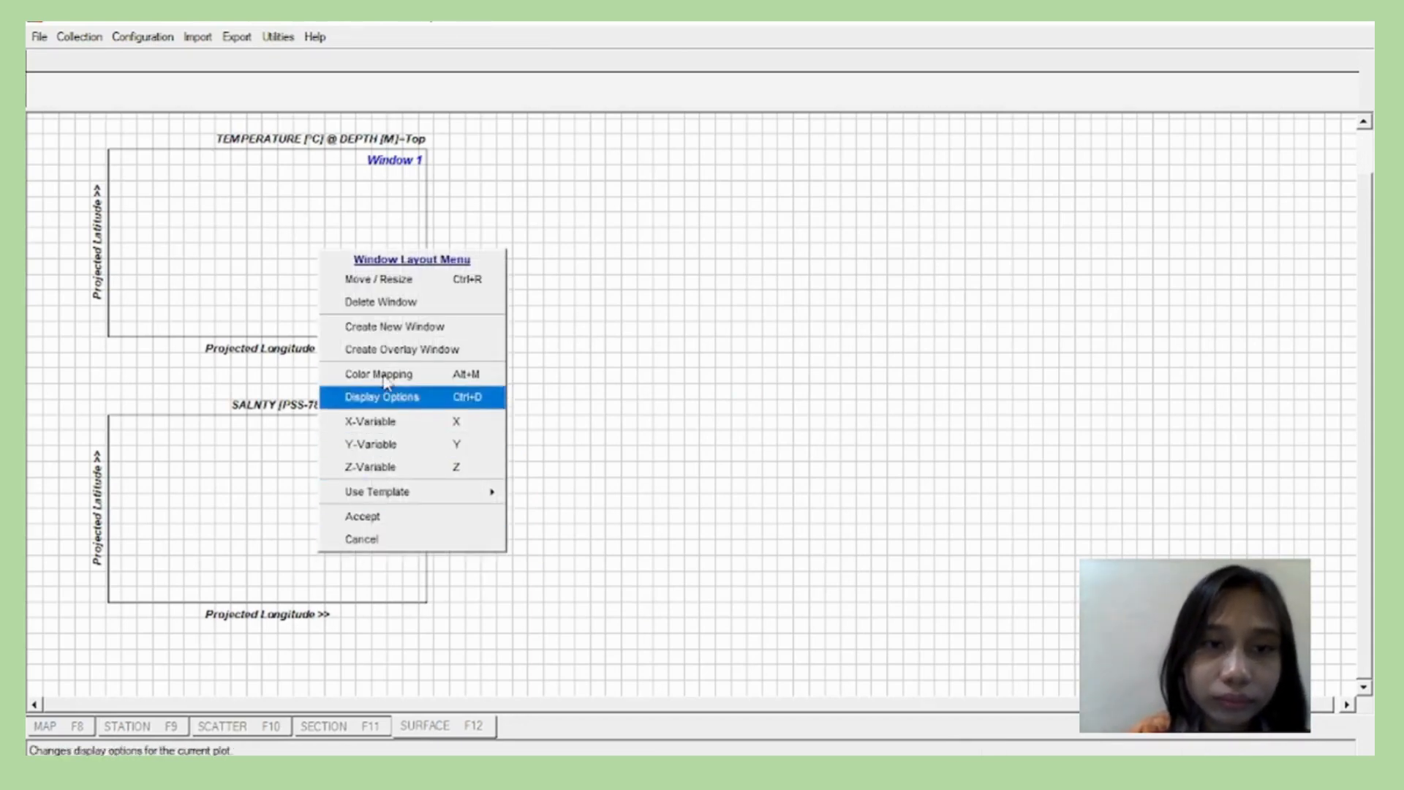
{"action": "left_click", "coordinate": [406, 302]}
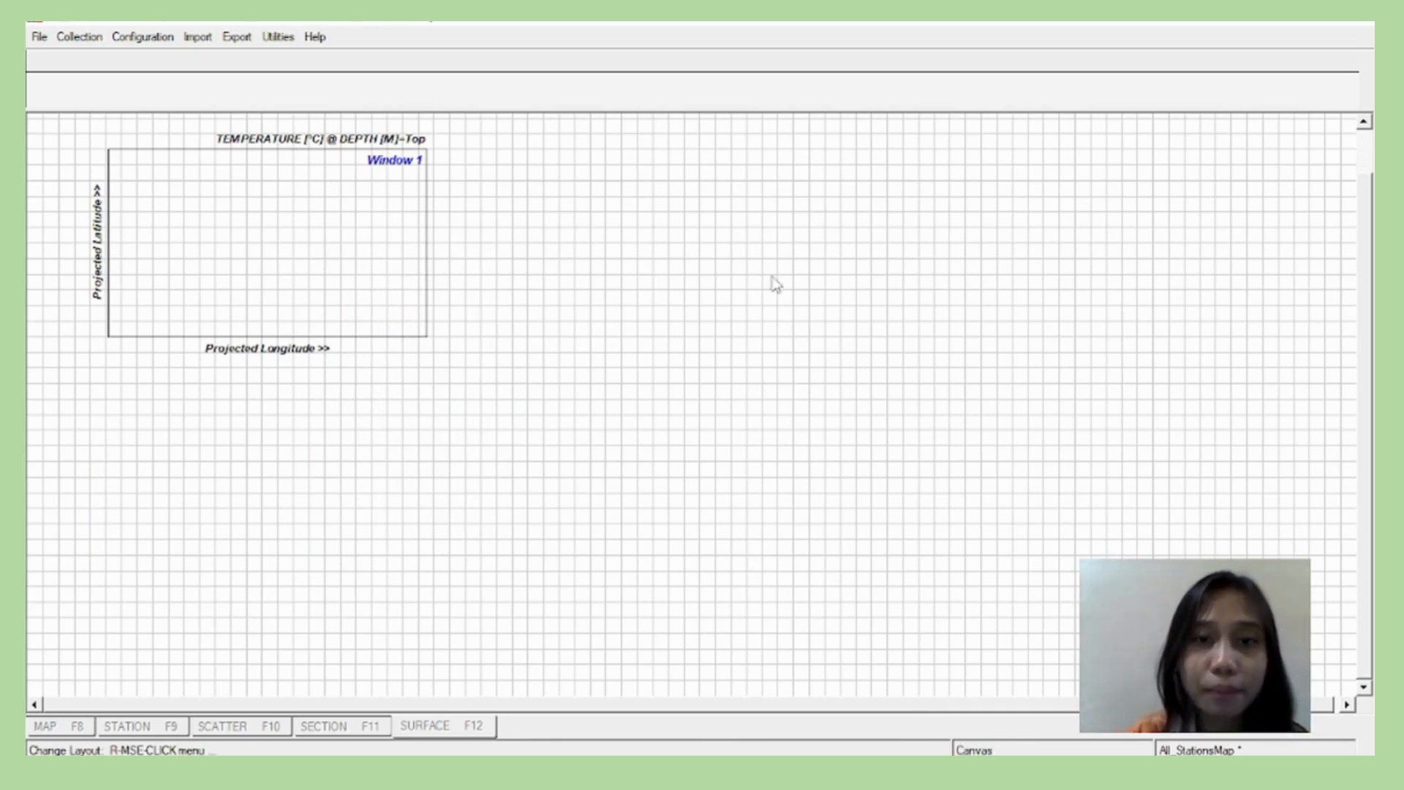
Enlarge the surface temperature window to about 24 by 11.3, spanning about 10.2/4.1 to 34.2/15.4 on the canvas, and accept the layout.
{"action": "right_click", "coordinate": [252, 221]}
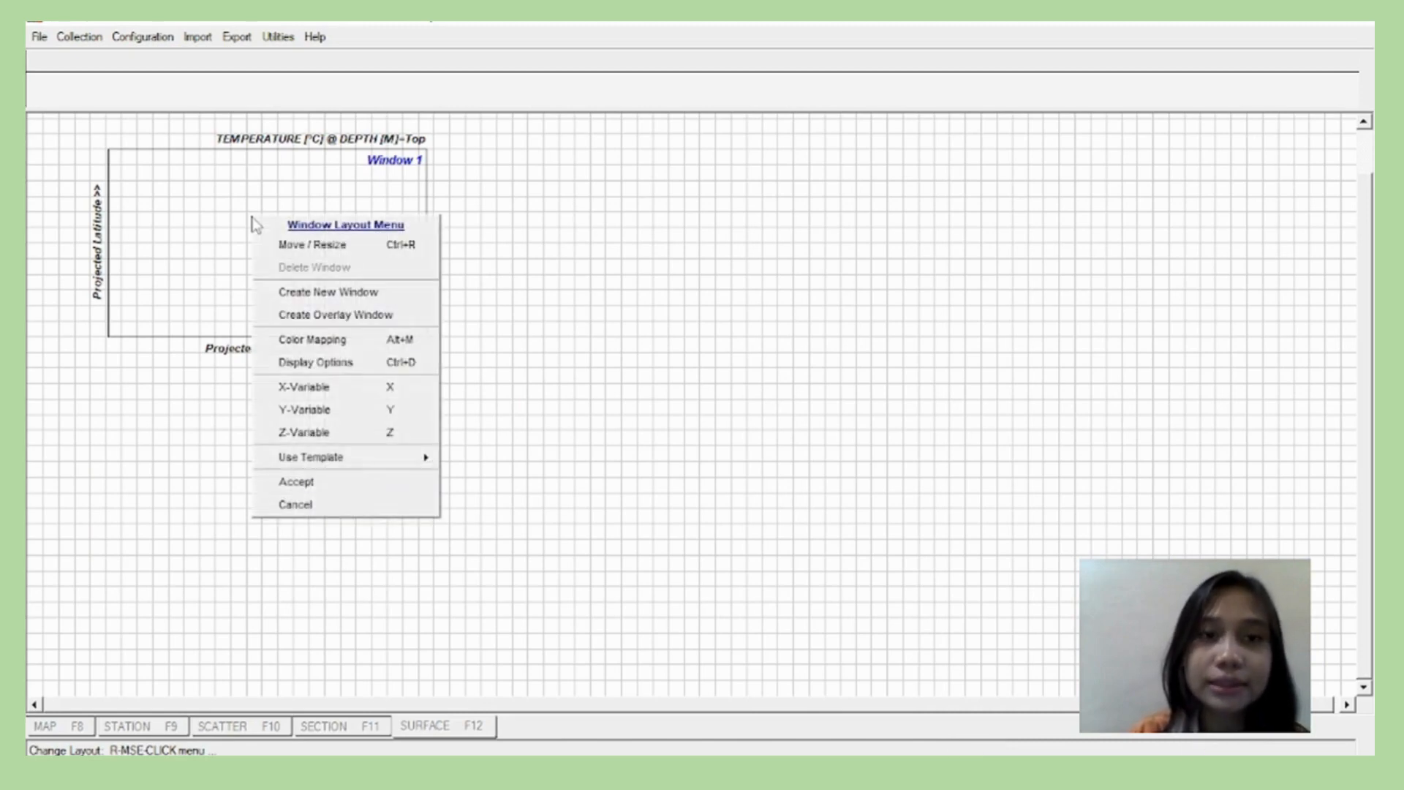
{"action": "left_click", "coordinate": [291, 245]}
{"action": "left_click_drag", "start_coordinate": [273, 225], "coordinate": [586, 335]}
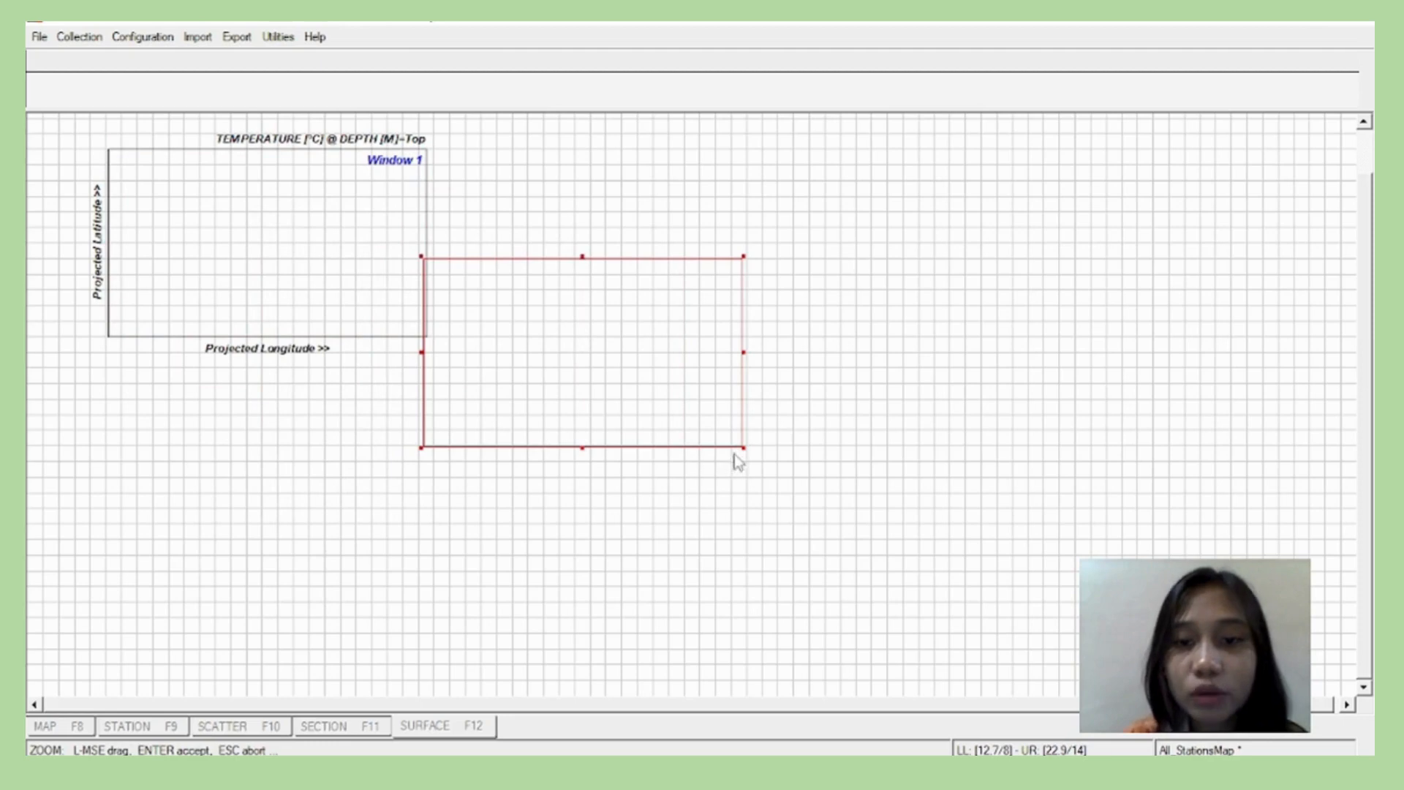
{"action": "left_click_drag", "start_coordinate": [742, 446], "coordinate": [1225, 632]}
{"action": "left_click_drag", "start_coordinate": [855, 458], "coordinate": [777, 413]}
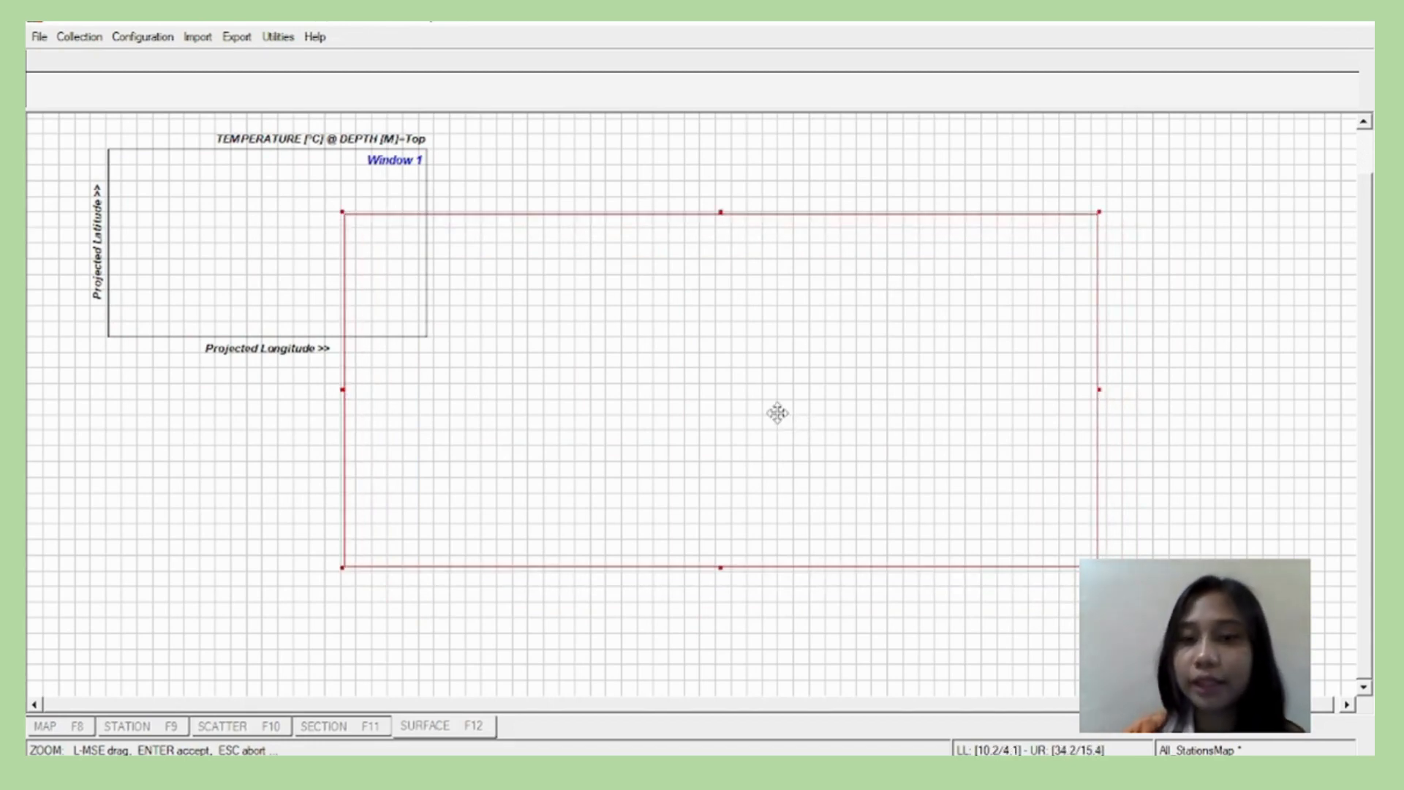
{"action": "key", "text": "Return"}
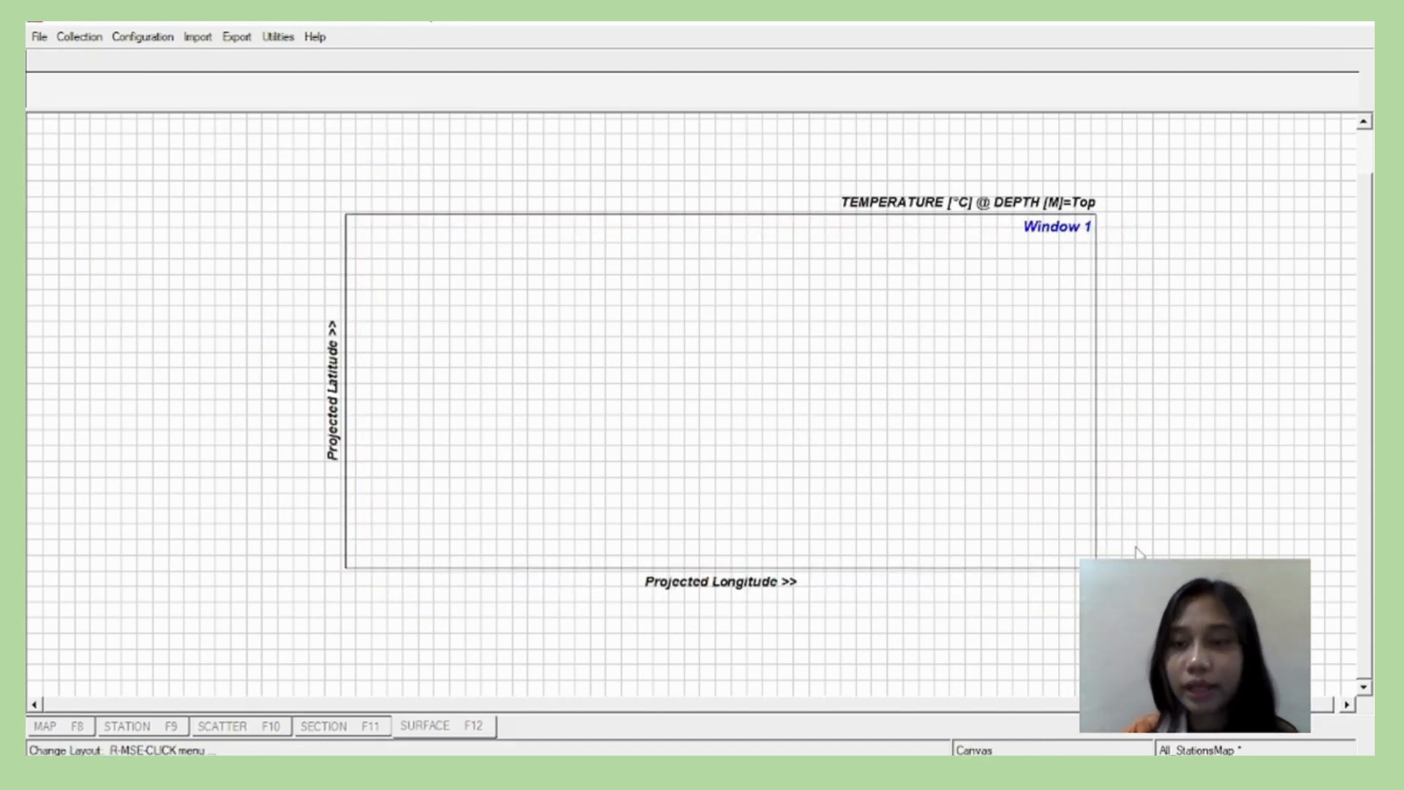
{"action": "right_click", "coordinate": [1168, 560]}
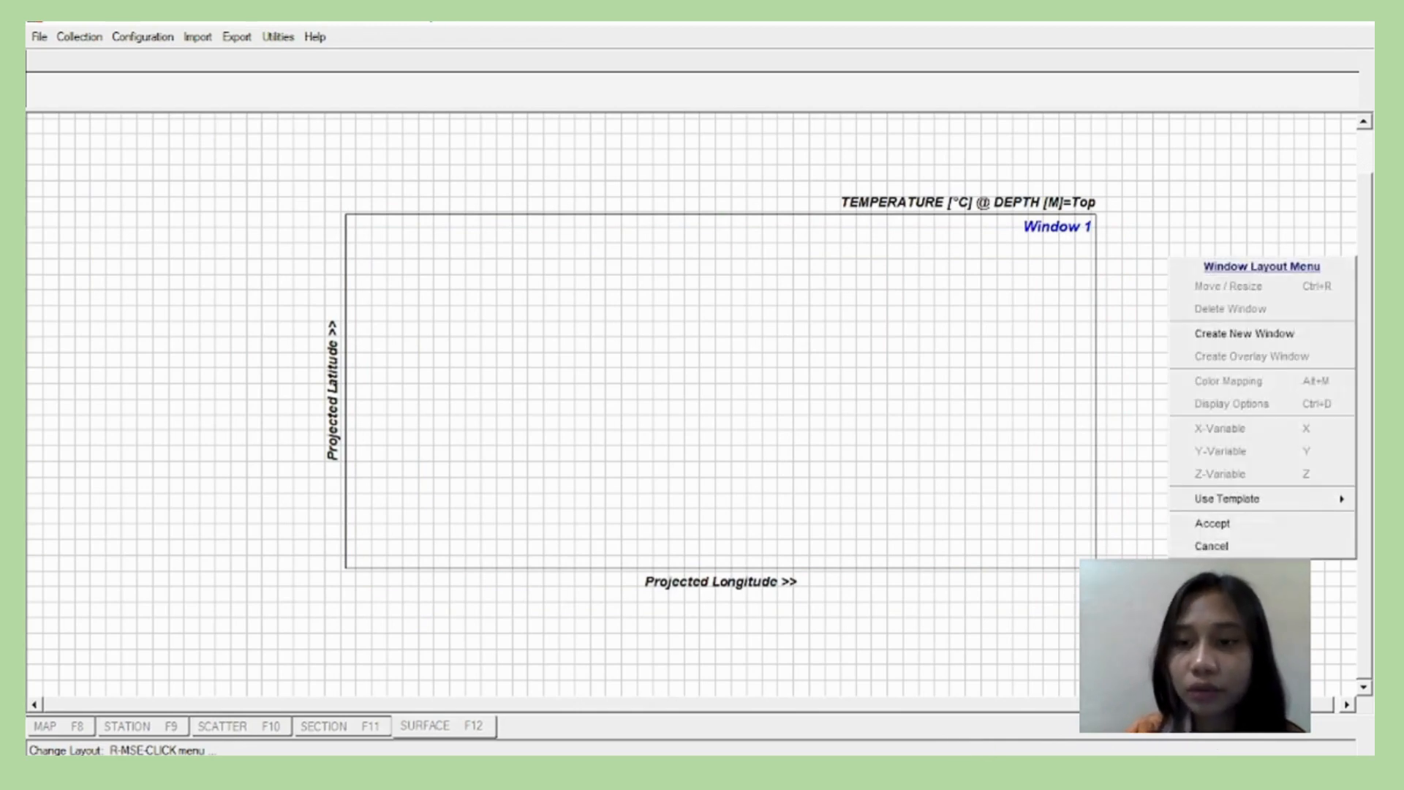
{"action": "left_click", "coordinate": [1200, 528]}
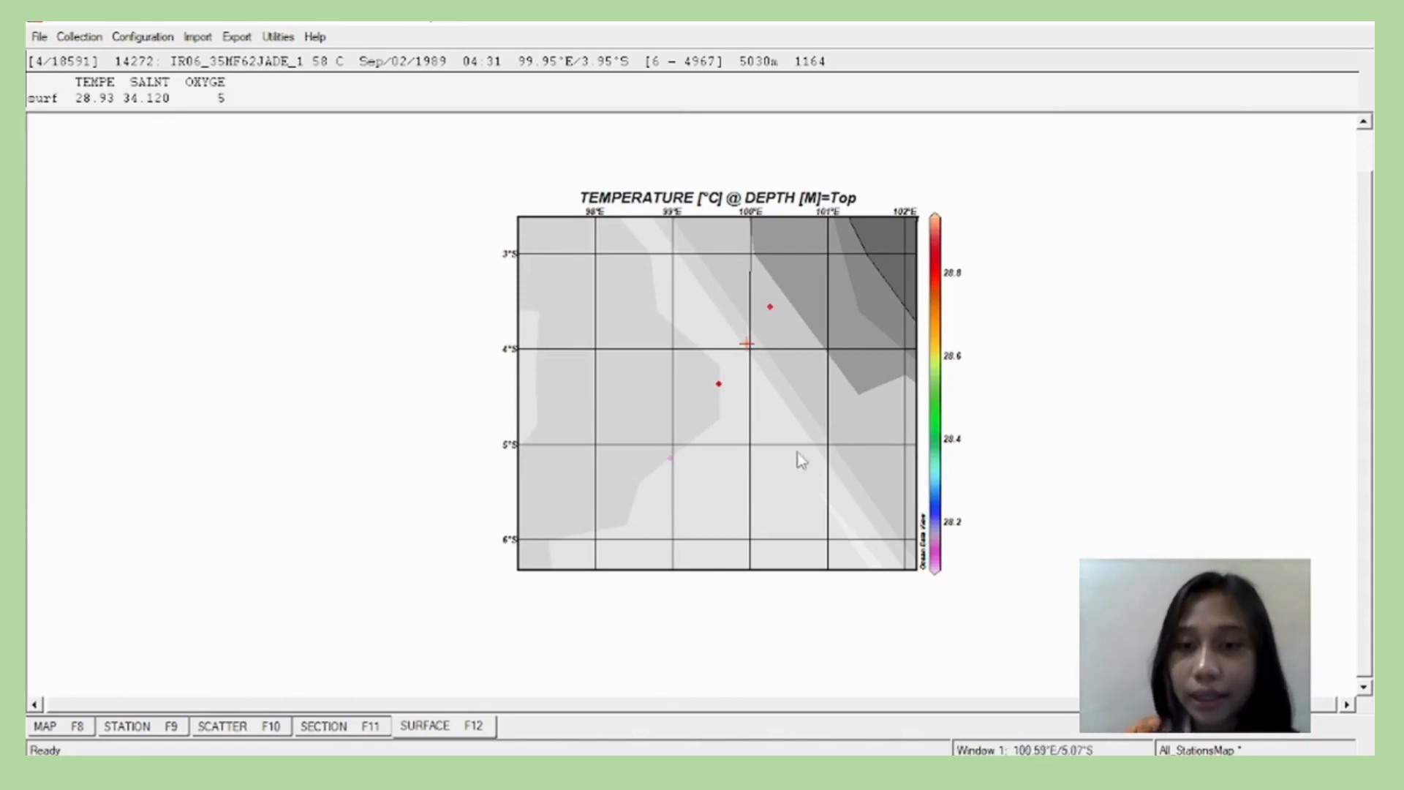
Display the surface temperature map as a gridded field using VG Gridding with X and Y scale-lengths of 300.
{"action": "right_click", "coordinate": [748, 418]}
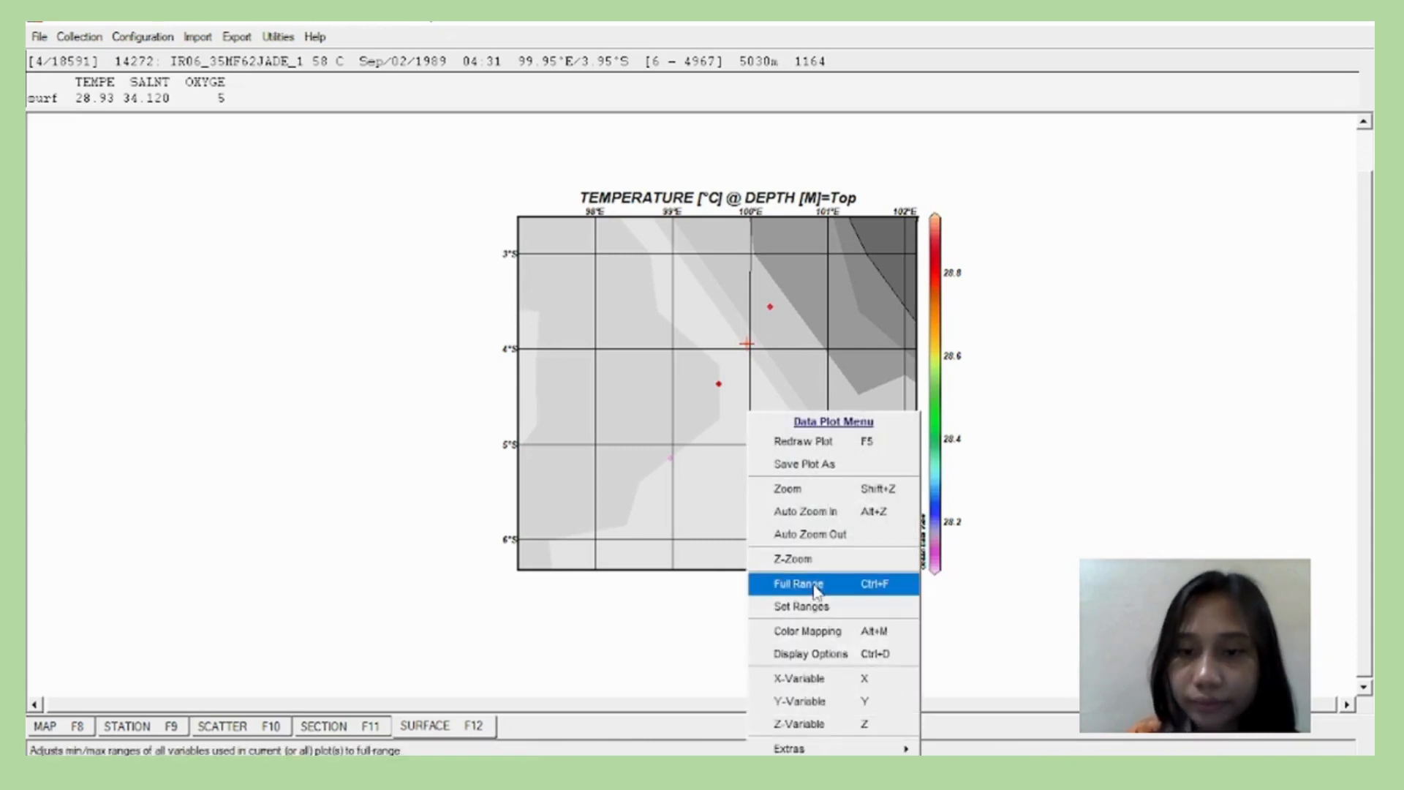
{"action": "left_click", "coordinate": [828, 657]}
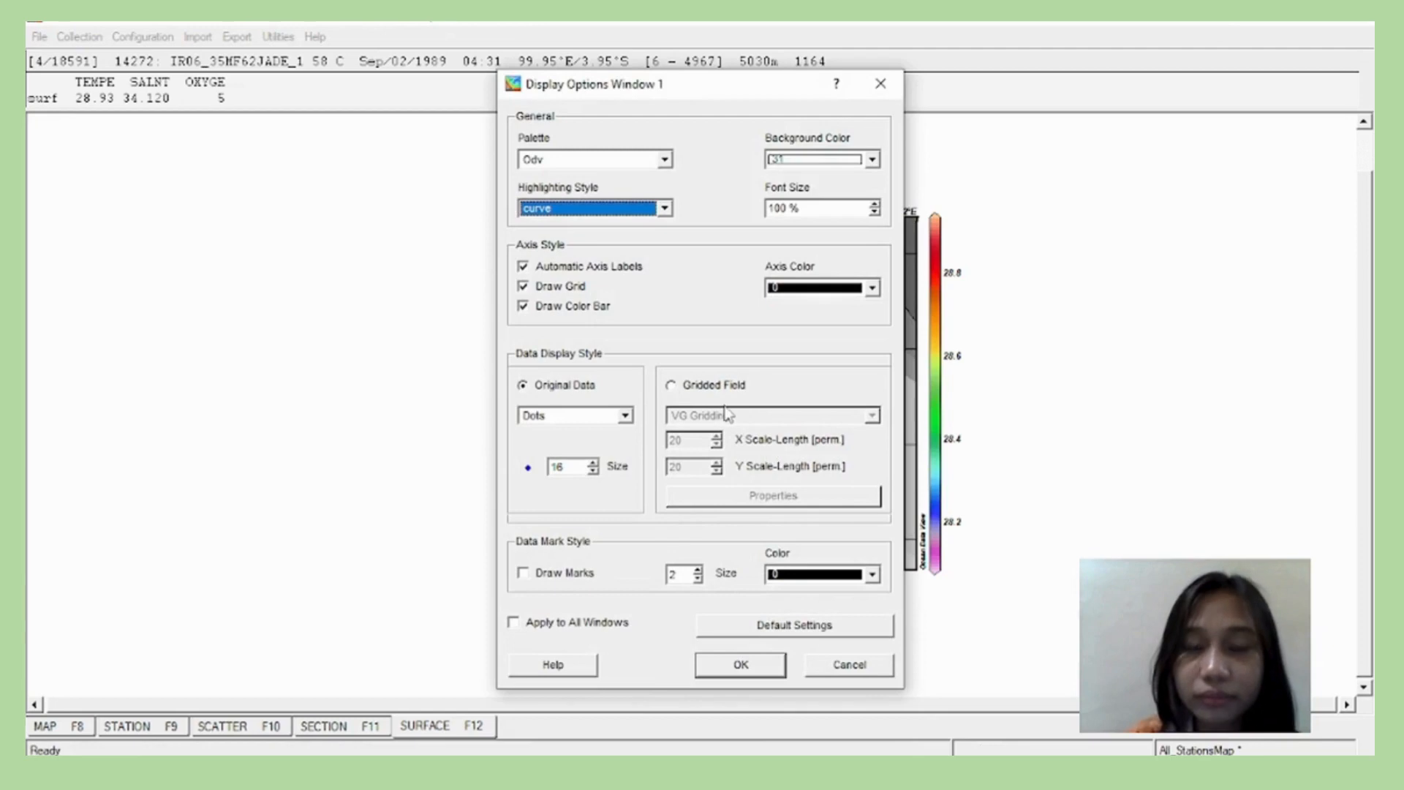
{"action": "left_click", "coordinate": [673, 387]}
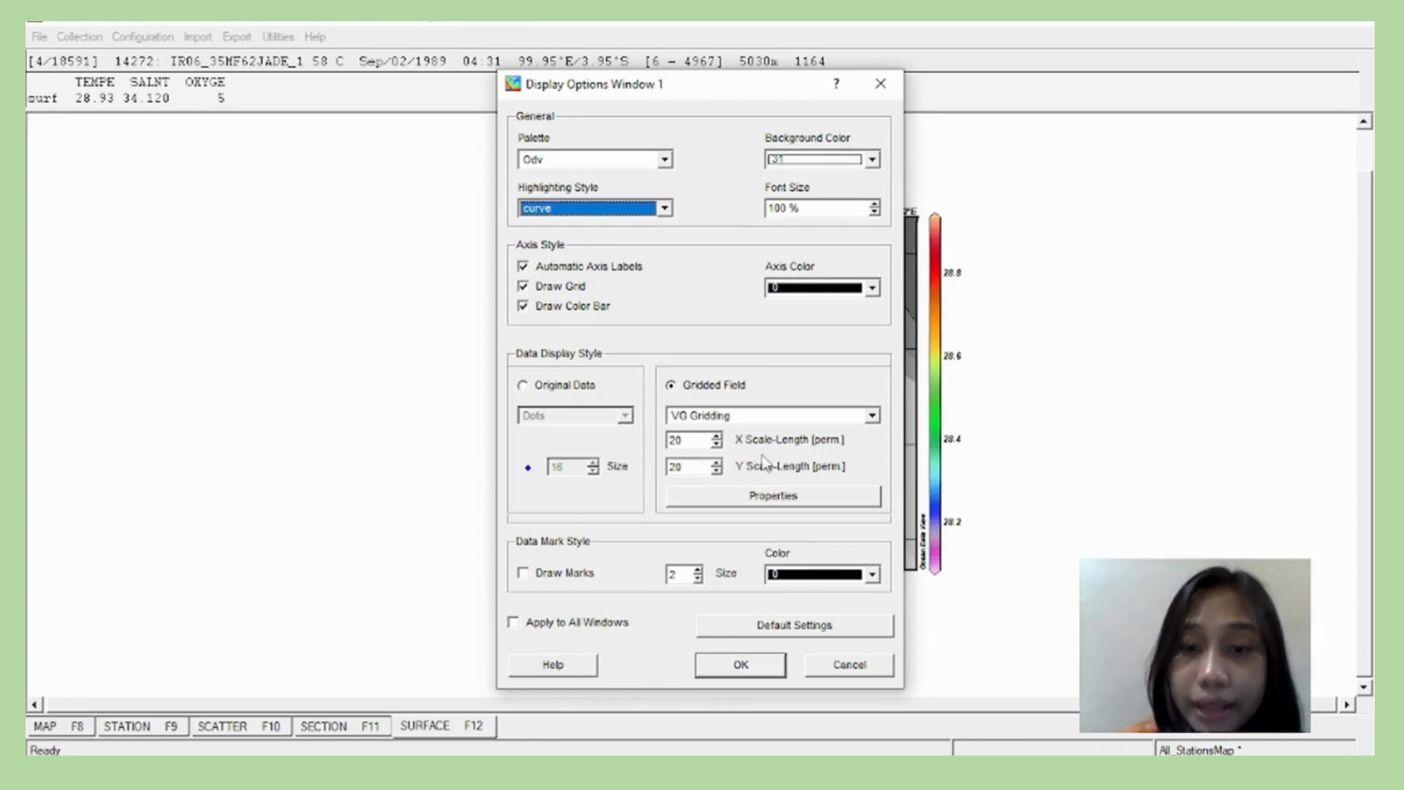
{"action": "left_click", "coordinate": [691, 442]}
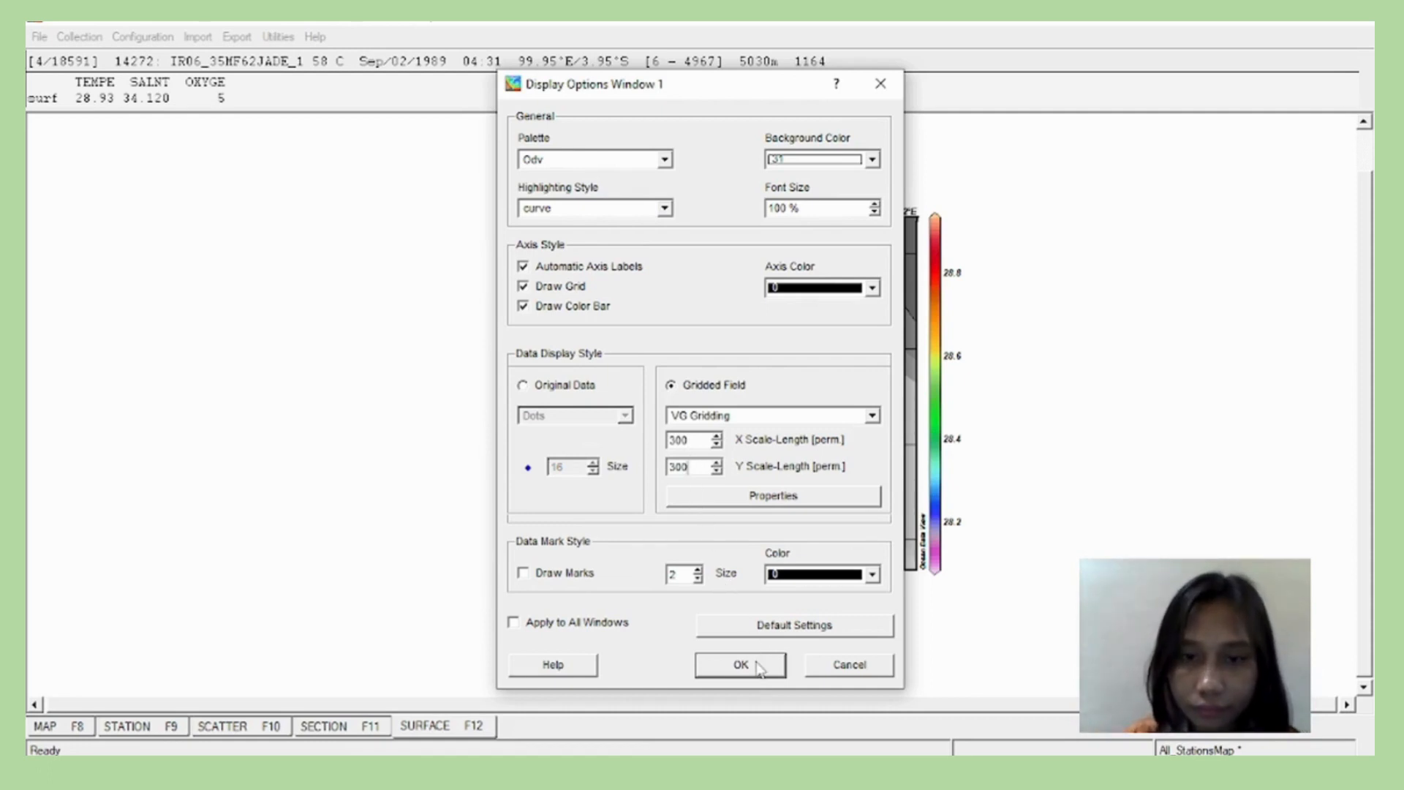
{"action": "left_click", "coordinate": [757, 666]}
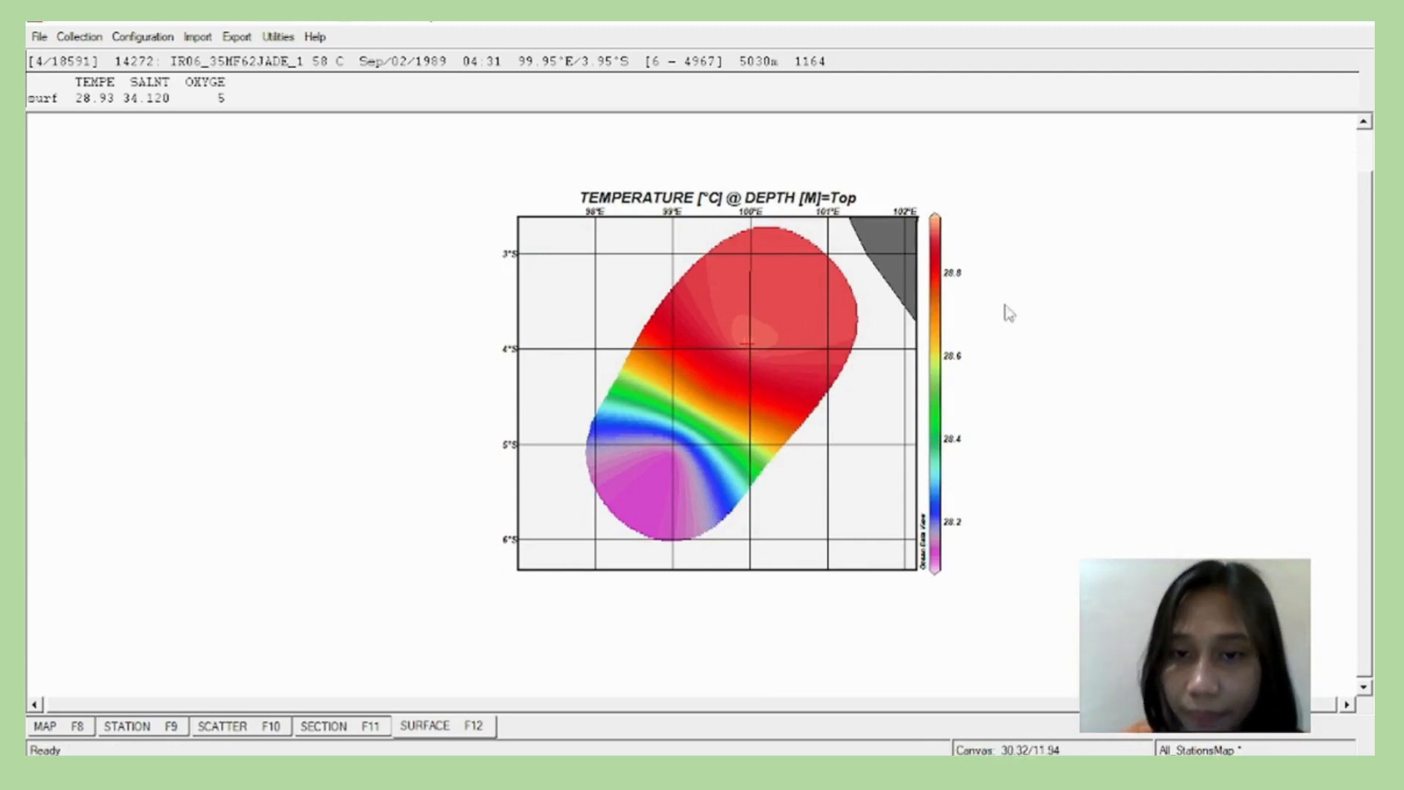
{"action": "left_click", "coordinate": [772, 296]}
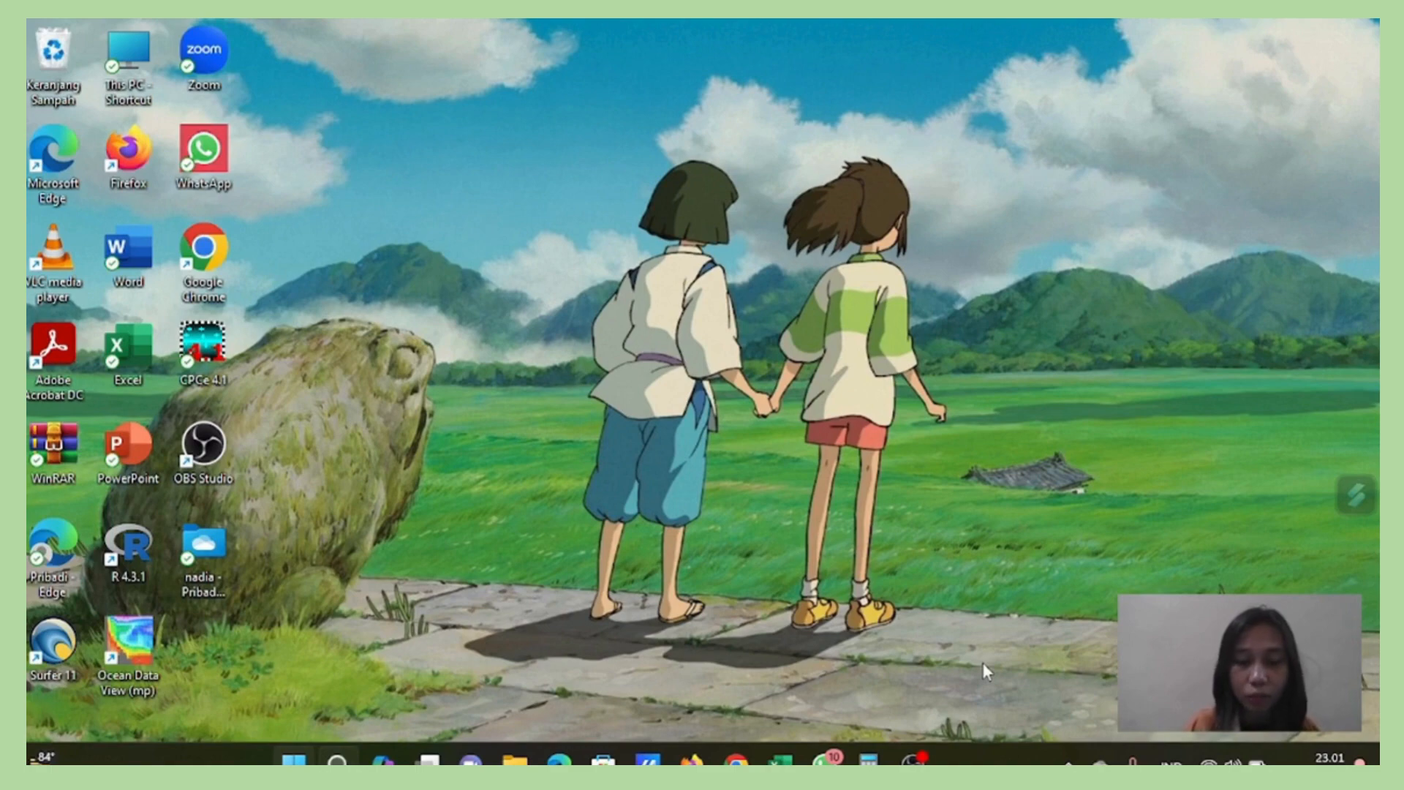
Review the station temperature and salinity table in the PDF in Edge, and compare it with the Book1 workbook in Excel.
{"action": "mouse_move", "coordinate": [735, 760]}
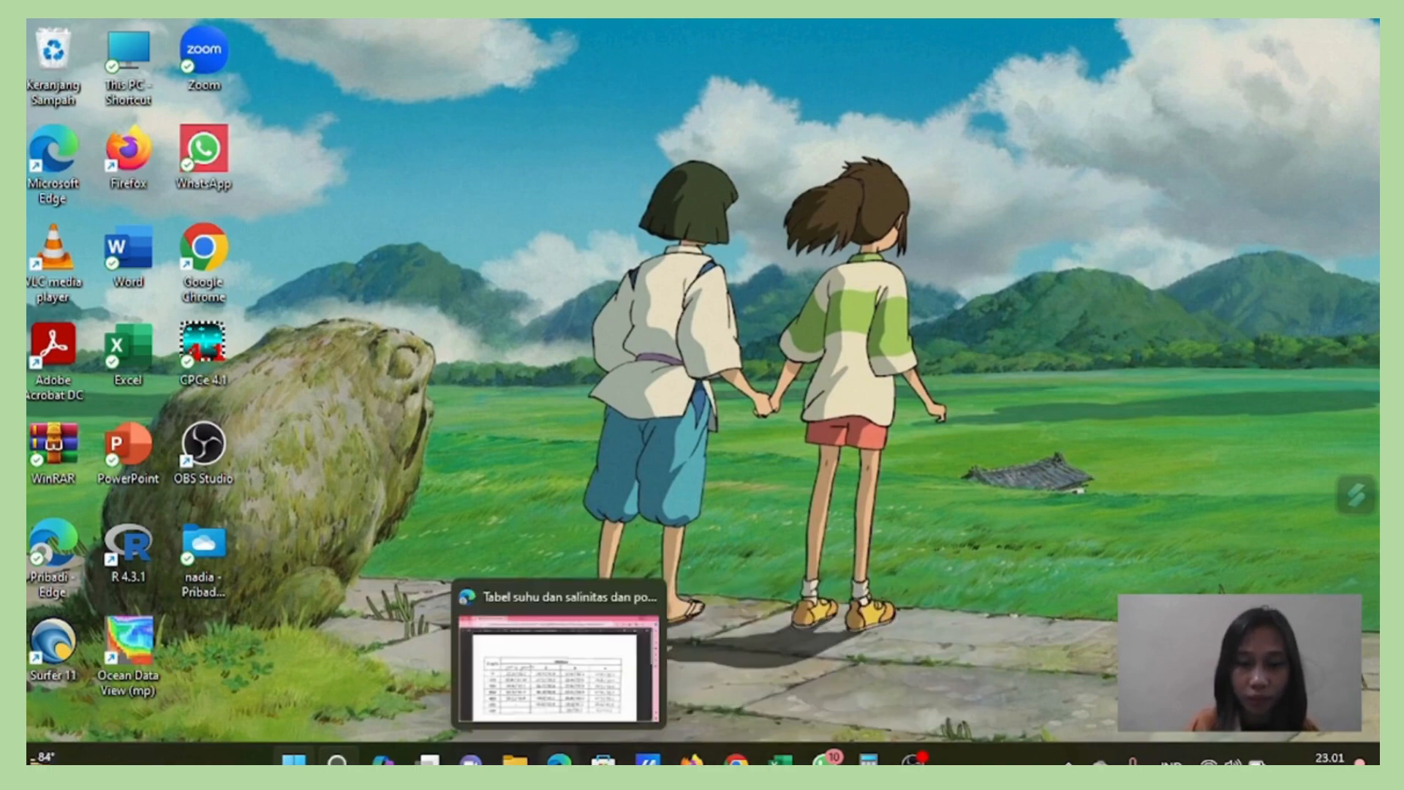
{"action": "left_click", "coordinate": [549, 682]}
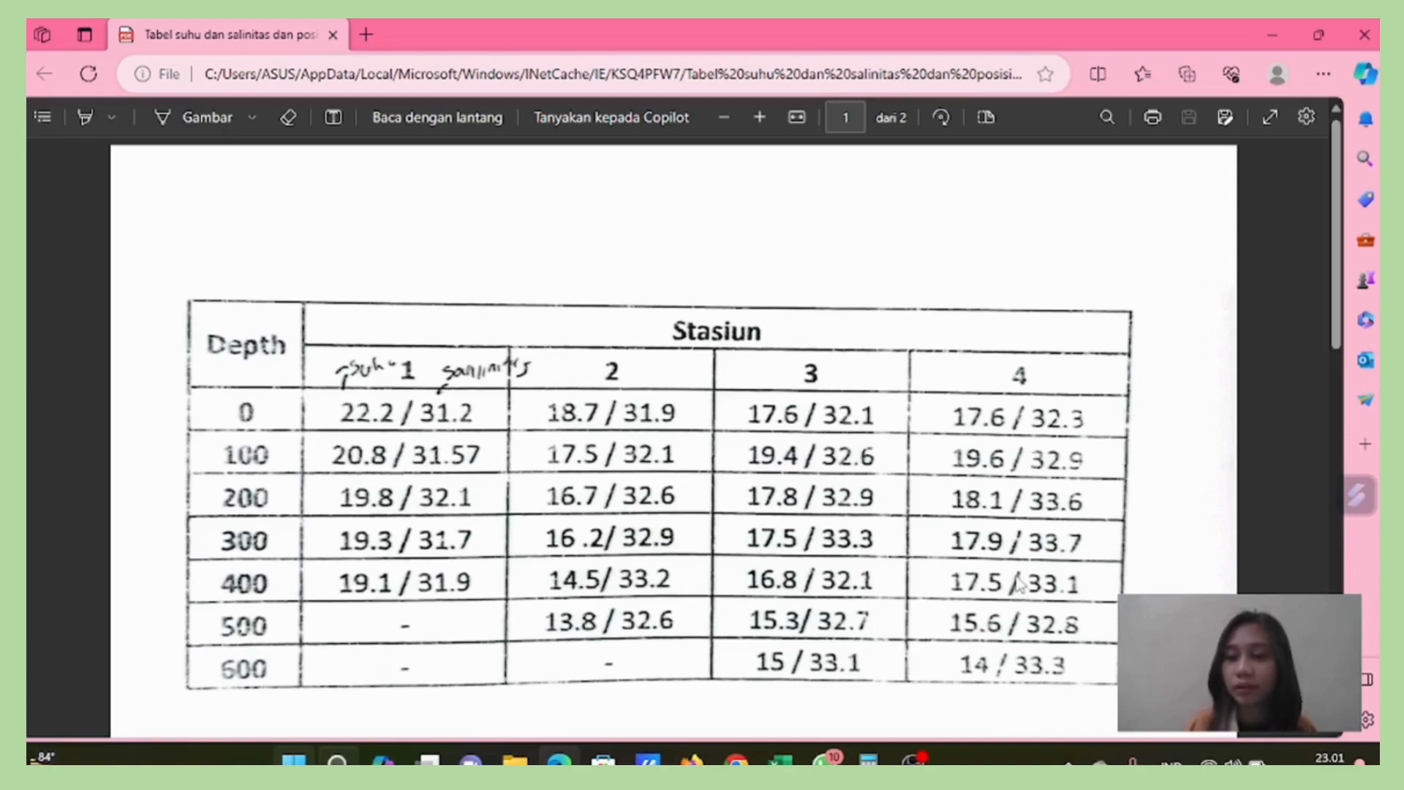
{"action": "mouse_move", "coordinate": [781, 760]}
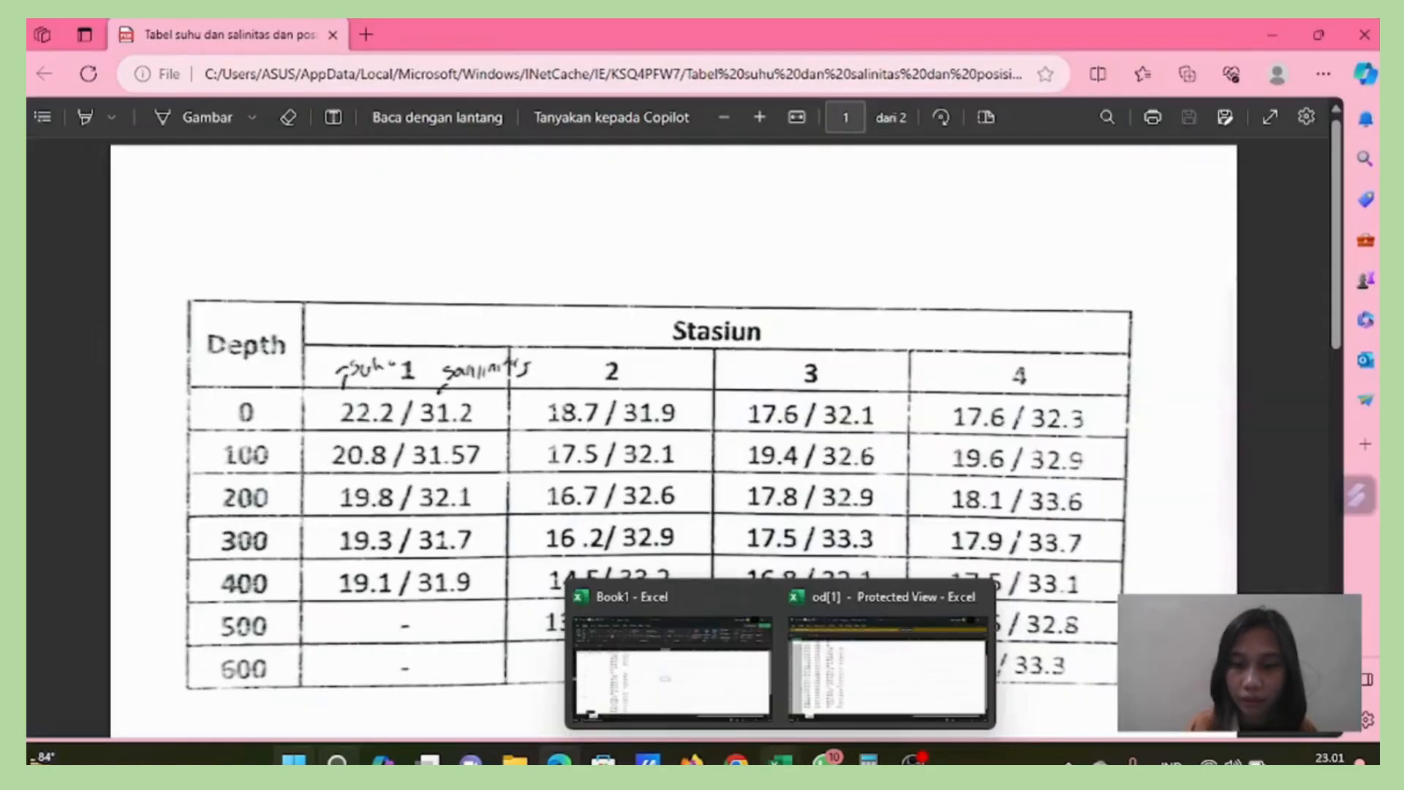
{"action": "left_click", "coordinate": [704, 709]}
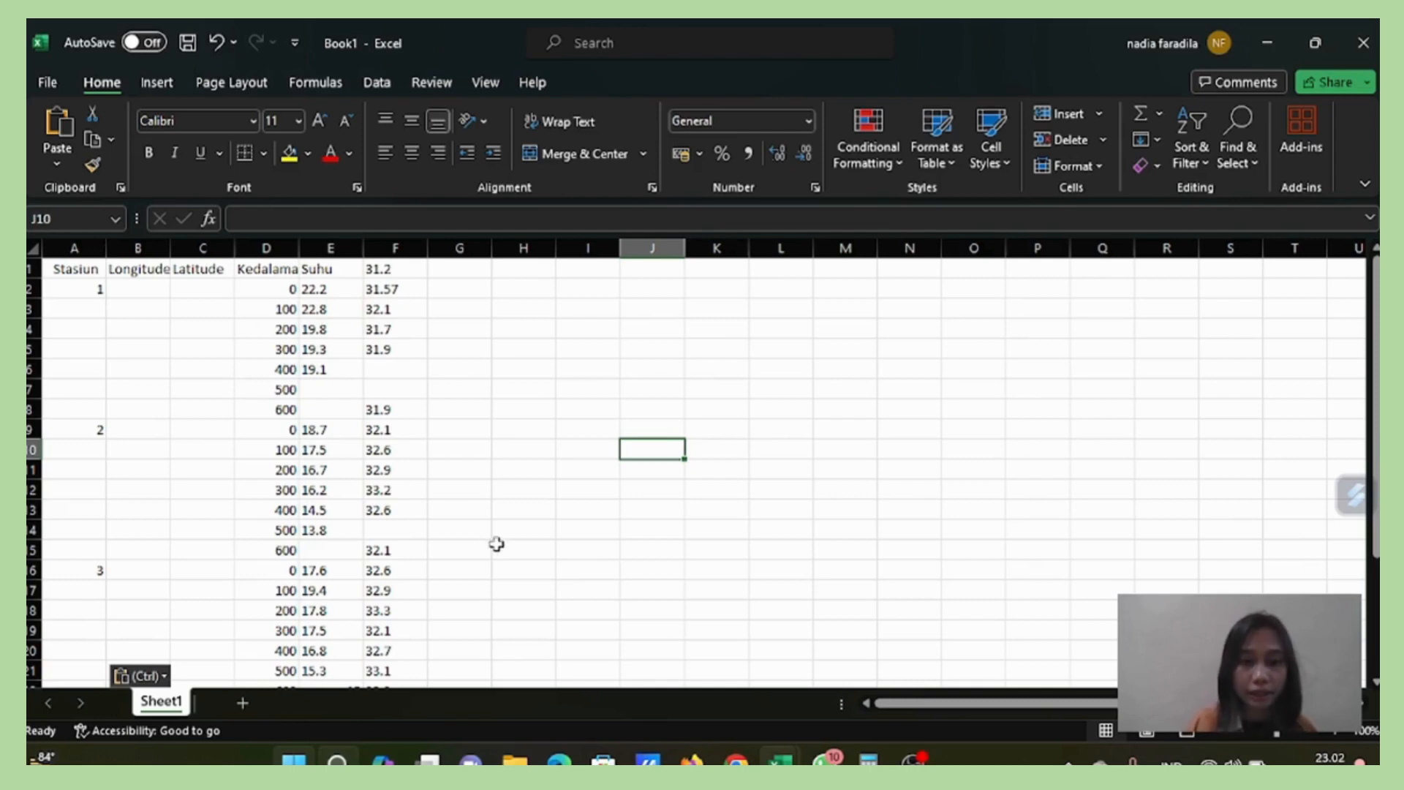
Switch back to the PDF in Edge and examine the station longitudes and latitudes in Tabel 3 on page 2.
{"action": "mouse_move", "coordinate": [559, 761]}
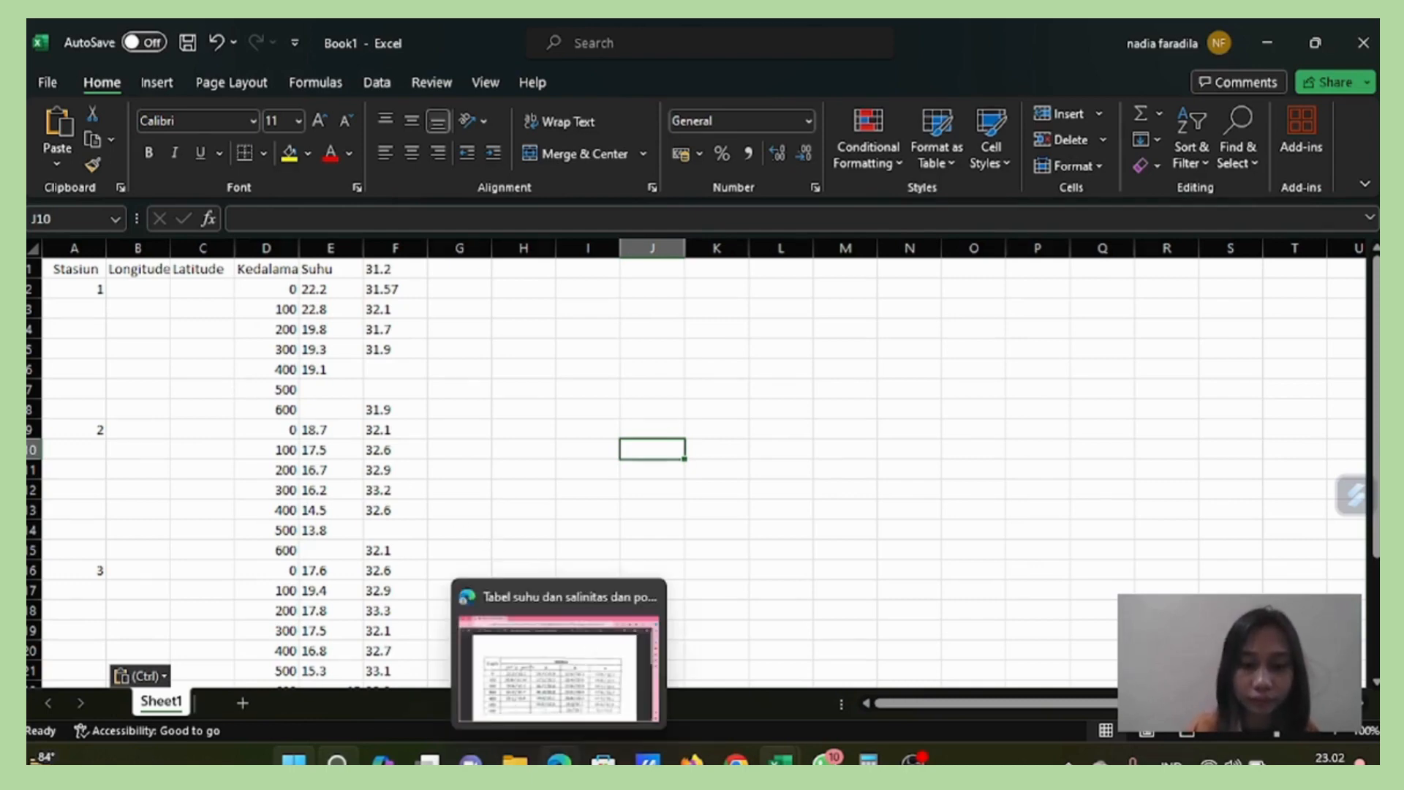
{"action": "left_click", "coordinate": [554, 695]}
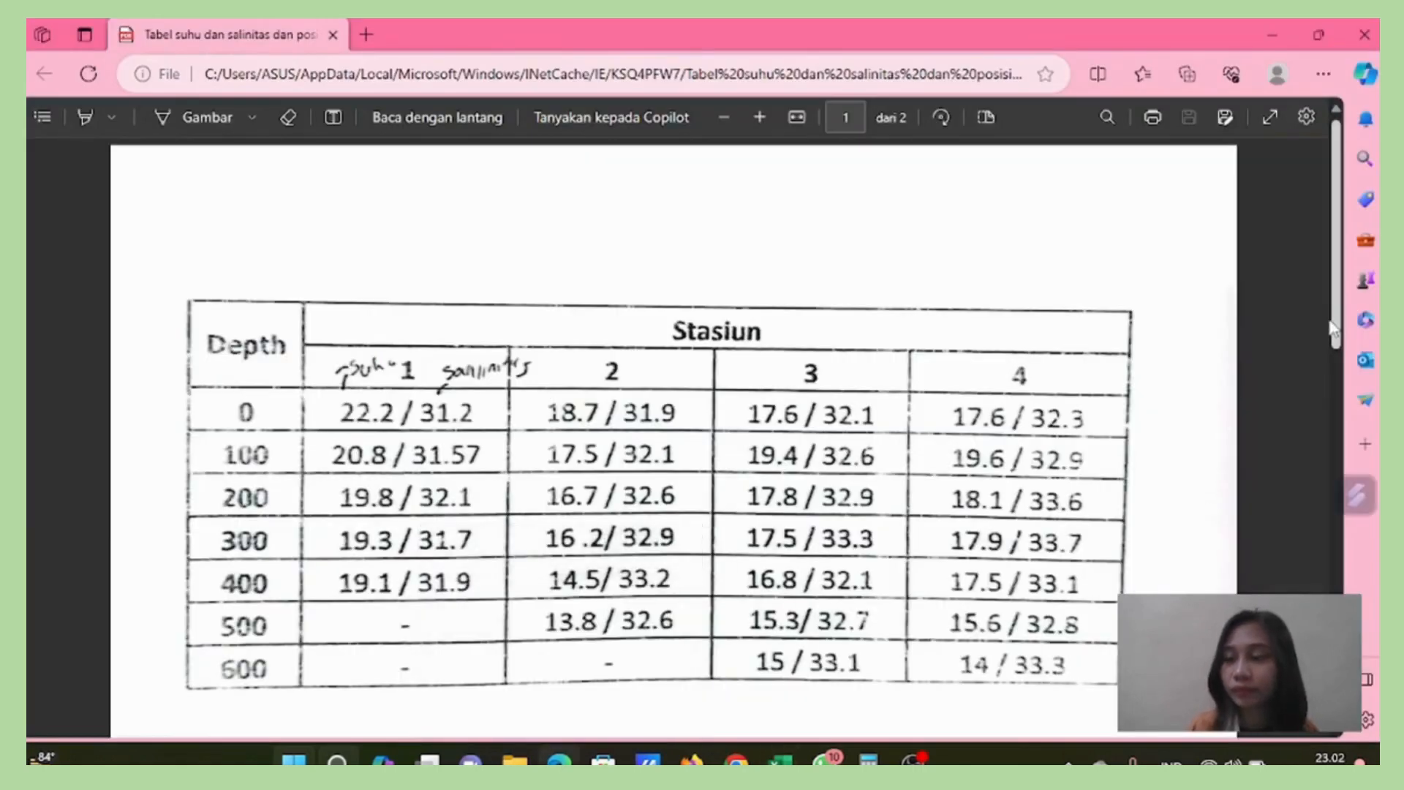
{"action": "left_click_drag", "start_coordinate": [1332, 338], "coordinate": [1373, 667]}
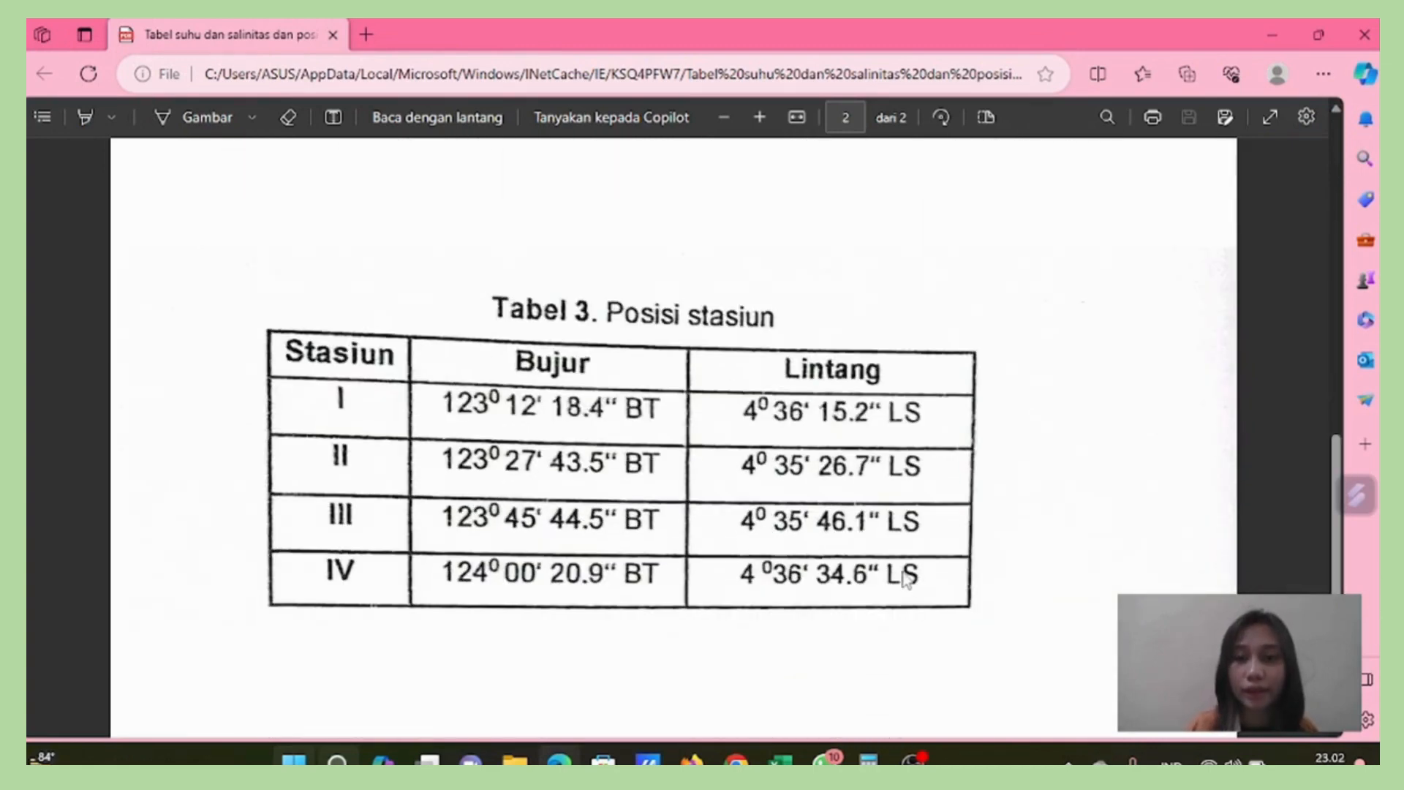
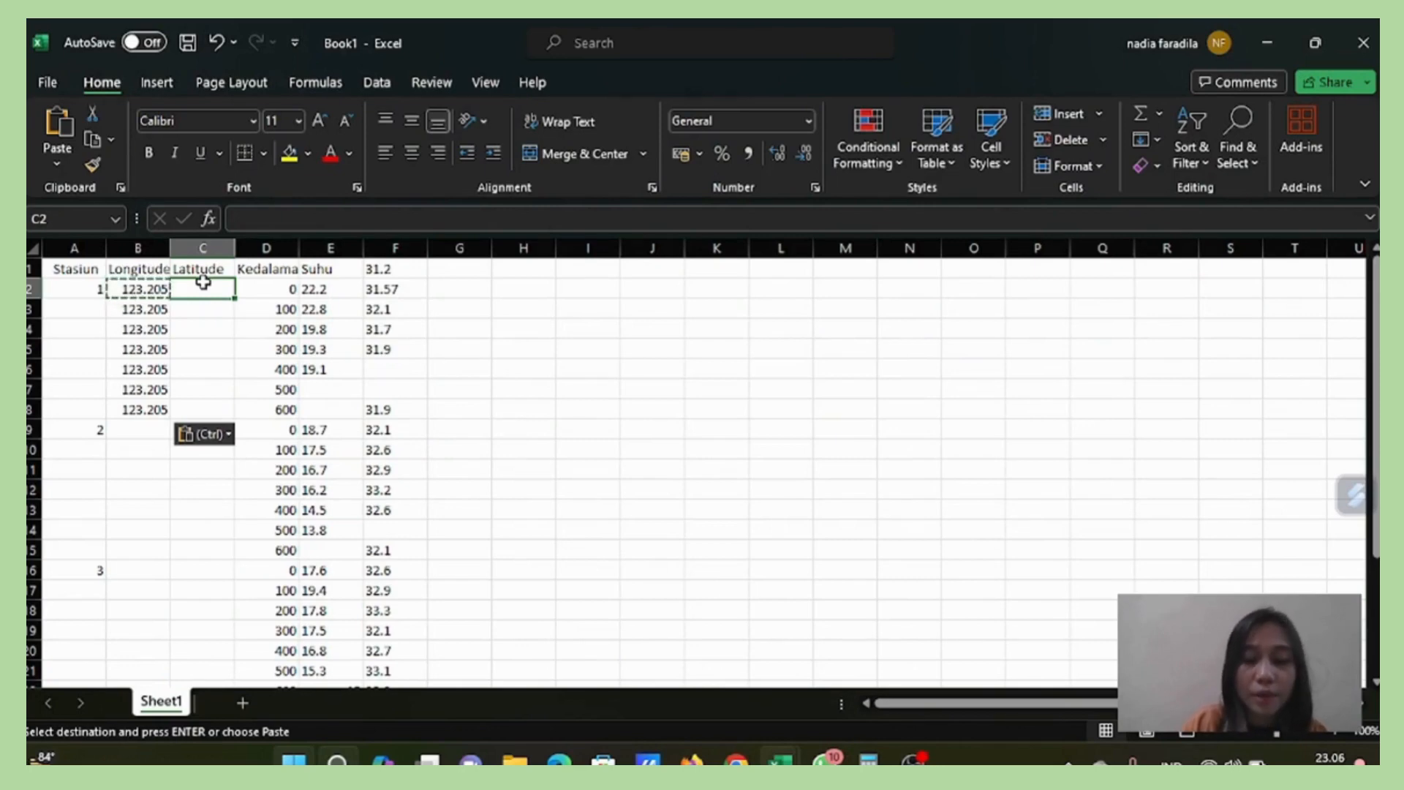
Enter -4.604 as station 1's latitude in C2 of Book1, checking the decimal part against the Calculator result.
{"action": "type", "text": "-"}
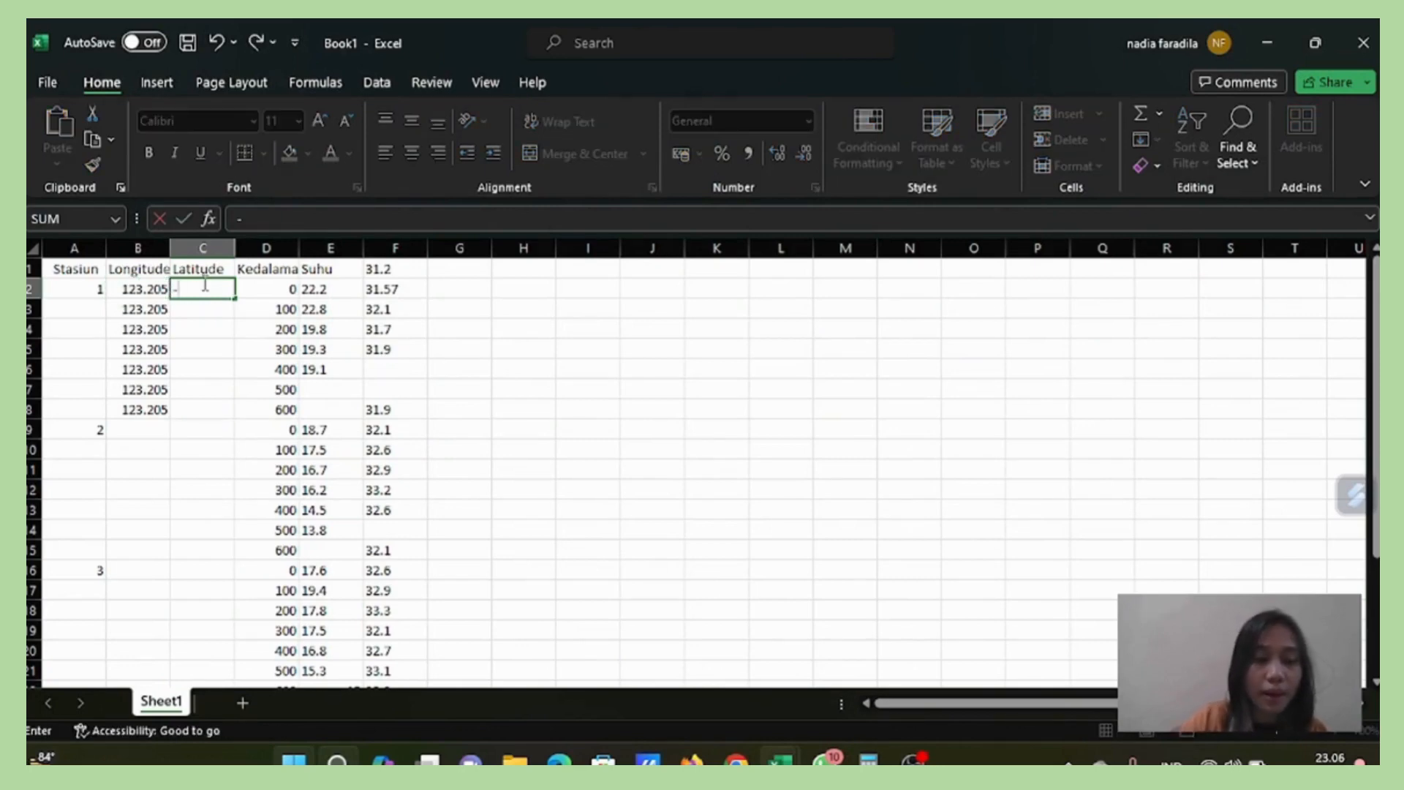
{"action": "type", "text": "4"}
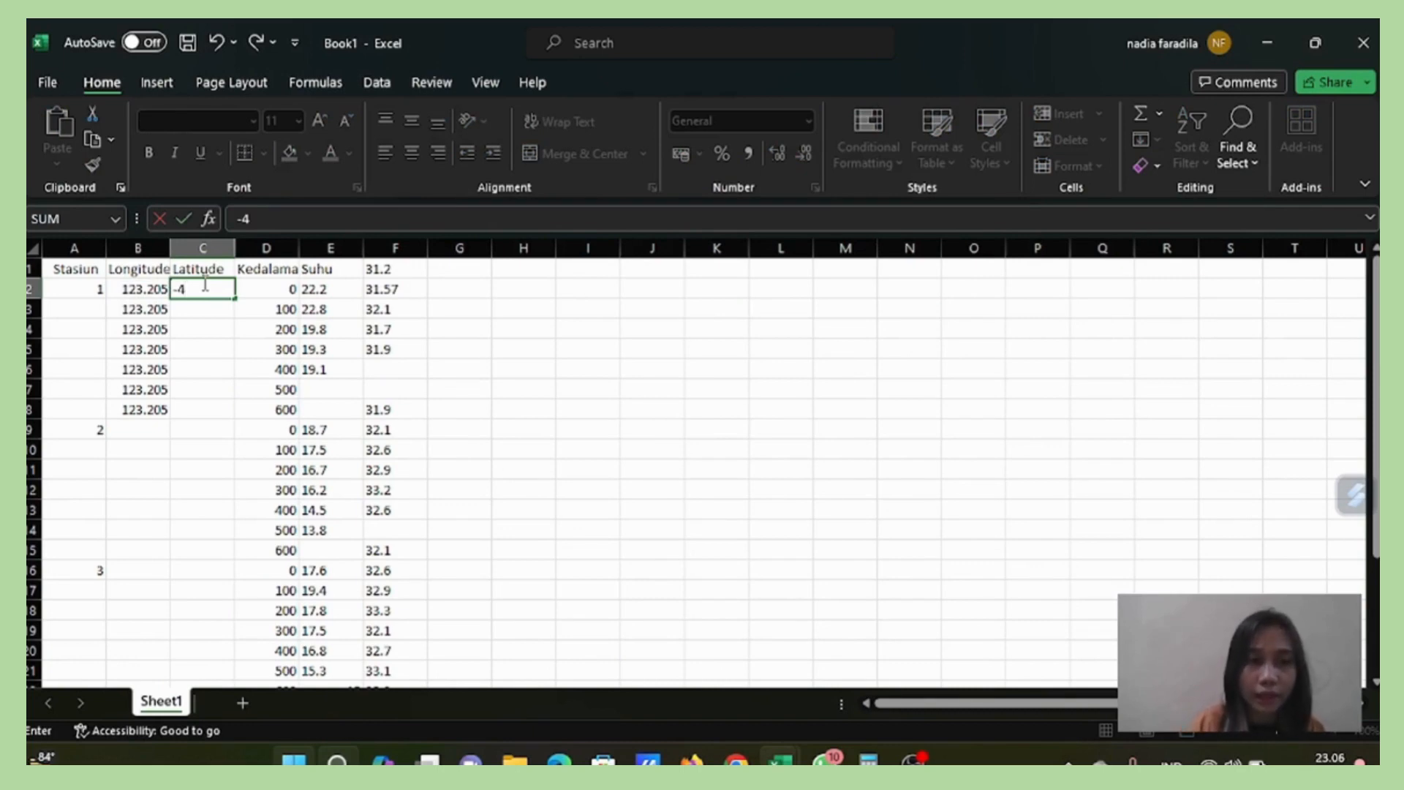
{"action": "type", "text": "."}
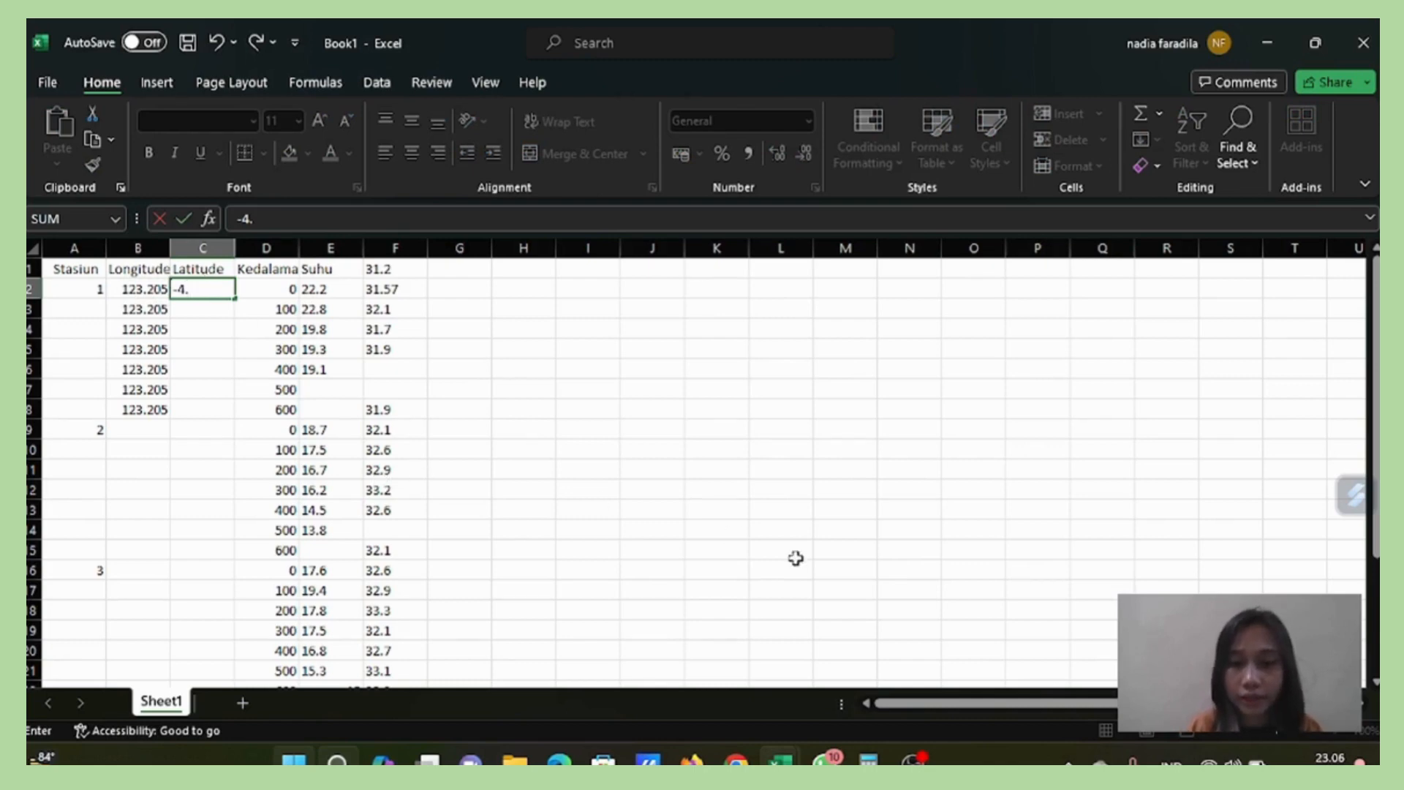
{"action": "mouse_move", "coordinate": [869, 760]}
{"action": "left_click", "coordinate": [856, 689]}
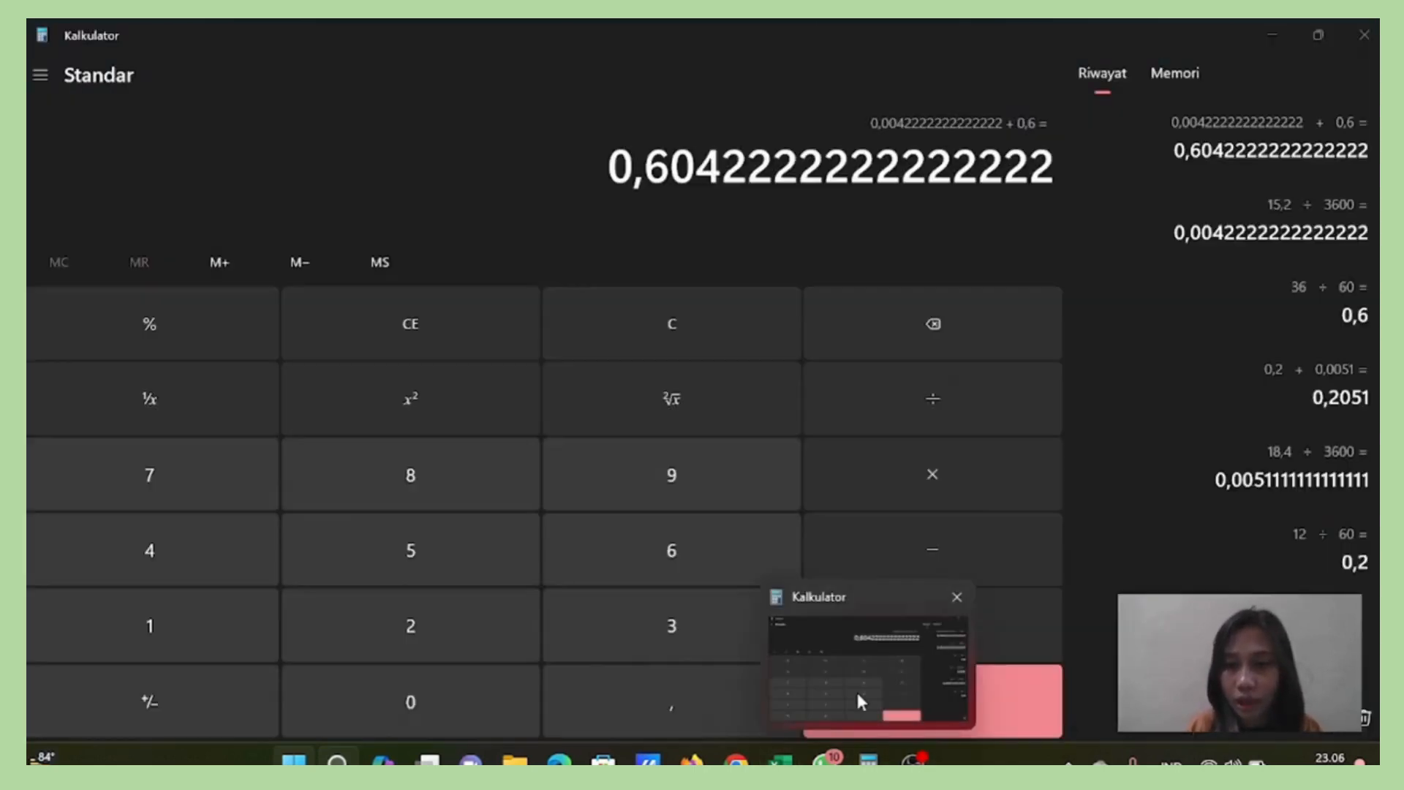
{"action": "mouse_move", "coordinate": [826, 760]}
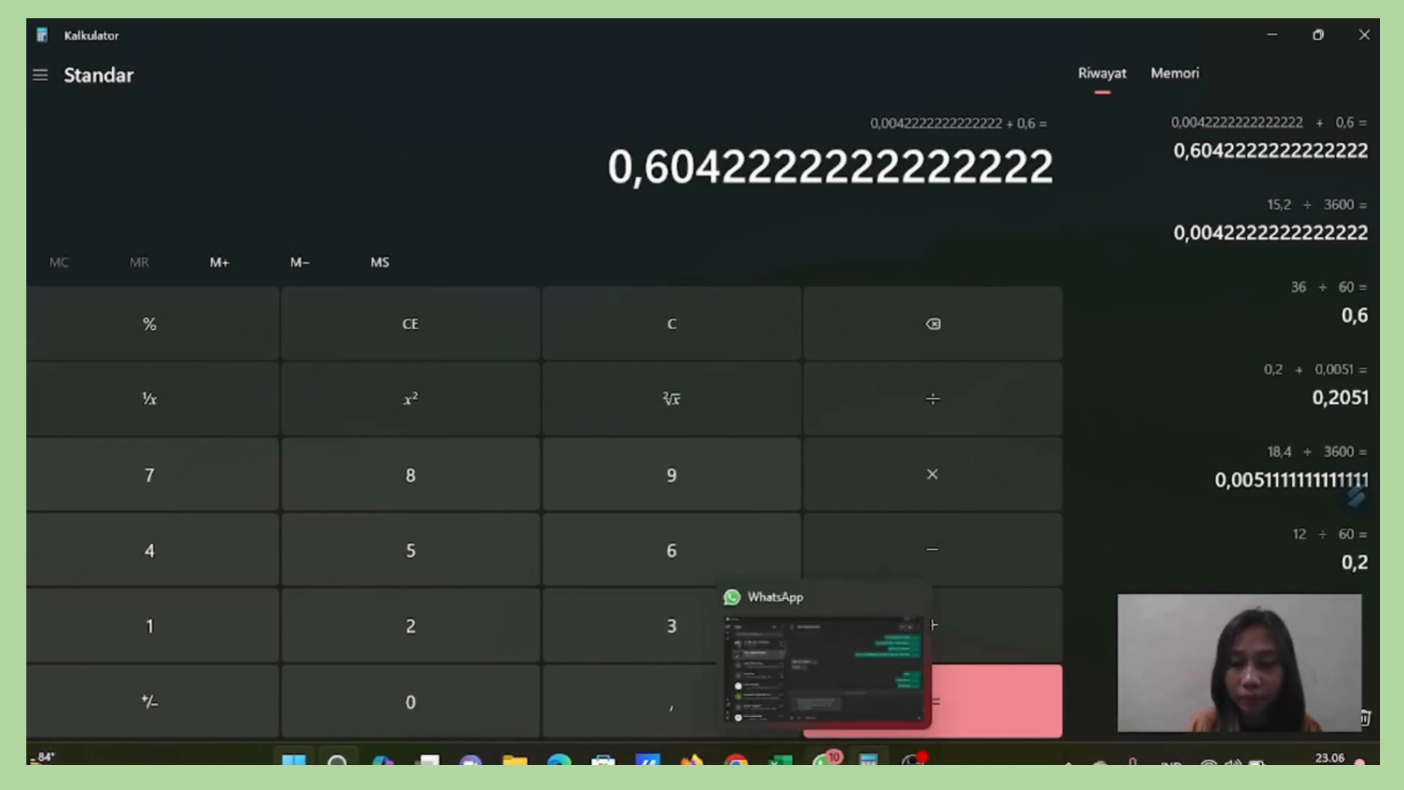
{"action": "mouse_move", "coordinate": [781, 761]}
{"action": "left_click", "coordinate": [739, 703]}
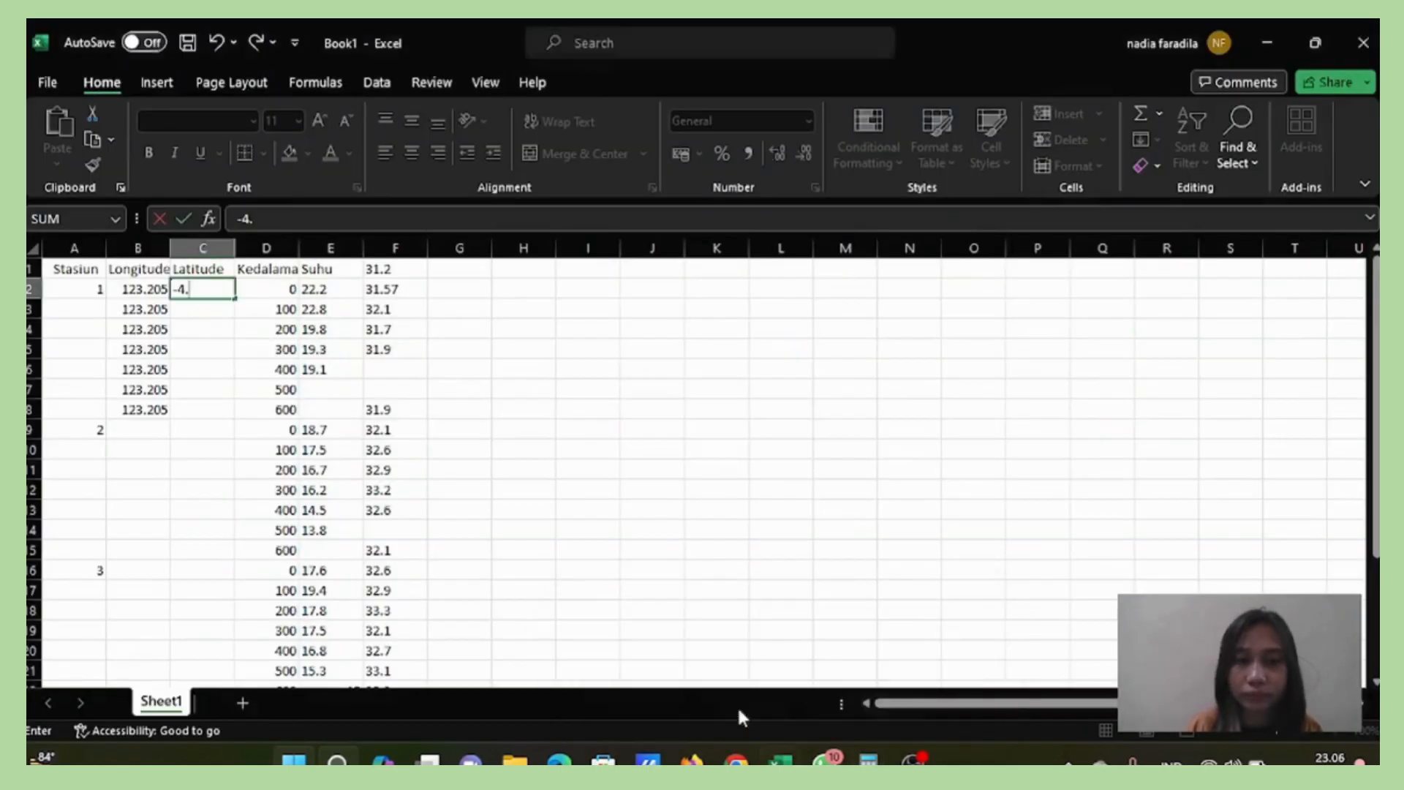
{"action": "type", "text": "-4."}
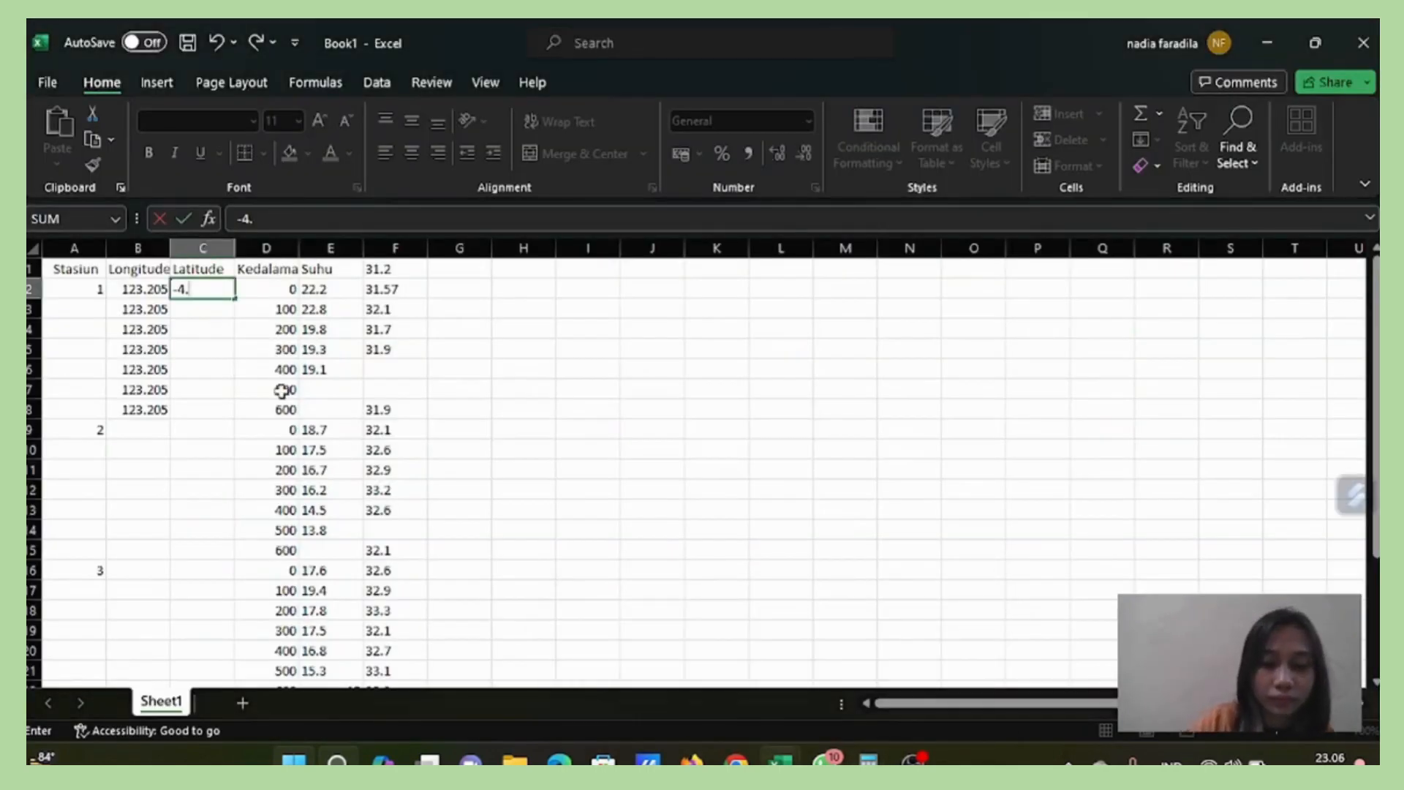
{"action": "type", "text": "604"}
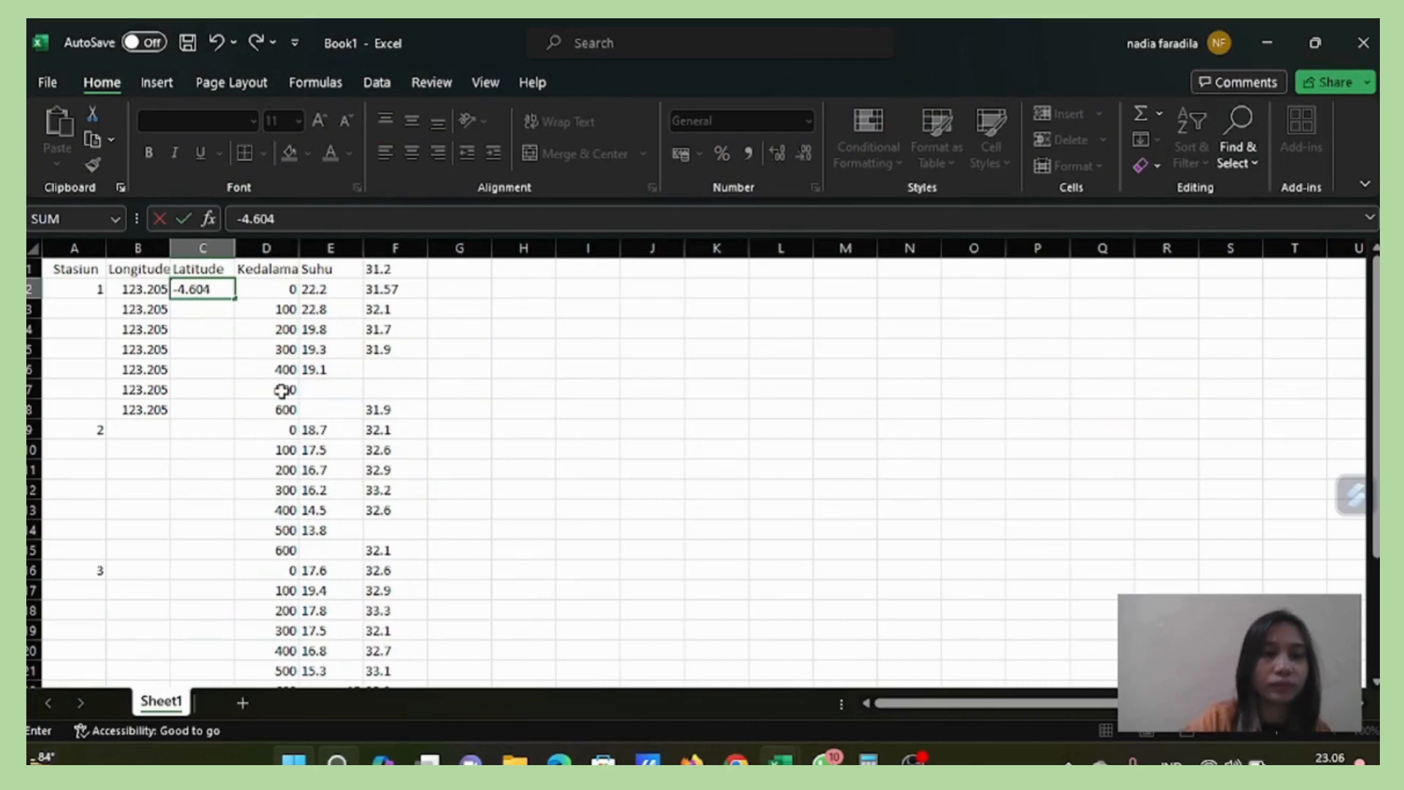
{"action": "left_click", "coordinate": [202, 349]}
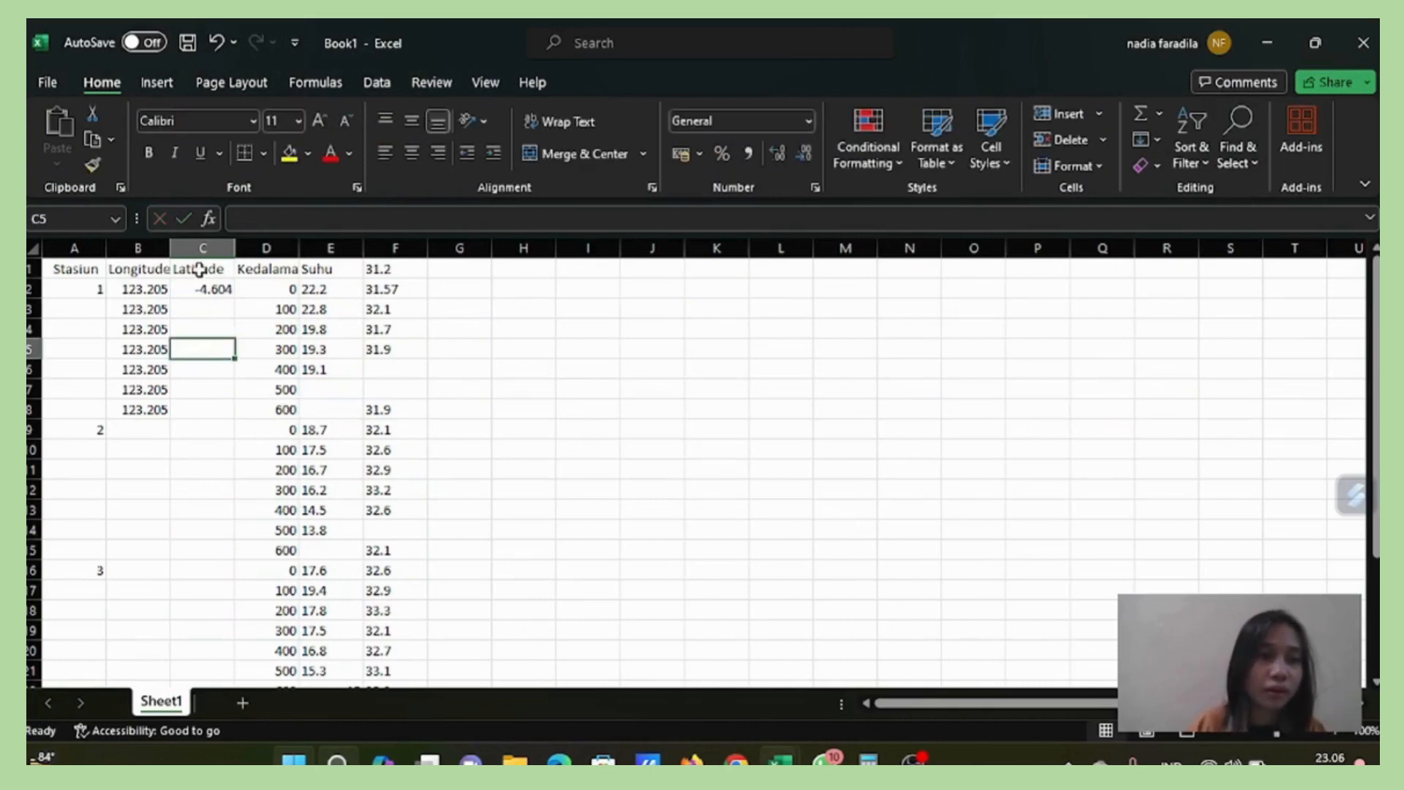
Copy station 1's latitude from C2 into C3:C8 for the remaining depths.
{"action": "left_click", "coordinate": [188, 291]}
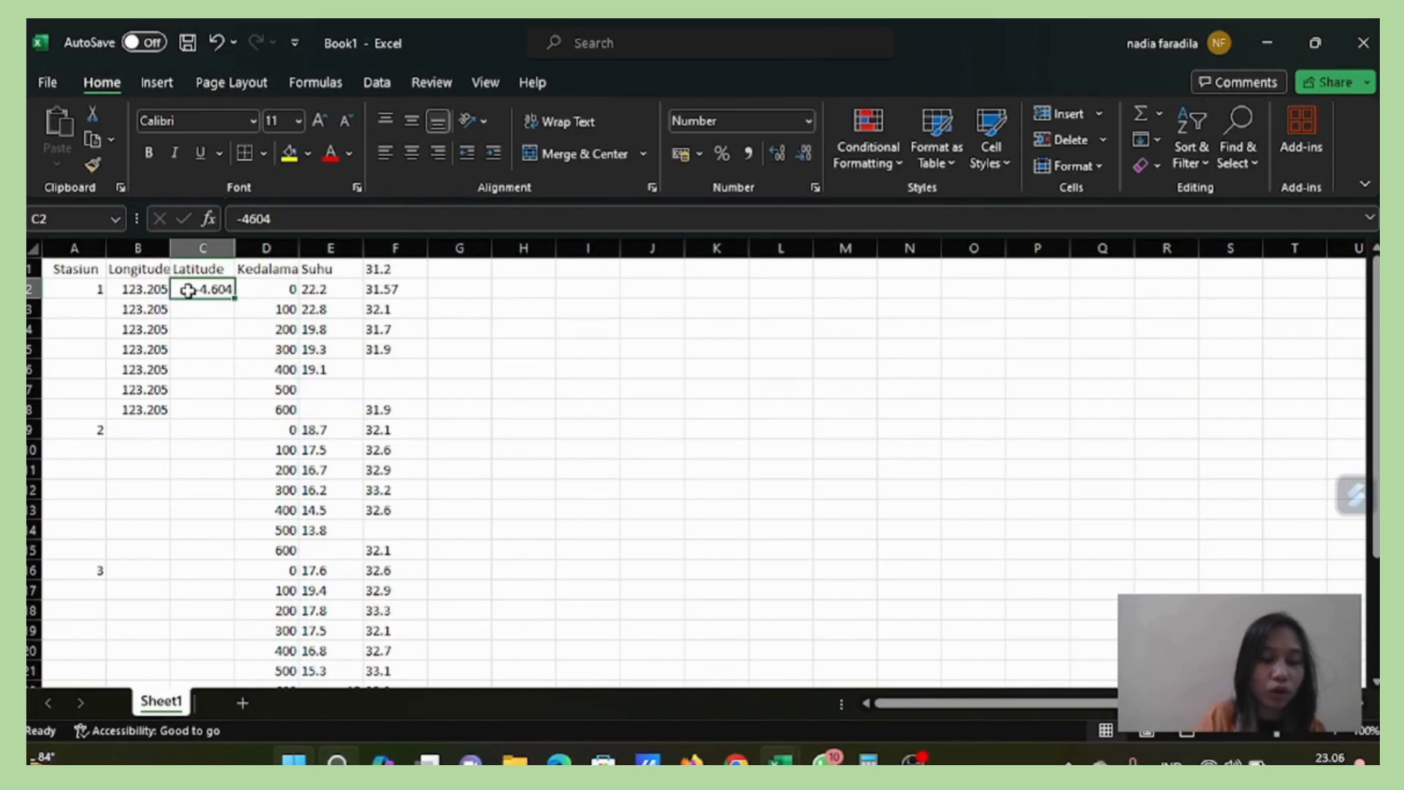
{"action": "key", "text": "ctrl+c"}
{"action": "left_click_drag", "start_coordinate": [192, 310], "coordinate": [193, 408]}
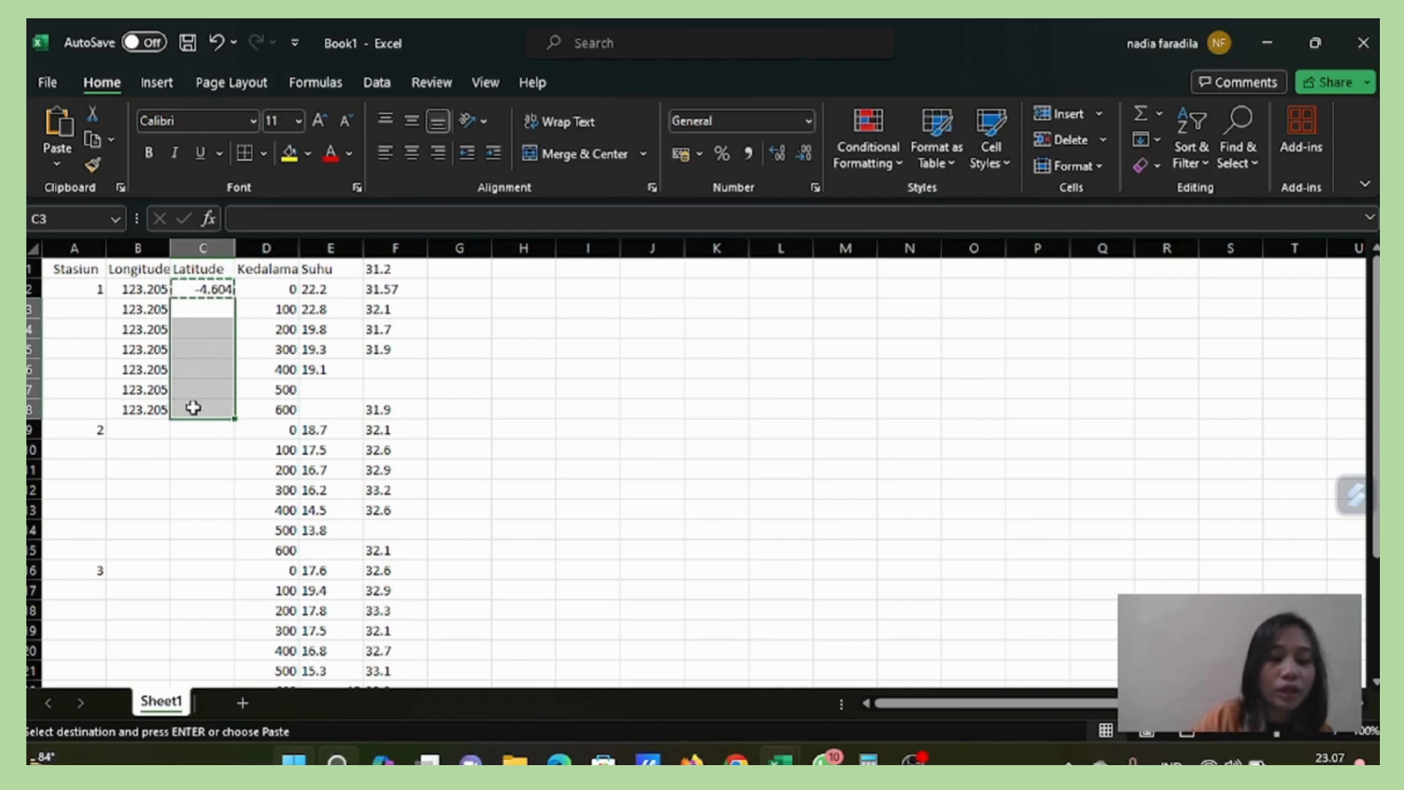
{"action": "key", "text": "ctrl+v"}
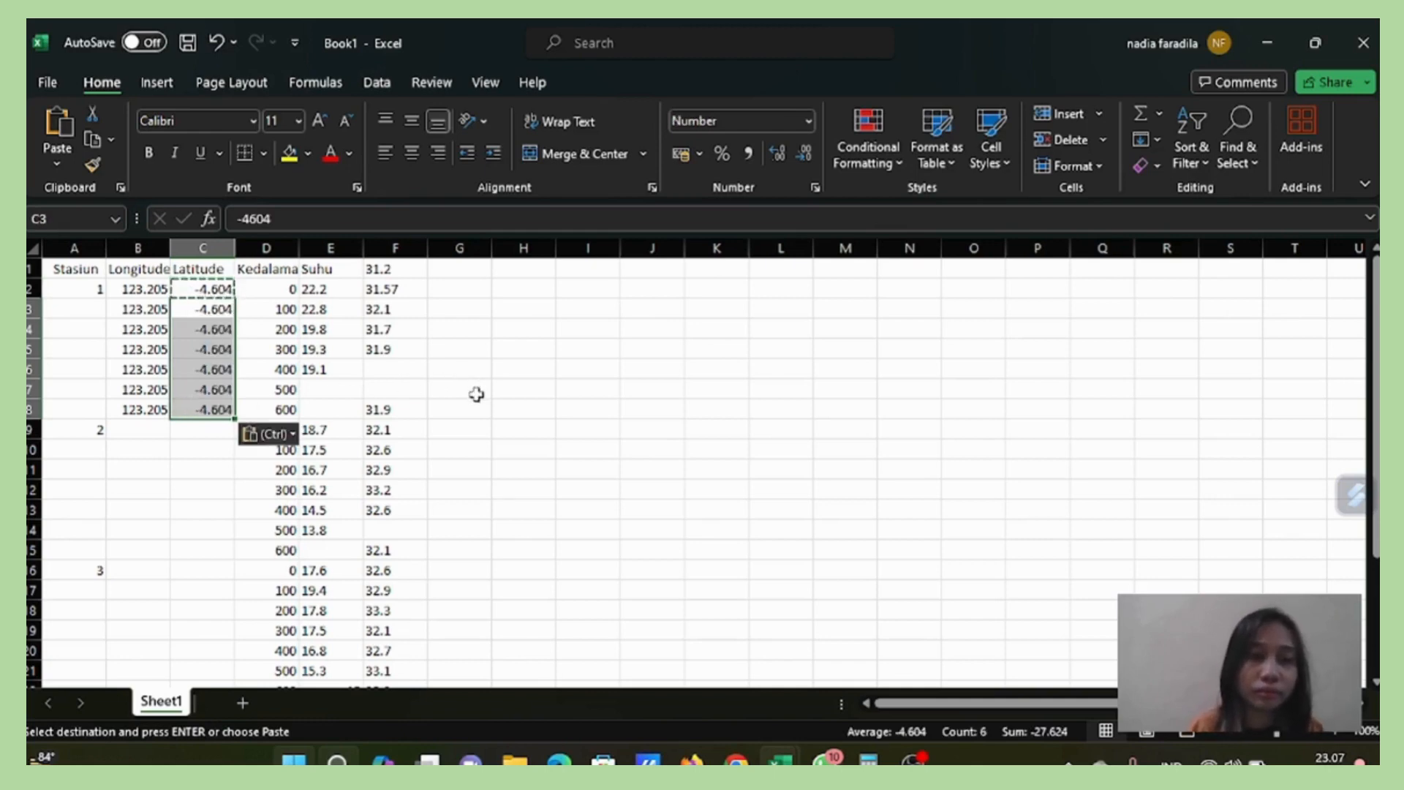
{"action": "left_click", "coordinate": [476, 393]}
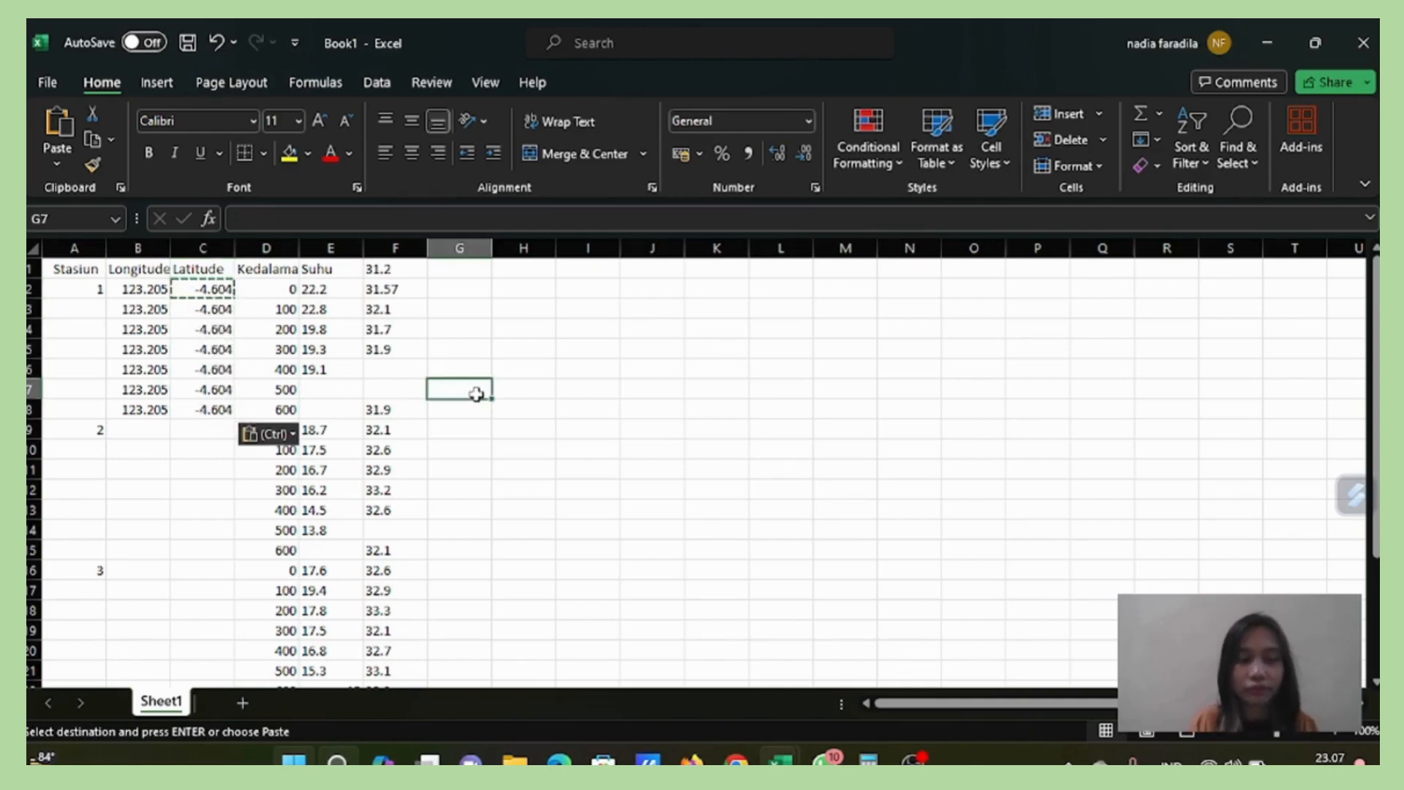
{"action": "left_click", "coordinate": [465, 452]}
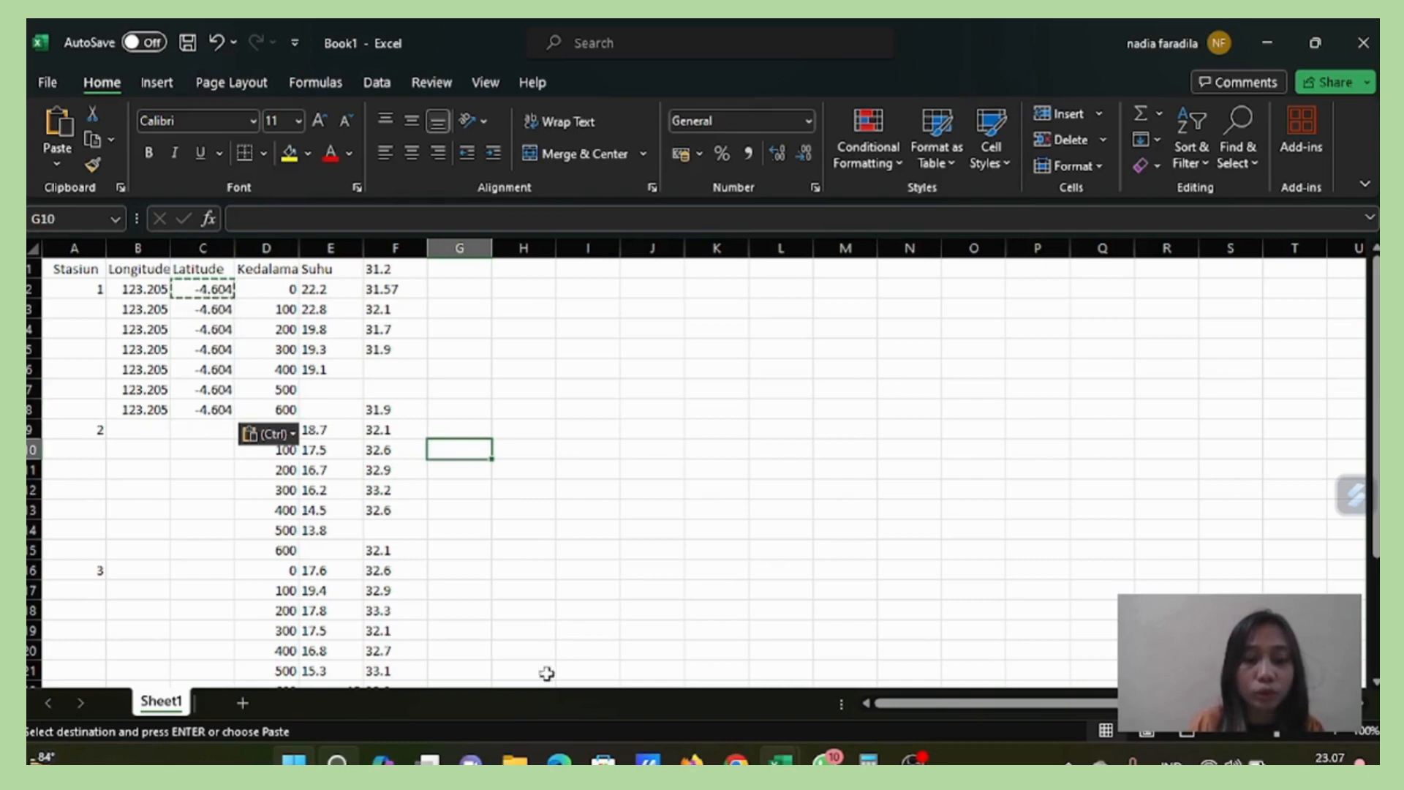
{"action": "mouse_move", "coordinate": [539, 756]}
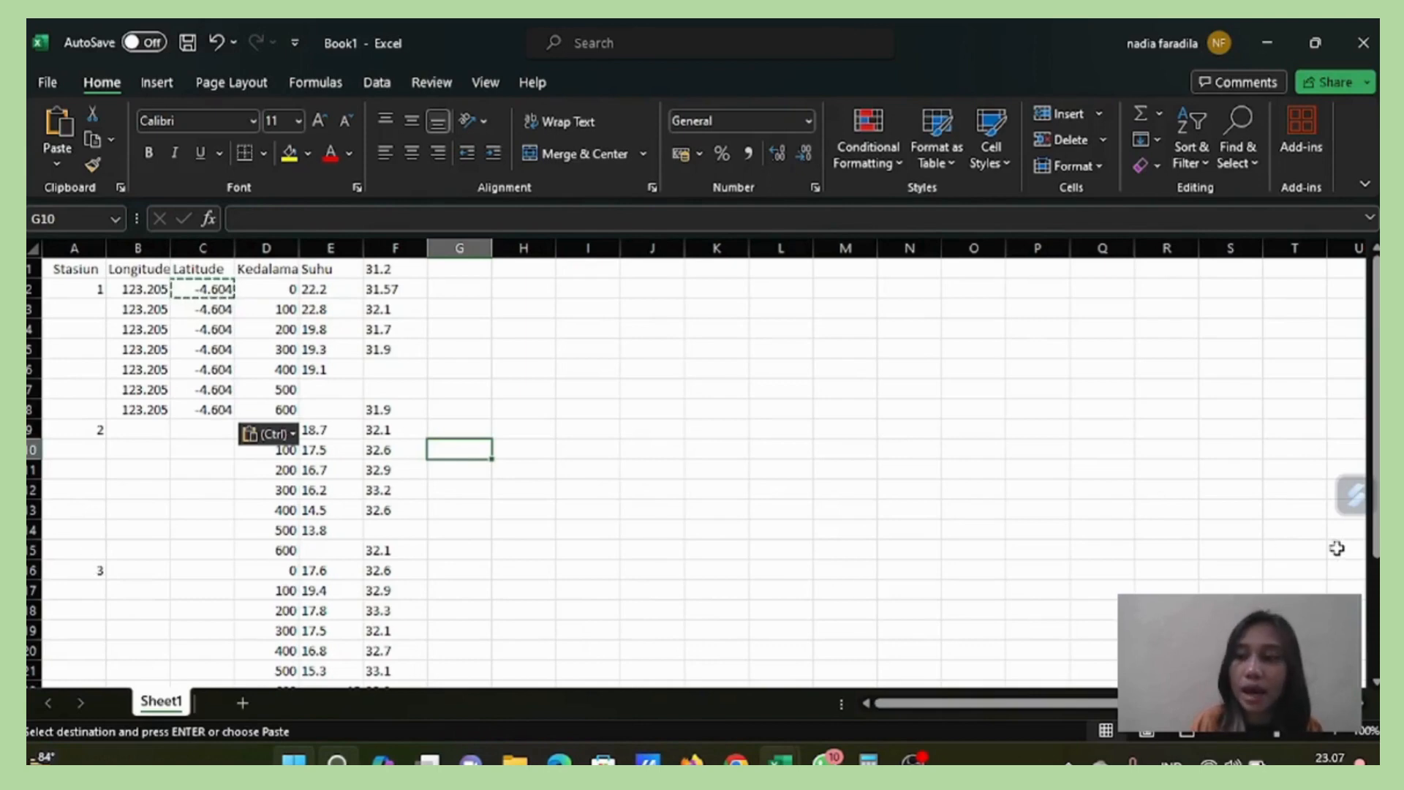
Look over the rows for stations 2 to 4 in Book1, and bring up the od[1] workbook.
{"action": "scroll", "coordinate": [702, 472], "scroll_direction": "down", "scroll_amount": 3}
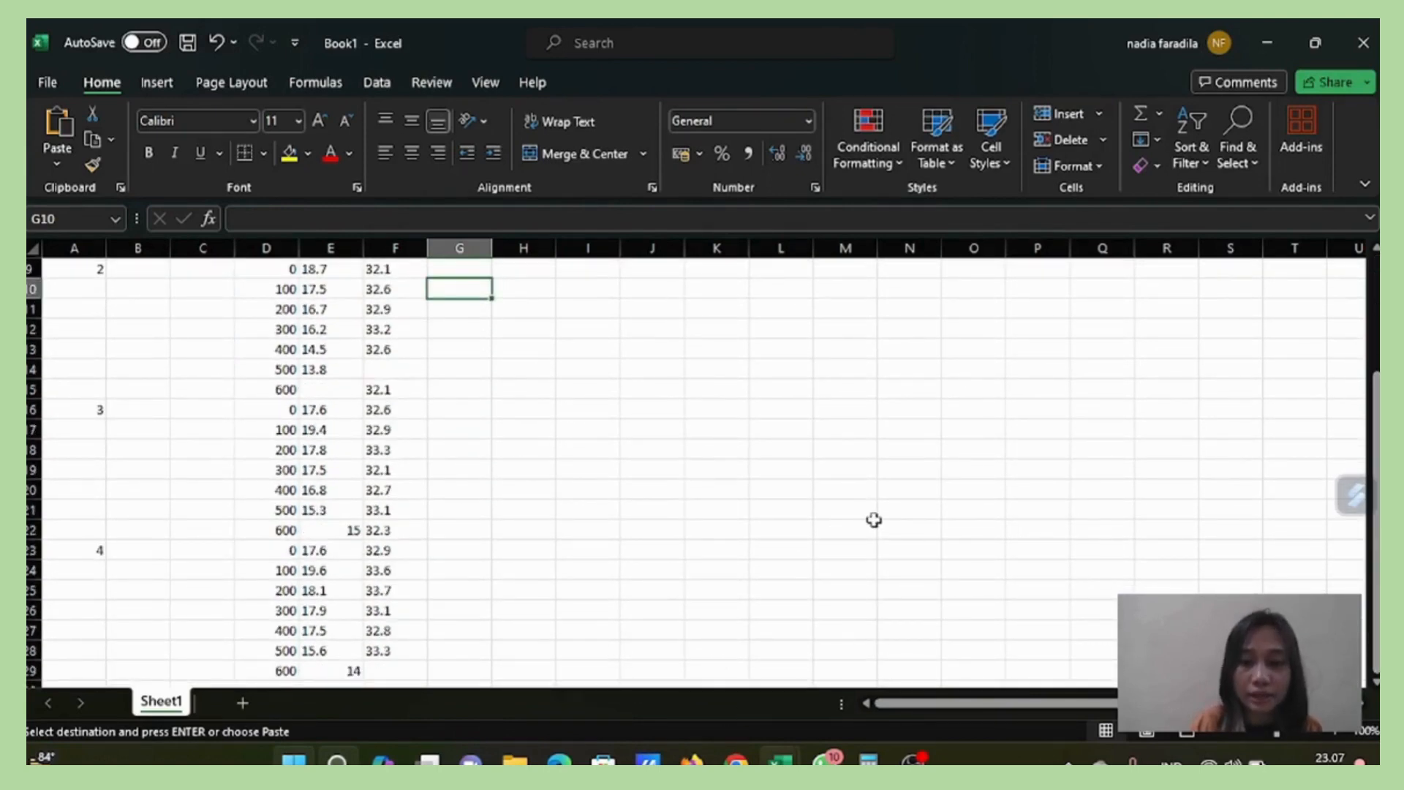
{"action": "mouse_move", "coordinate": [779, 760]}
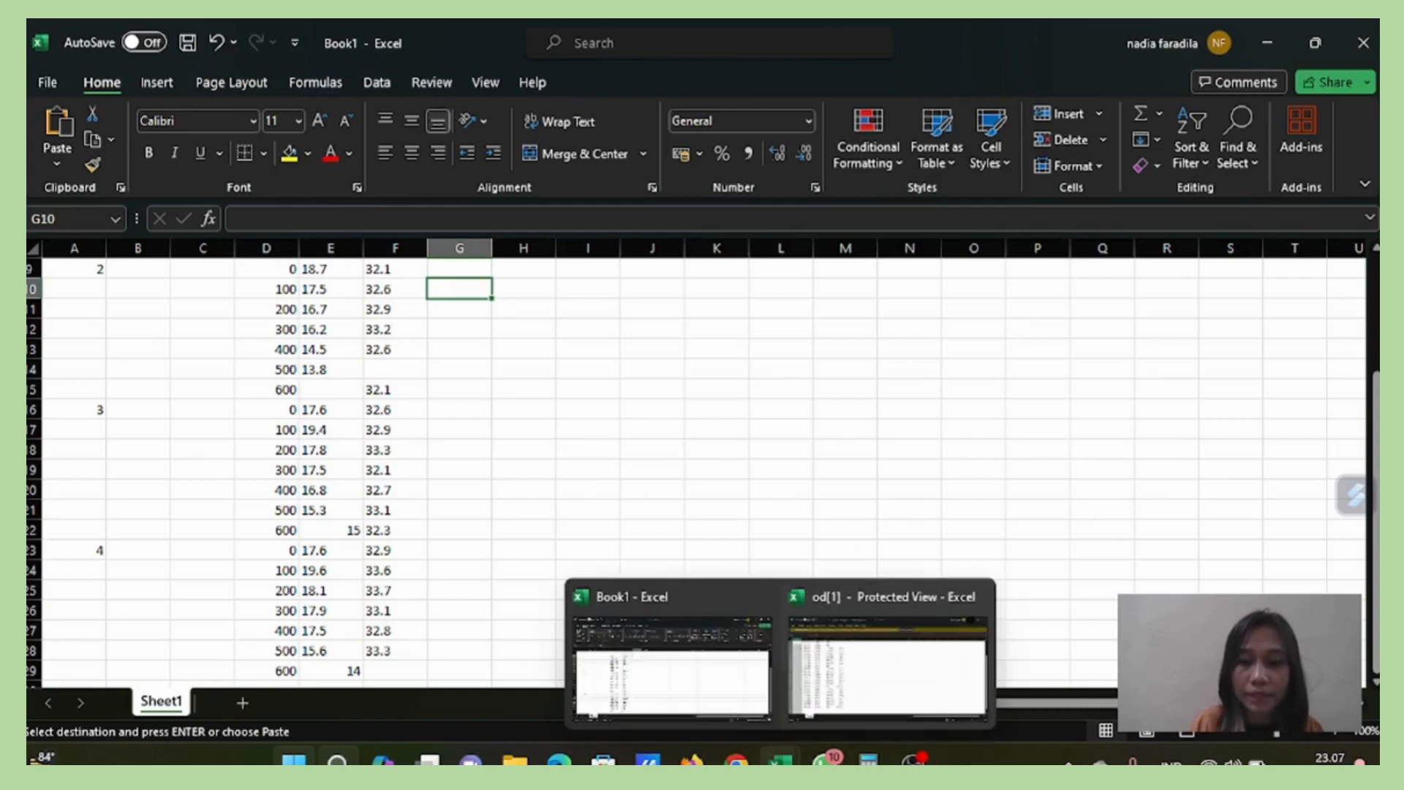
{"action": "left_click", "coordinate": [894, 689]}
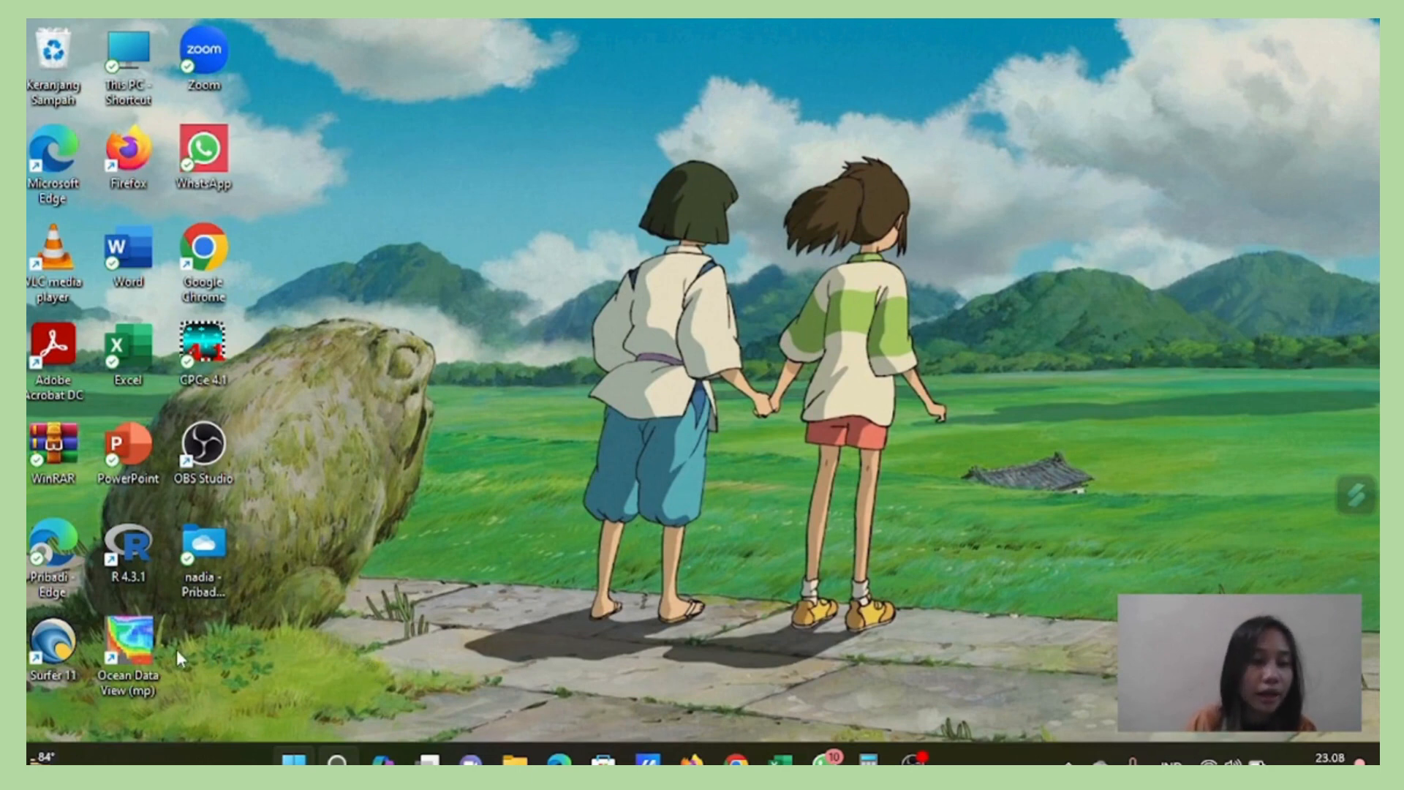
Start Ocean Data View and create a new collection named ODV MELLY 2 in the ctd folder.
{"action": "double_click", "coordinate": [131, 643]}
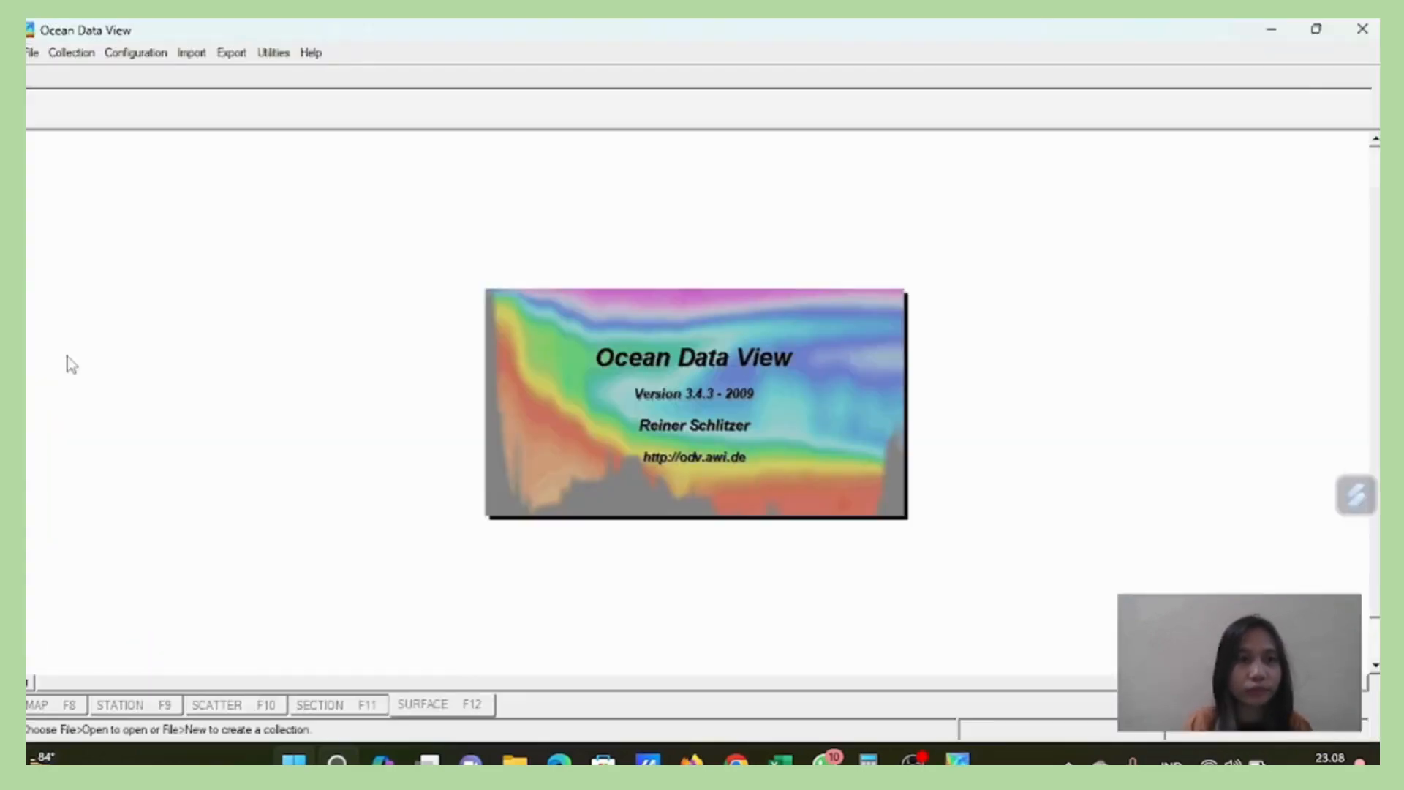
{"action": "left_click", "coordinate": [32, 54]}
{"action": "left_click", "coordinate": [58, 82]}
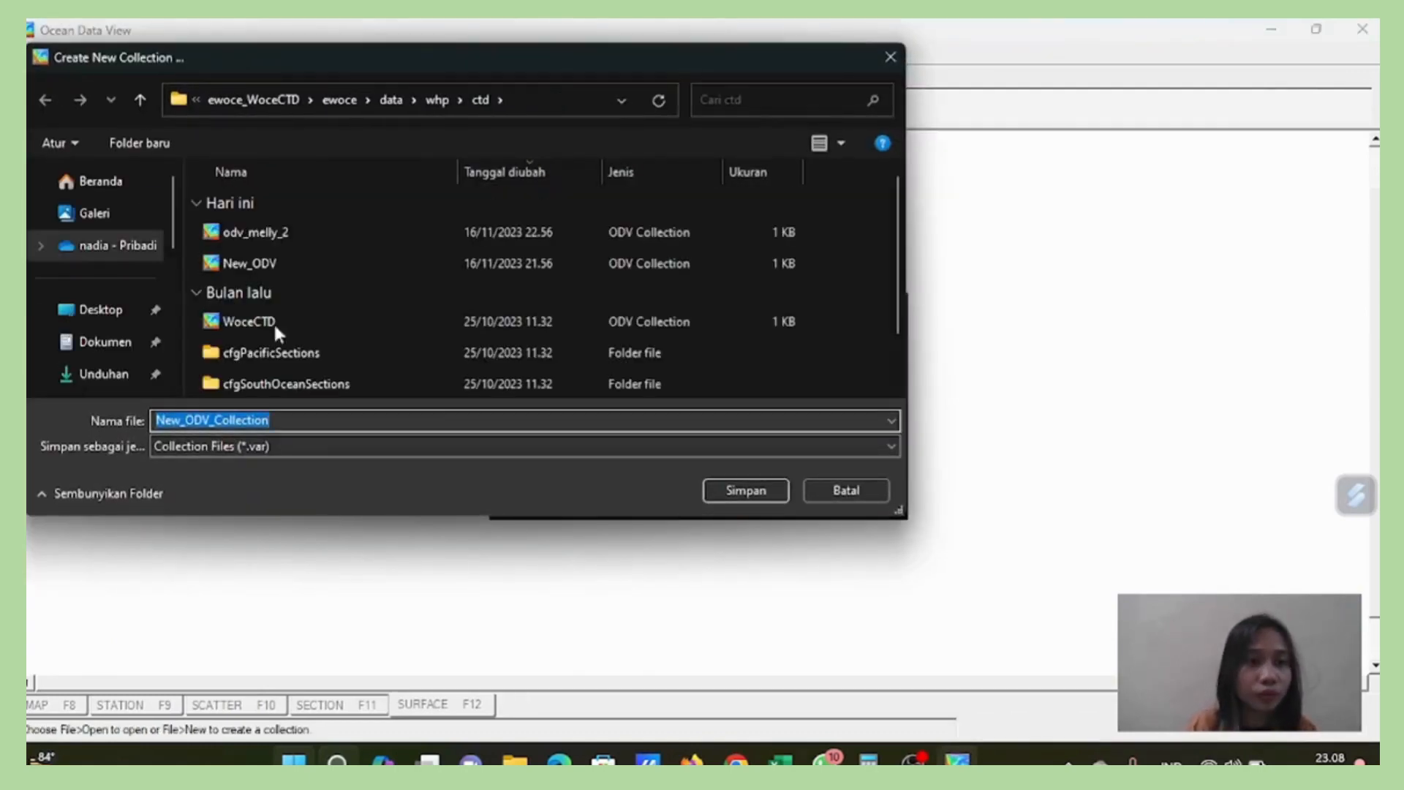
{"action": "key", "text": "BackSpace"}
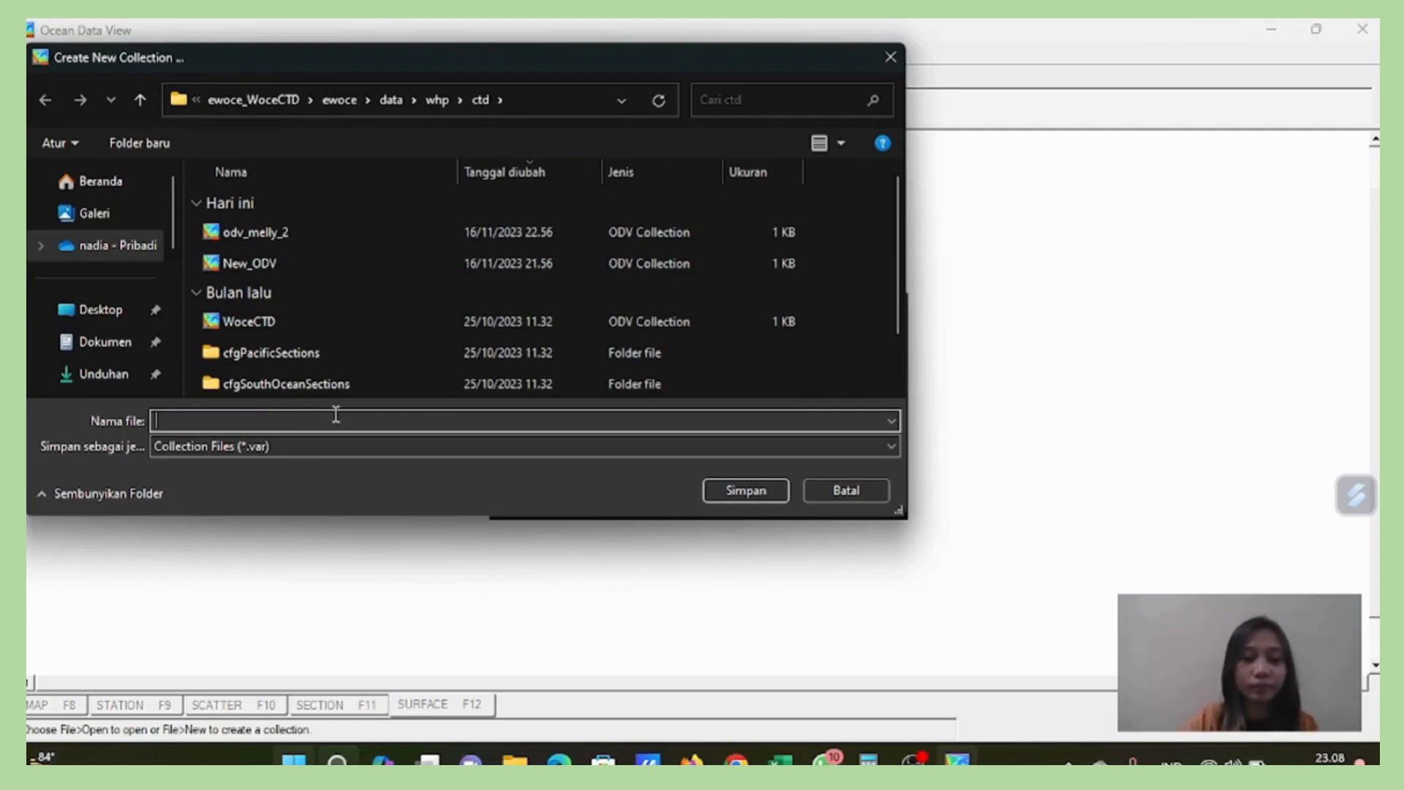
{"action": "type", "text": "OD"}
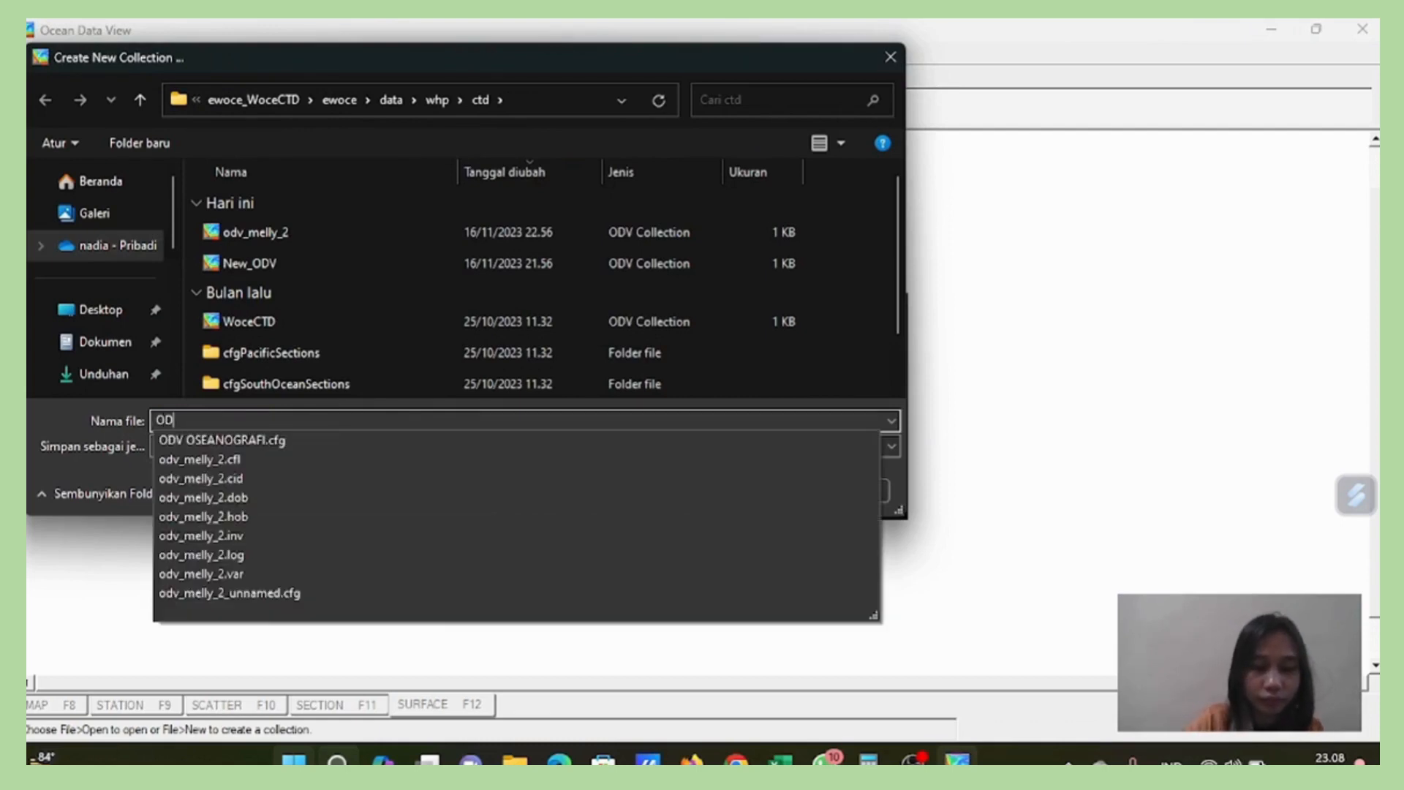
{"action": "type", "text": "V M"}
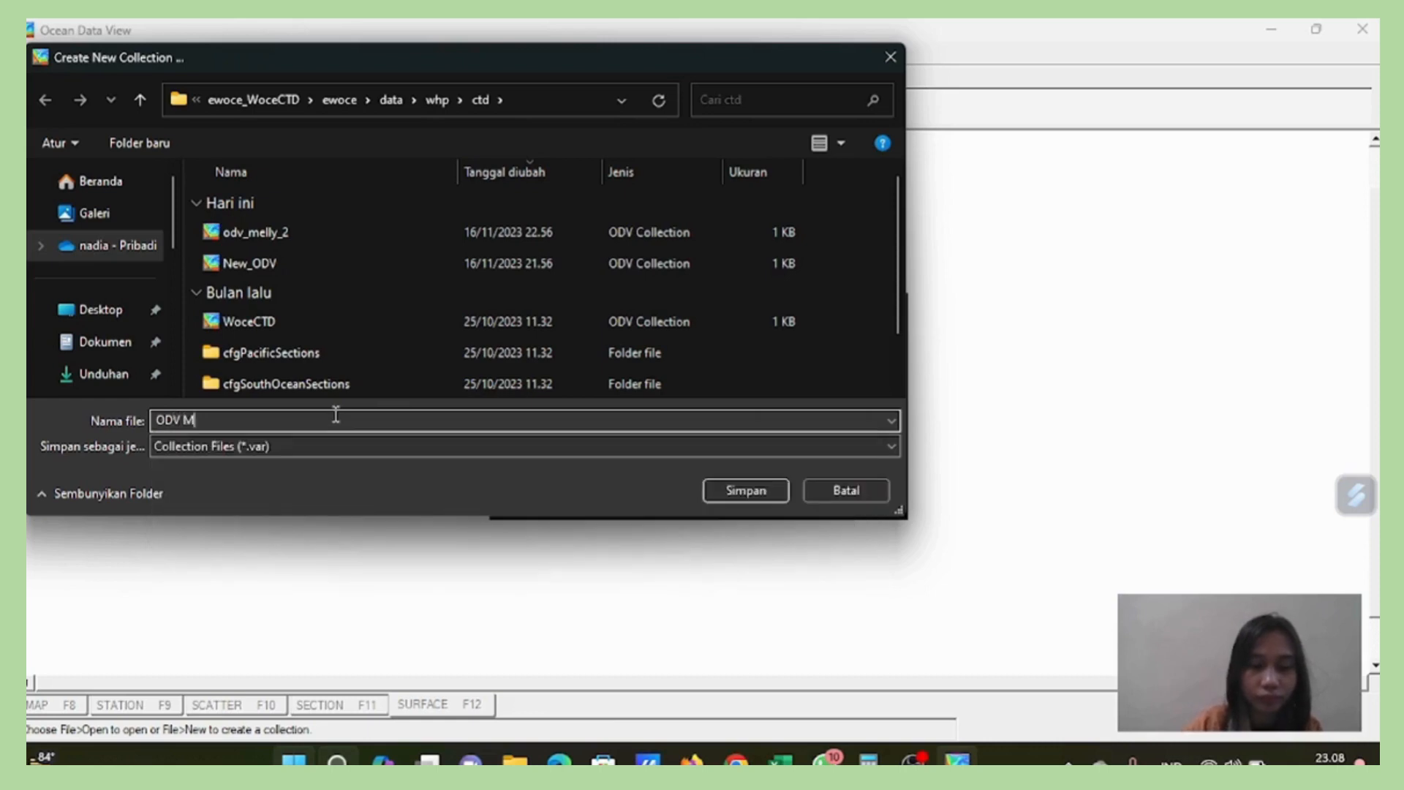
{"action": "type", "text": "ELLY"}
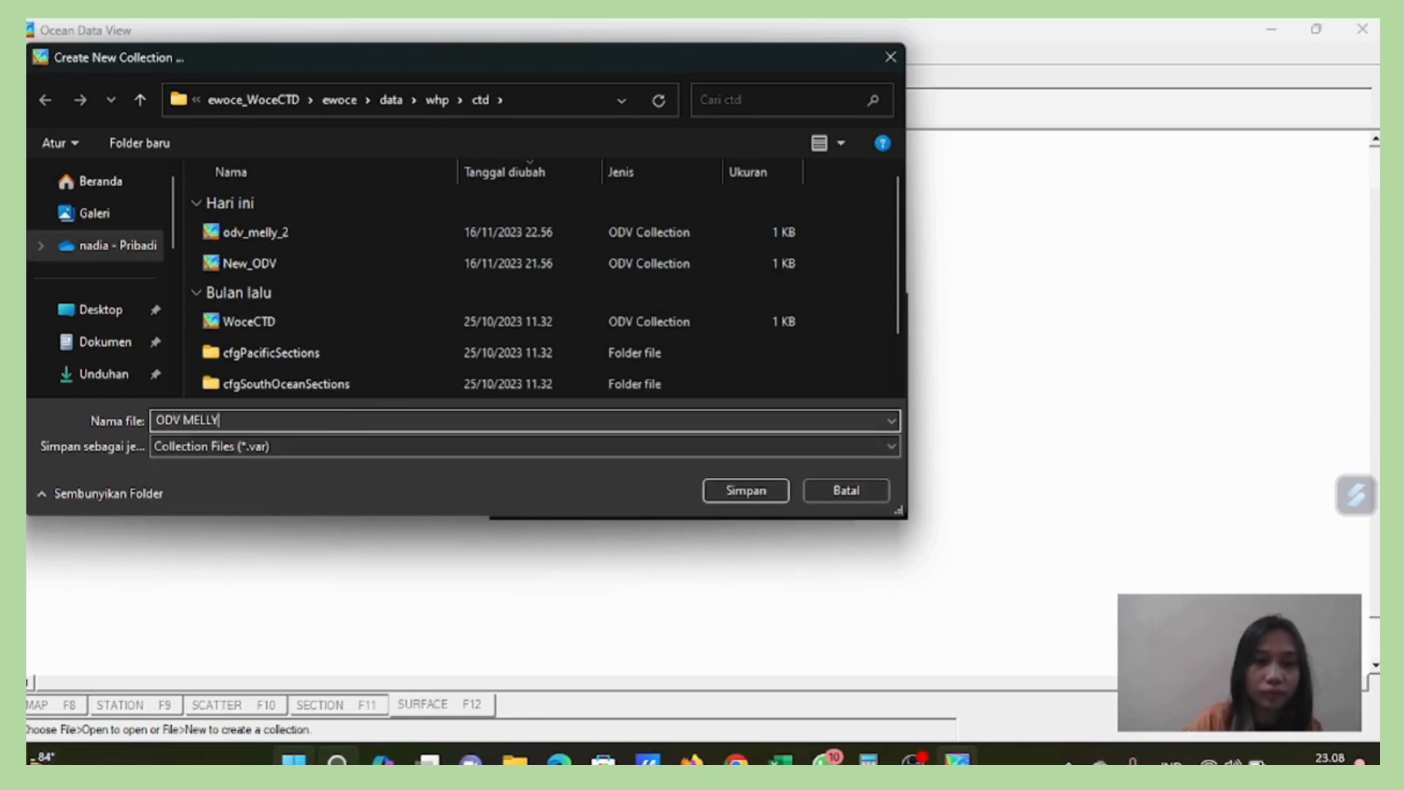
{"action": "type", "text": " 2"}
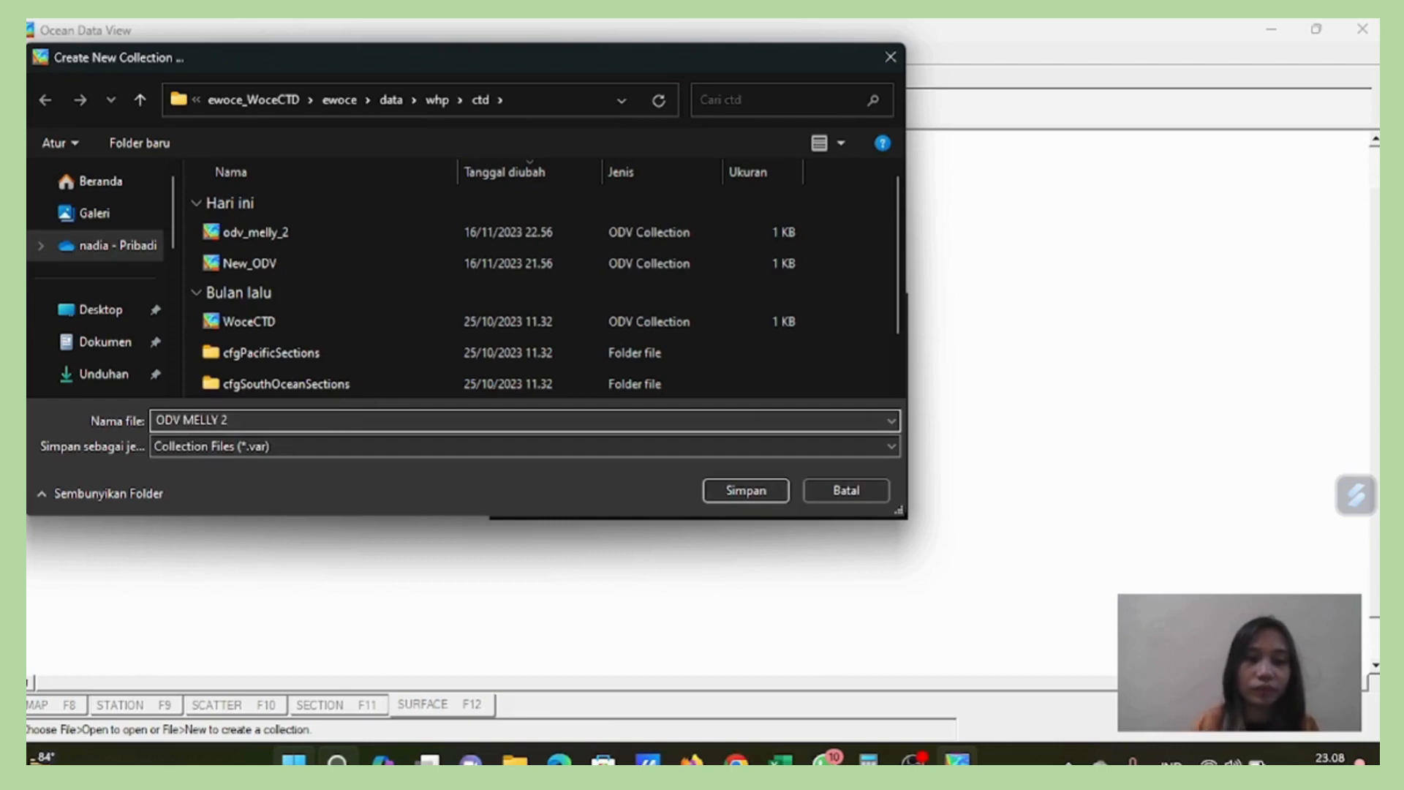
{"action": "left_click", "coordinate": [743, 490]}
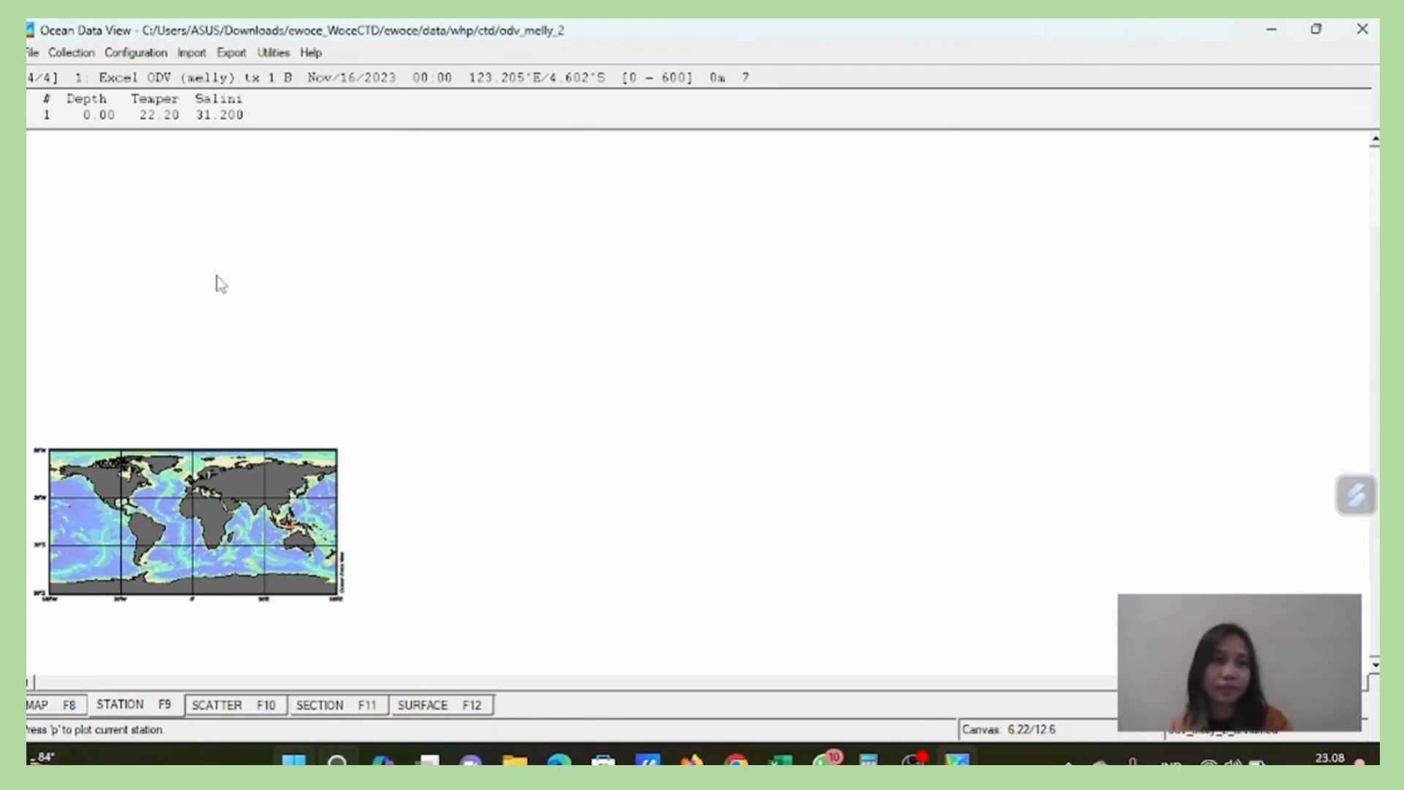
Import the text file Excel ODV (melly) as an ODV spreadsheet, accepting the TAB-separated file properties.
{"action": "left_click", "coordinate": [192, 52]}
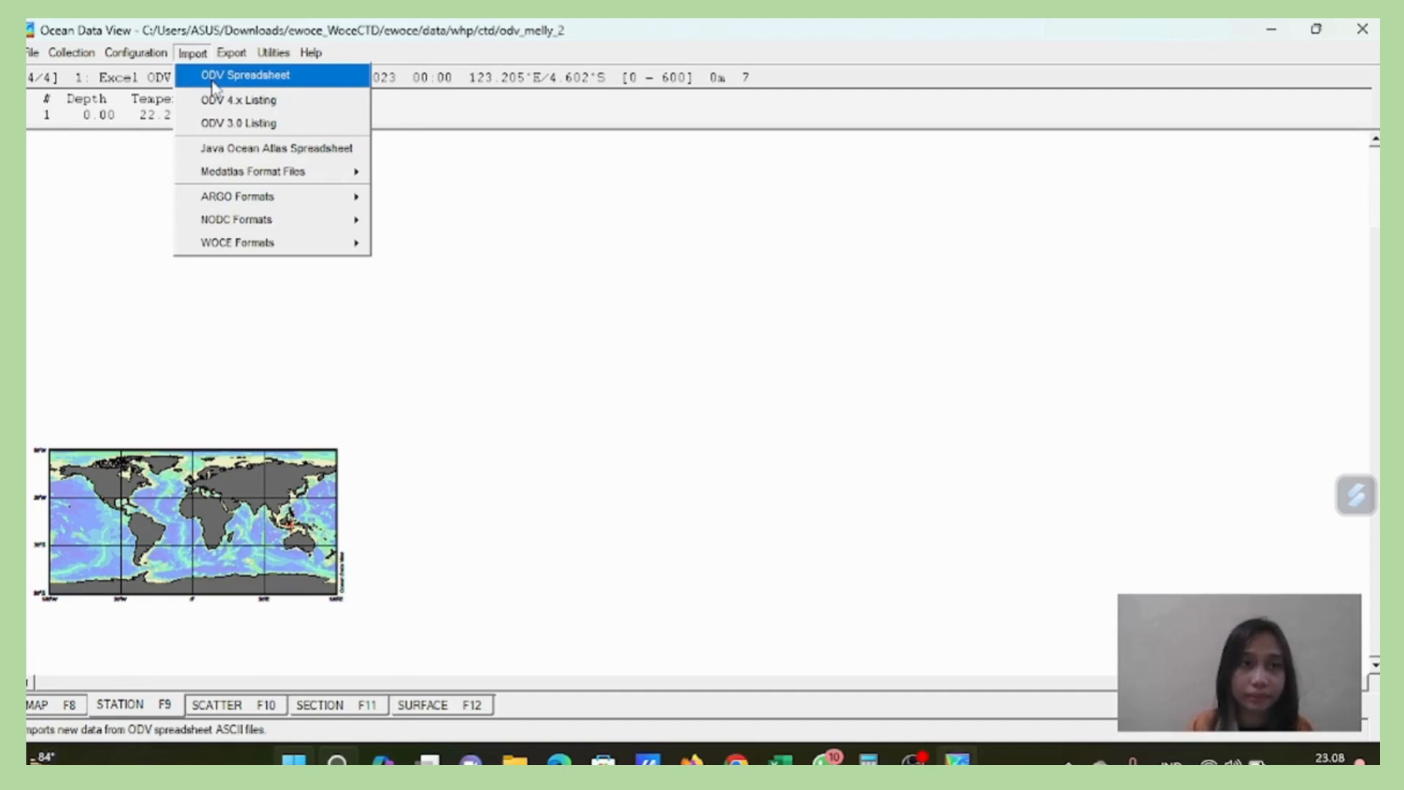
{"action": "left_click", "coordinate": [213, 76]}
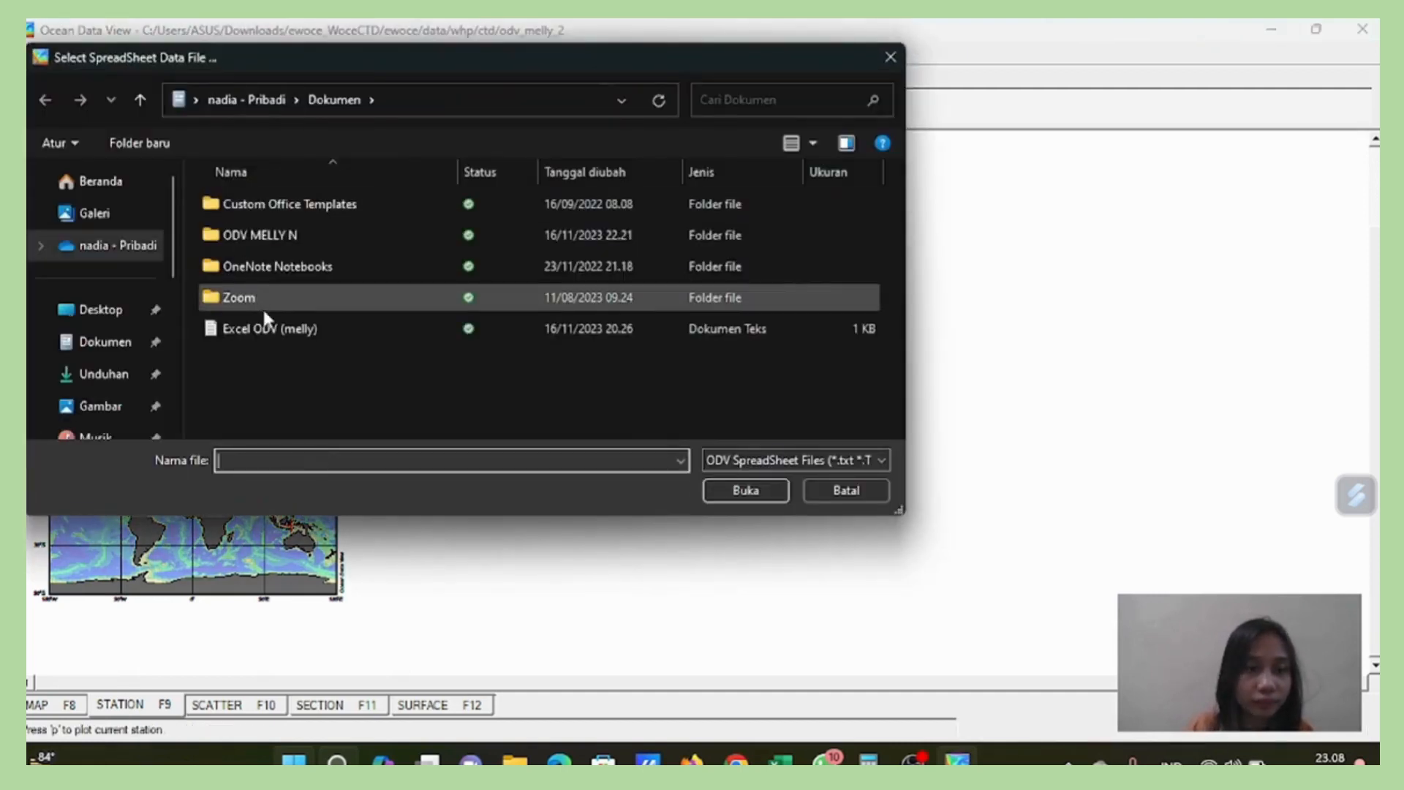
{"action": "left_click", "coordinate": [275, 331]}
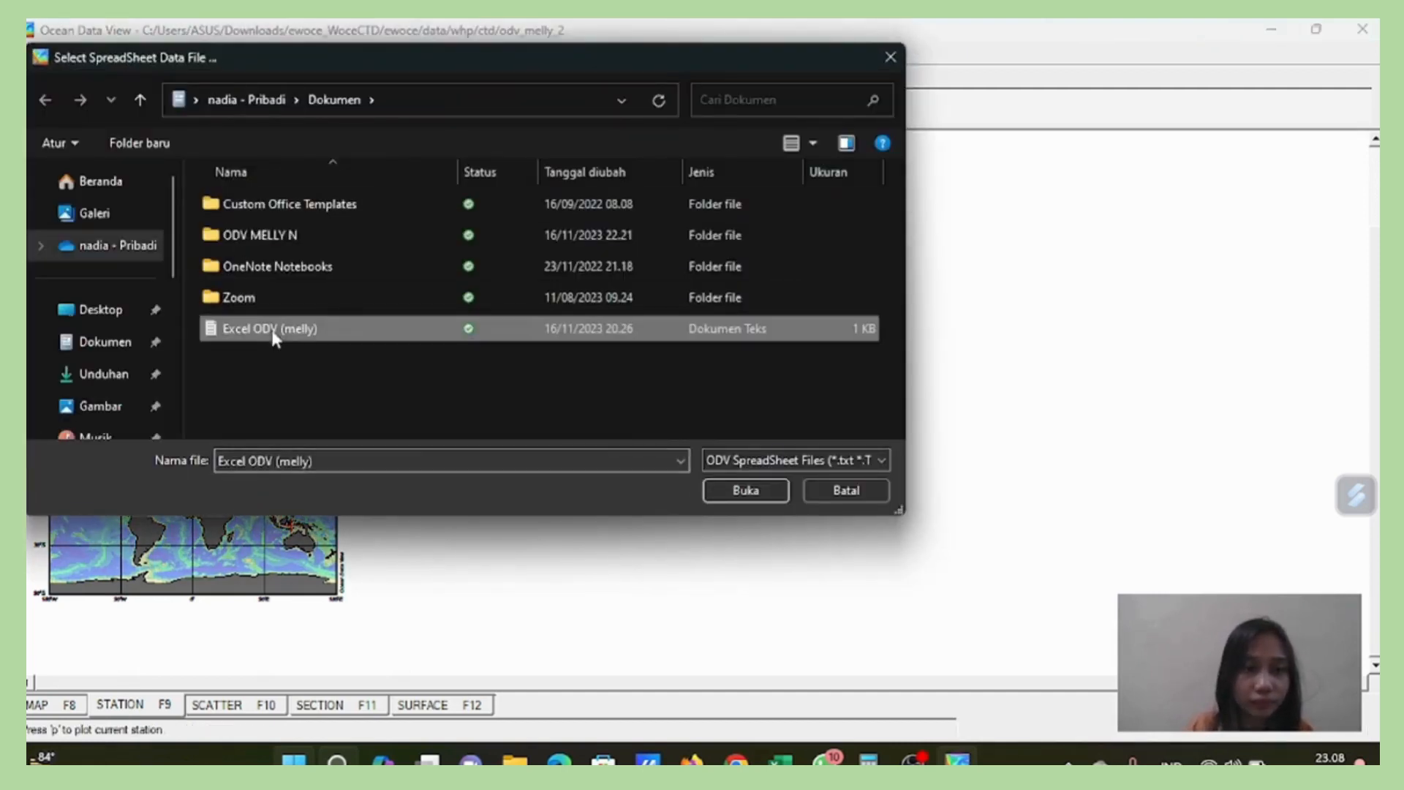
{"action": "left_click", "coordinate": [757, 490]}
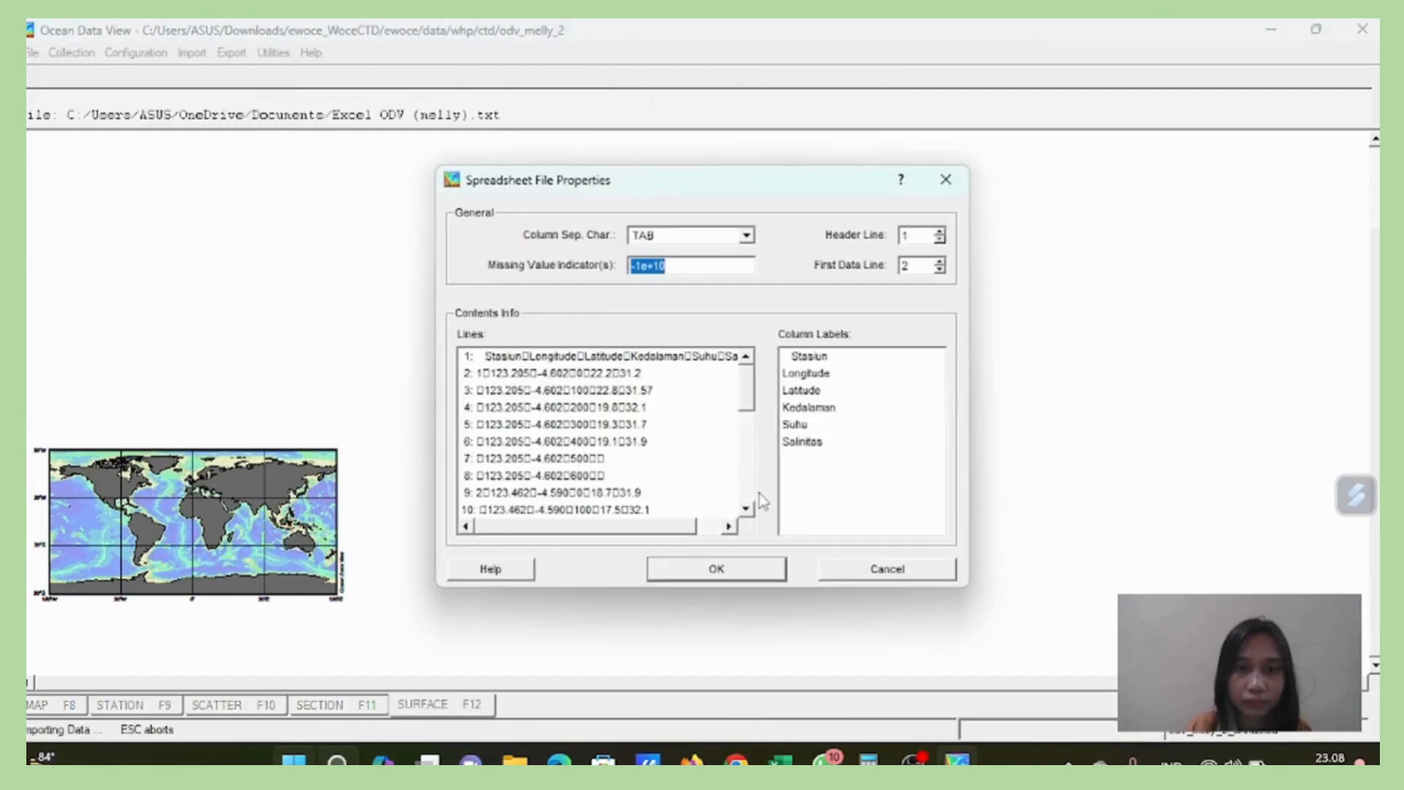
{"action": "left_click", "coordinate": [739, 570]}
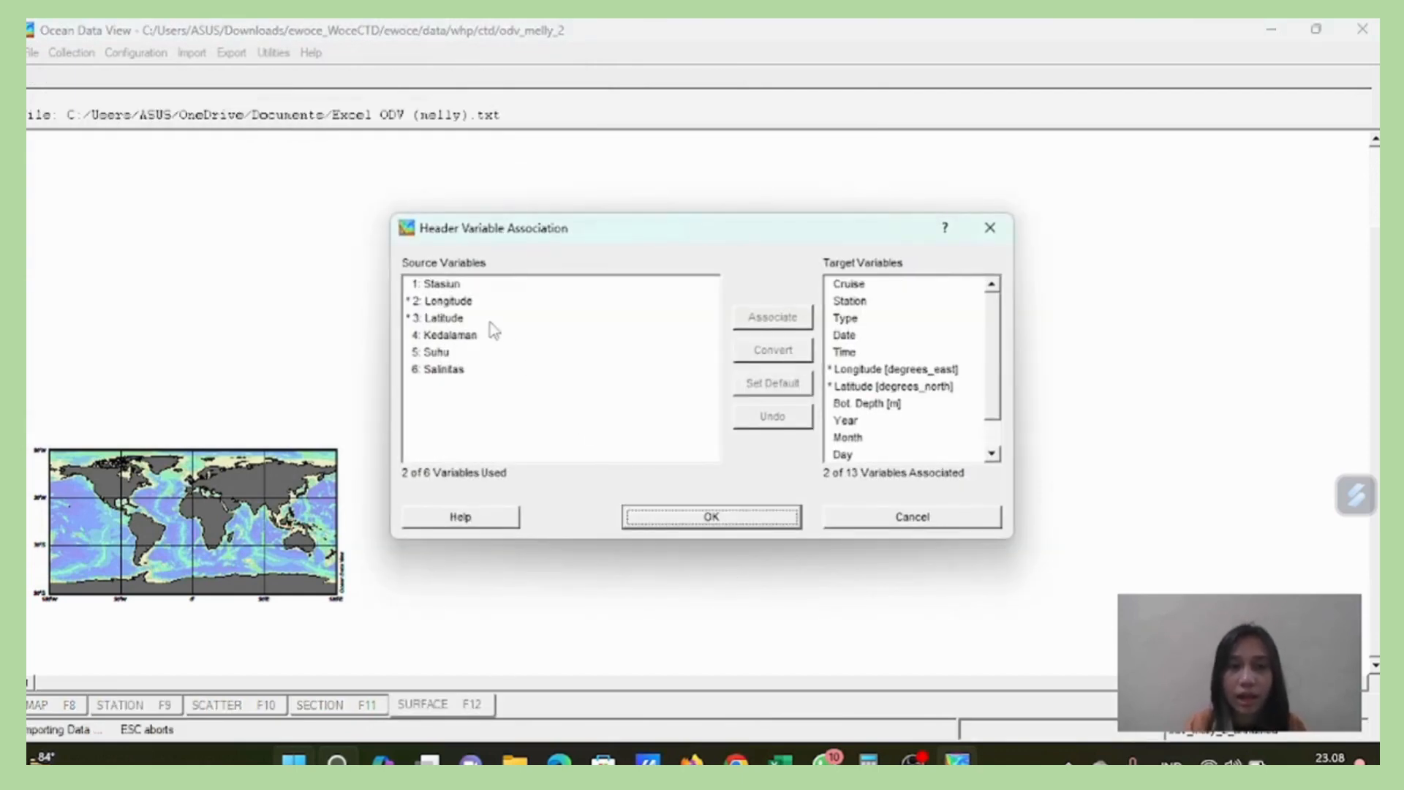
Associate the source variable Stasiun with the header variable Station and accept the header associations.
{"action": "left_click", "coordinate": [442, 285]}
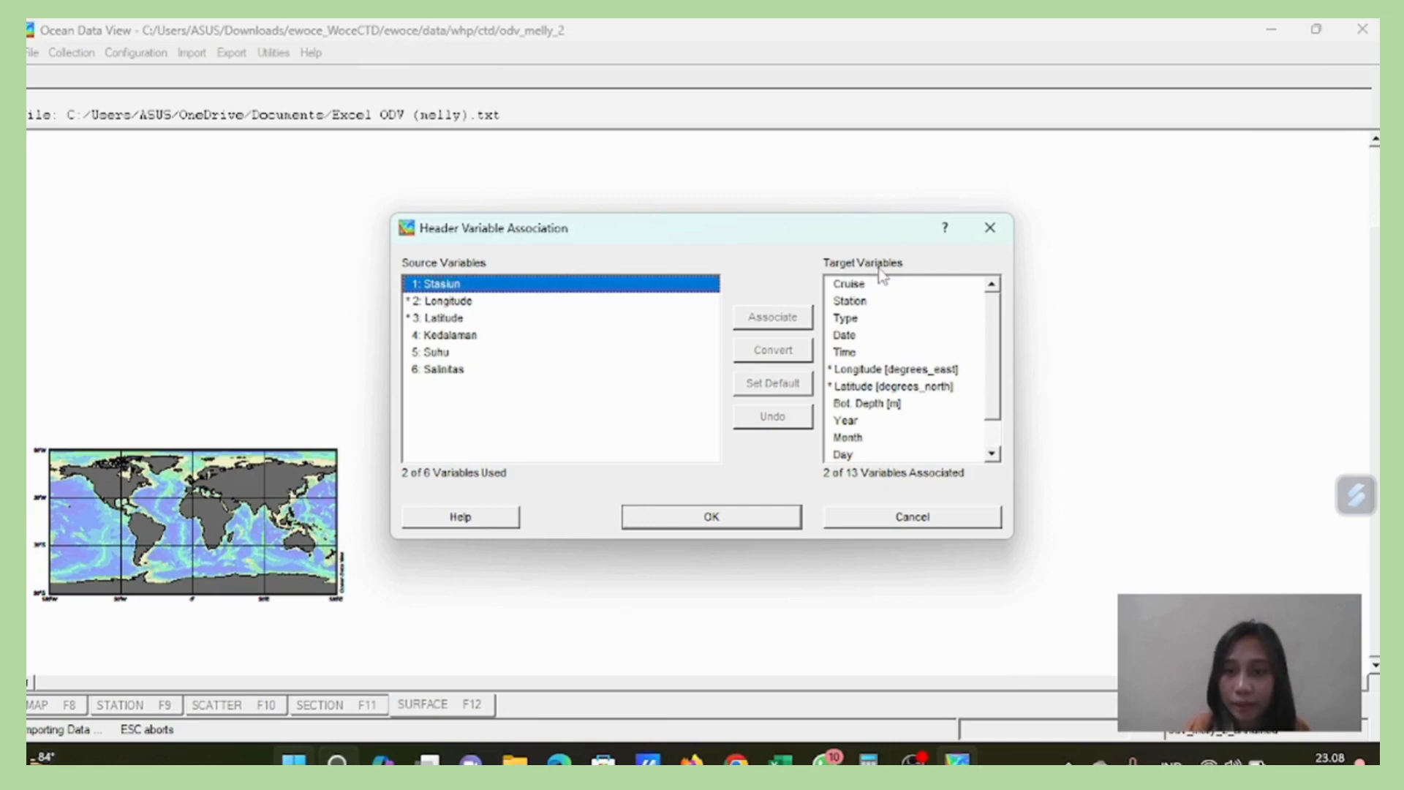
{"action": "left_click", "coordinate": [860, 305]}
{"action": "left_click", "coordinate": [784, 323]}
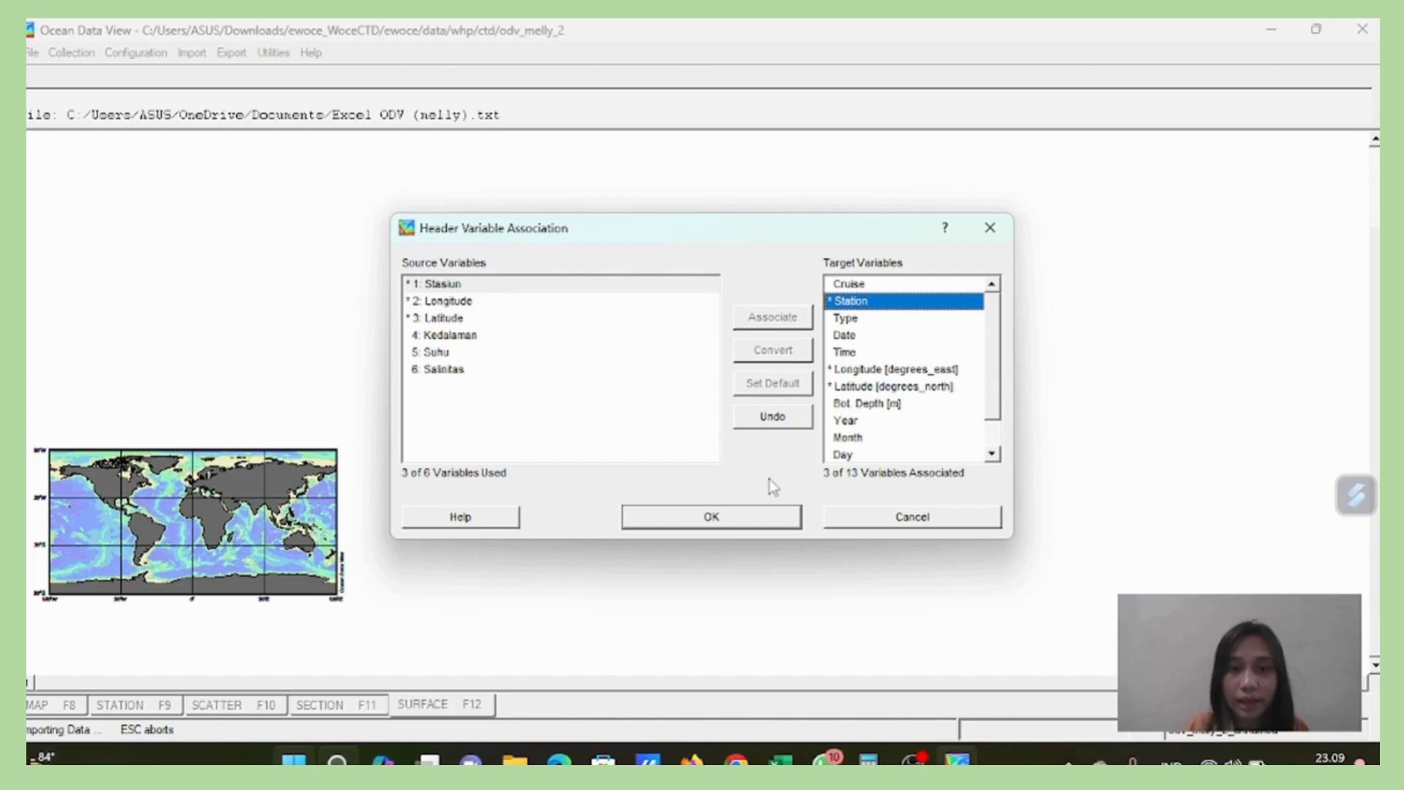
{"action": "left_click", "coordinate": [745, 524]}
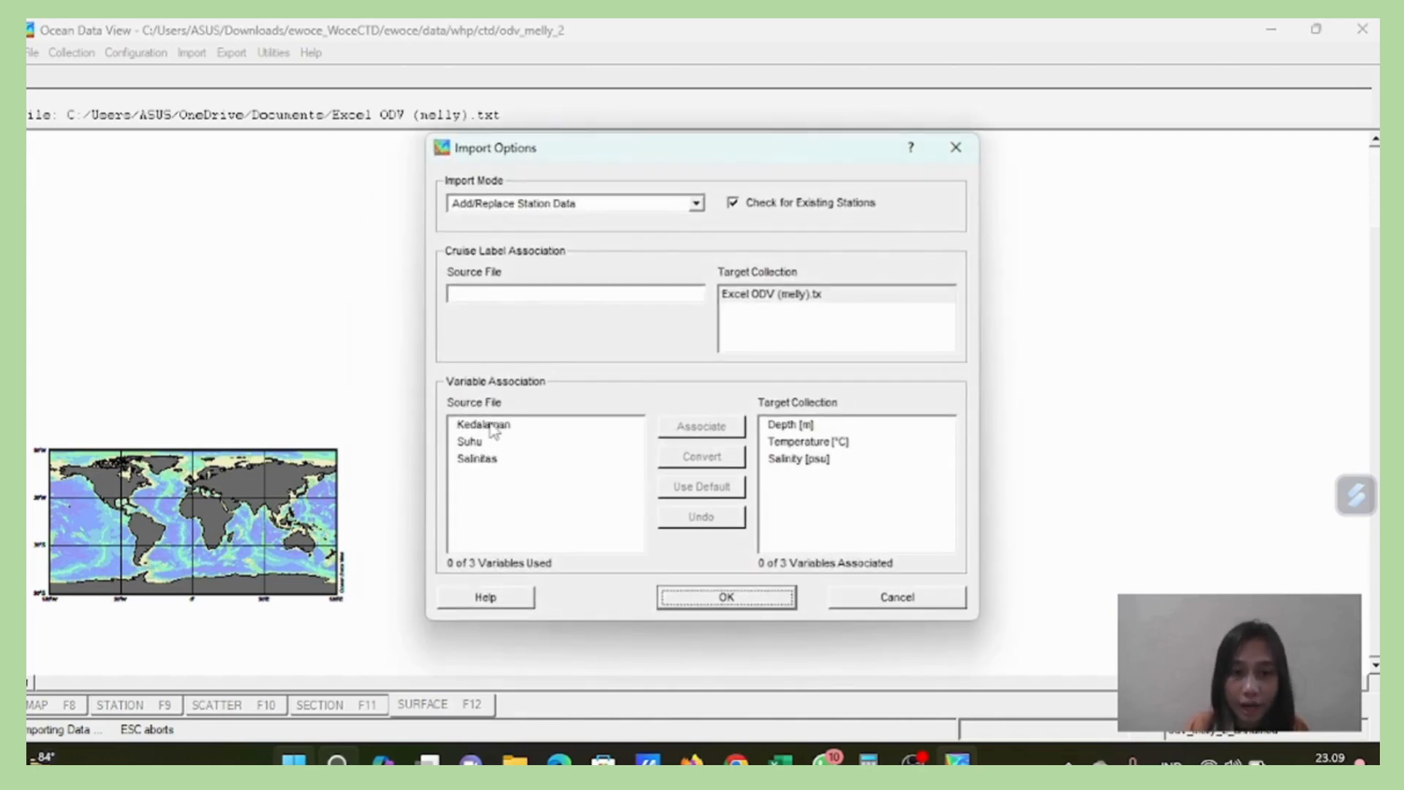
Associate Kedalaman with Depth [m], Suhu with Temperature [°C] and Salinitas with Salinity [psu] in the import options.
{"action": "left_click", "coordinate": [518, 430]}
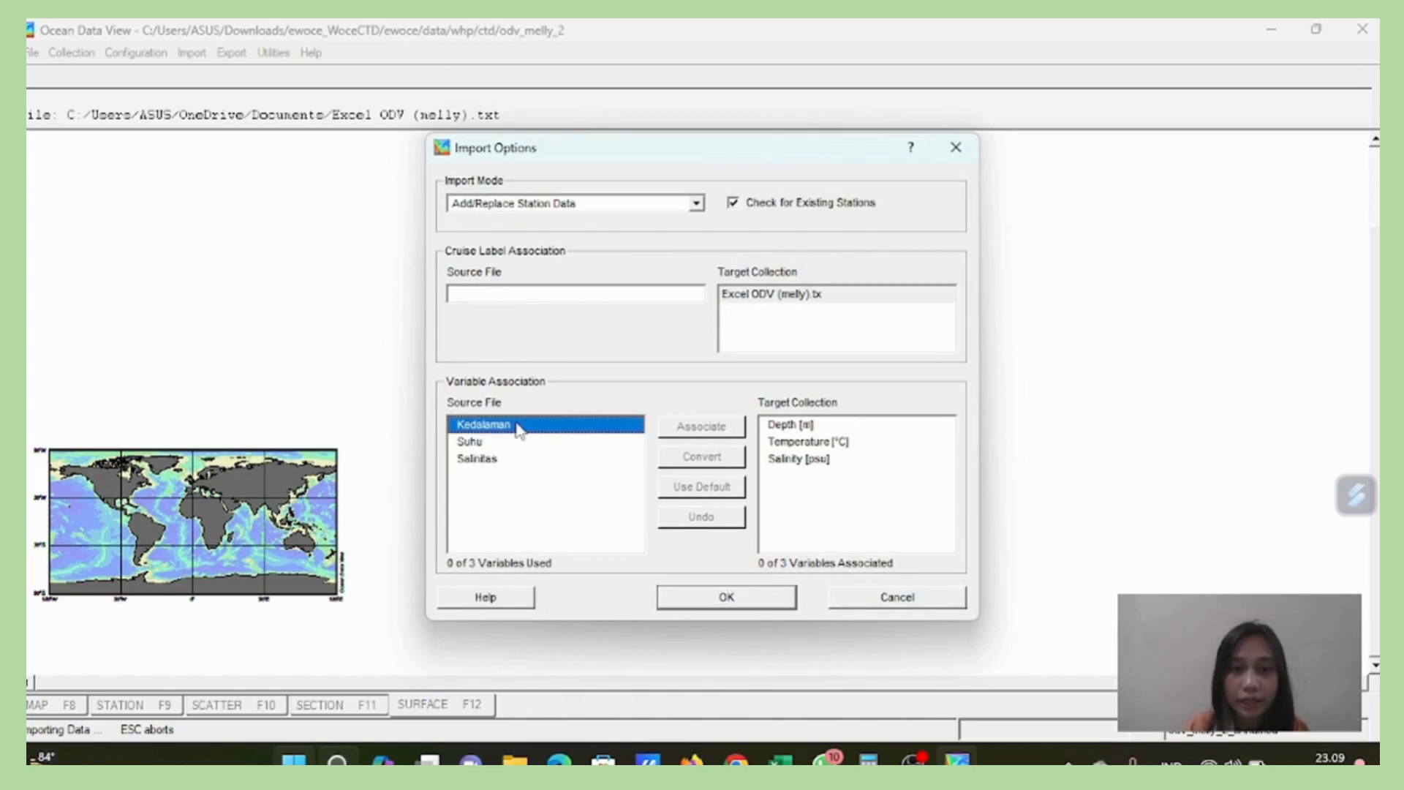
{"action": "left_click", "coordinate": [804, 430]}
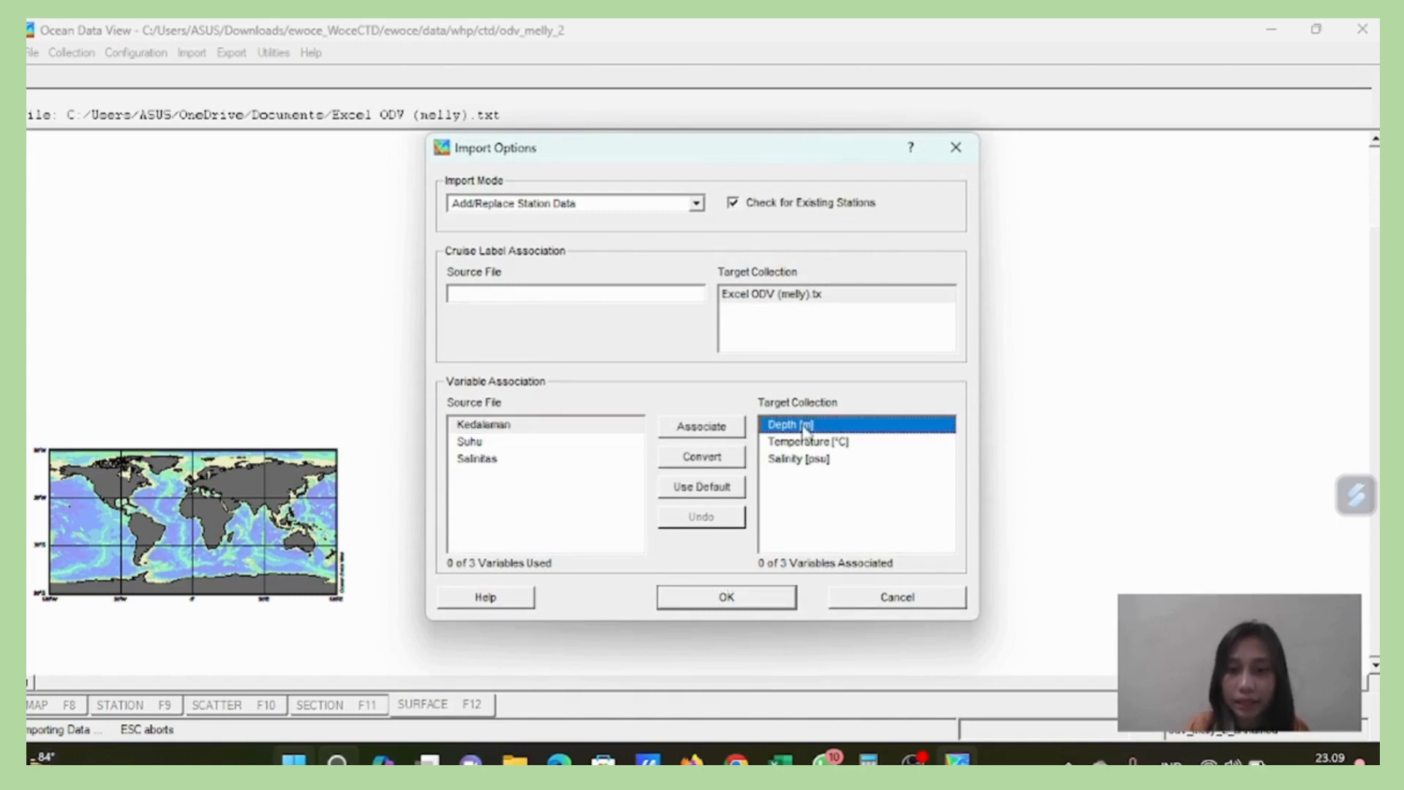
{"action": "left_click", "coordinate": [717, 427]}
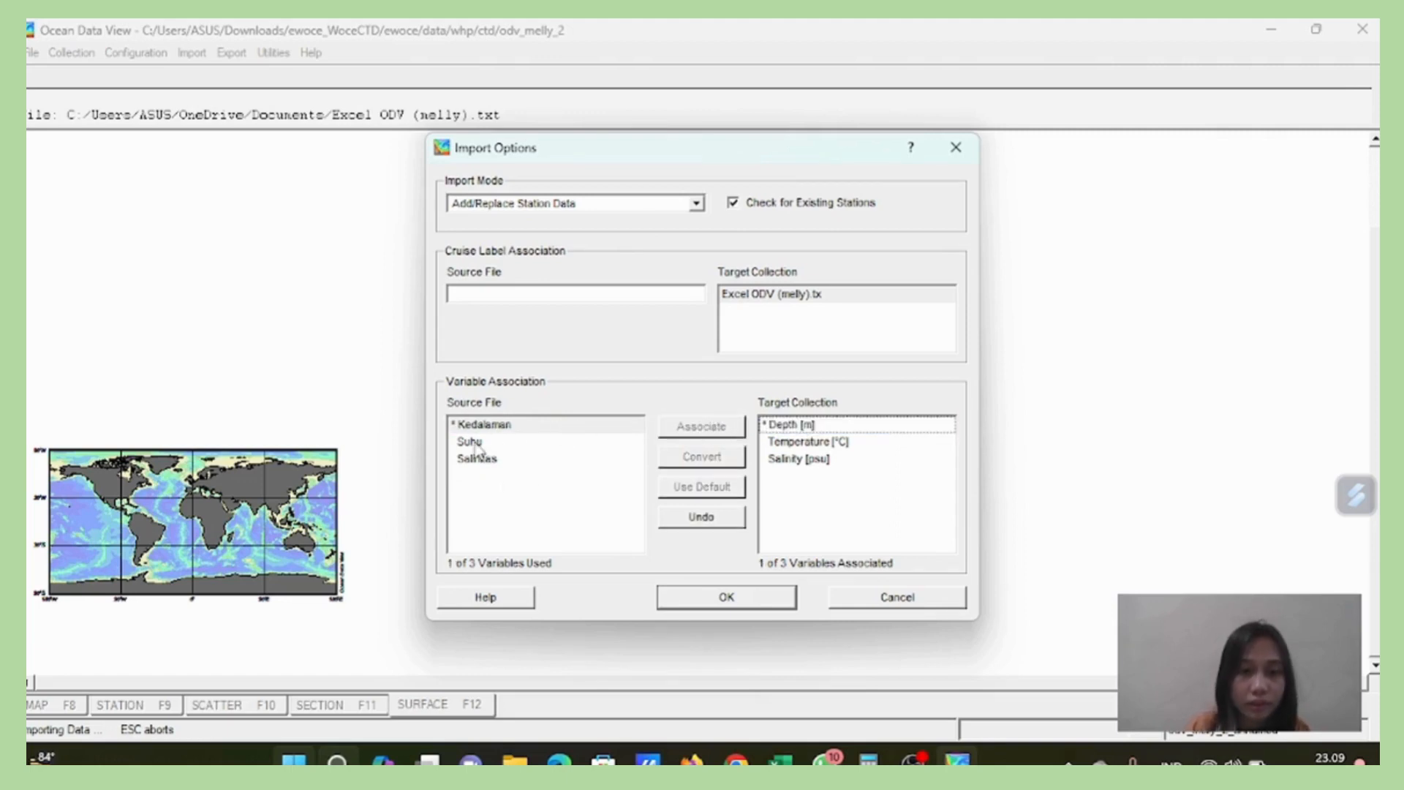
{"action": "left_click", "coordinate": [481, 444]}
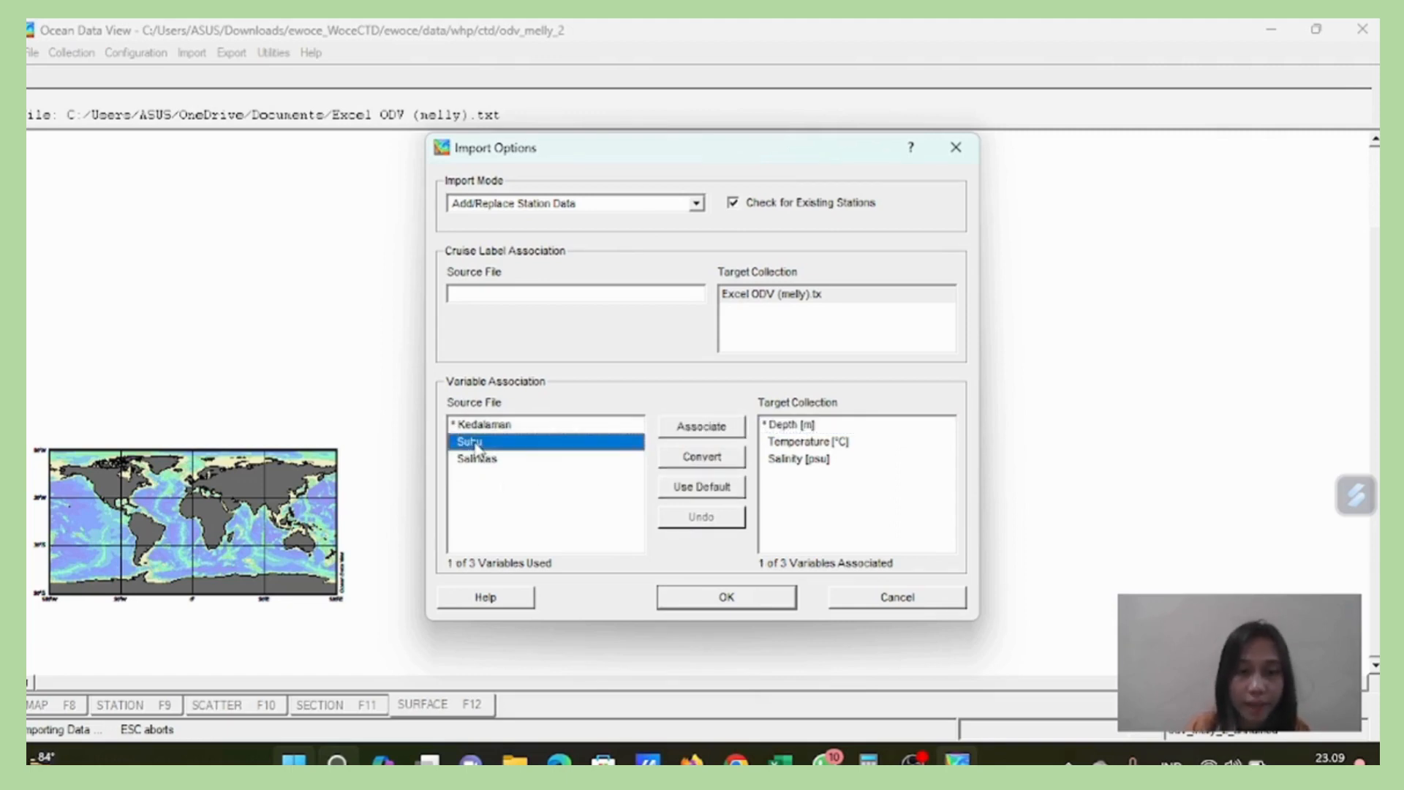
{"action": "left_click", "coordinate": [841, 445]}
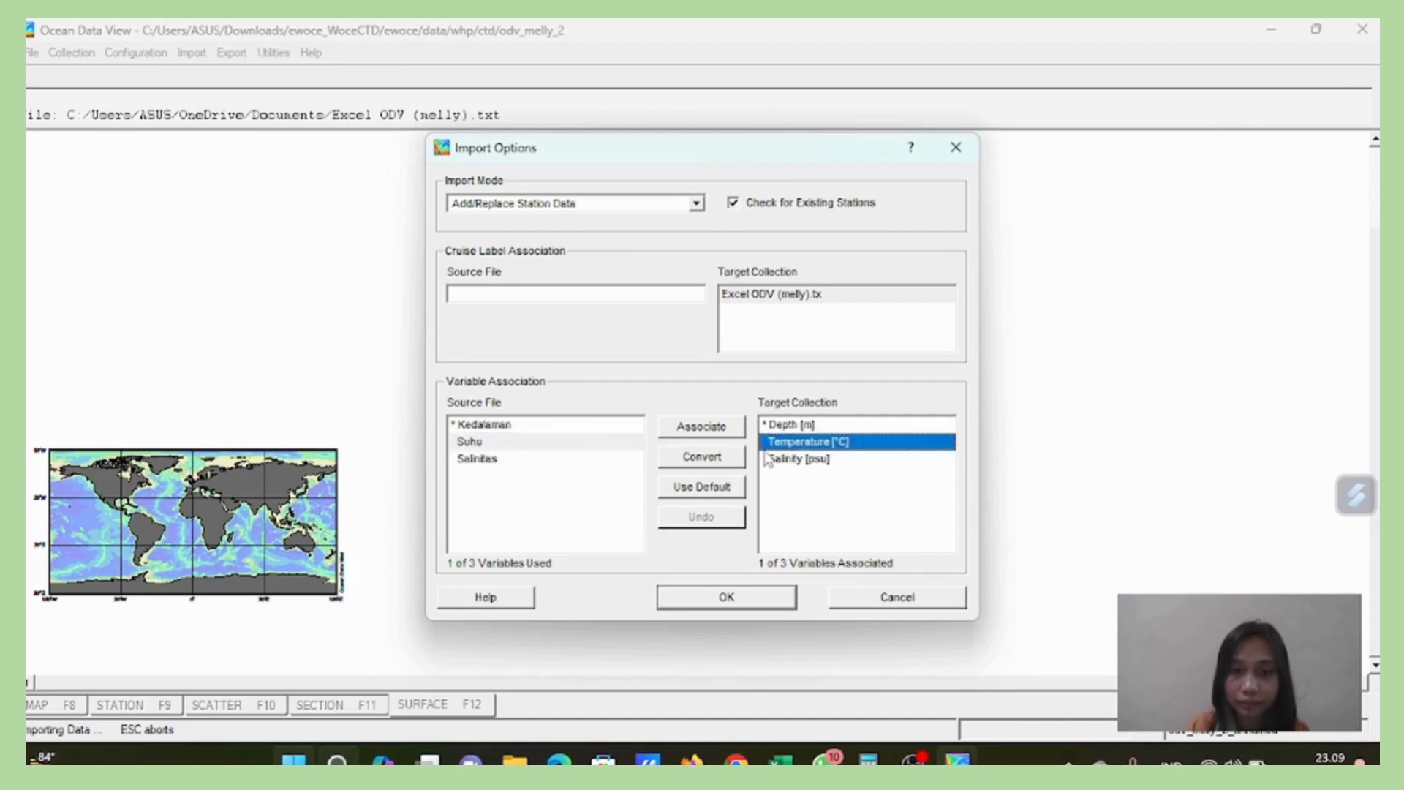
{"action": "left_click", "coordinate": [706, 435]}
{"action": "left_click", "coordinate": [529, 462]}
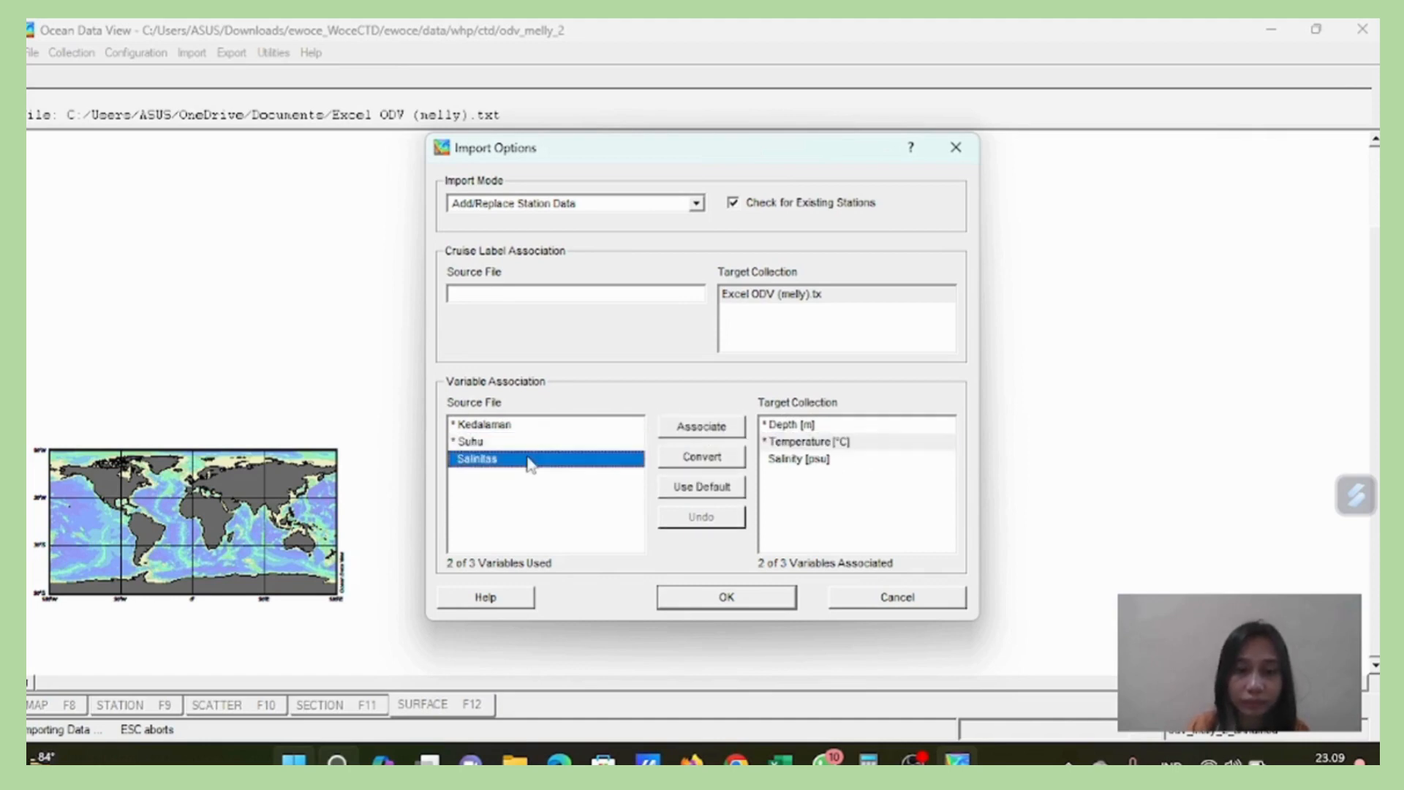
{"action": "left_click", "coordinate": [820, 459]}
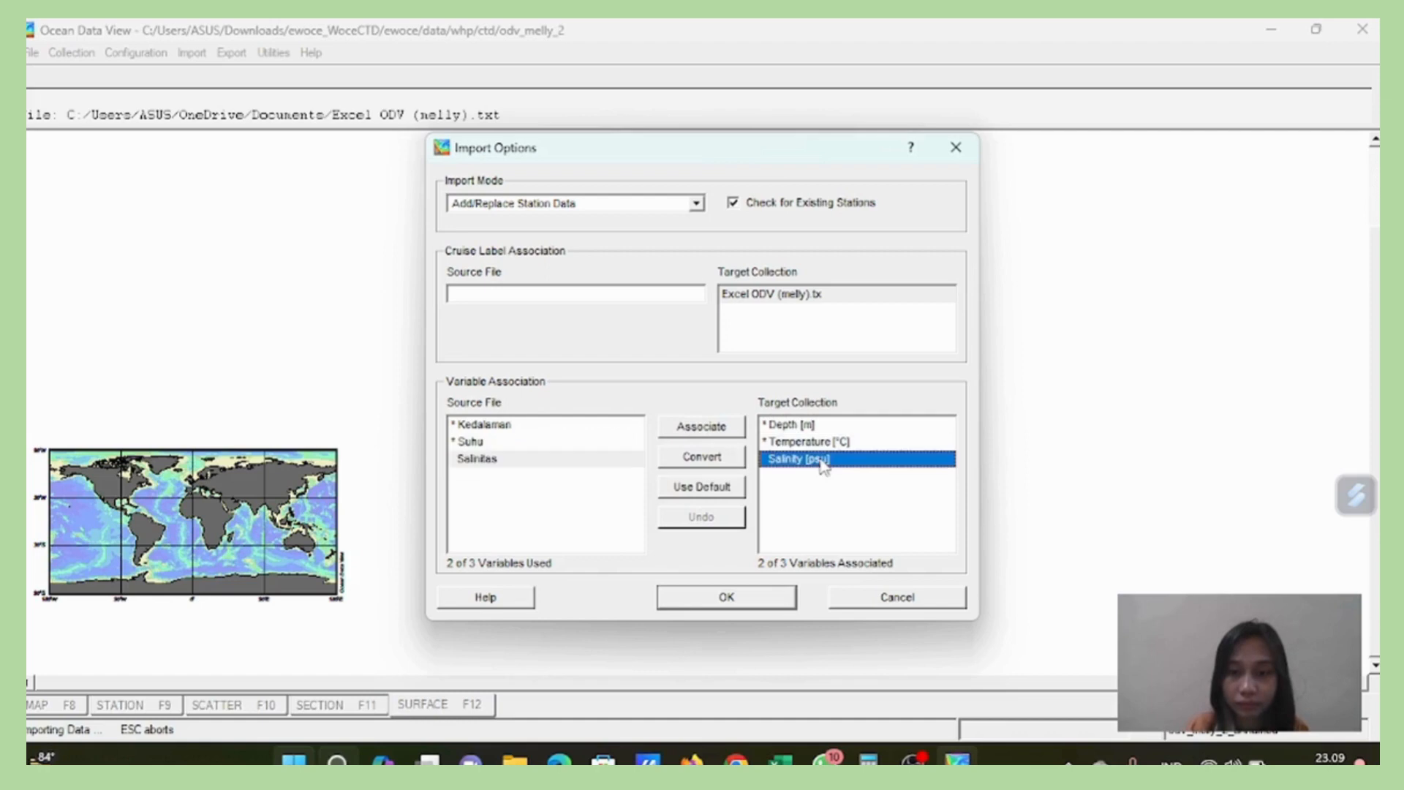
{"action": "left_click", "coordinate": [716, 431]}
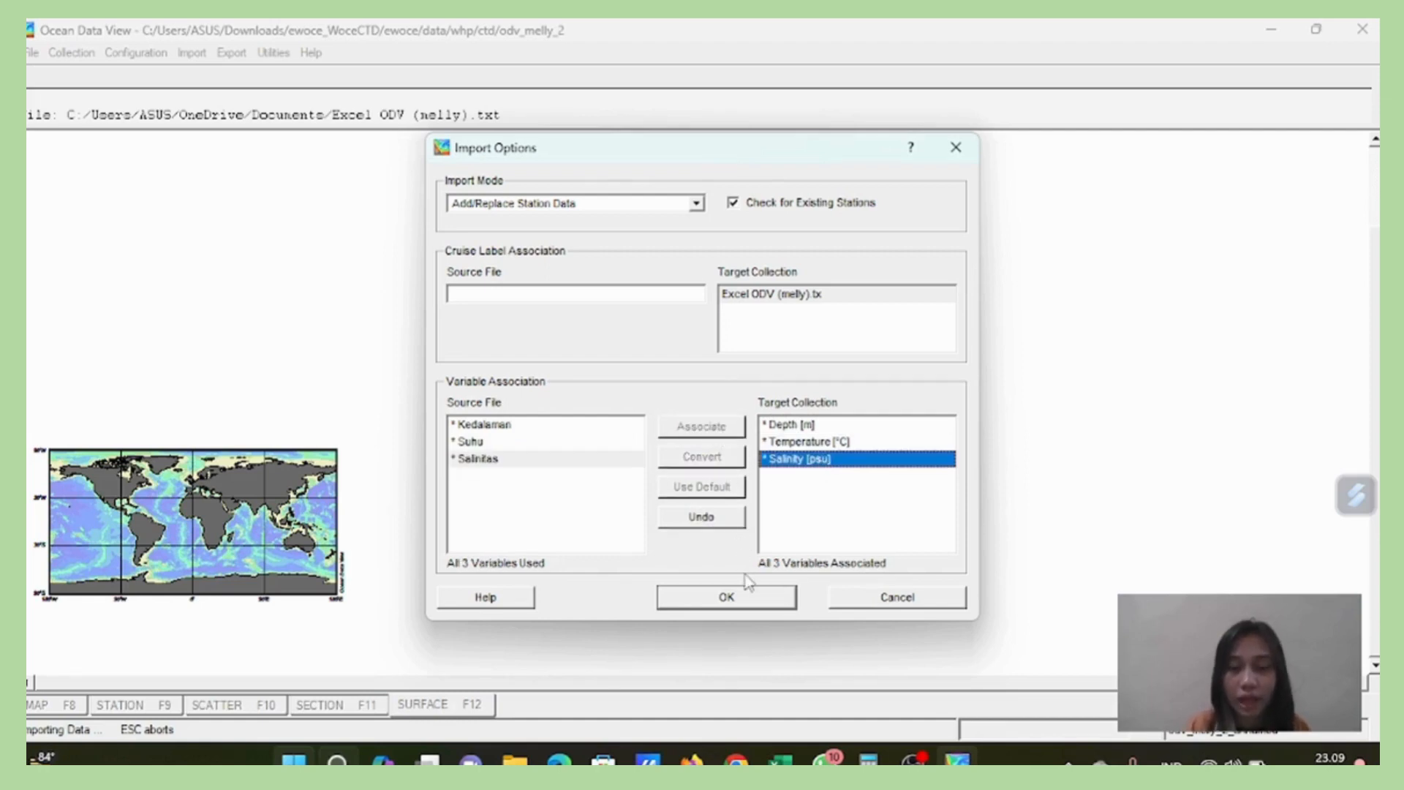
Run the import, replacing all stations already in the collection.
{"action": "left_click", "coordinate": [745, 604]}
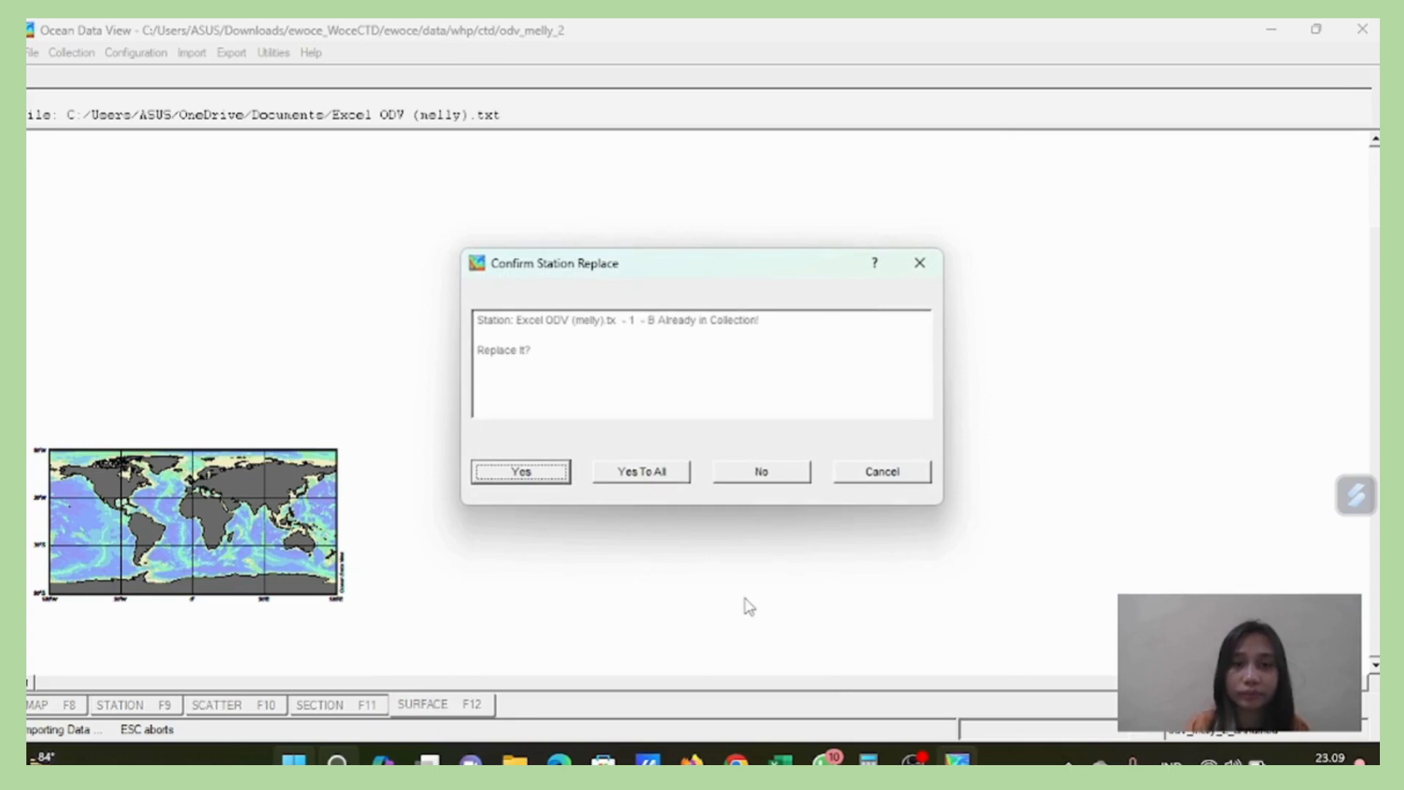
{"action": "left_click", "coordinate": [656, 475]}
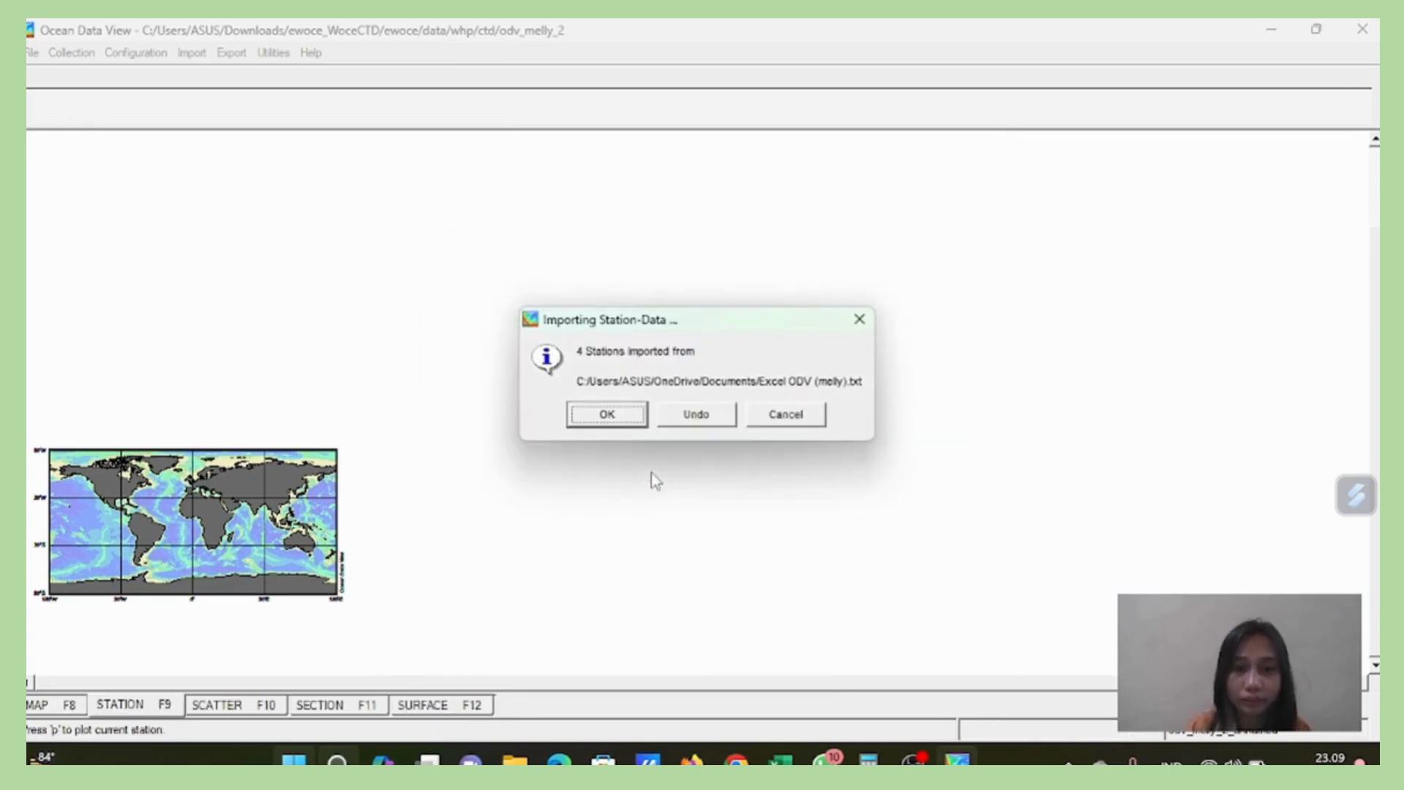
{"action": "left_click", "coordinate": [621, 418]}
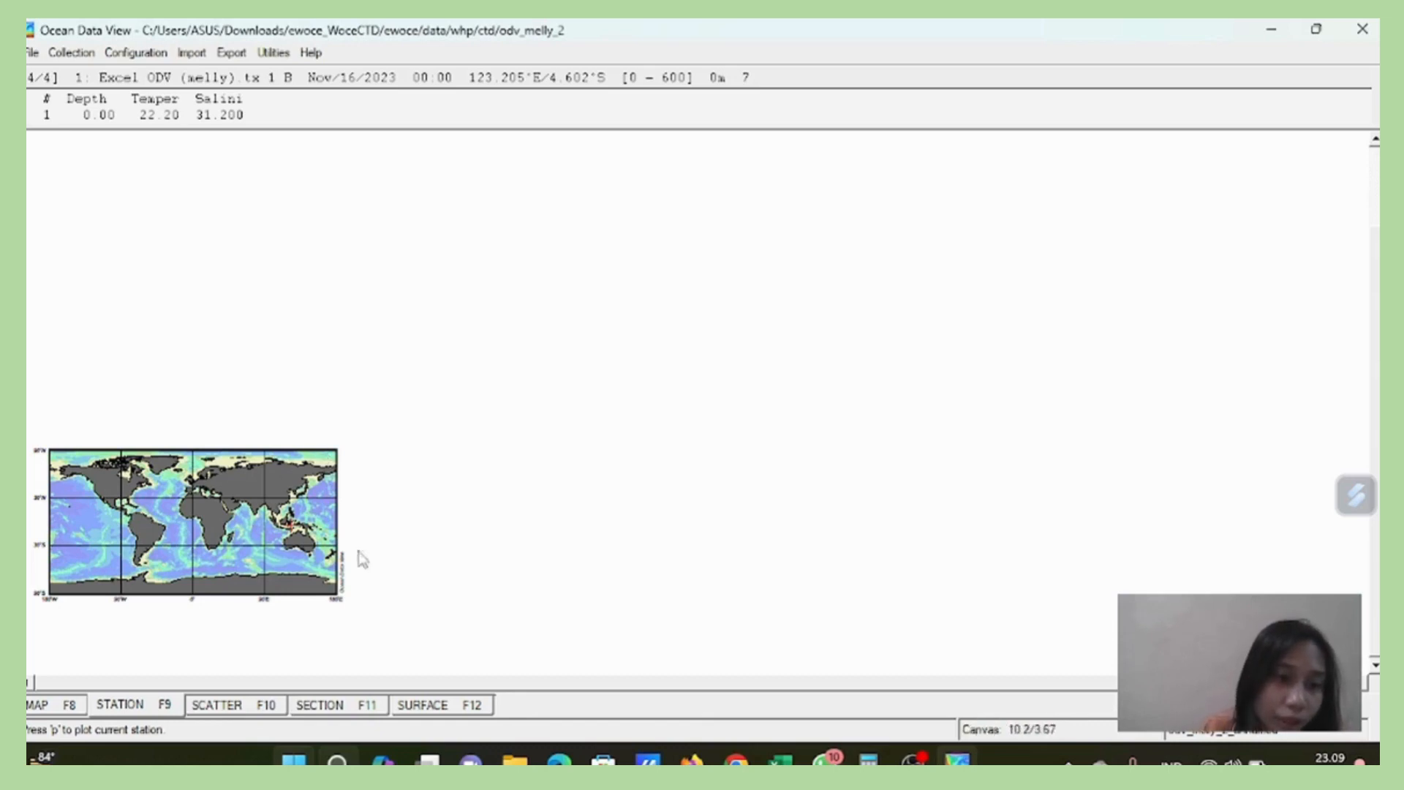
Zoom the station map to the Indonesian region, from about 83°E and 37°N down to northern Australia.
{"action": "right_click", "coordinate": [254, 534]}
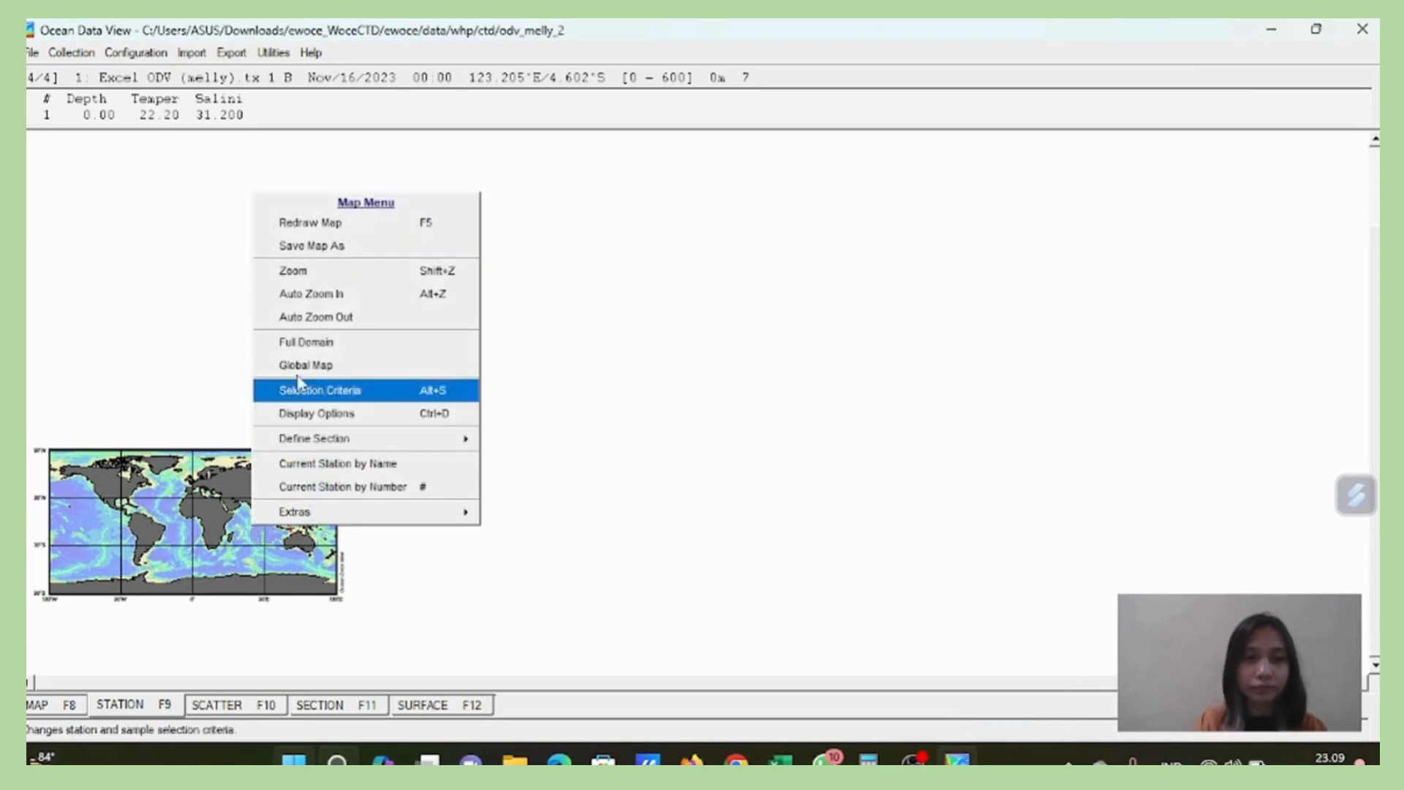
{"action": "left_click", "coordinate": [341, 276]}
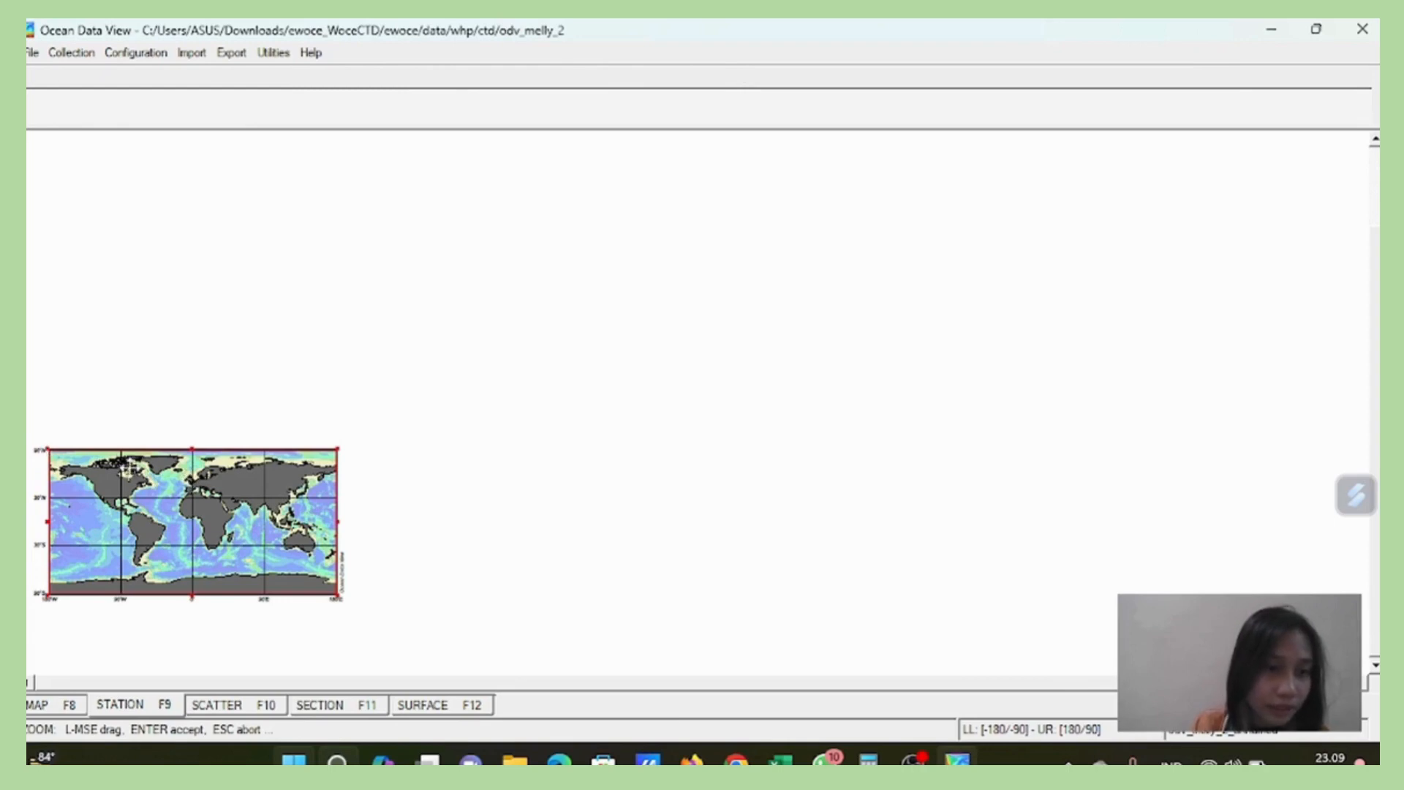
{"action": "left_click_drag", "start_coordinate": [44, 444], "coordinate": [256, 488]}
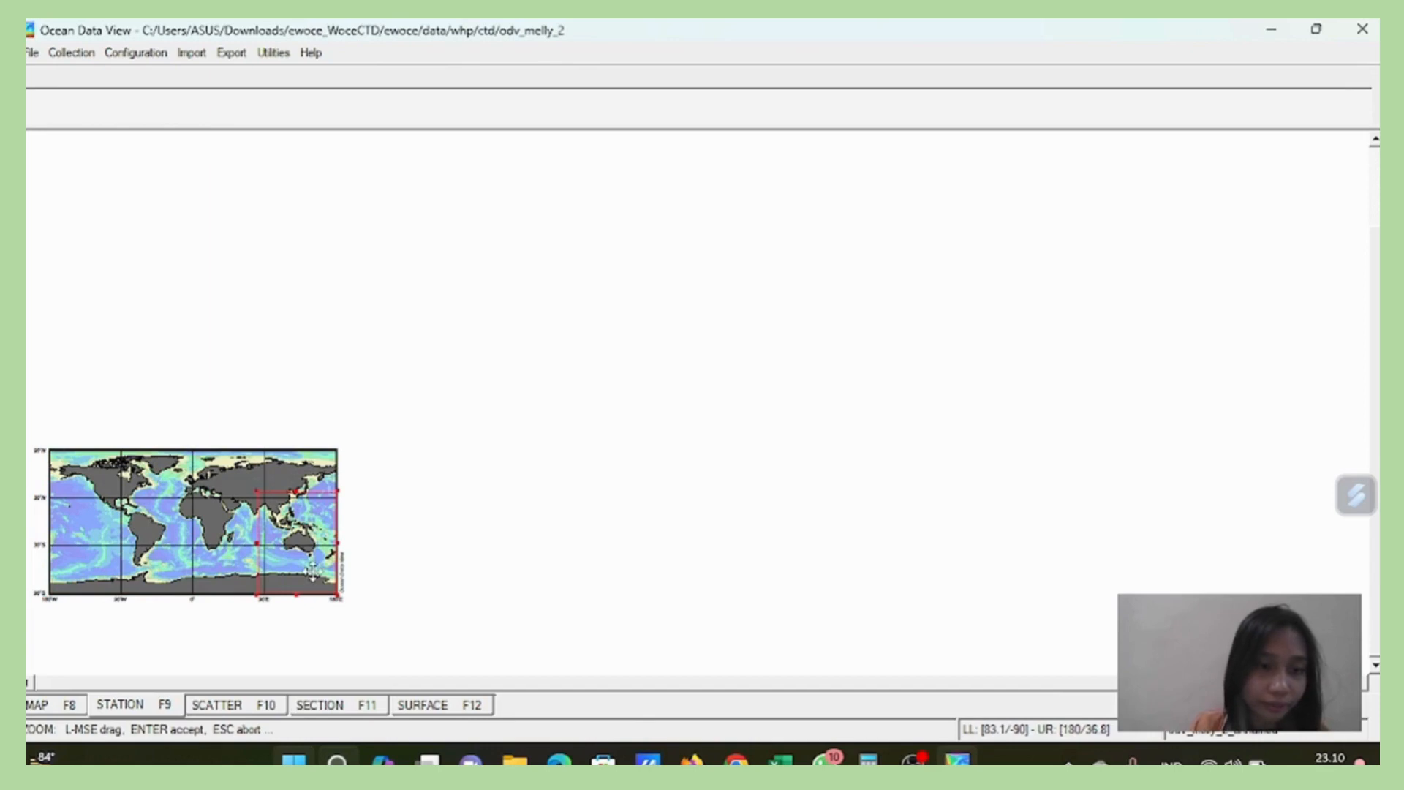
{"action": "left_click_drag", "start_coordinate": [337, 594], "coordinate": [322, 545]}
{"action": "key", "text": "Return"}
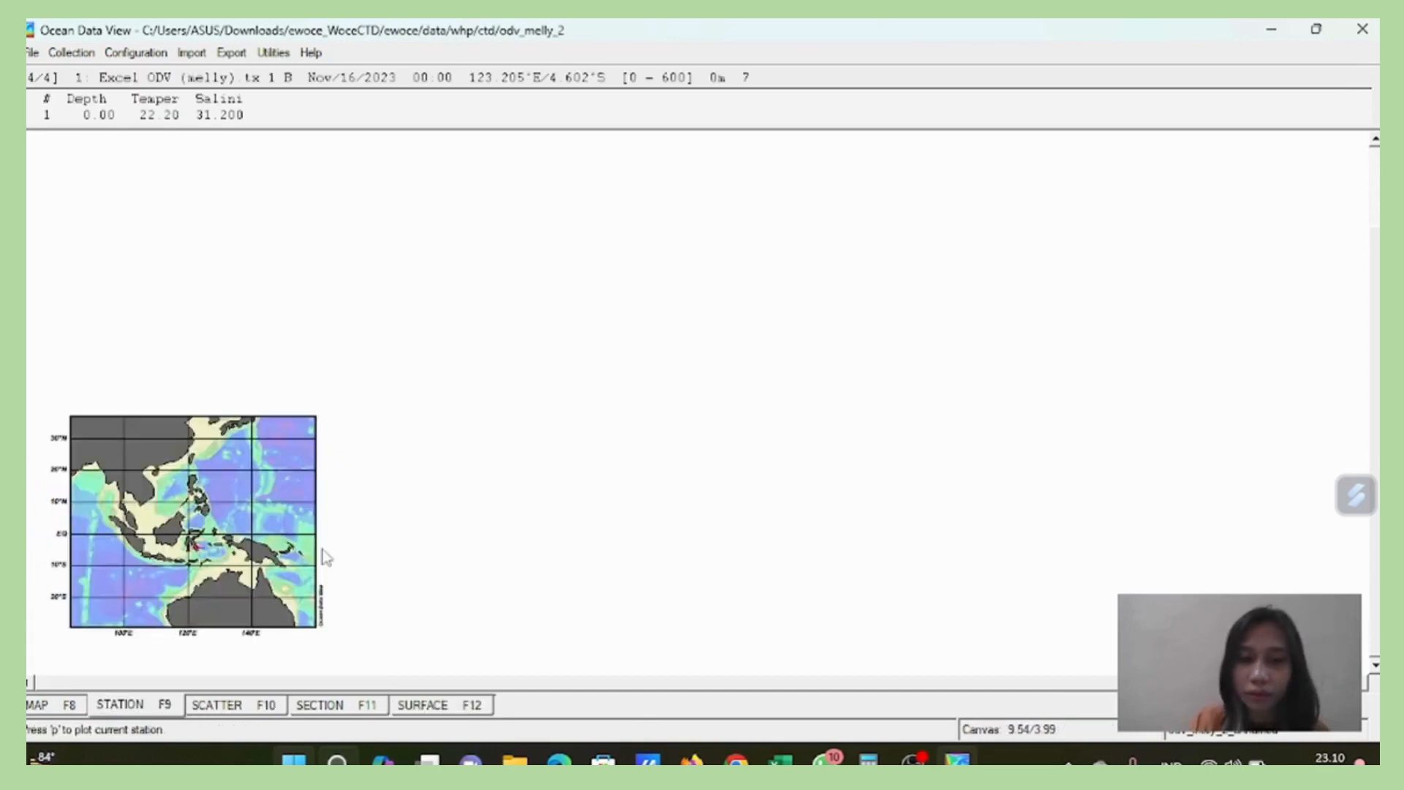
Set the station dot size to 33 in the map's display options.
{"action": "right_click", "coordinate": [323, 557]}
{"action": "left_click", "coordinate": [370, 441]}
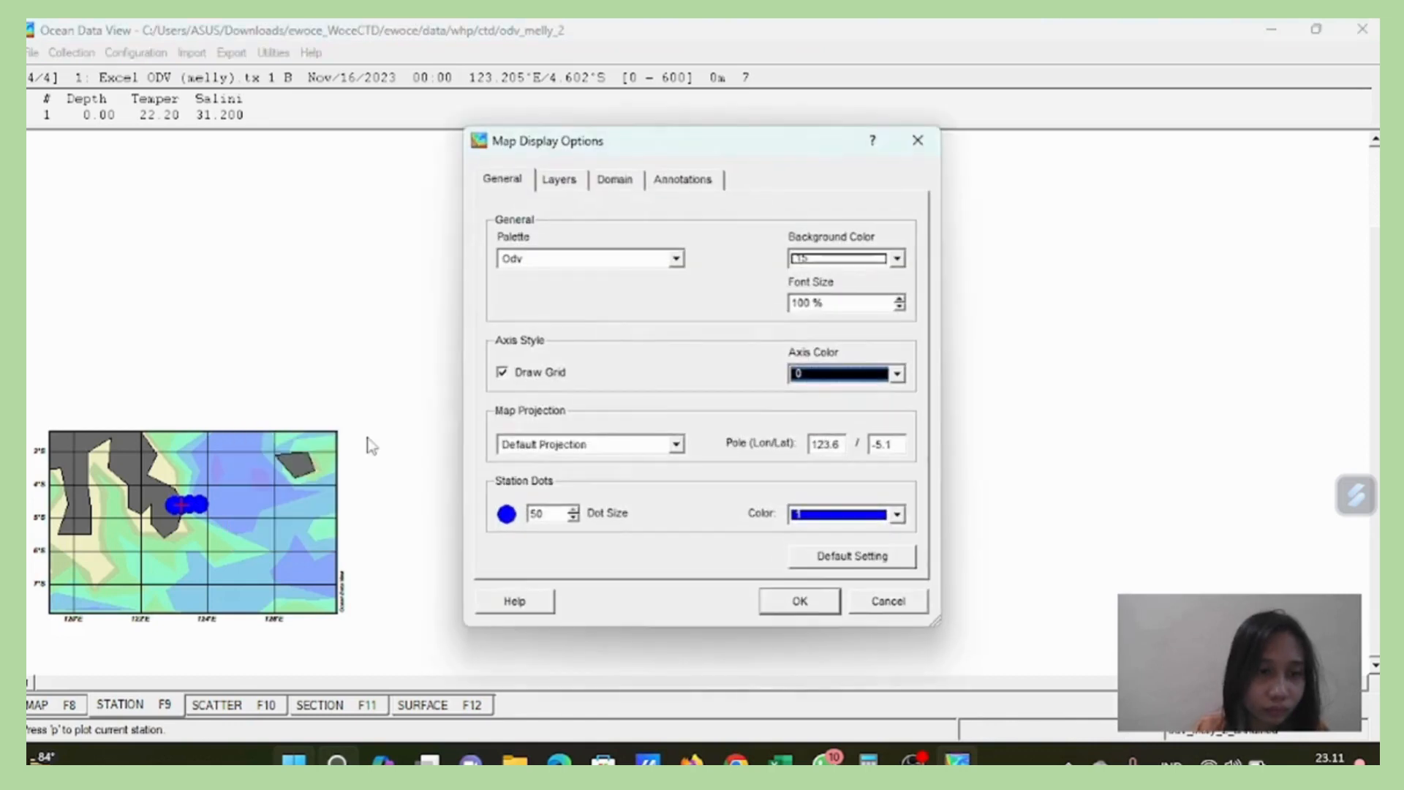
{"action": "left_click", "coordinate": [549, 514]}
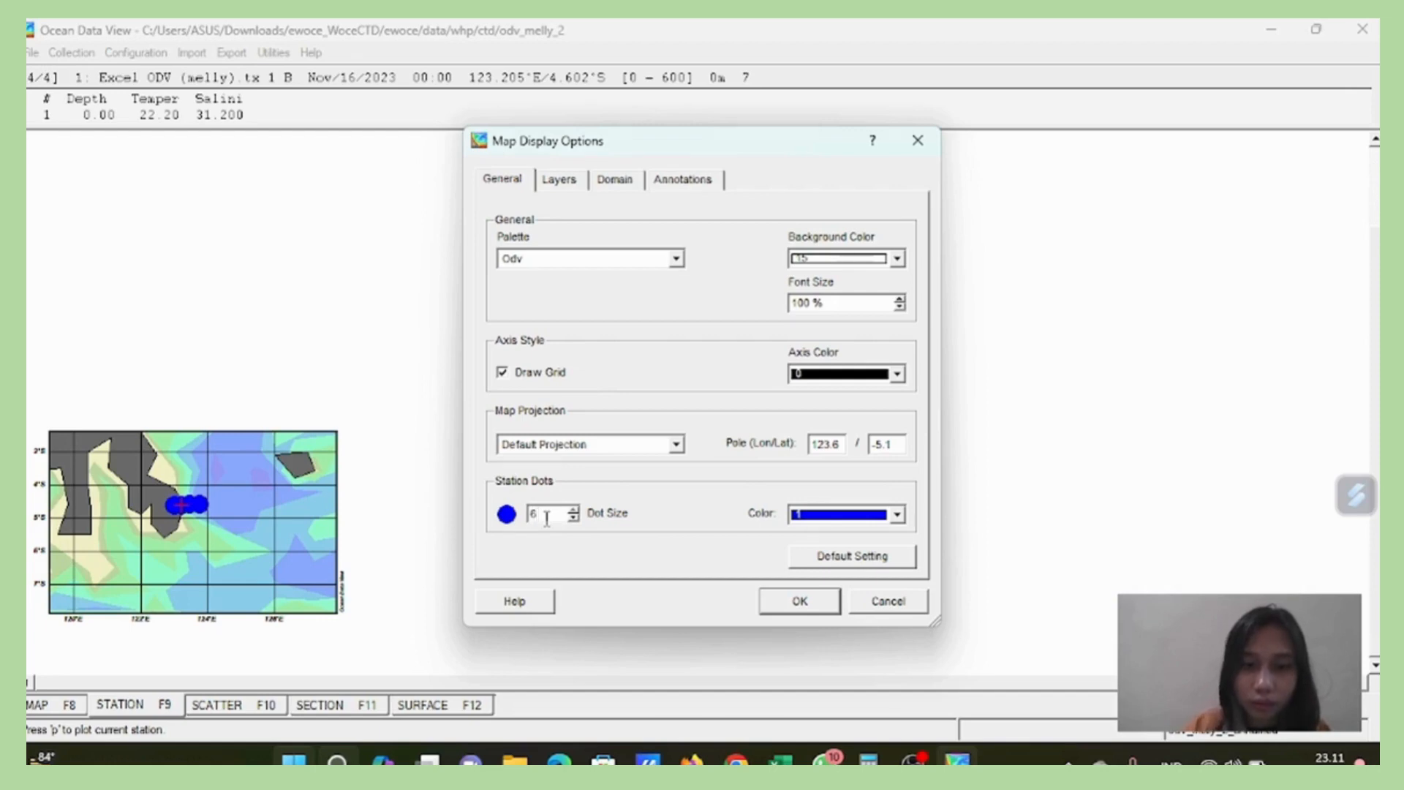
{"action": "key", "text": "BackSpace"}
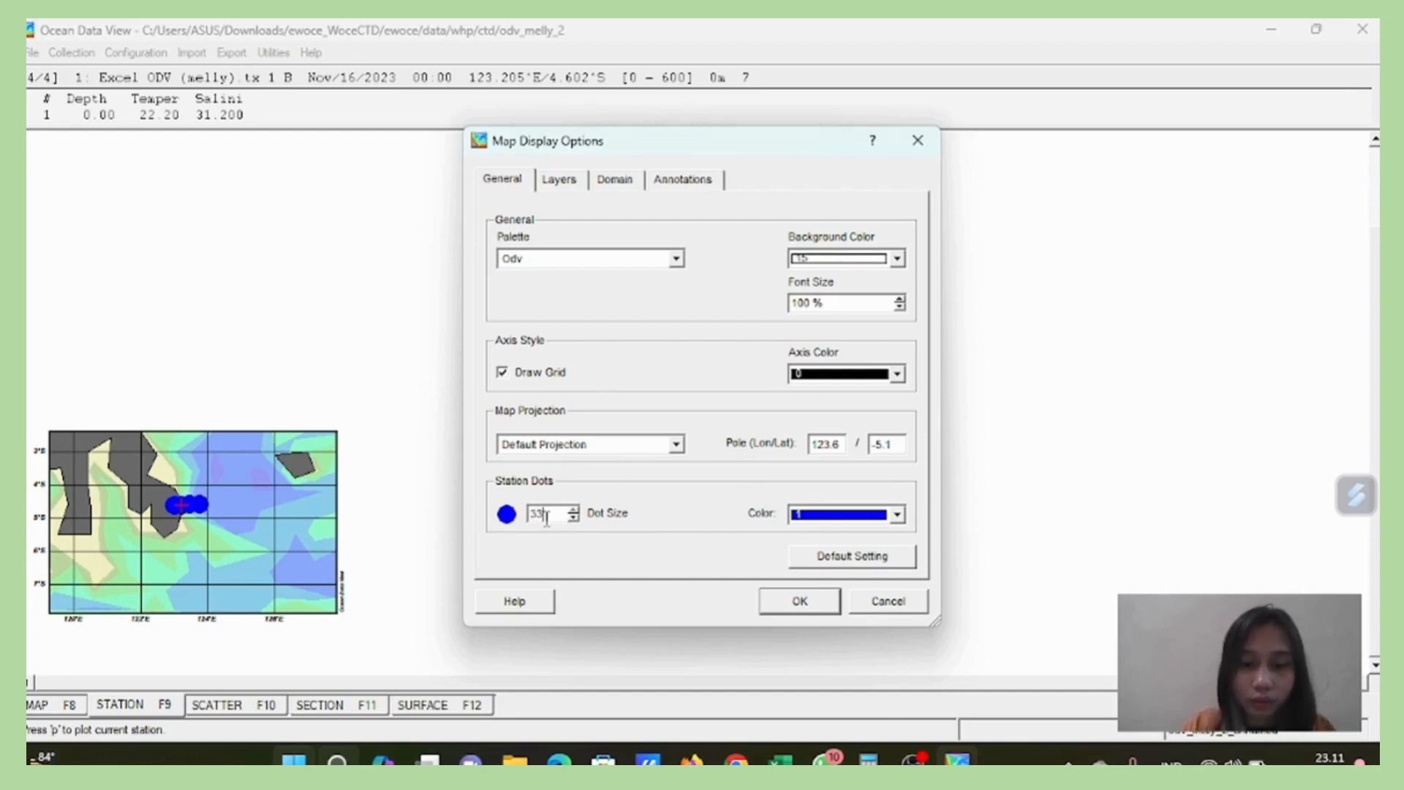
{"action": "left_click", "coordinate": [816, 601]}
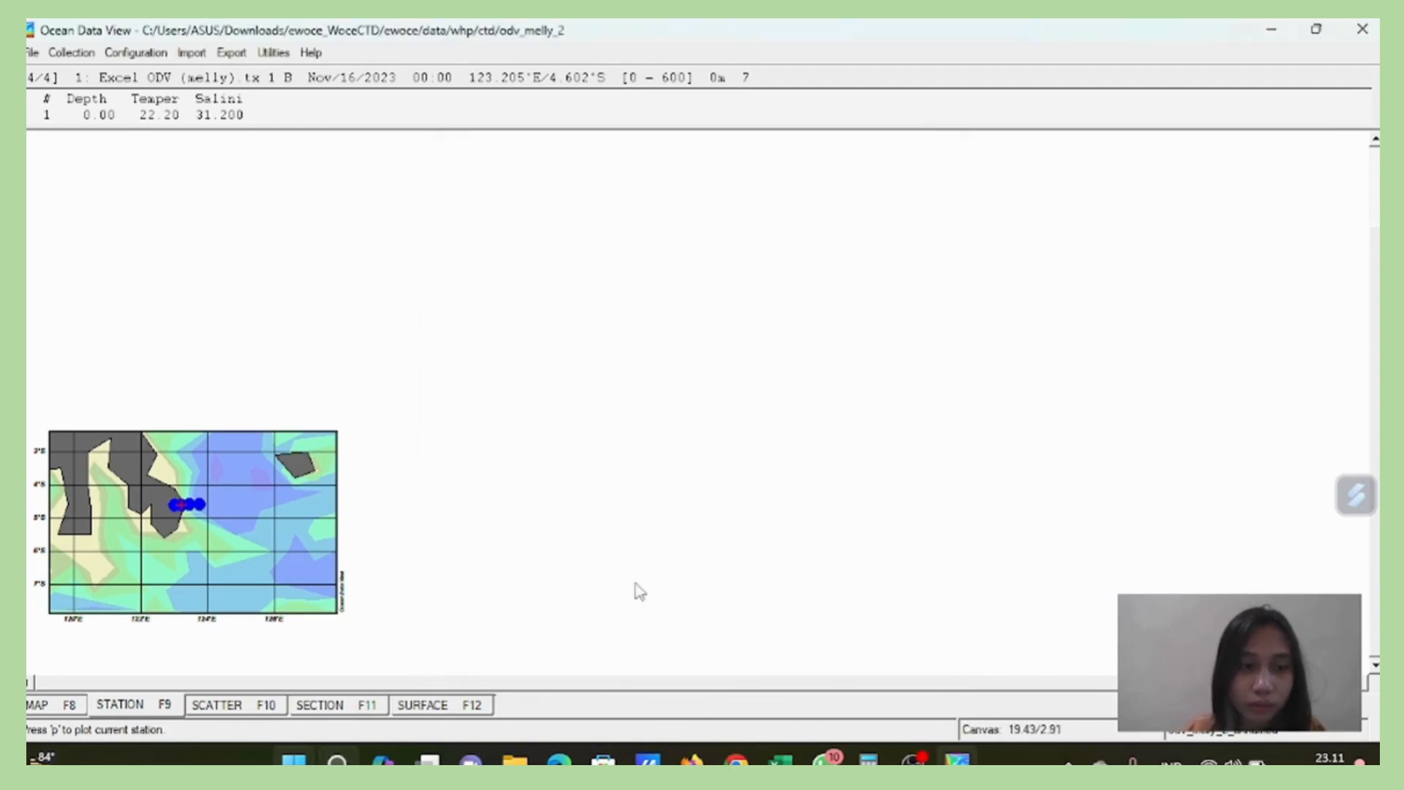
Change the map's station dot size to 45.
{"action": "right_click", "coordinate": [188, 571]}
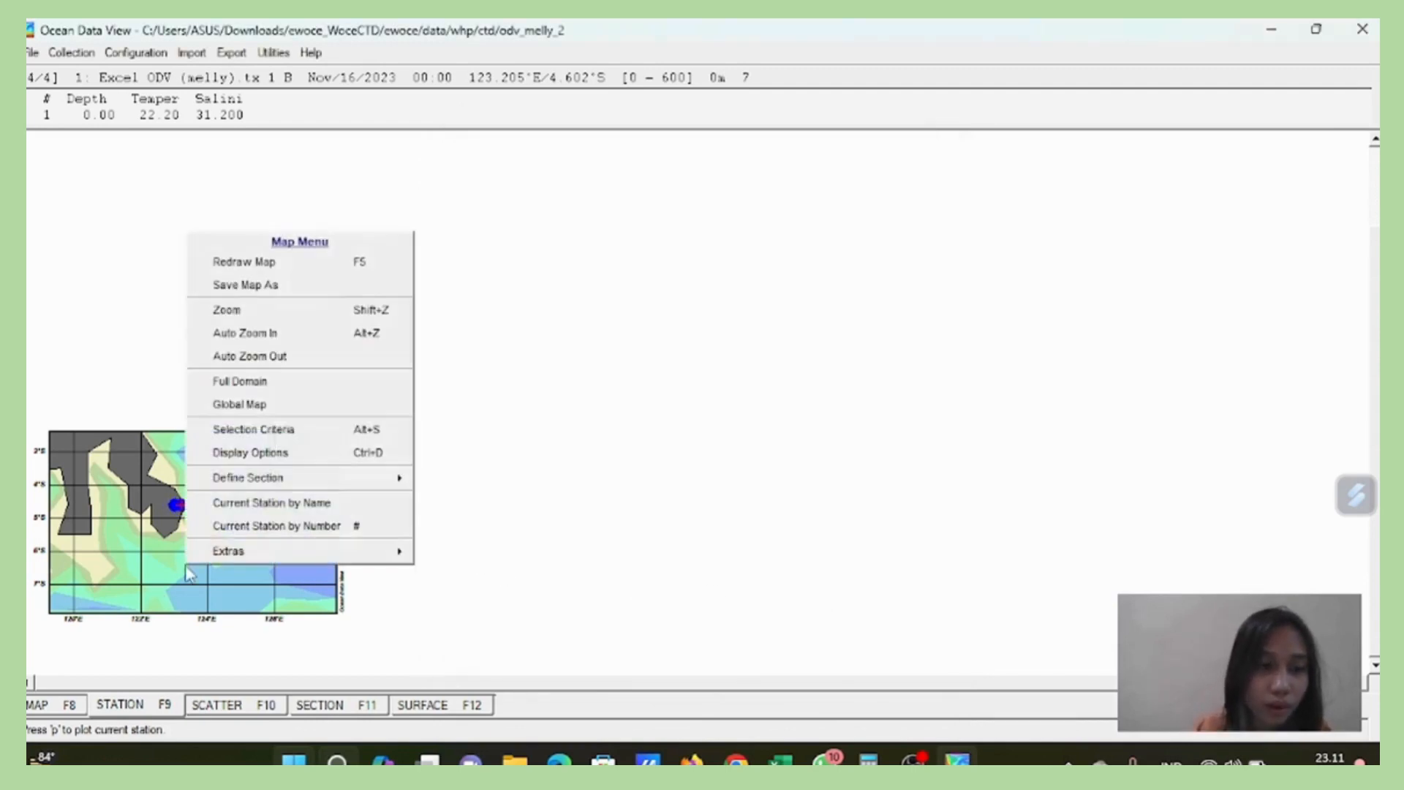
{"action": "left_click", "coordinate": [300, 458]}
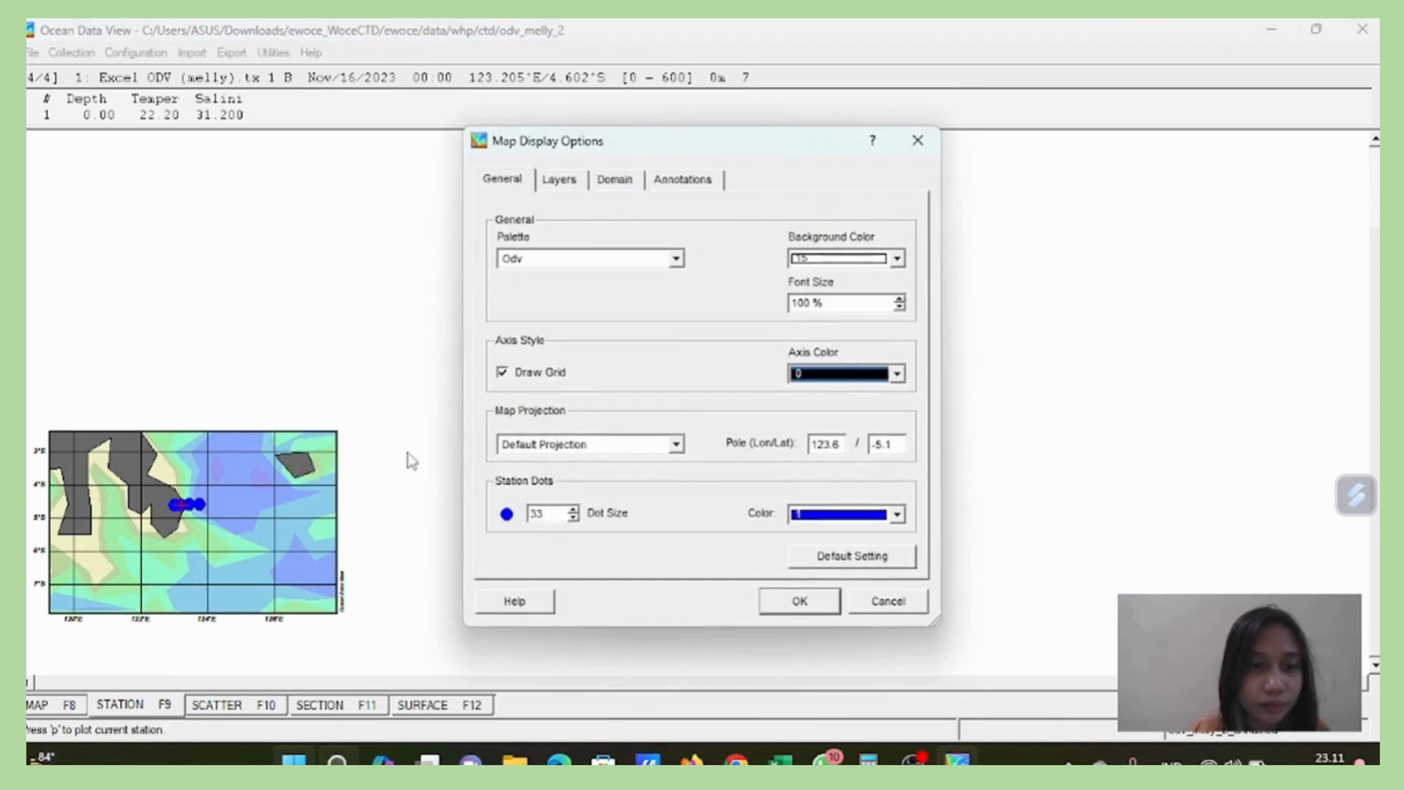
{"action": "left_click", "coordinate": [550, 514]}
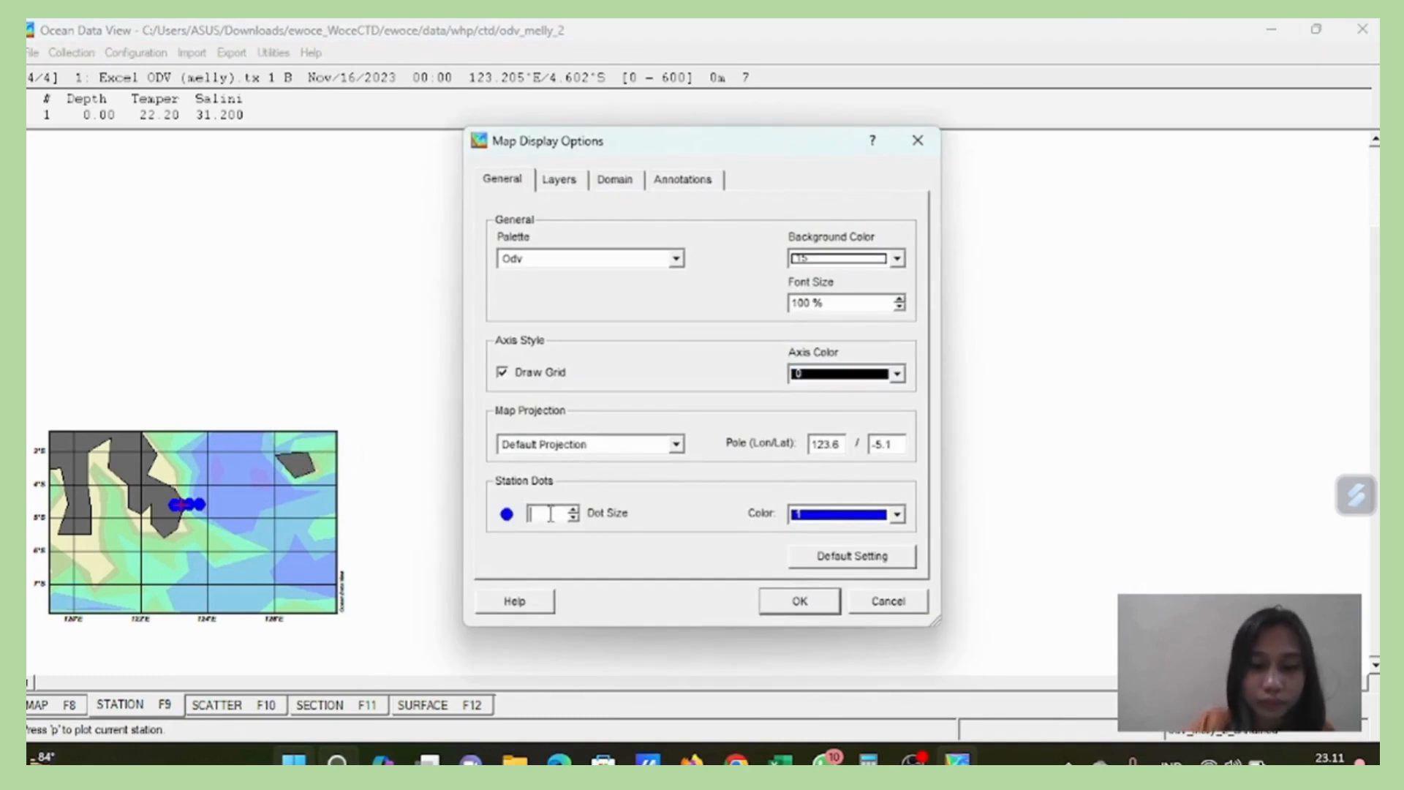
{"action": "type", "text": "45"}
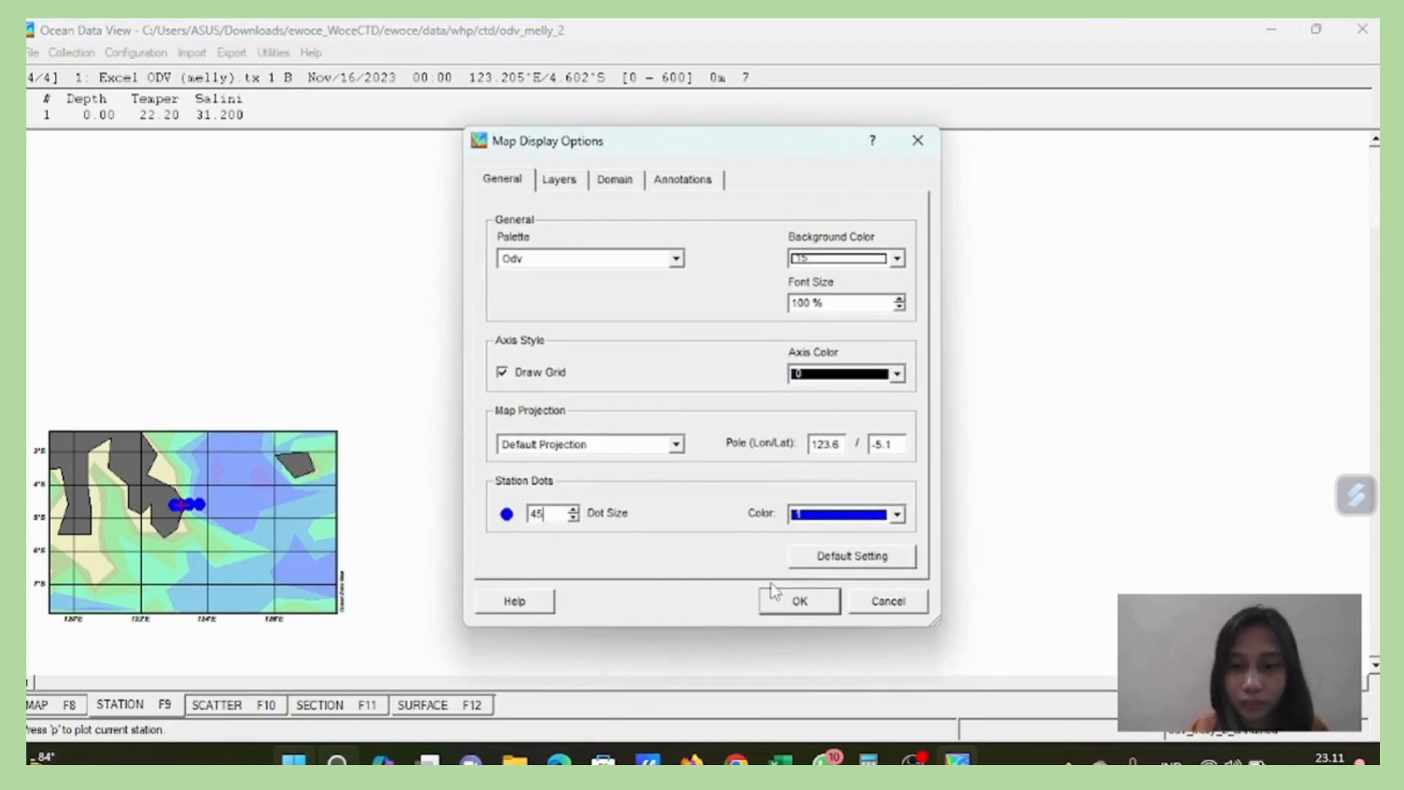
{"action": "left_click", "coordinate": [790, 605]}
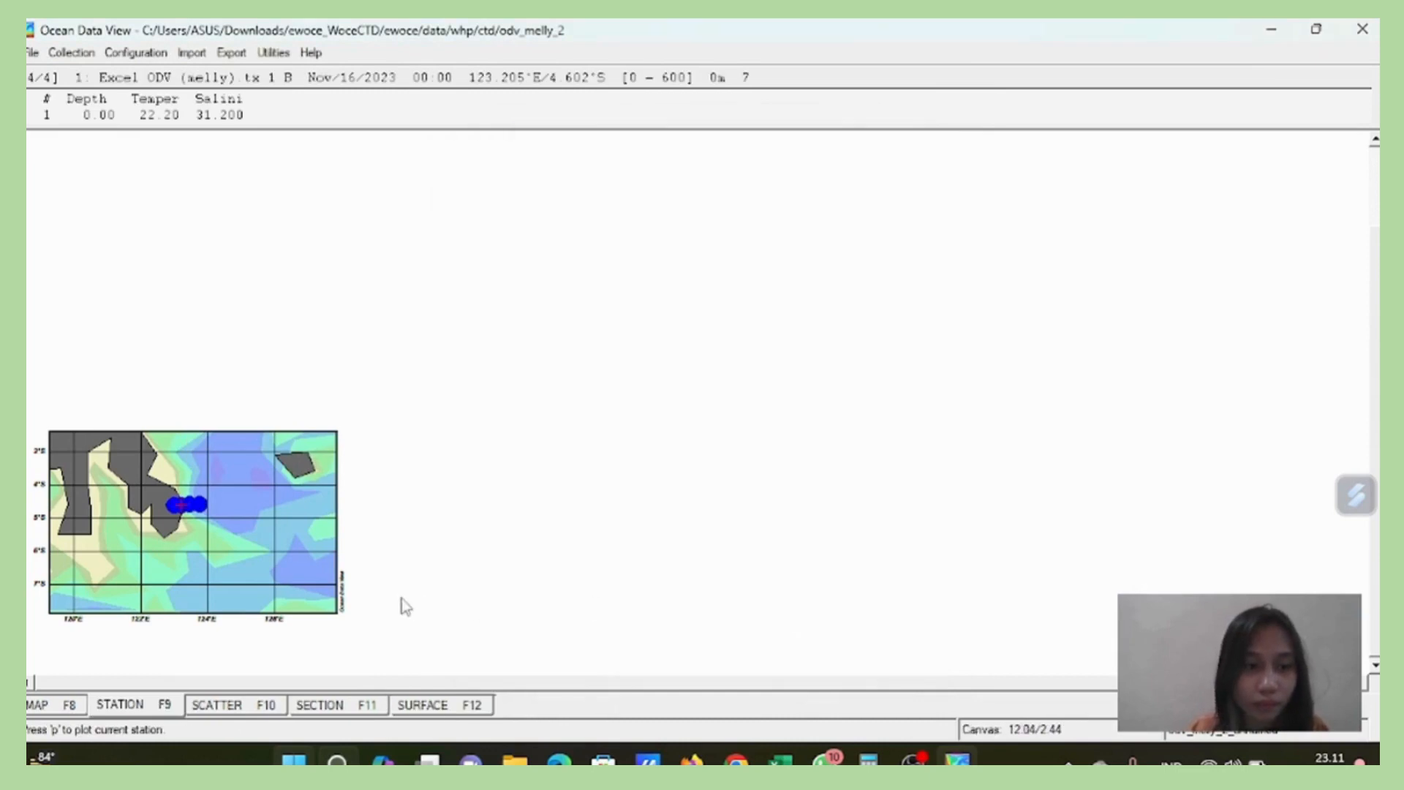
Try to reduce the map's station dots to size 20.
{"action": "right_click", "coordinate": [293, 586]}
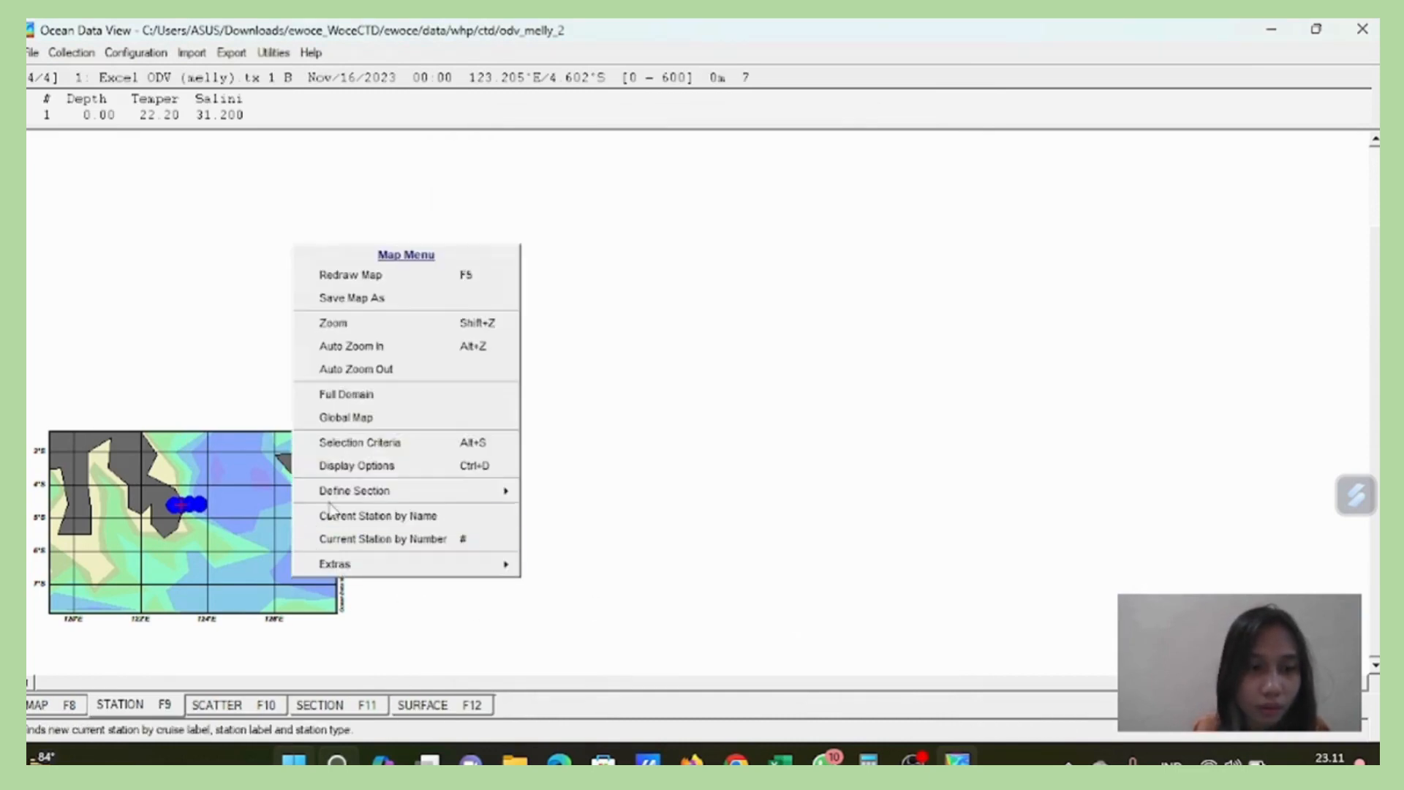
{"action": "left_click", "coordinate": [383, 467]}
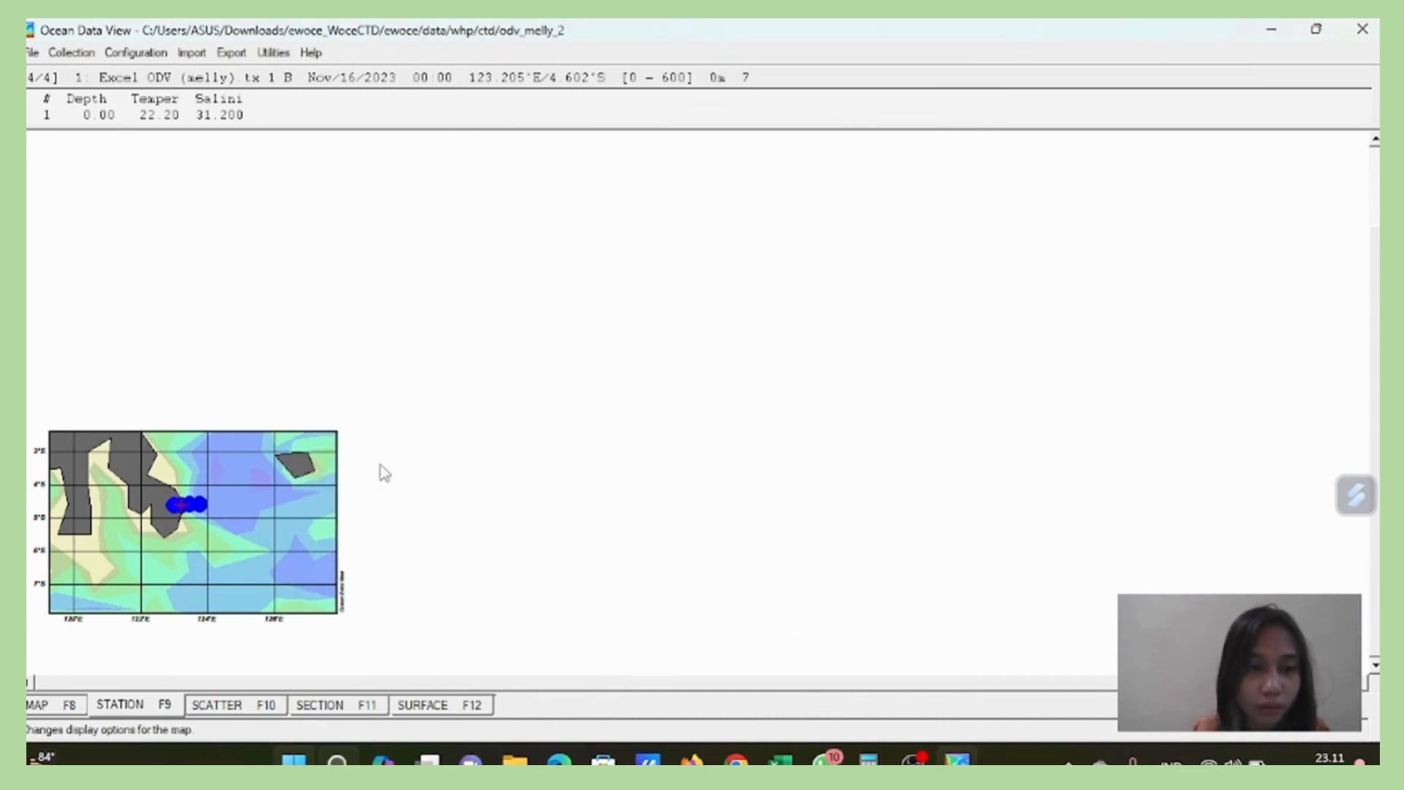
{"action": "left_click", "coordinate": [556, 514]}
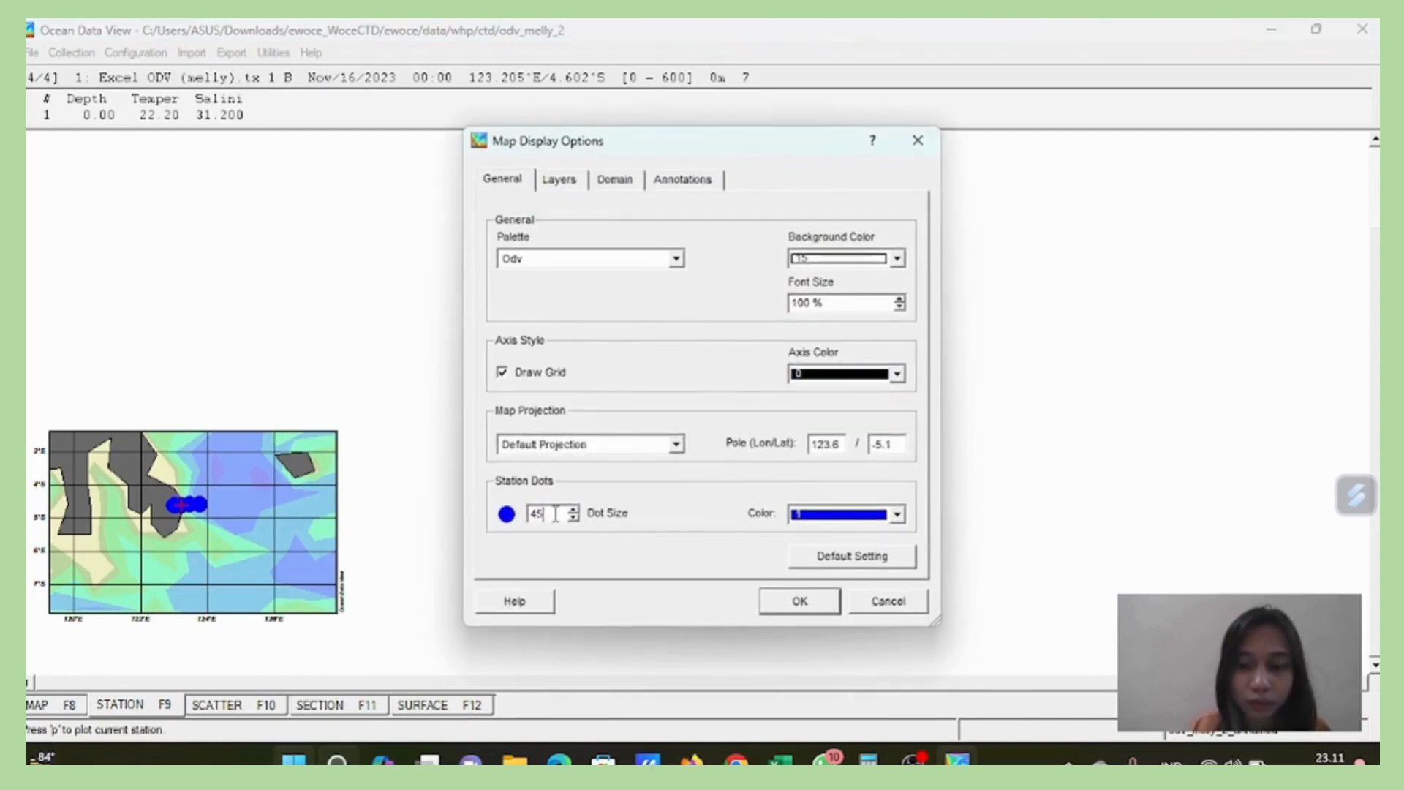
{"action": "key", "text": "BackSpace"}
{"action": "key", "text": "BackSpace"}
{"action": "type", "text": "20"}
{"action": "key", "text": "Return"}
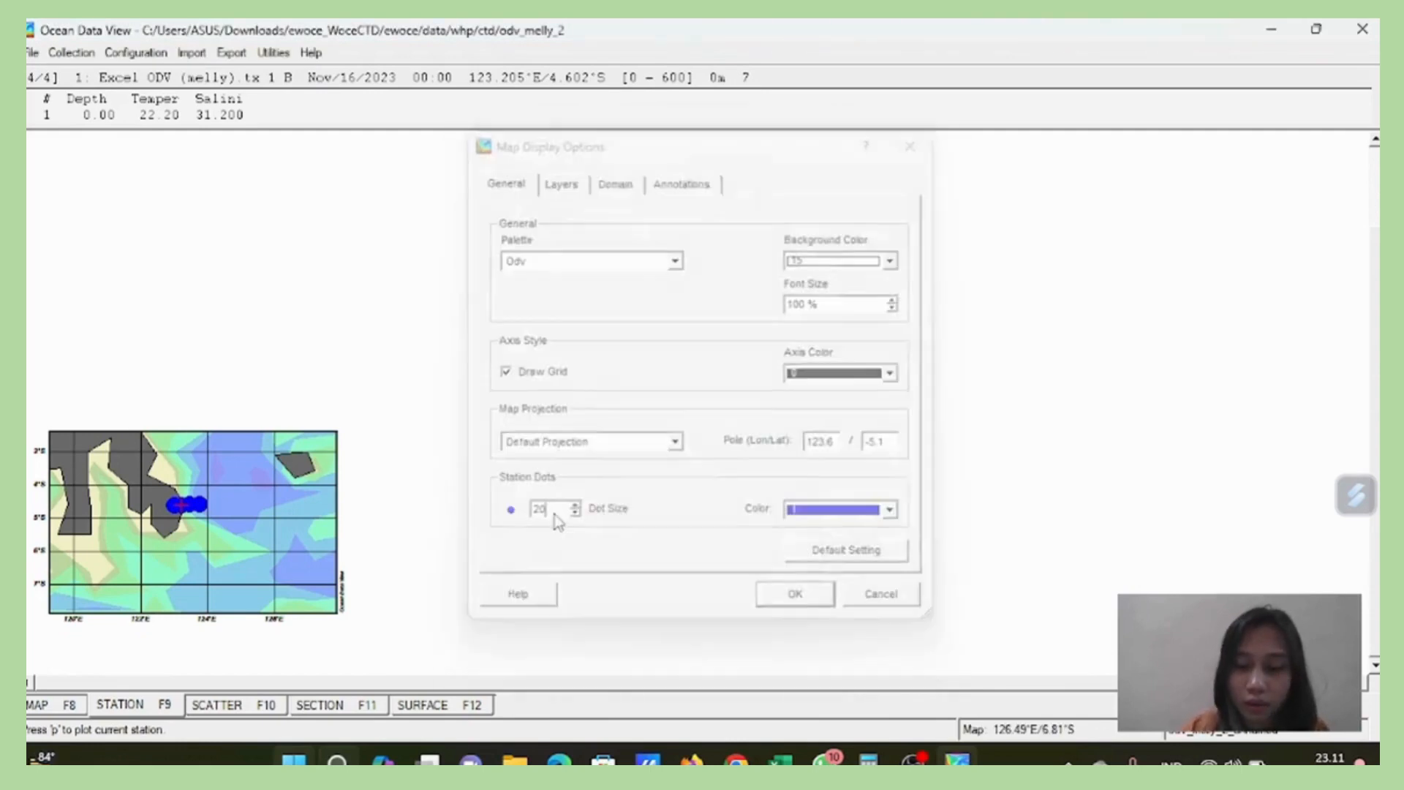
Set the map's station dot size to 20 and apply the display options.
{"action": "right_click", "coordinate": [311, 530]}
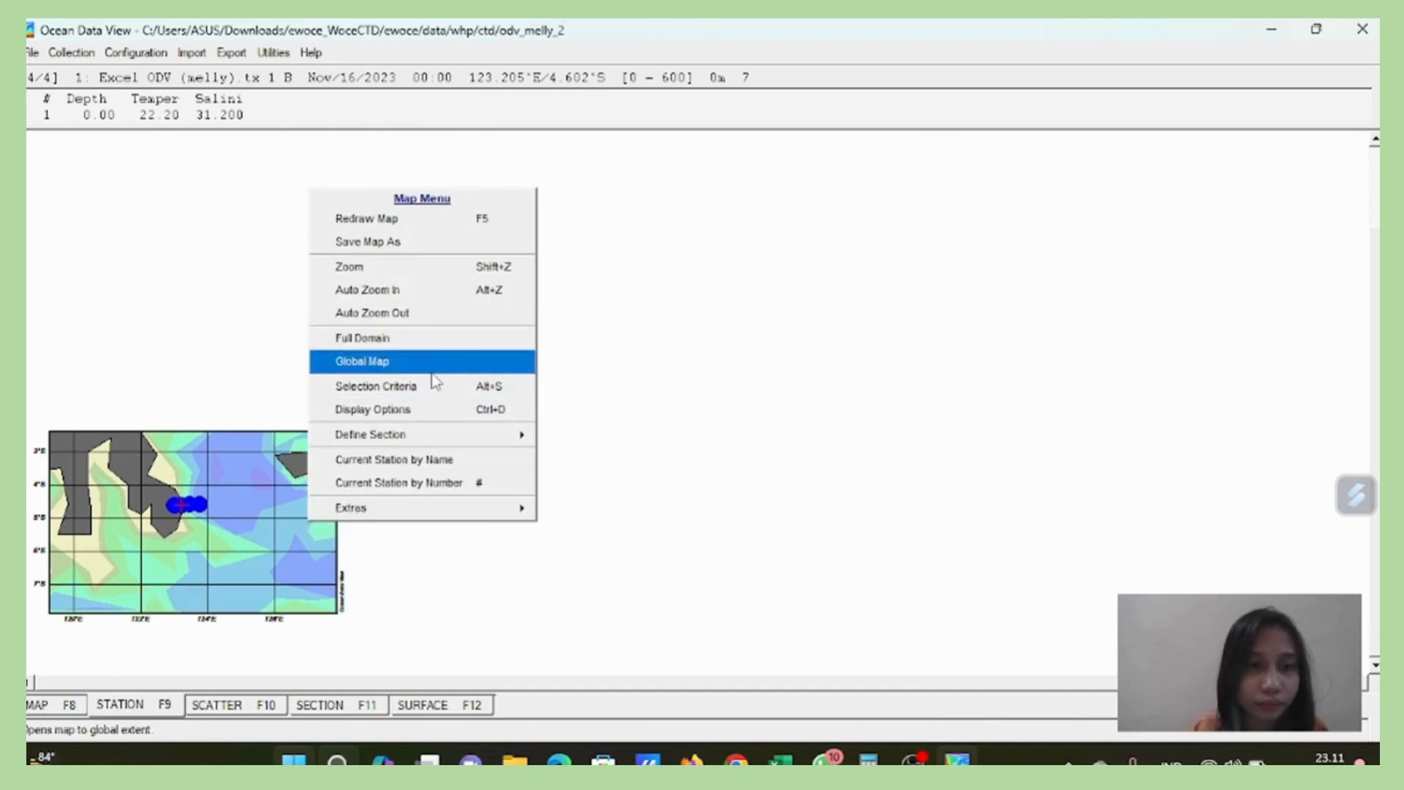
{"action": "left_click", "coordinate": [444, 409]}
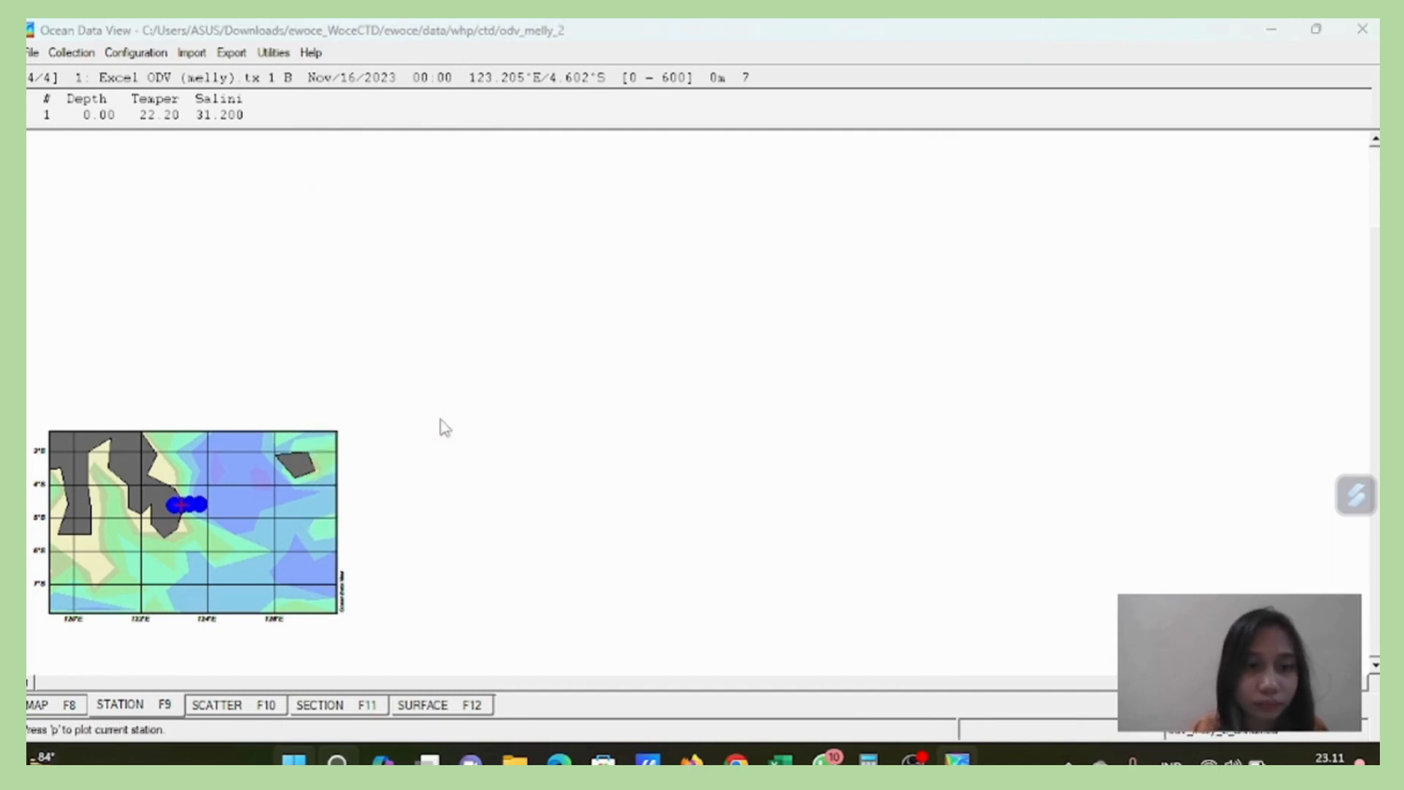
{"action": "left_click", "coordinate": [558, 514]}
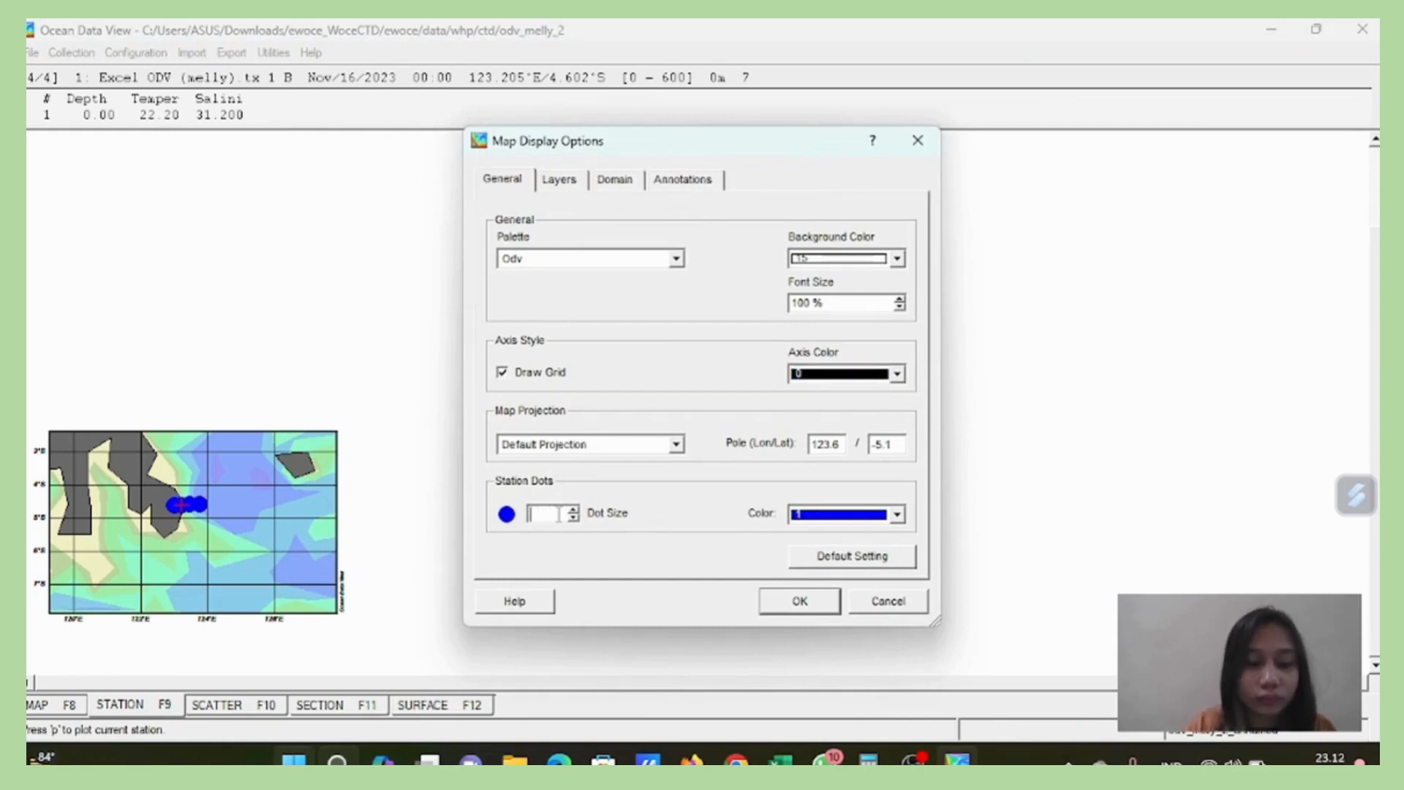
{"action": "type", "text": "20"}
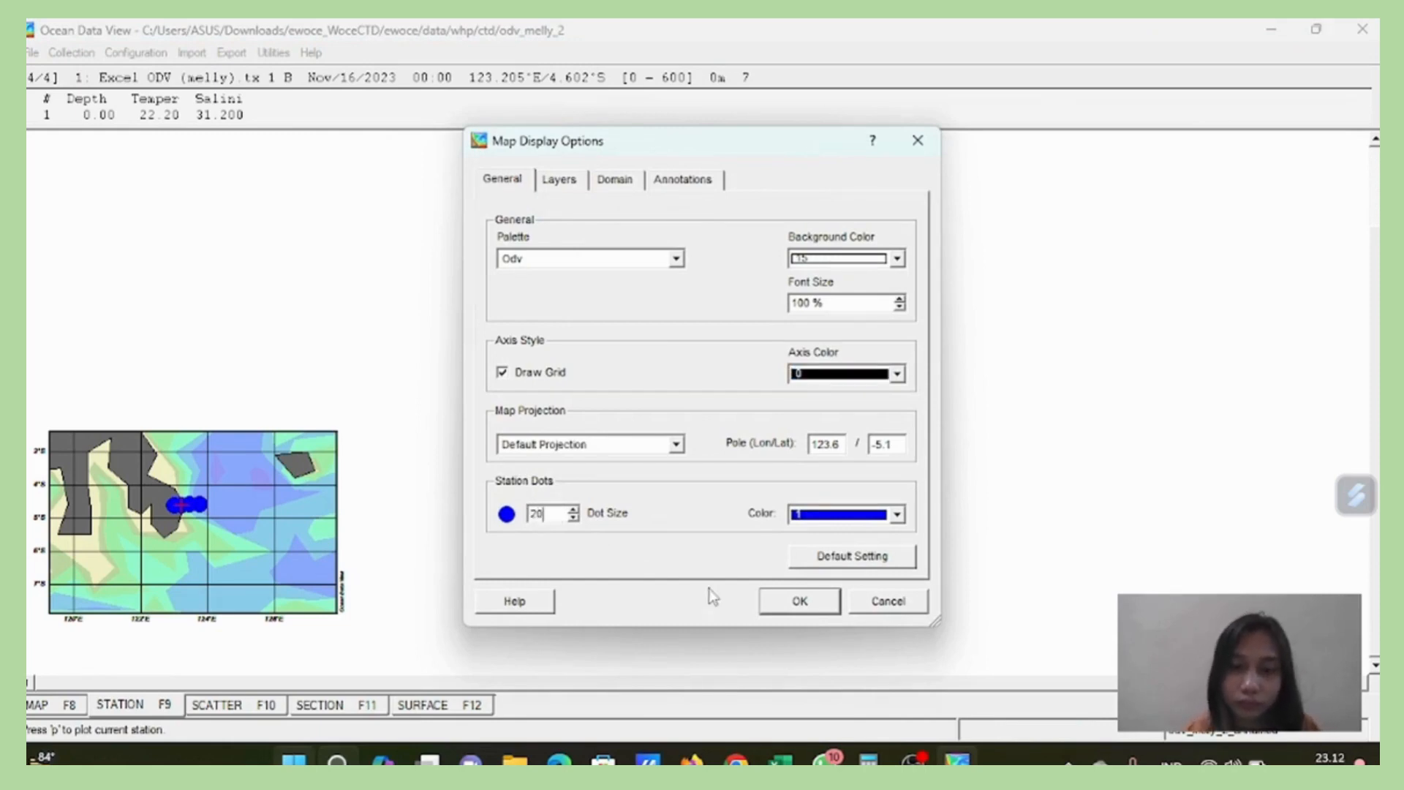
{"action": "left_click", "coordinate": [804, 600]}
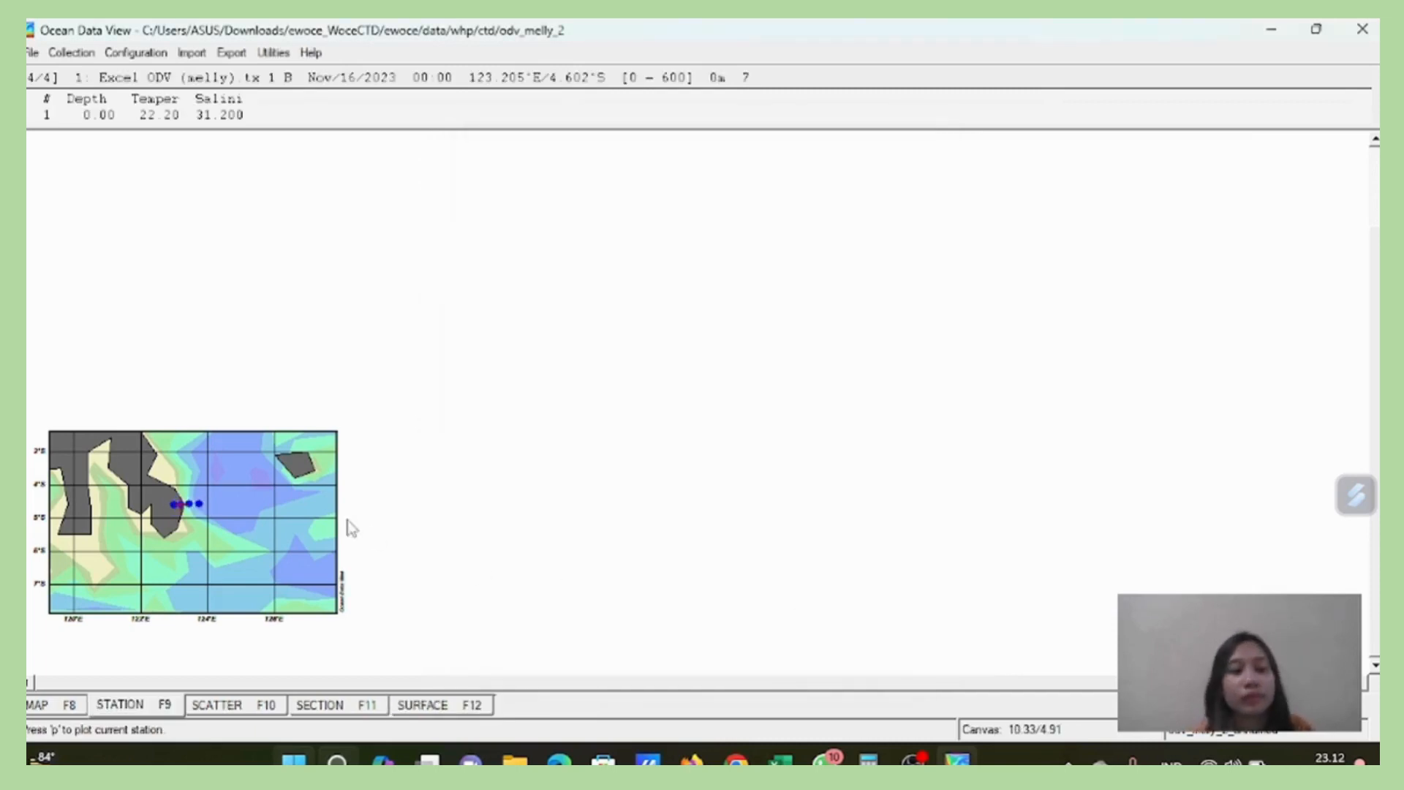
Add the four mapped stations to the salinity and temperature profile plots, starting with the easternmost station.
{"action": "left_click", "coordinate": [200, 506]}
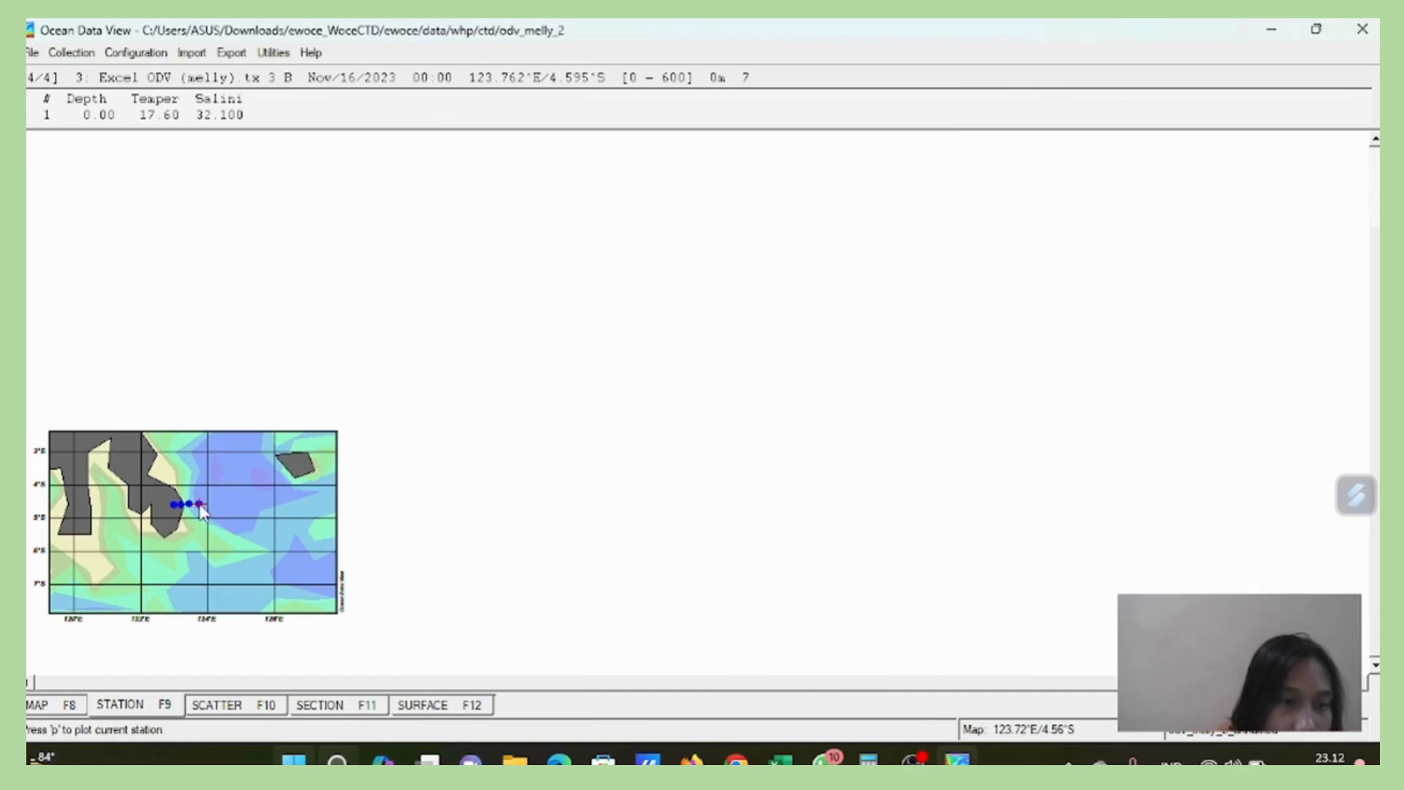
{"action": "key", "text": "p"}
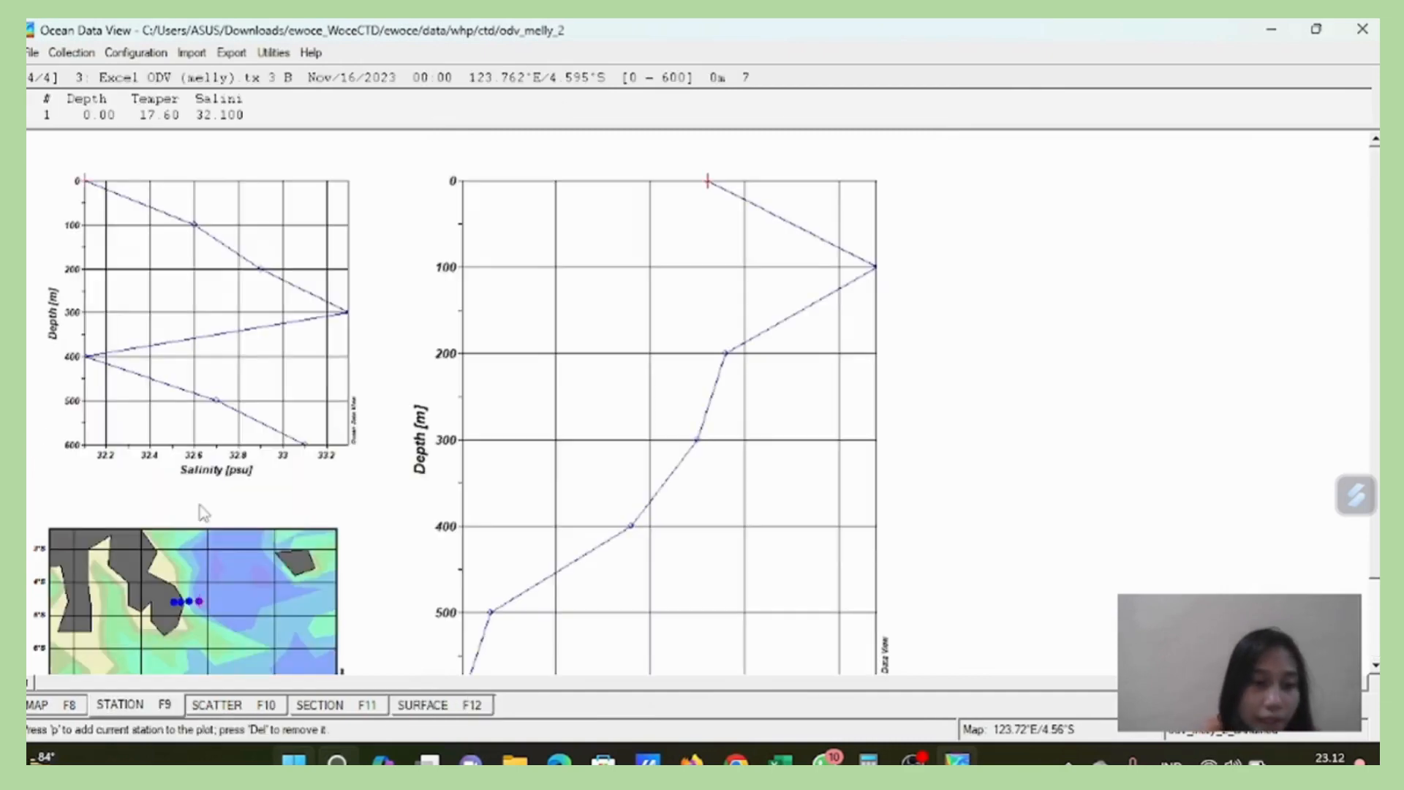
{"action": "left_click", "coordinate": [190, 604]}
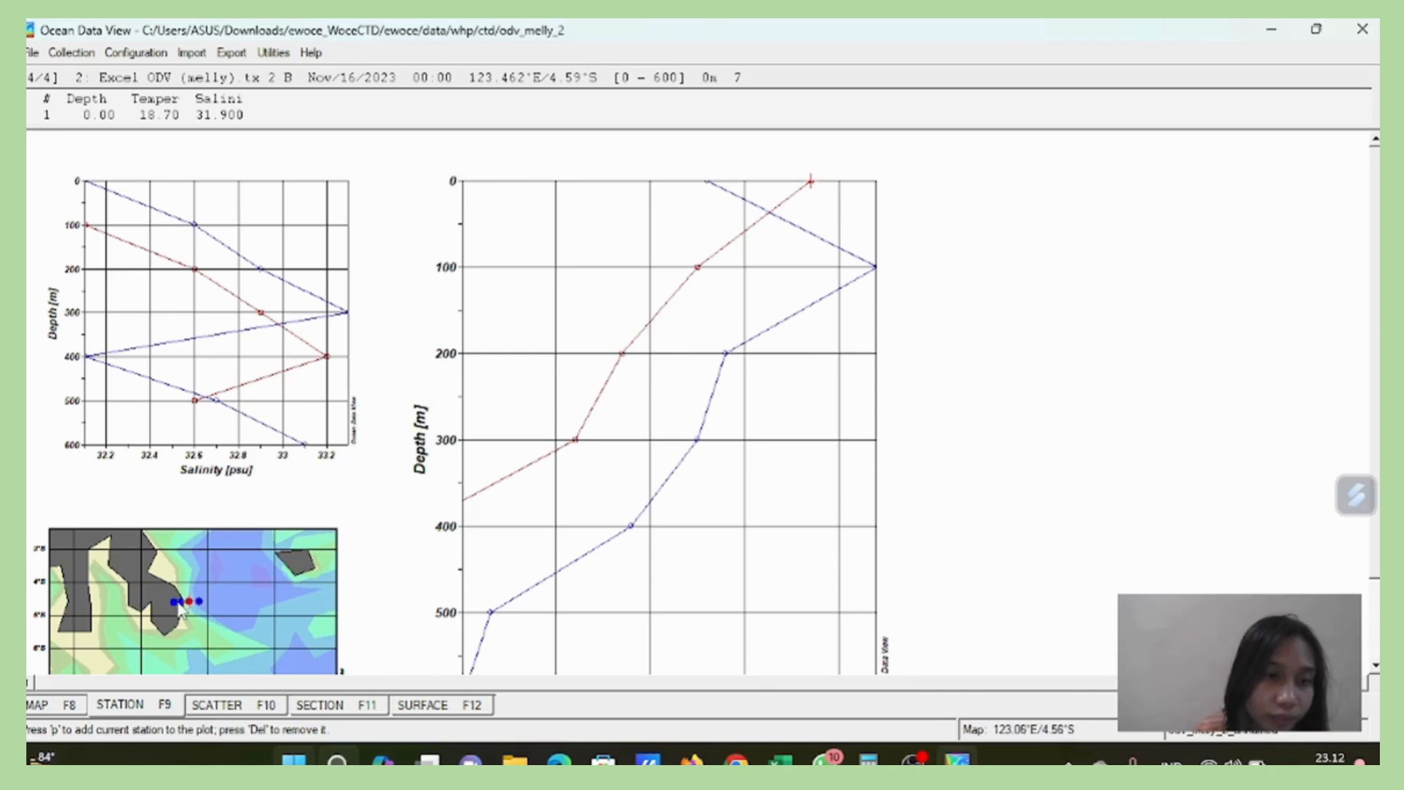
{"action": "left_click", "coordinate": [180, 607]}
{"action": "left_click", "coordinate": [182, 609]}
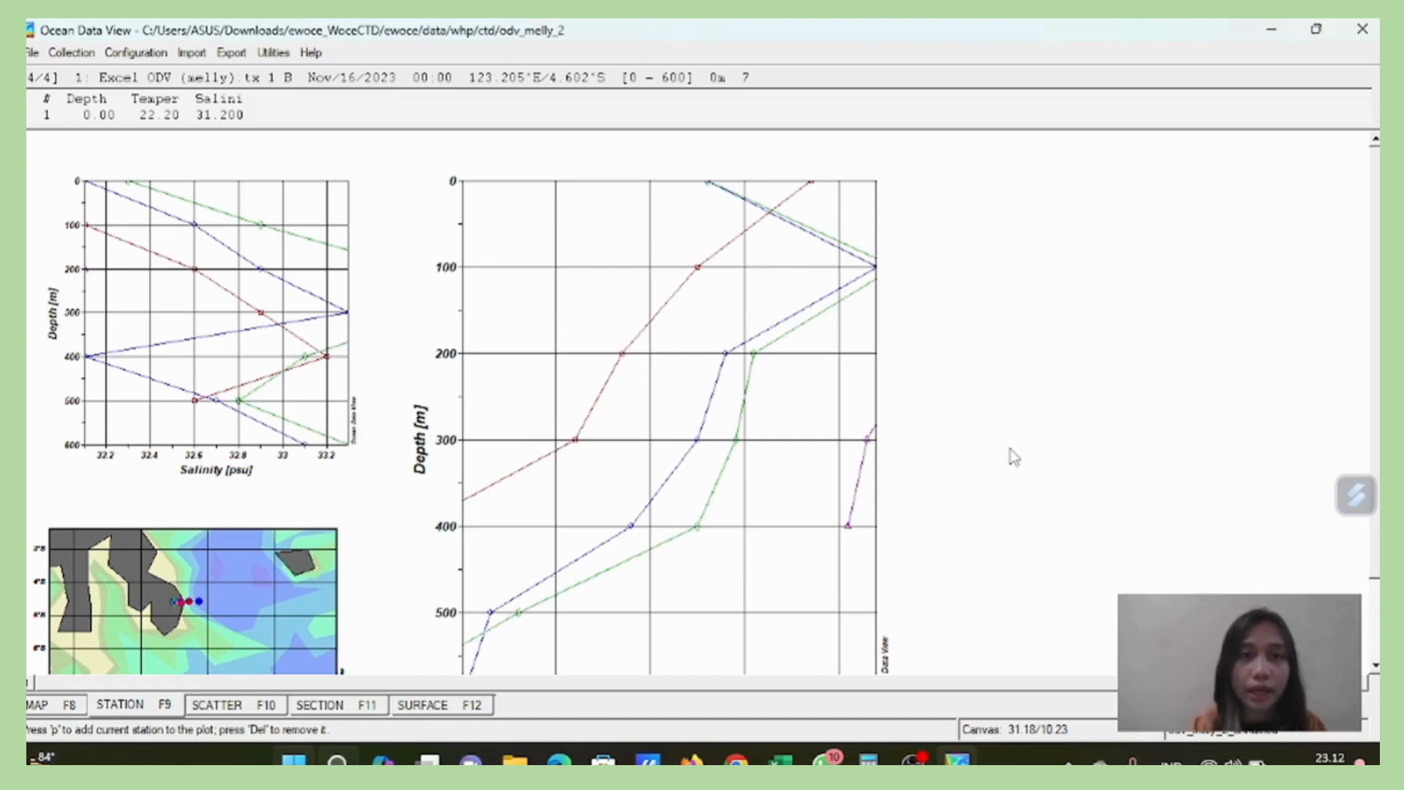
In window layout mode, shrink Window 1 (temperature) to about 7.4 by 10.7 and move it to the canvas's empty eastern side.
{"action": "right_click", "coordinate": [1079, 392]}
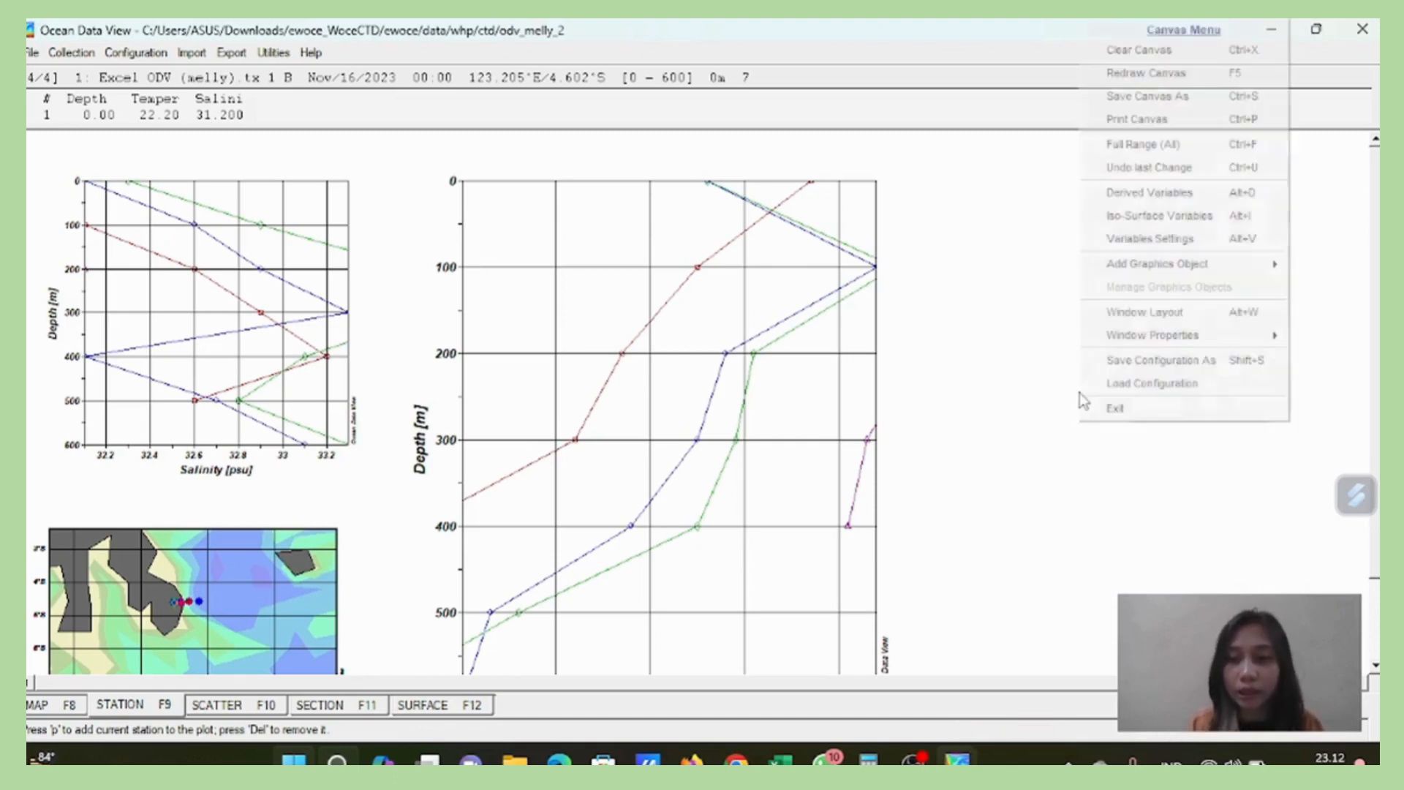
{"action": "left_click", "coordinate": [1161, 322]}
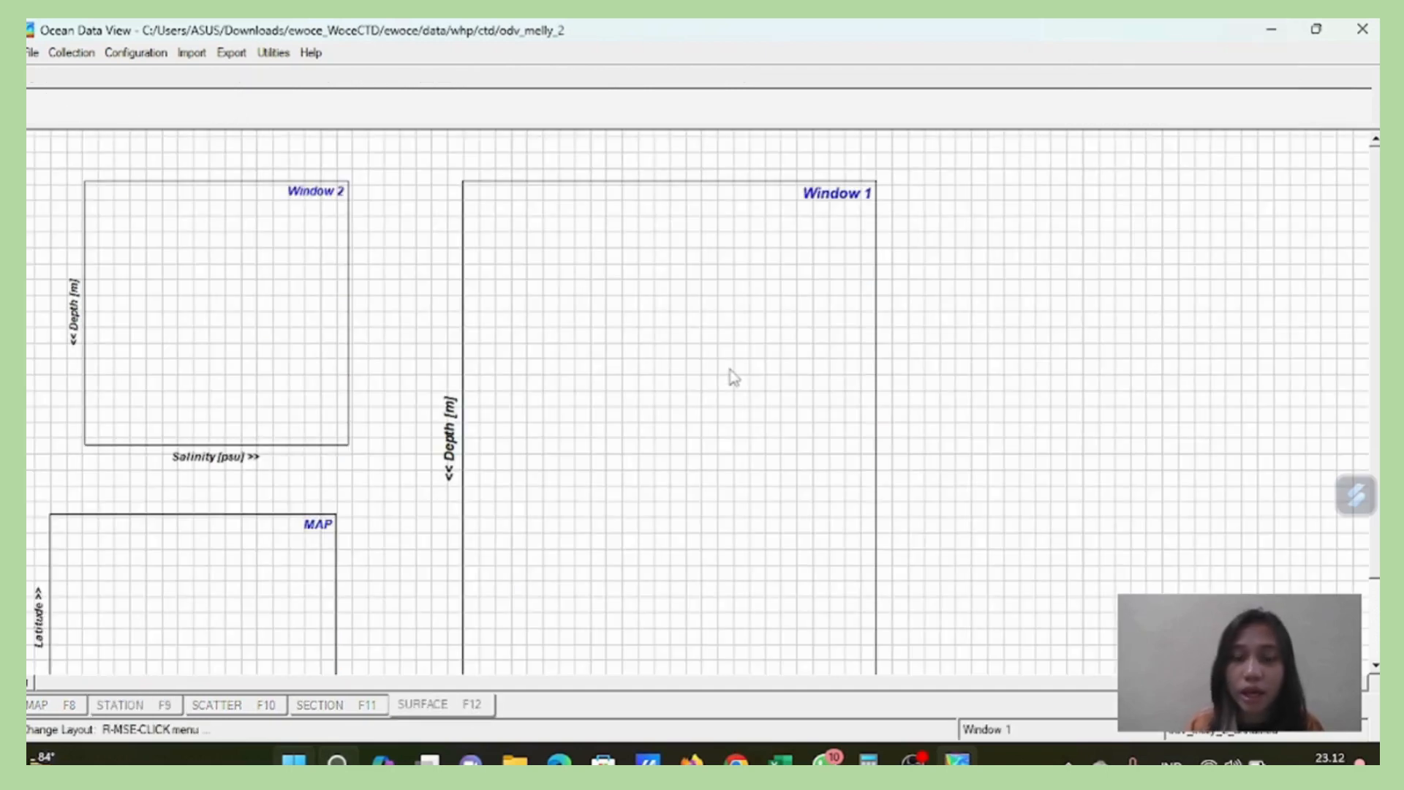
{"action": "right_click", "coordinate": [693, 516]}
{"action": "left_click", "coordinate": [778, 232]}
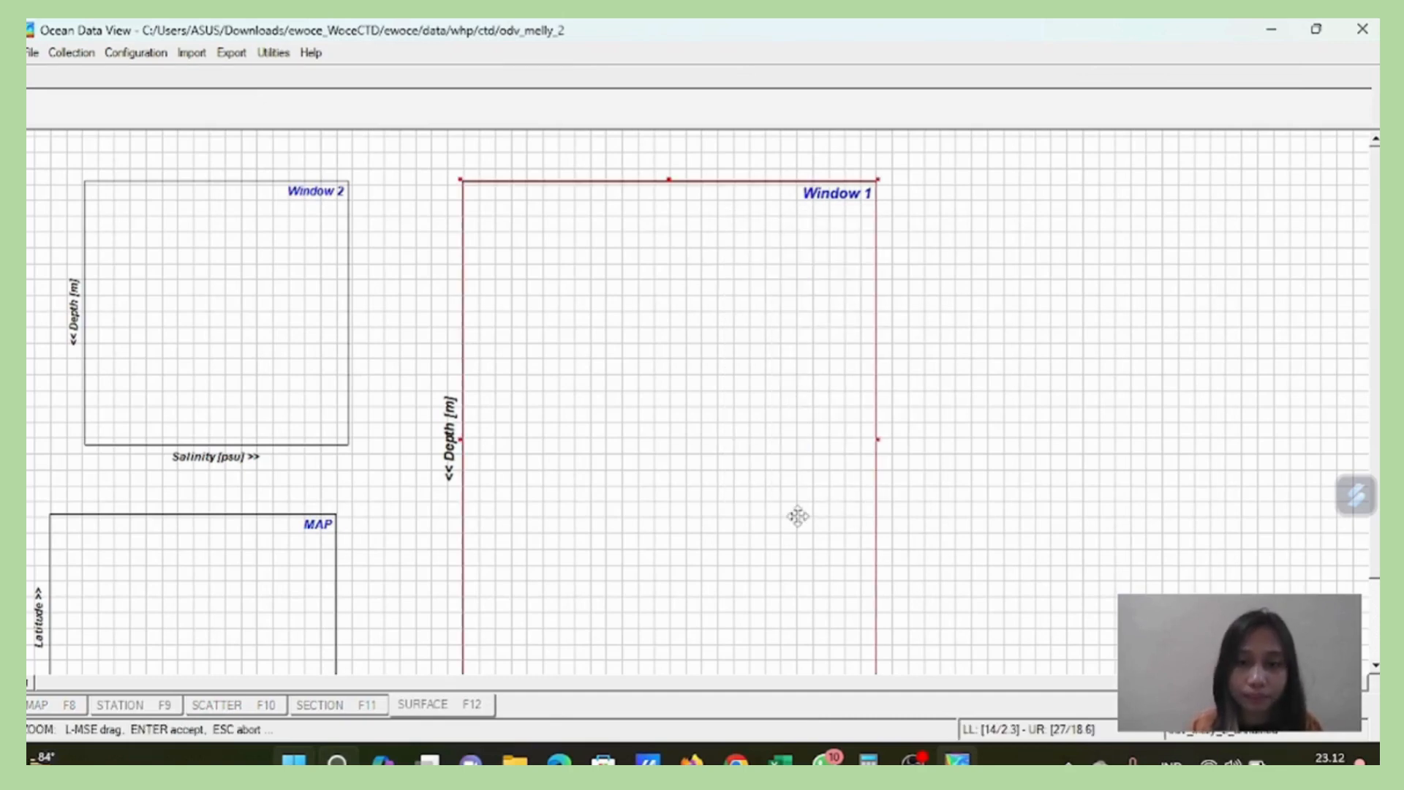
{"action": "left_click_drag", "start_coordinate": [797, 516], "coordinate": [926, 413]}
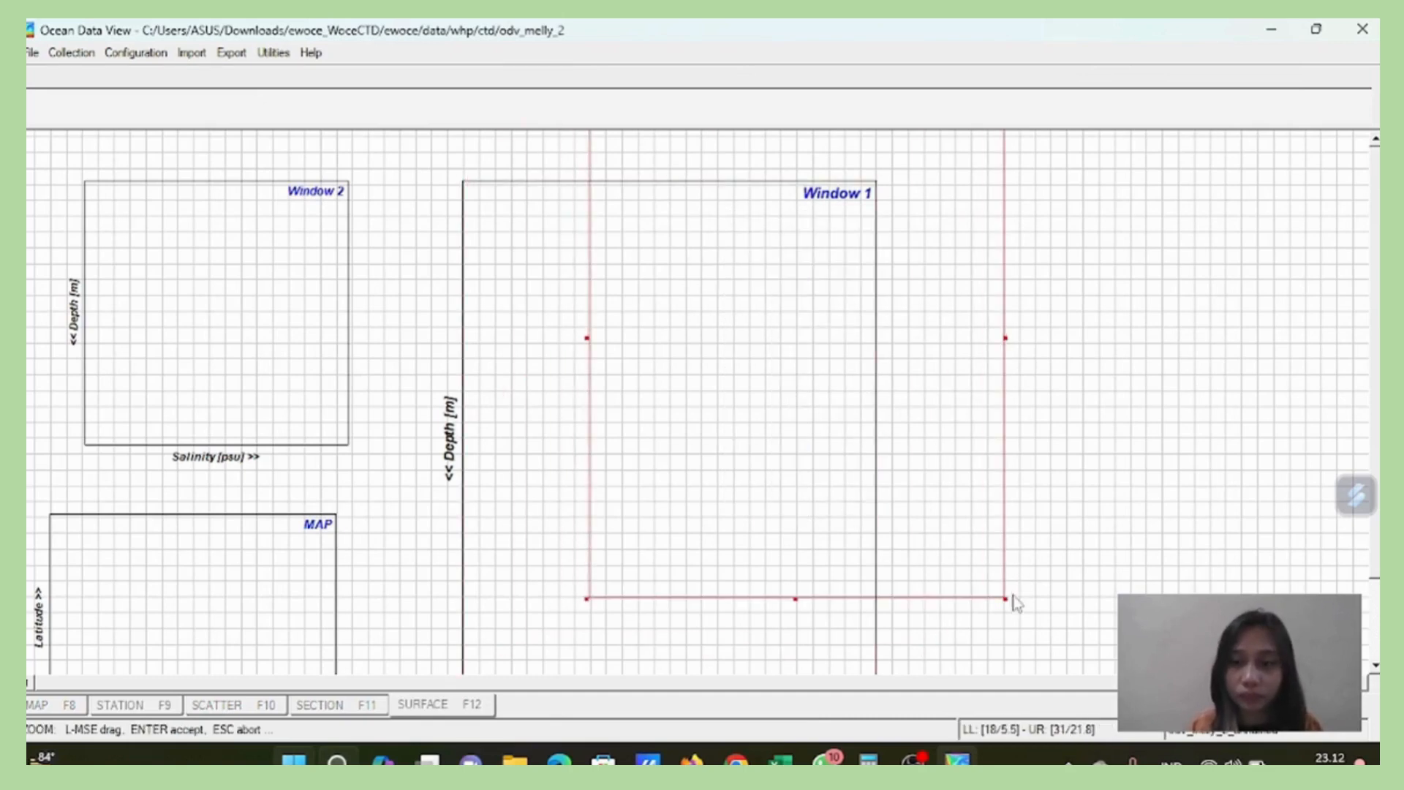
{"action": "left_click_drag", "start_coordinate": [1004, 597], "coordinate": [829, 422]}
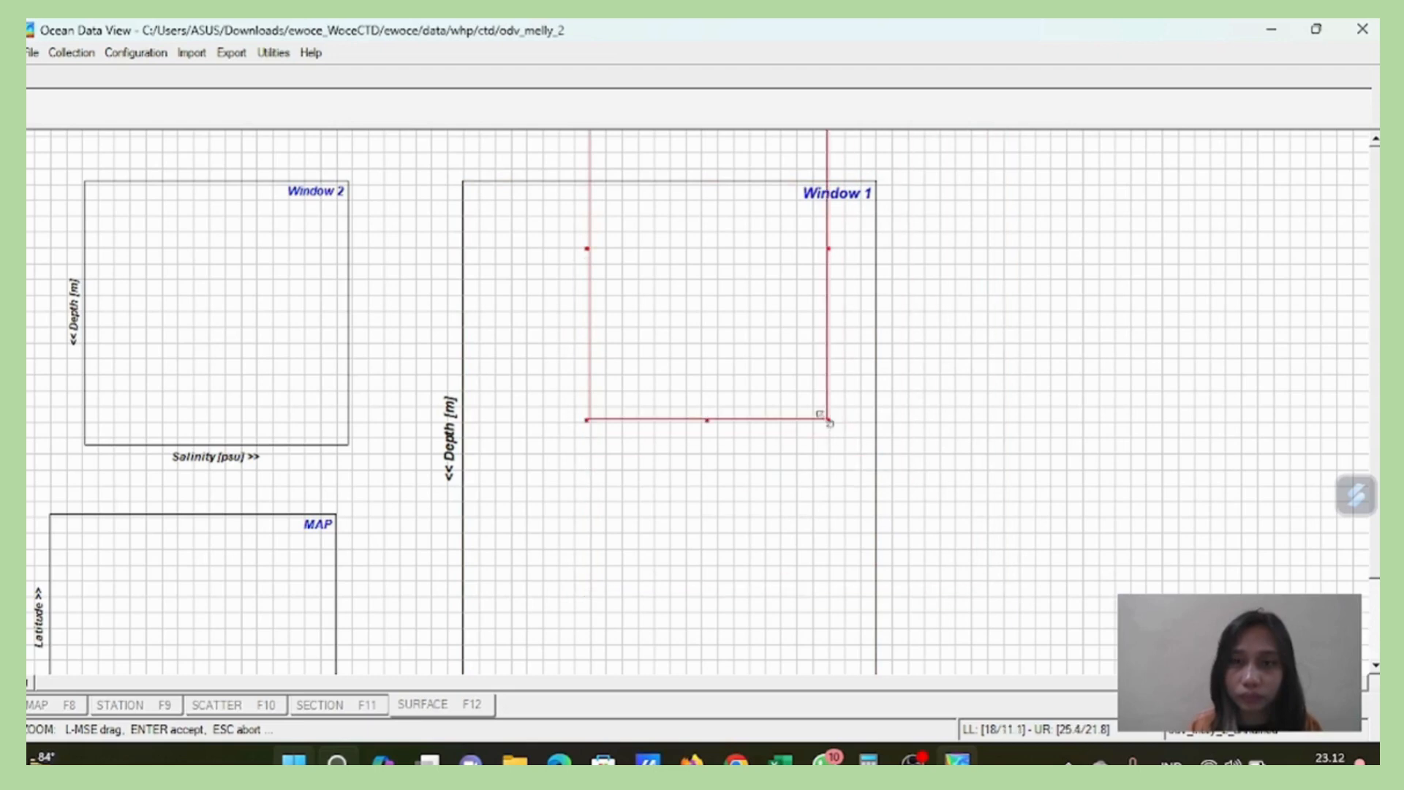
{"action": "left_click_drag", "start_coordinate": [686, 231], "coordinate": [1077, 391]}
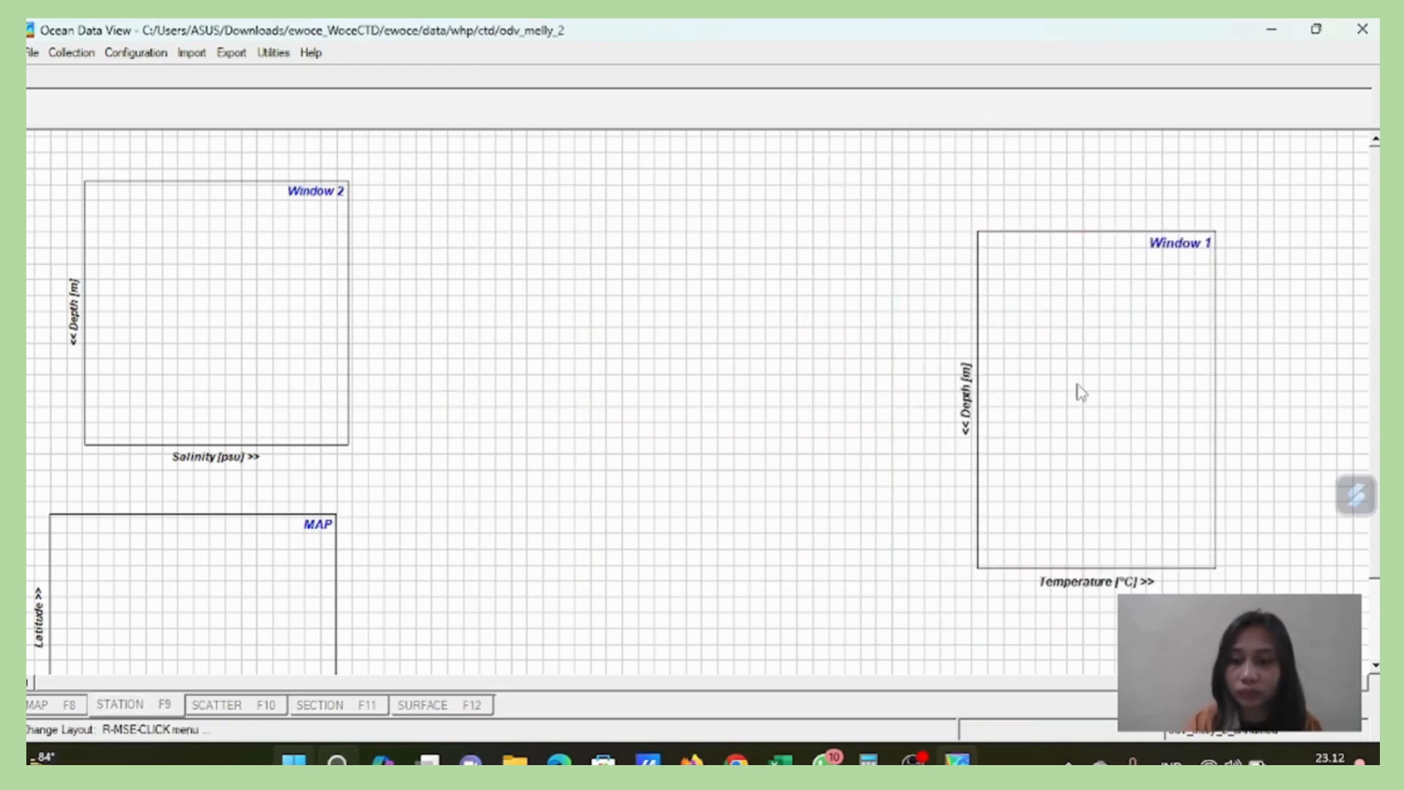
Move Window 2 (salinity) into the gap west of Window 1 and stretch it downward into a tall portrait frame.
{"action": "right_click", "coordinate": [294, 306]}
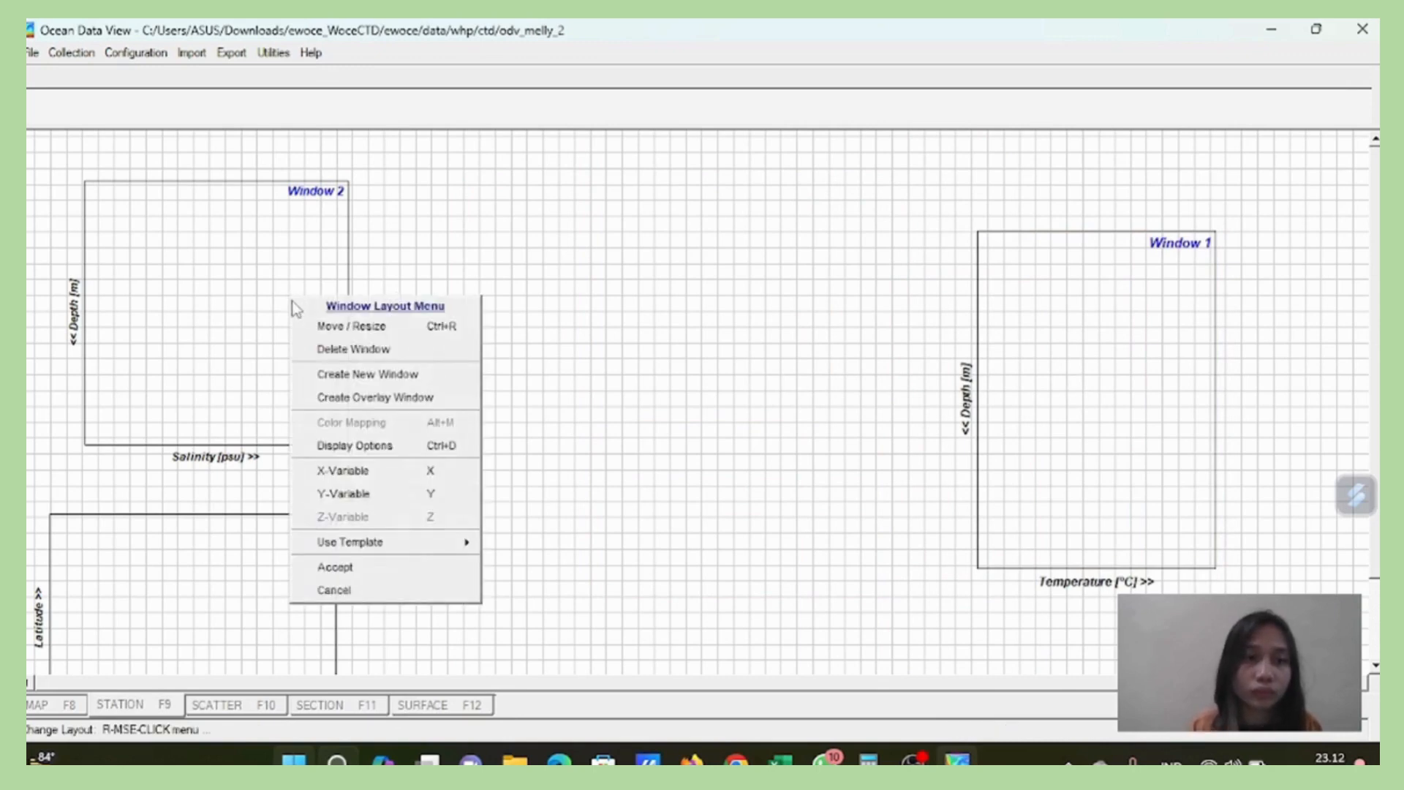
{"action": "left_click", "coordinate": [322, 326]}
{"action": "left_click_drag", "start_coordinate": [263, 304], "coordinate": [736, 348]}
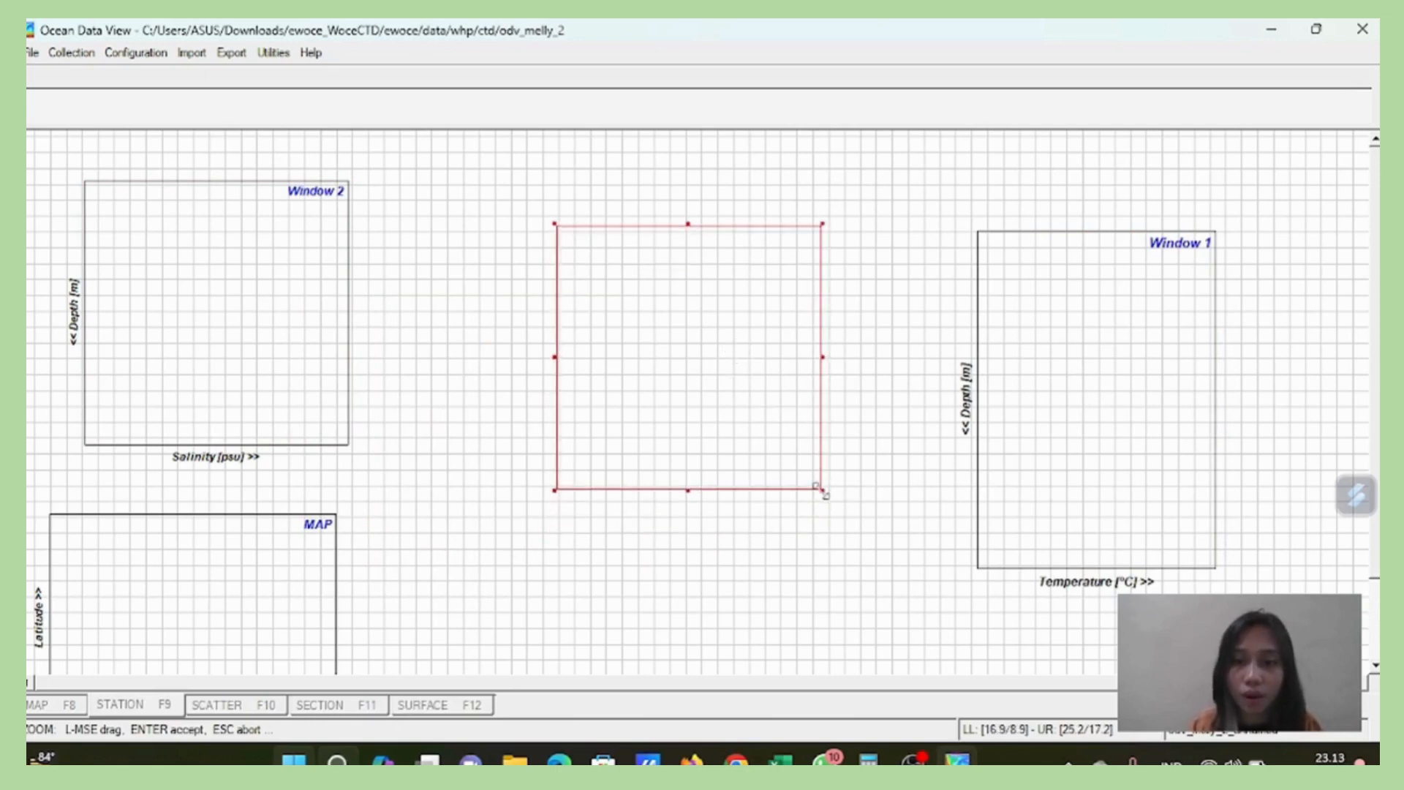
{"action": "left_click_drag", "start_coordinate": [824, 494], "coordinate": [820, 620]}
{"action": "key", "text": "Return"}
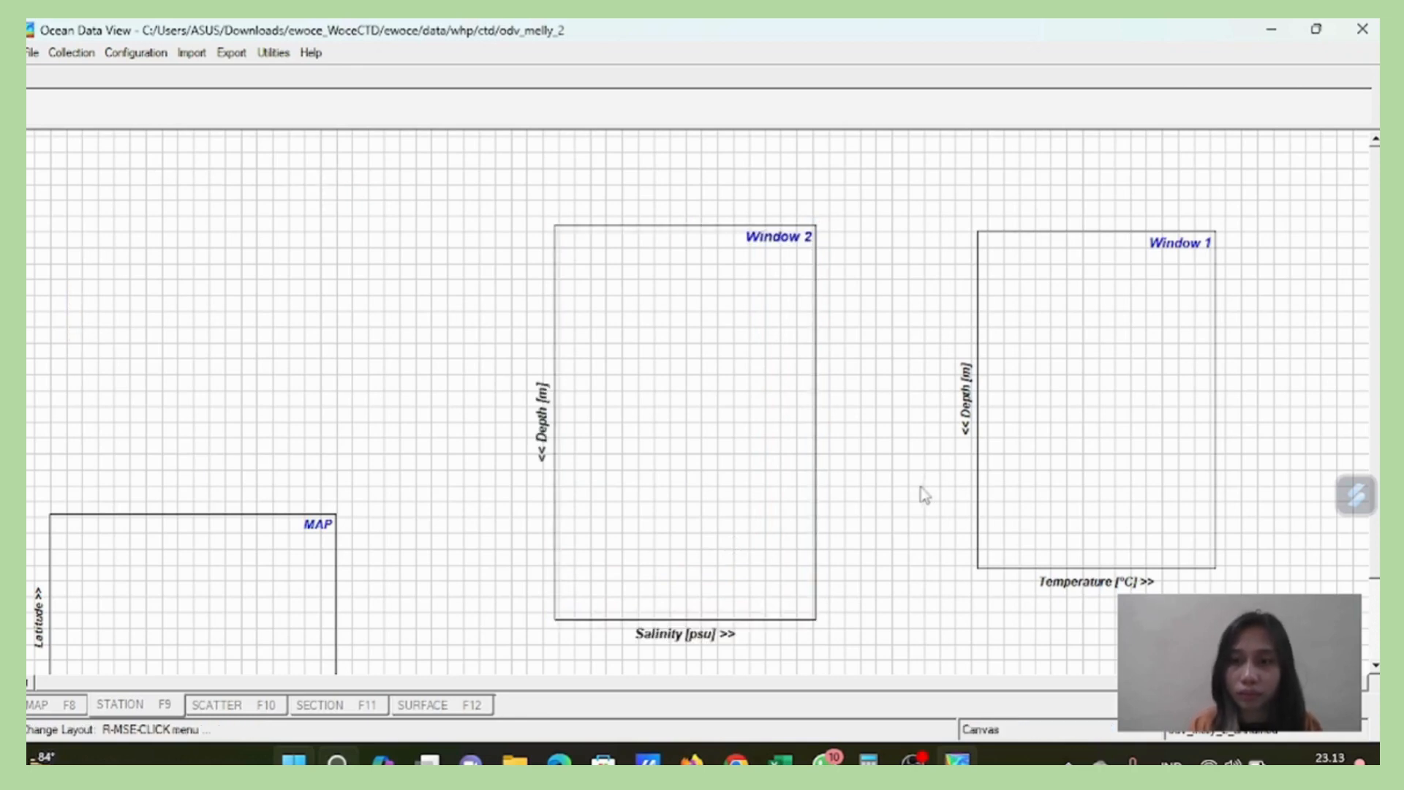
Move Window 1 closer to Window 2, align their top edges, and enlarge it to about 8.4 by 13.1.
{"action": "right_click", "coordinate": [1066, 460]}
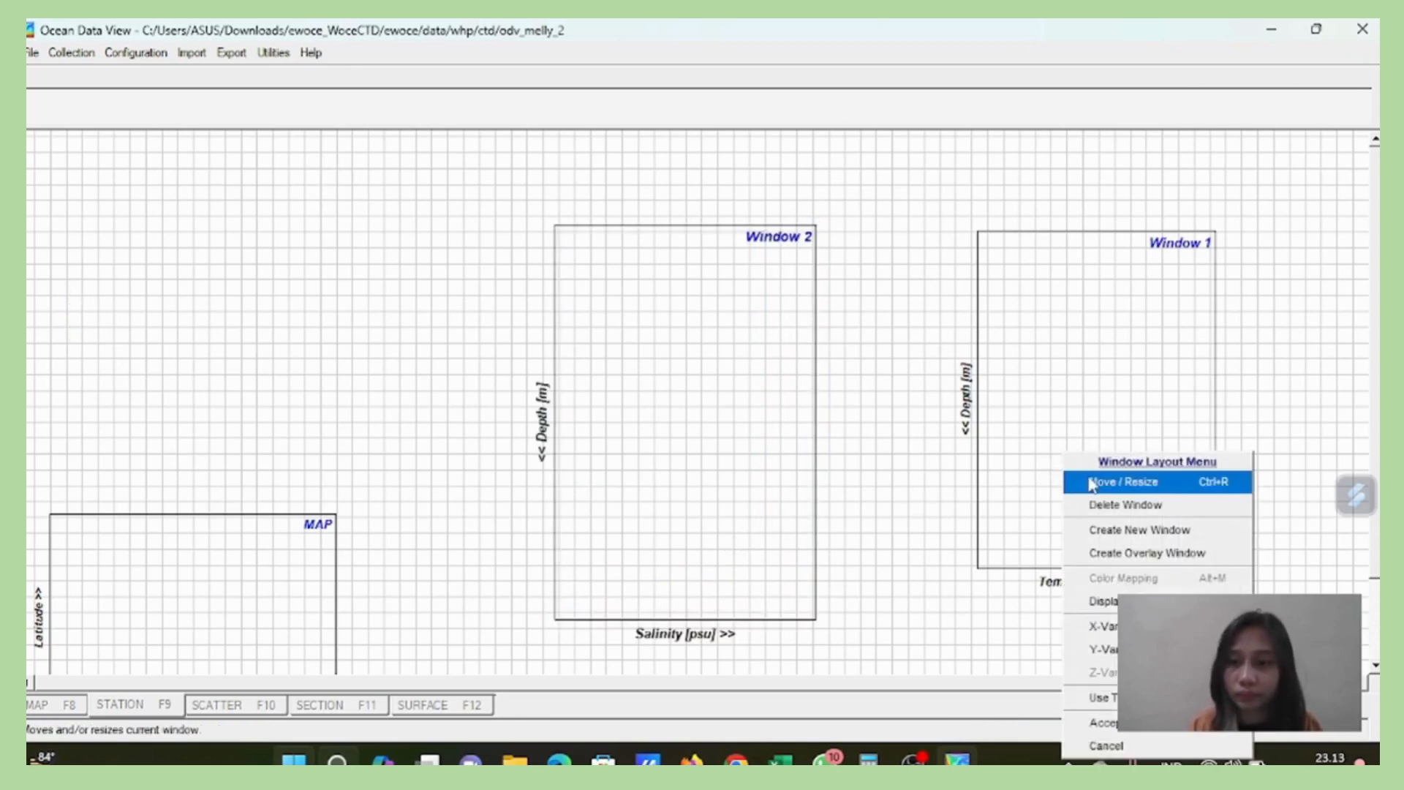
{"action": "left_click", "coordinate": [1086, 481]}
{"action": "left_click_drag", "start_coordinate": [1071, 411], "coordinate": [1022, 407]}
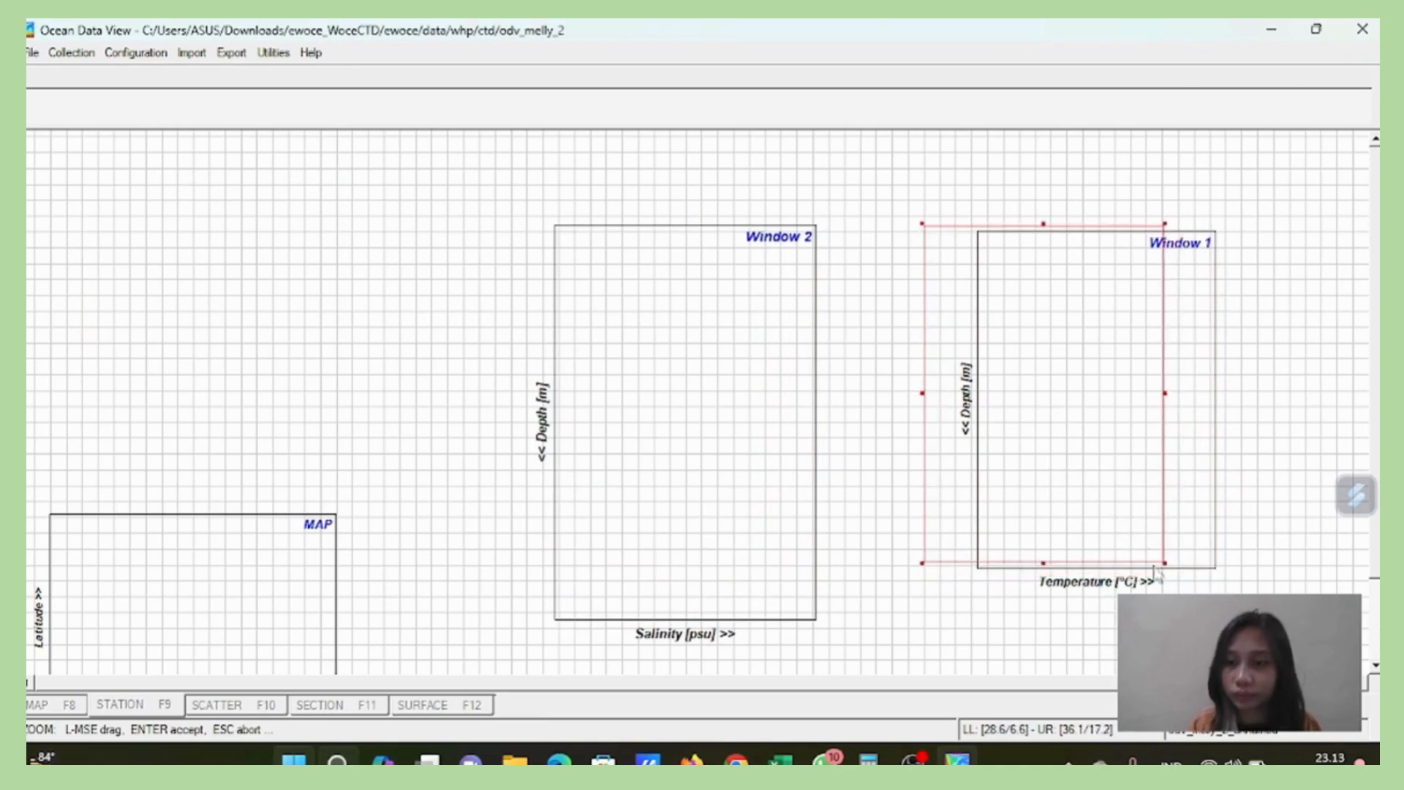
{"action": "left_click_drag", "start_coordinate": [1164, 563], "coordinate": [1193, 640]}
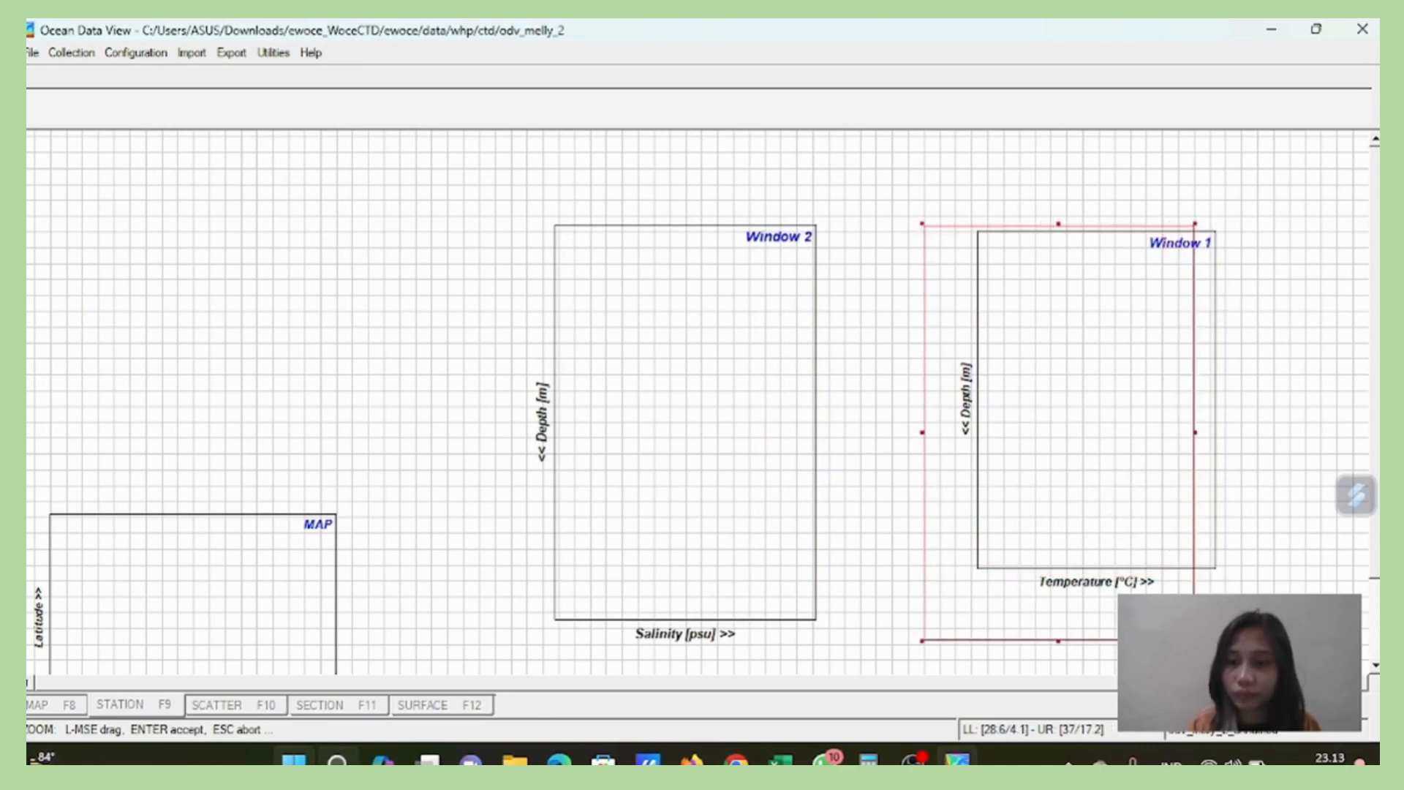
{"action": "key", "text": "Return"}
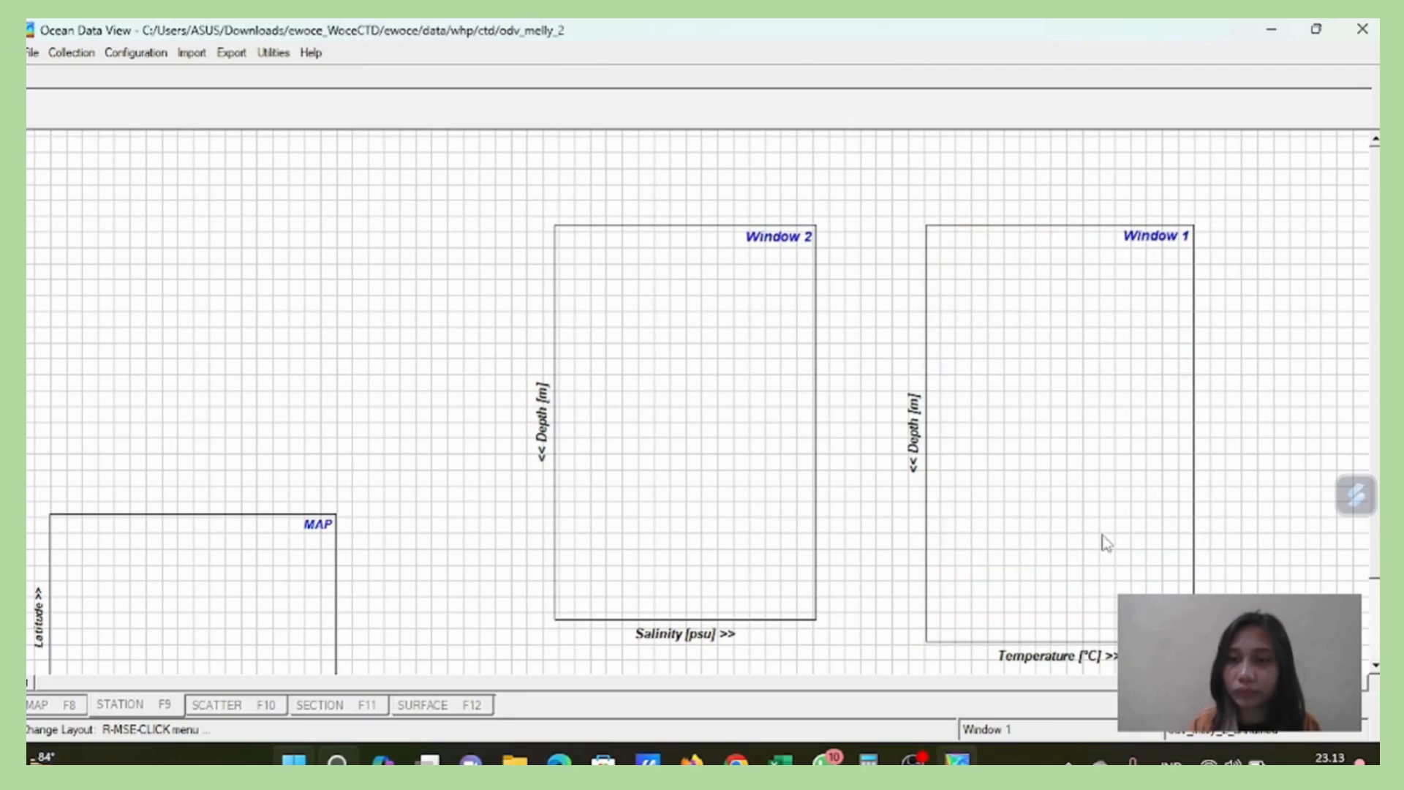
Accept the rearranged window layout for the salinity and temperature station profile plots.
{"action": "right_click", "coordinate": [1290, 519]}
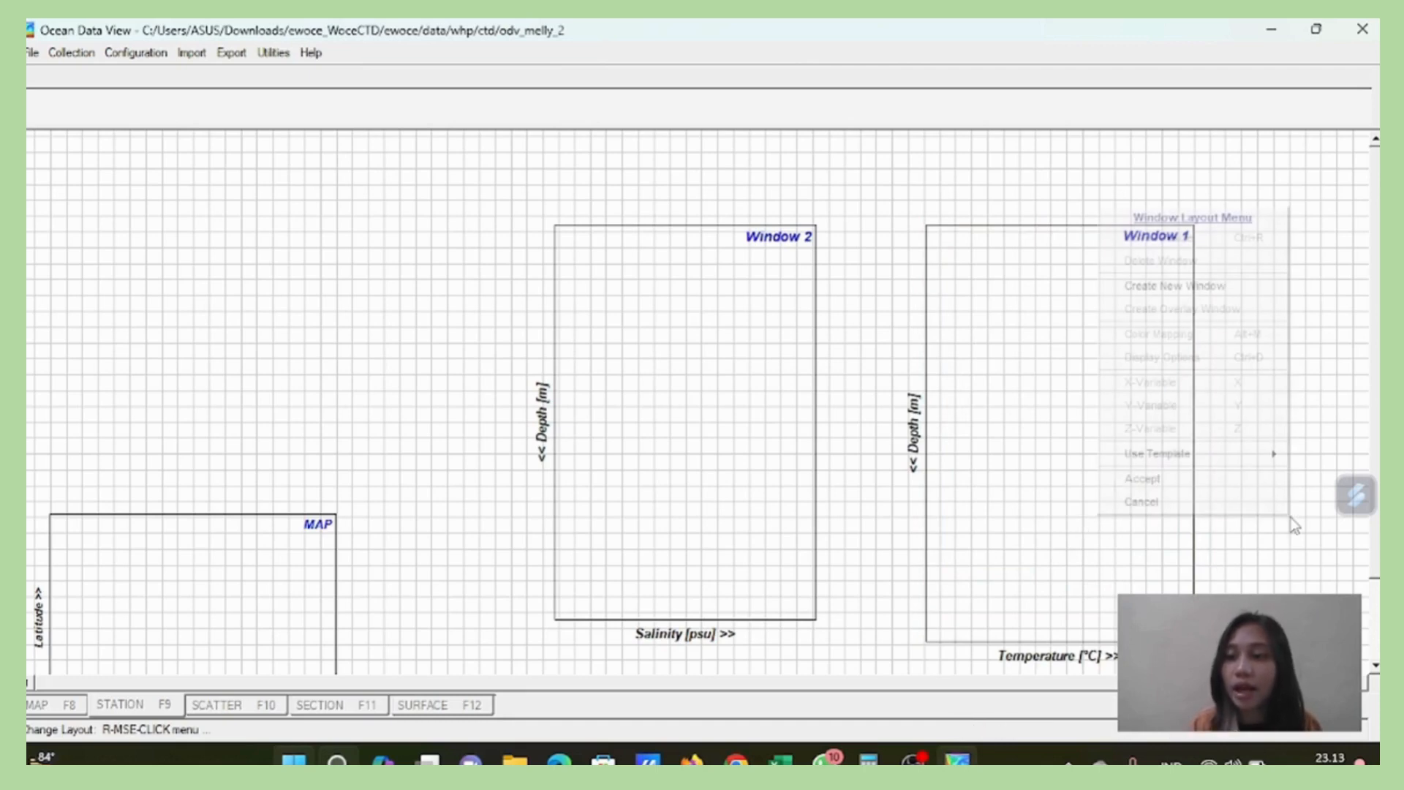
{"action": "left_click", "coordinate": [1221, 476]}
{"action": "left_click", "coordinate": [1020, 450]}
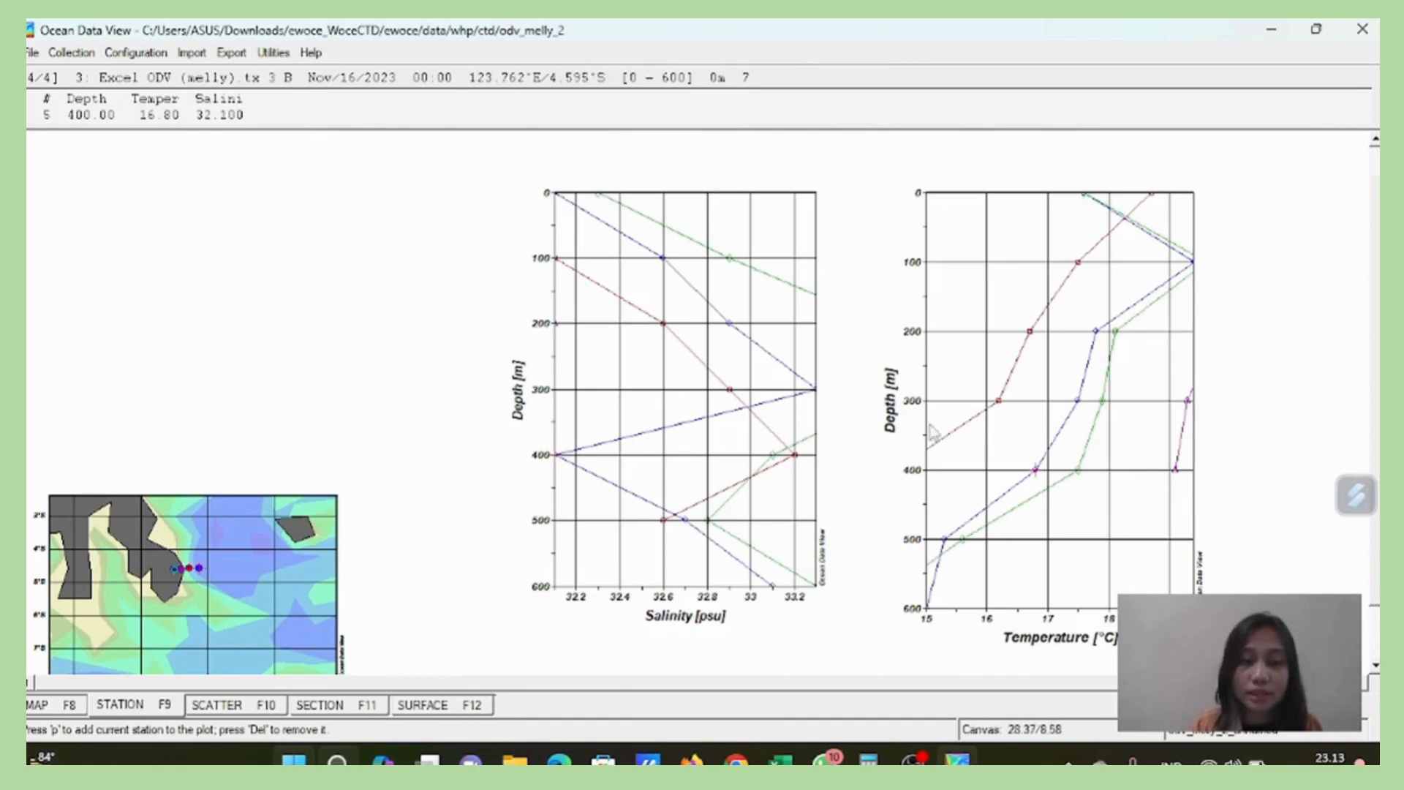
Switch to the scatter view and create a new plot window from Window 1 in window layout mode.
{"action": "left_click", "coordinate": [243, 710]}
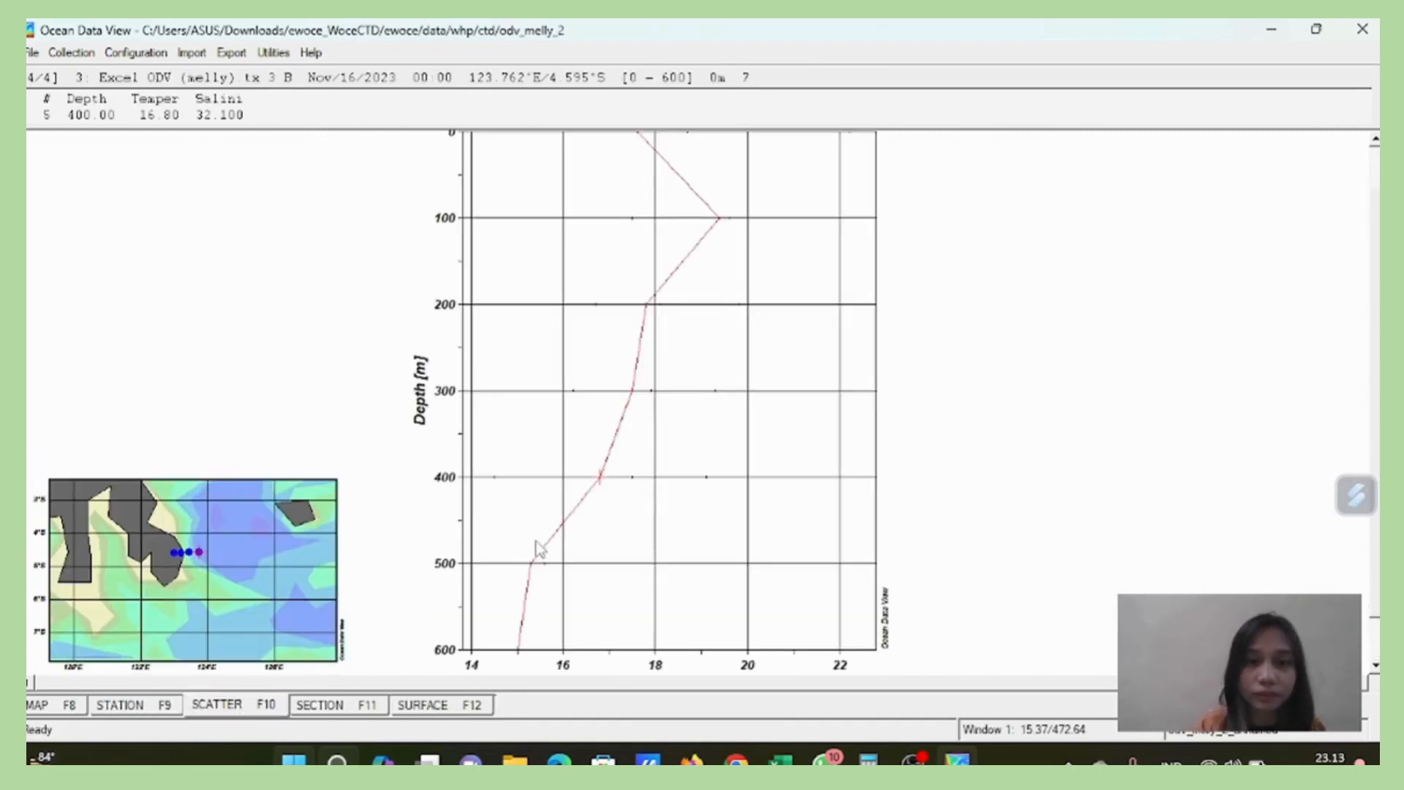
{"action": "right_click", "coordinate": [1006, 398]}
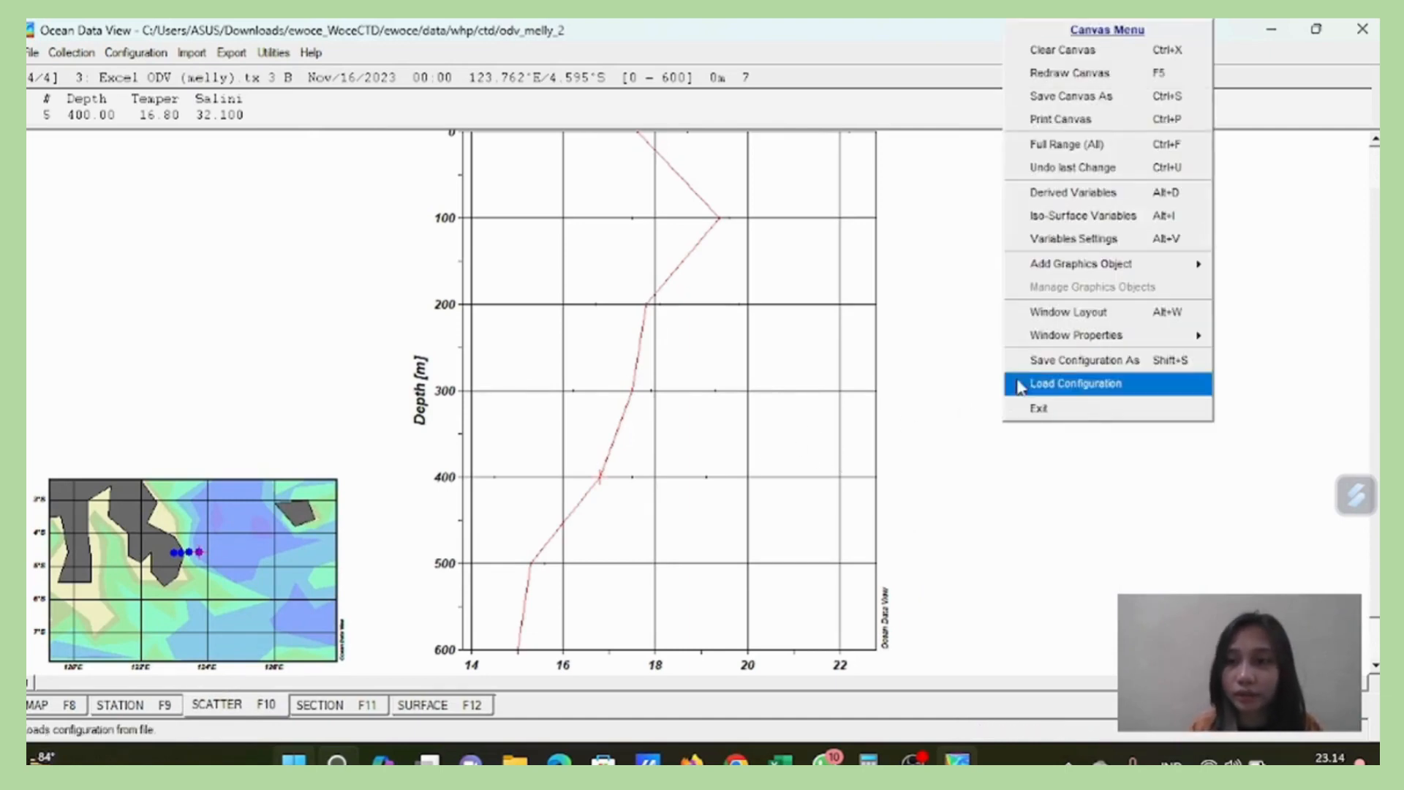
{"action": "left_click", "coordinate": [1076, 314]}
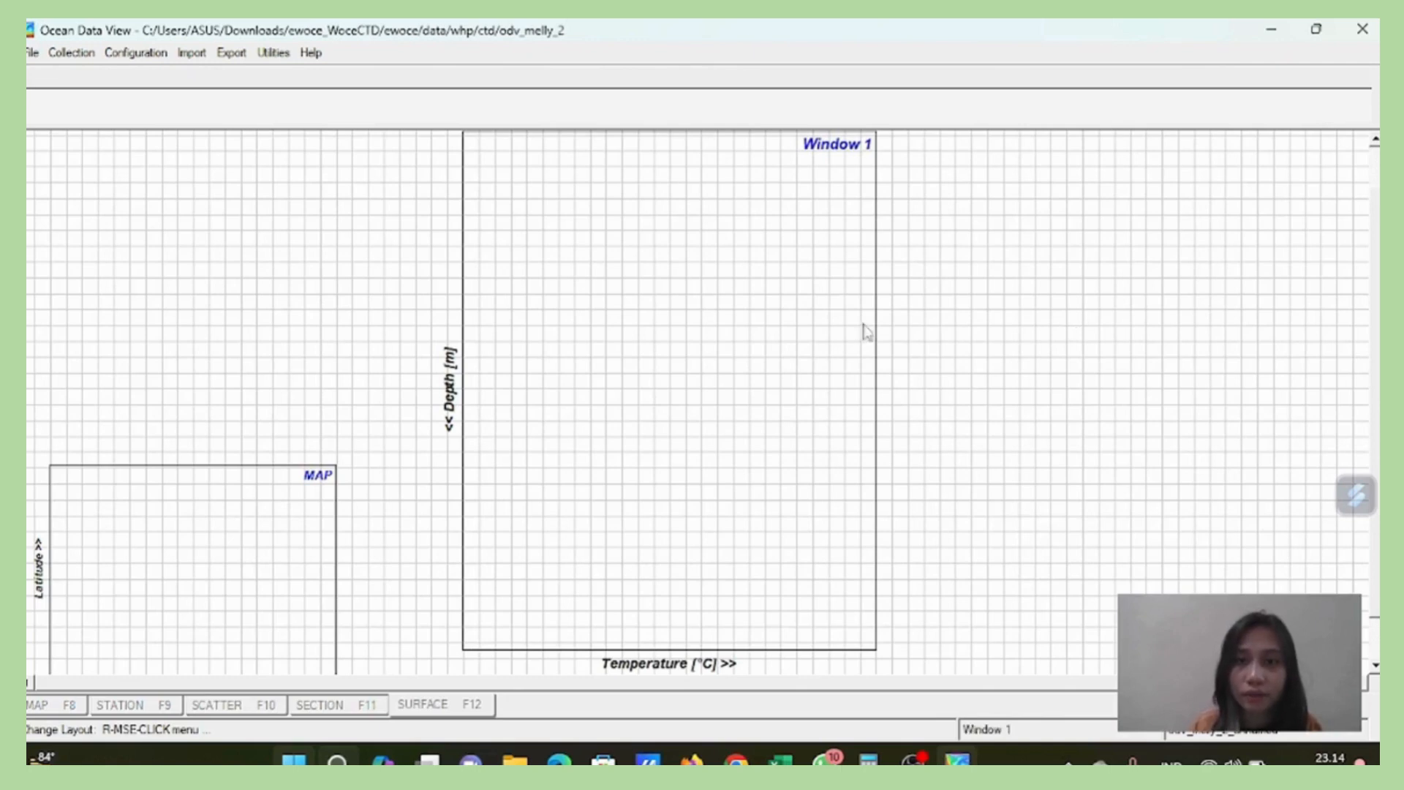
{"action": "right_click", "coordinate": [805, 349]}
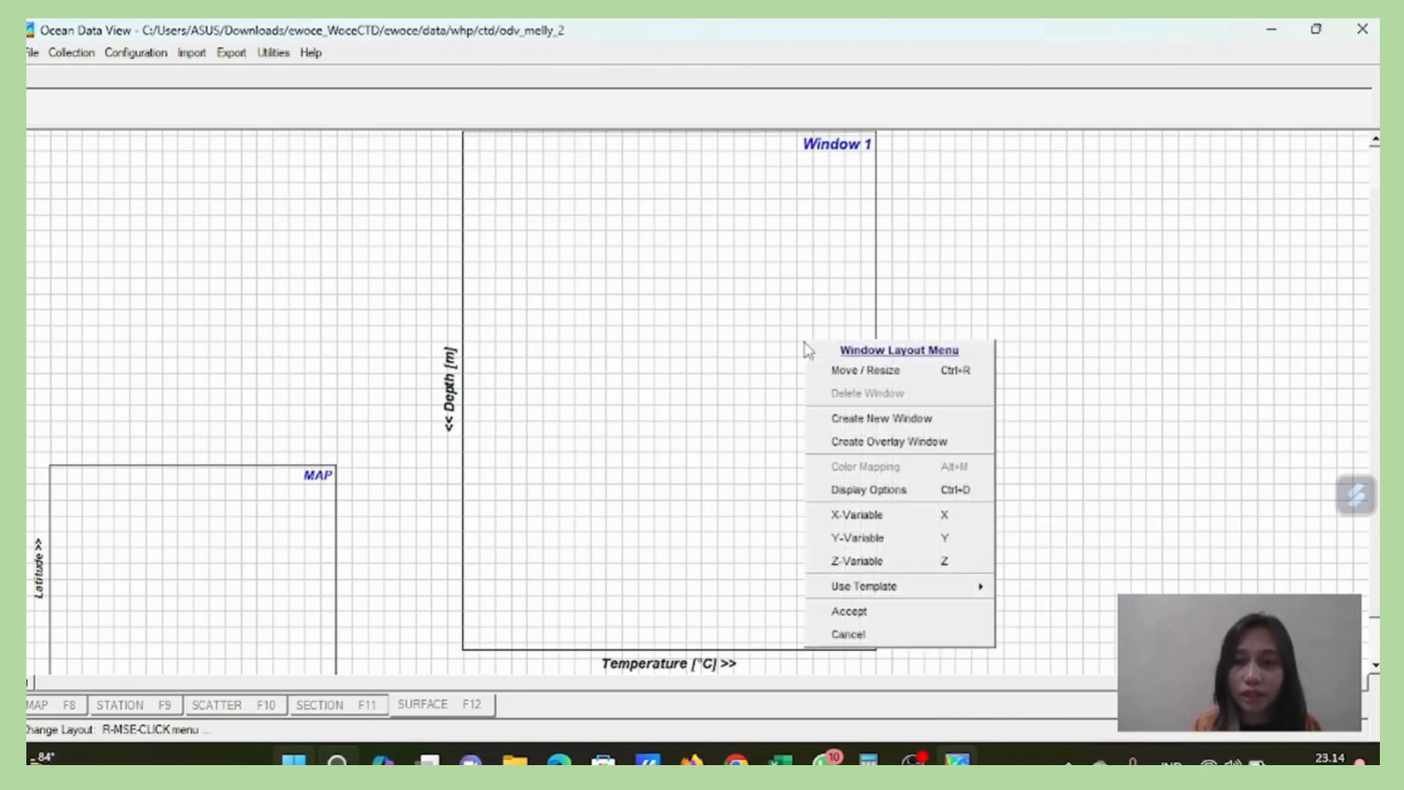
{"action": "left_click", "coordinate": [1100, 365]}
{"action": "right_click", "coordinate": [1035, 376]}
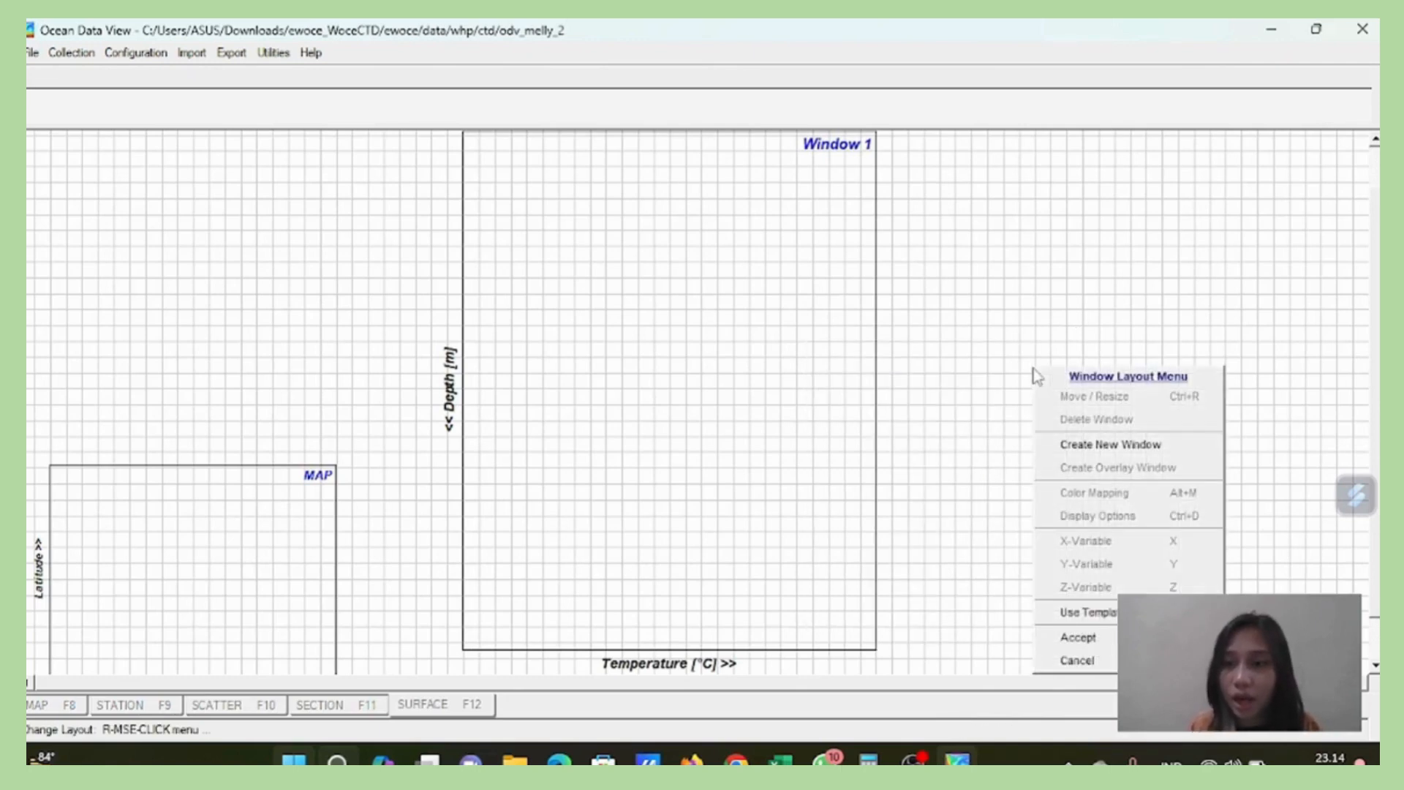
{"action": "left_click", "coordinate": [773, 432]}
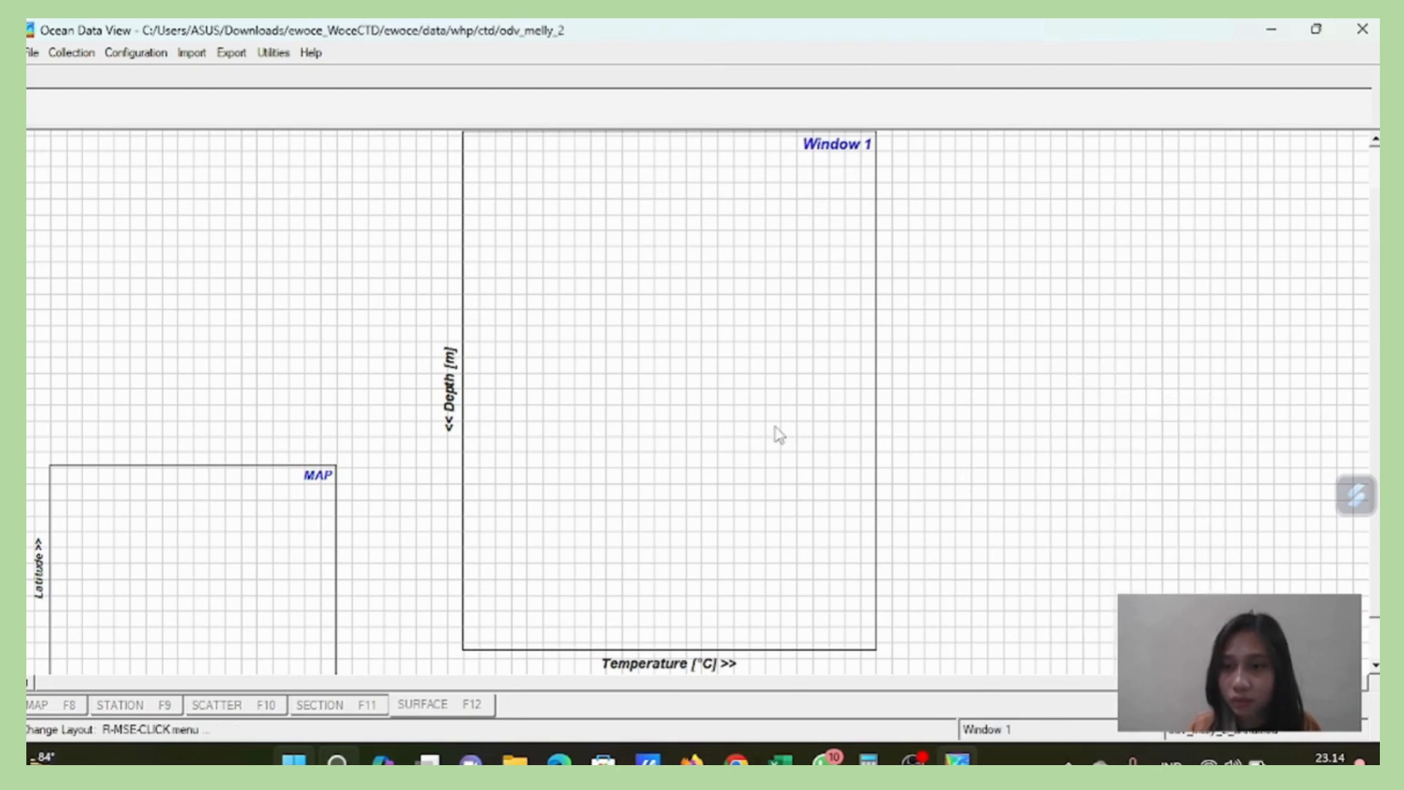
{"action": "right_click", "coordinate": [777, 432]}
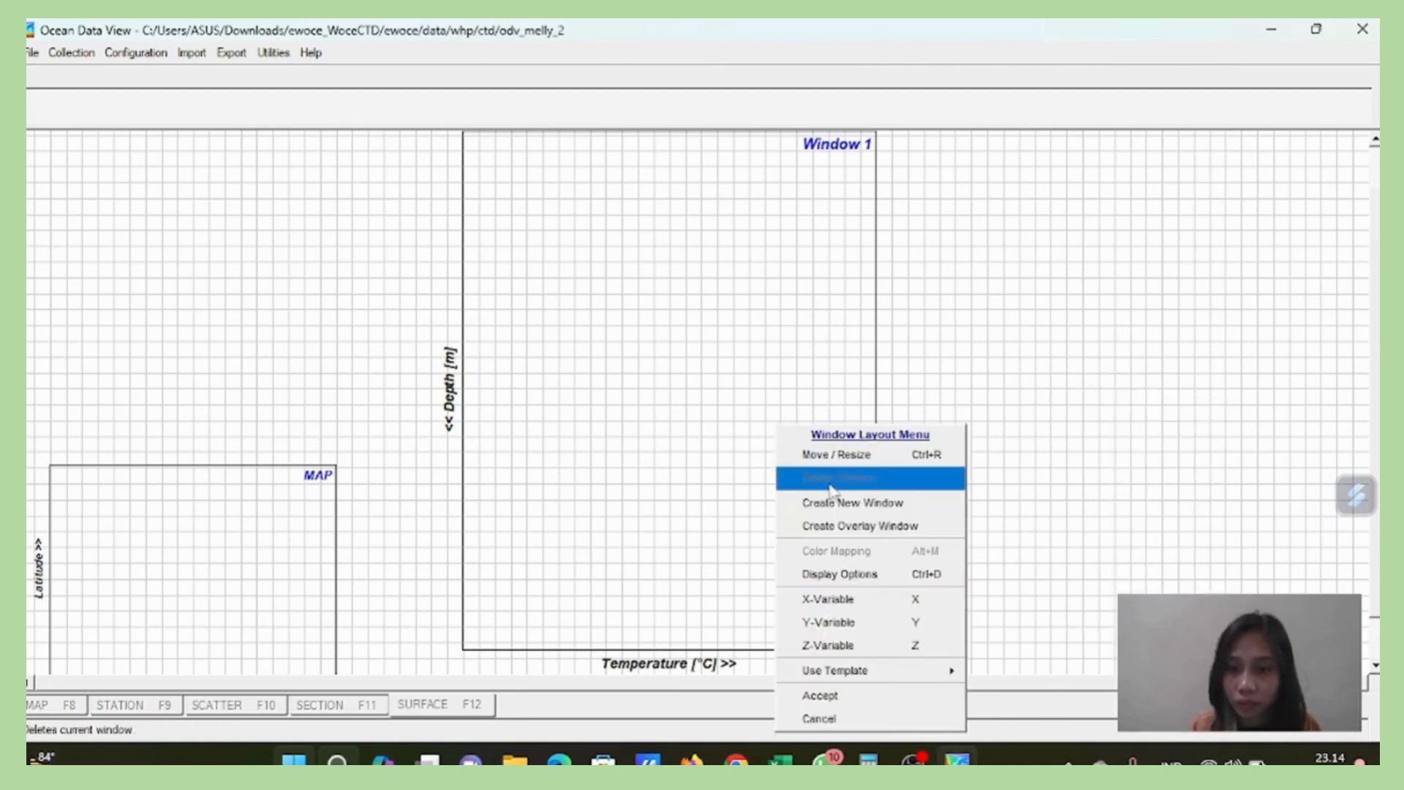
{"action": "left_click", "coordinate": [842, 503]}
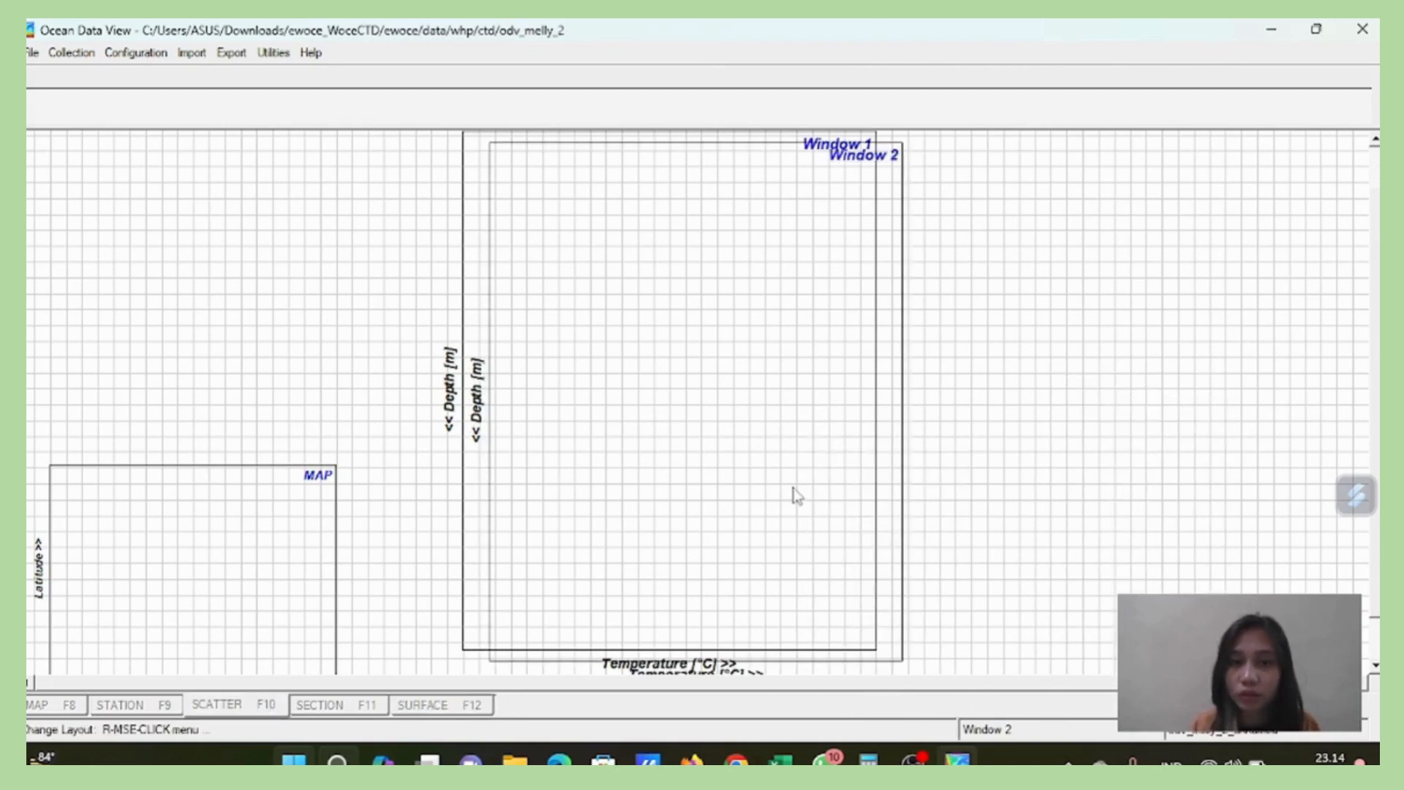
Shrink Window 2 to about 8.7 by 7.5, place it above the map beside Window 1, and accept the scatter layout.
{"action": "left_click_drag", "start_coordinate": [850, 531], "coordinate": [695, 602]}
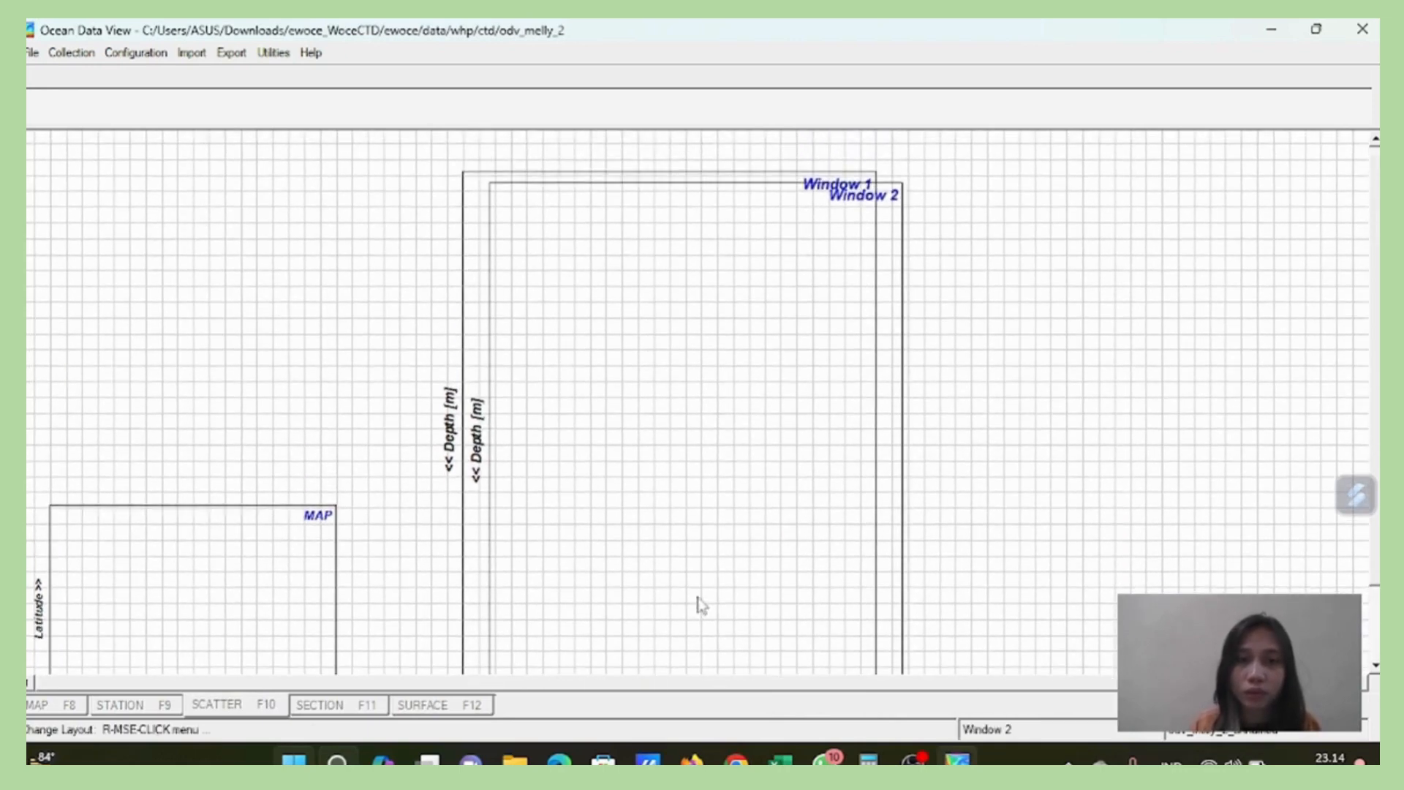
{"action": "right_click", "coordinate": [729, 495]}
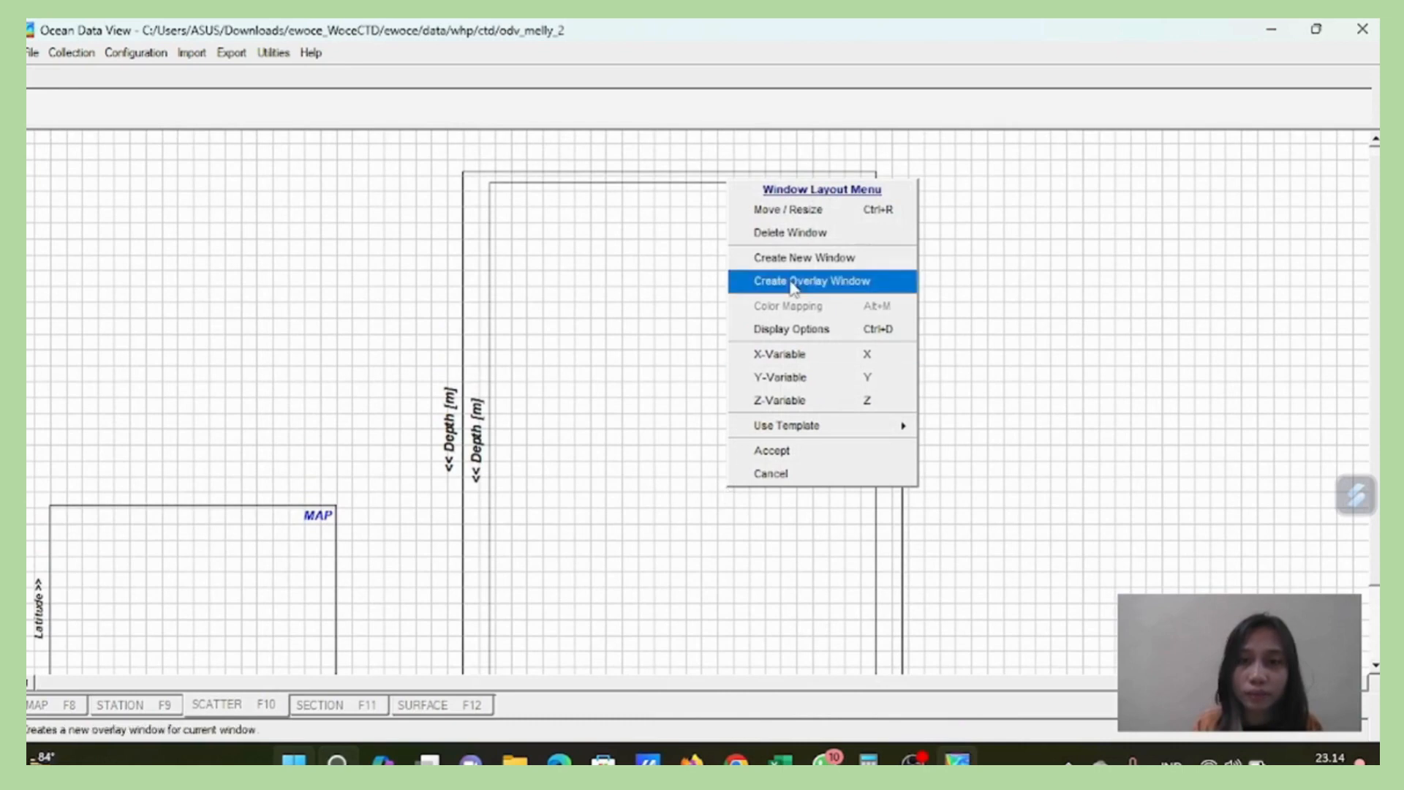
{"action": "left_click", "coordinate": [799, 212]}
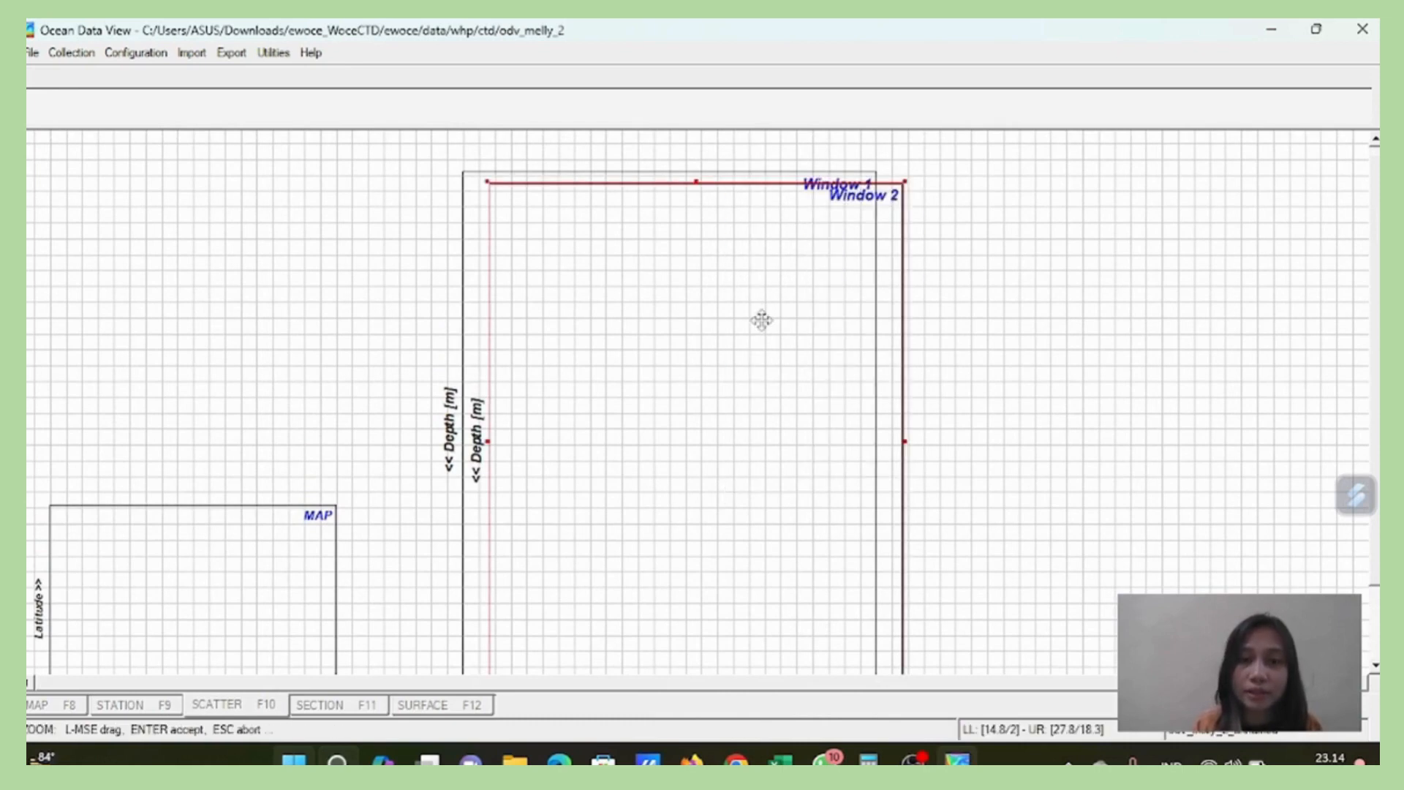
{"action": "left_click_drag", "start_coordinate": [760, 320], "coordinate": [279, 207]}
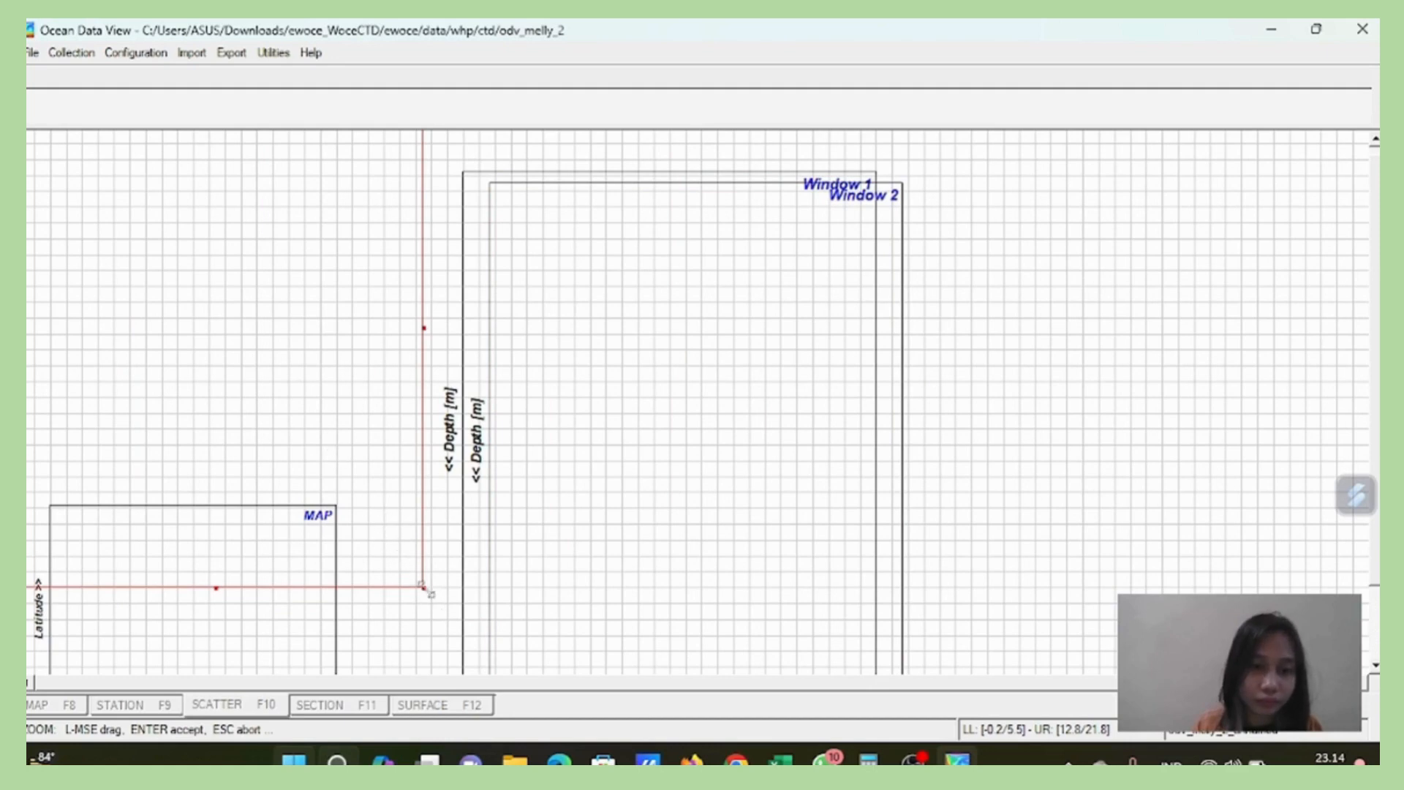
{"action": "left_click_drag", "start_coordinate": [424, 589], "coordinate": [288, 305]}
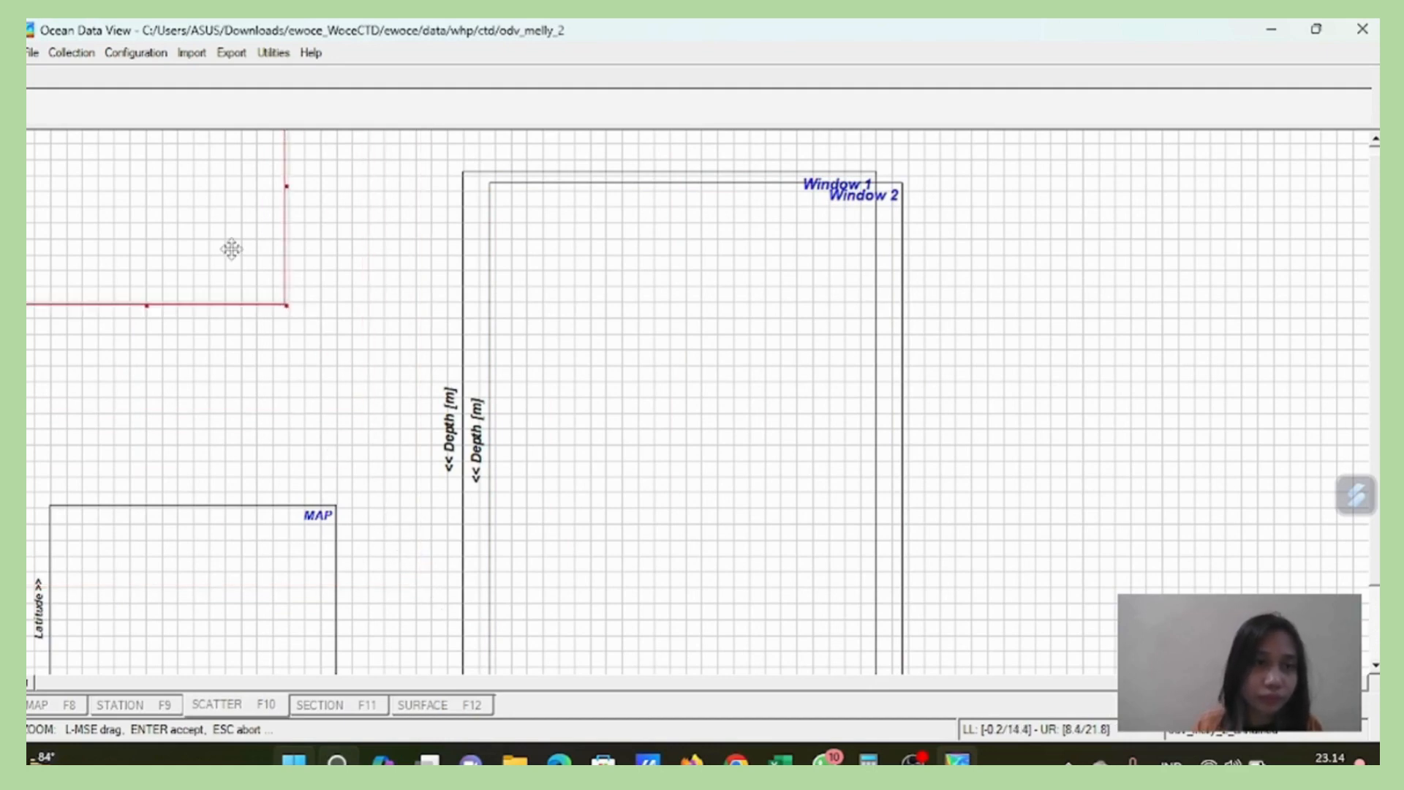
{"action": "left_click_drag", "start_coordinate": [228, 248], "coordinate": [319, 363]}
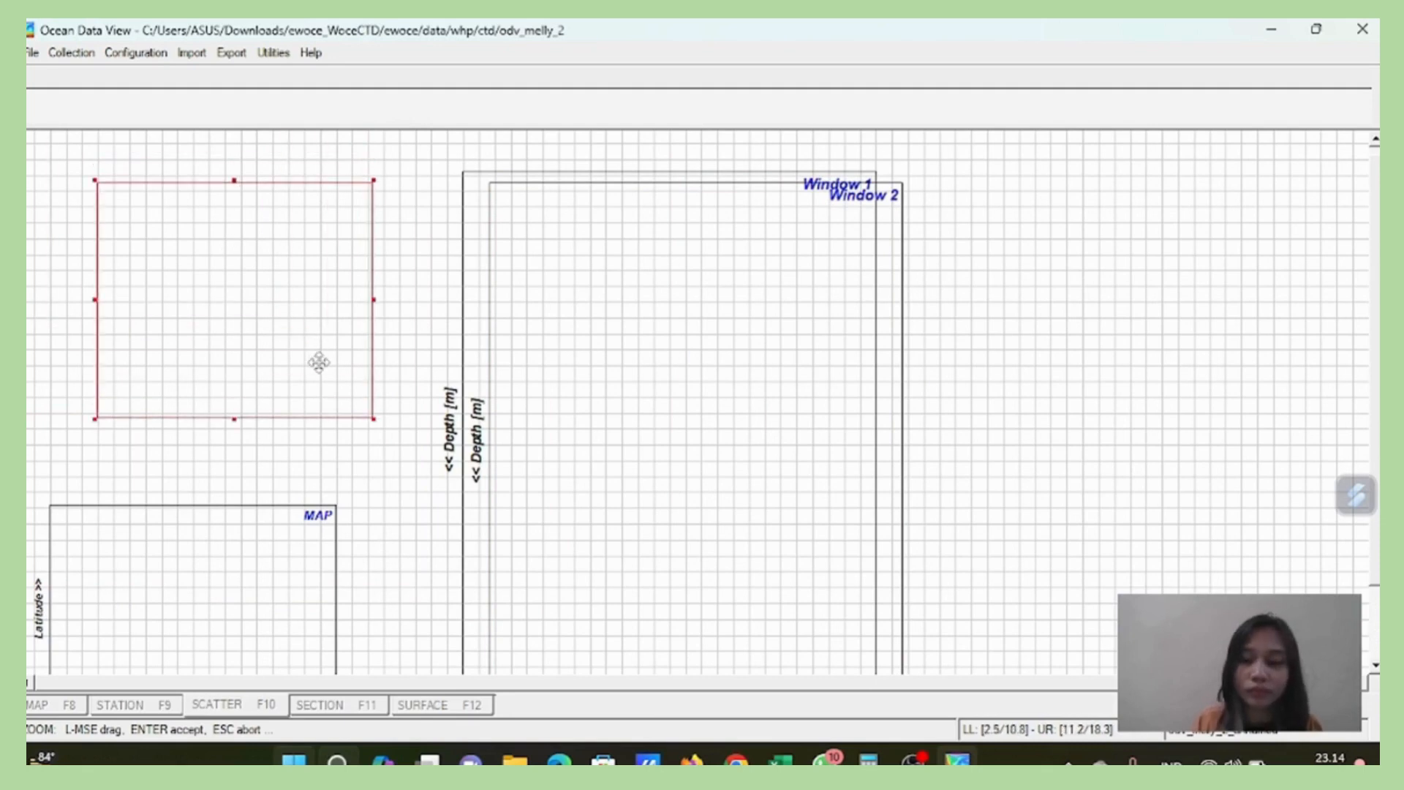
{"action": "key", "text": "Return"}
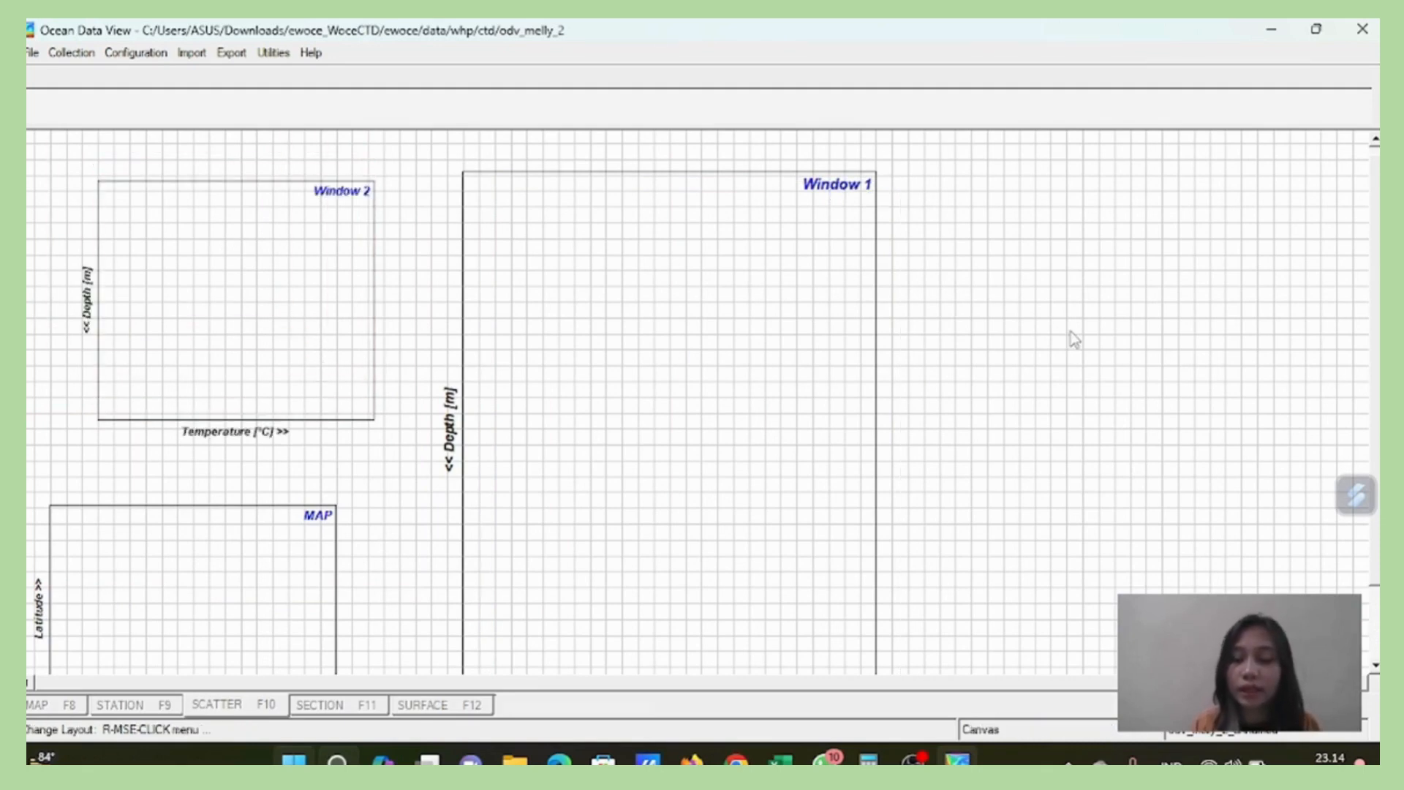
{"action": "right_click", "coordinate": [1150, 351]}
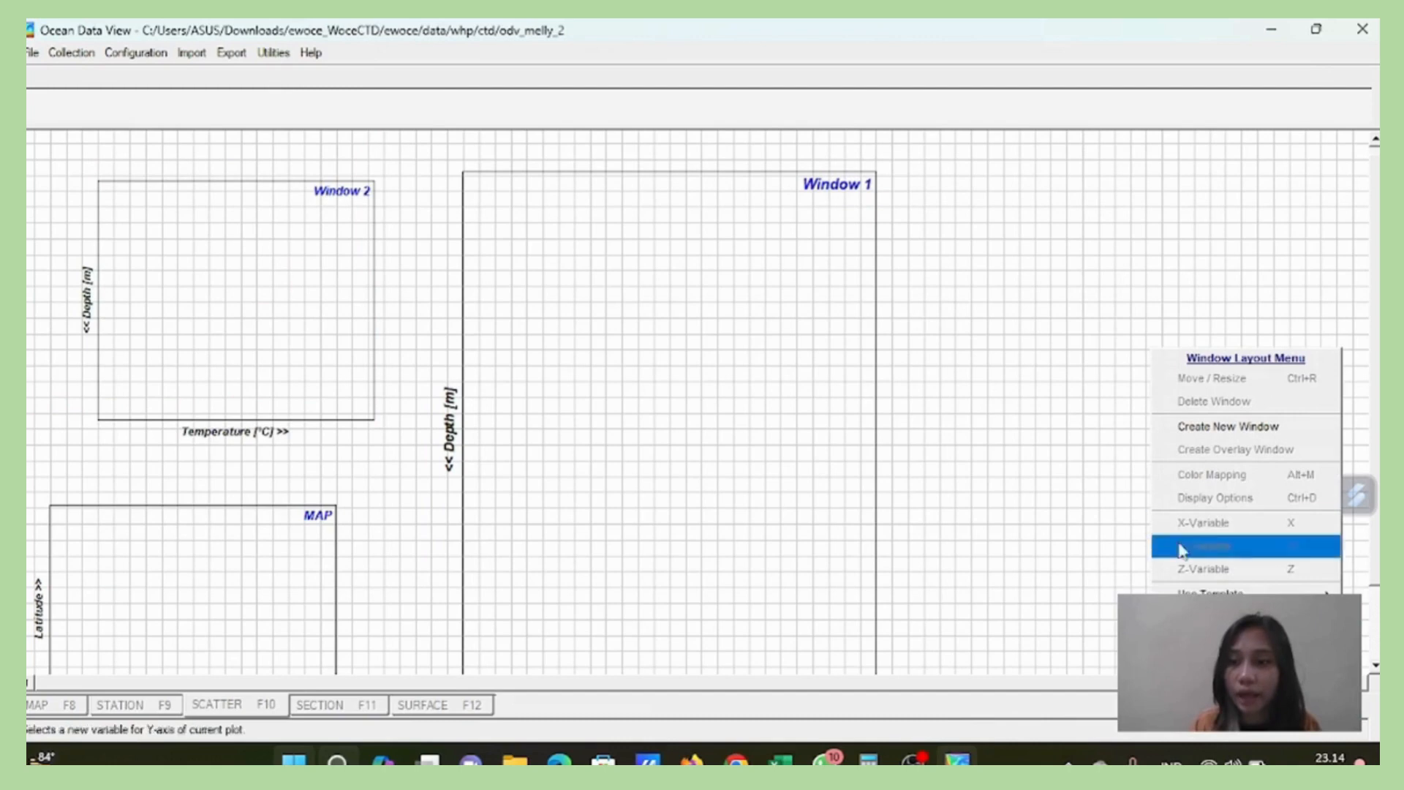
{"action": "left_click", "coordinate": [1197, 642]}
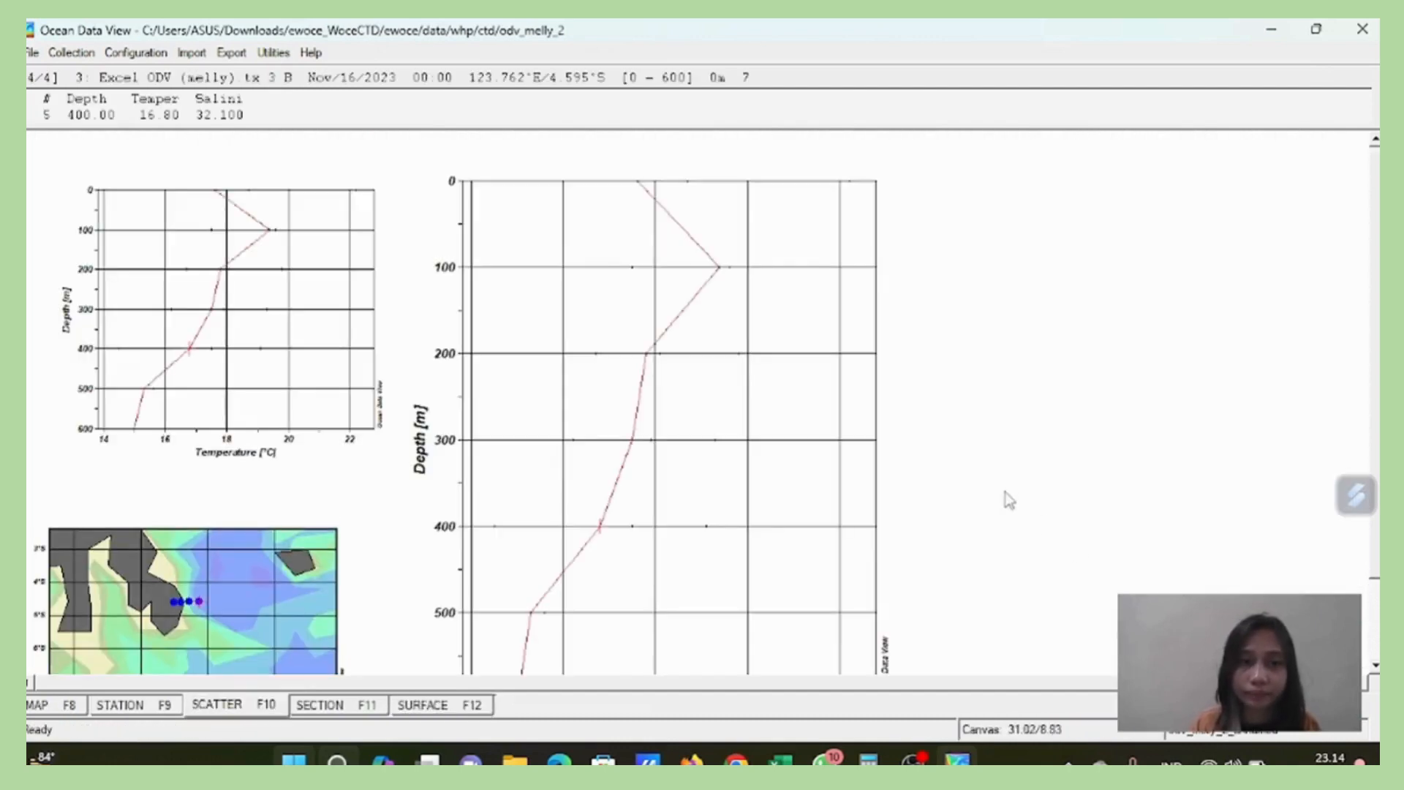
In the section view, define a section spine through the four stations from east to west, with distance in km as the section coordinate.
{"action": "left_click", "coordinate": [613, 410]}
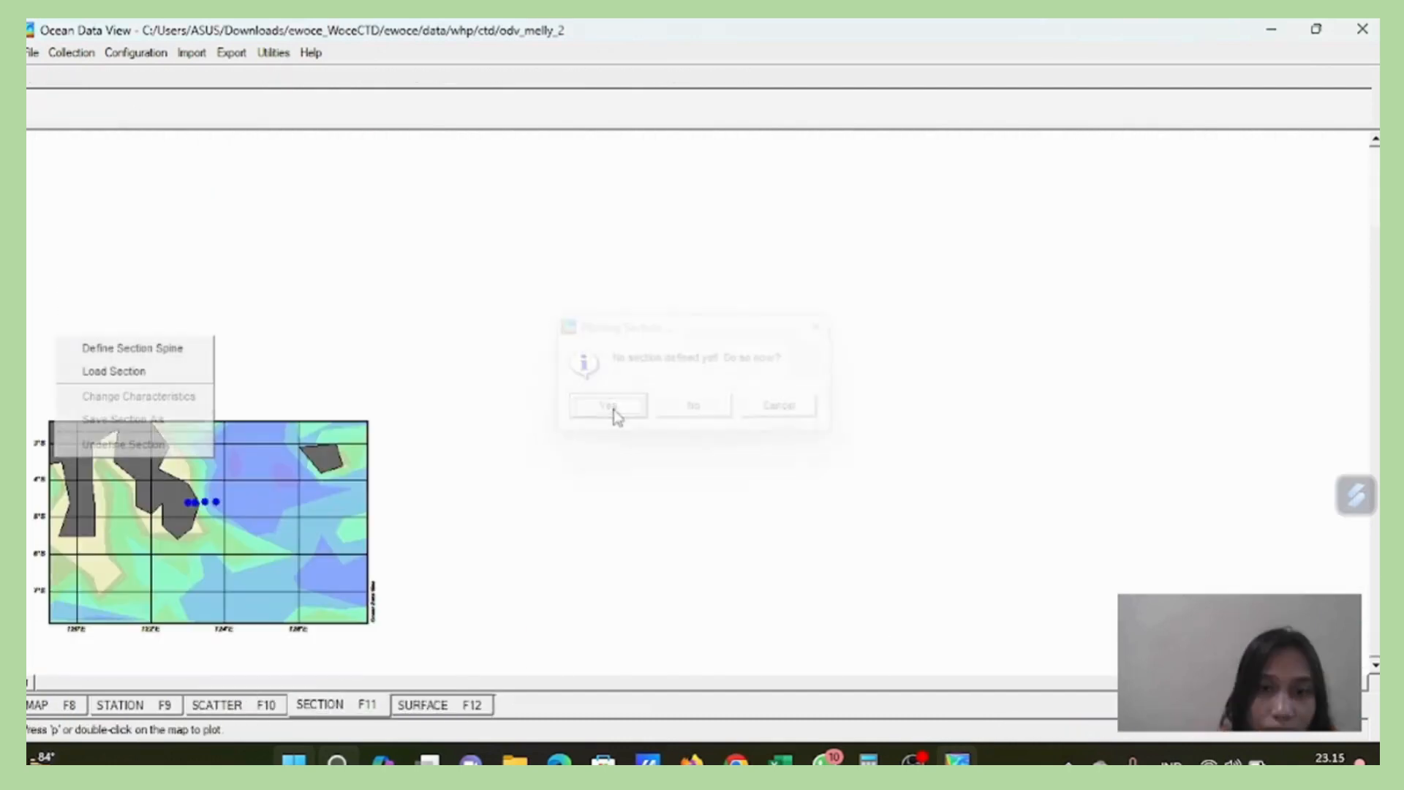
{"action": "left_click", "coordinate": [196, 348]}
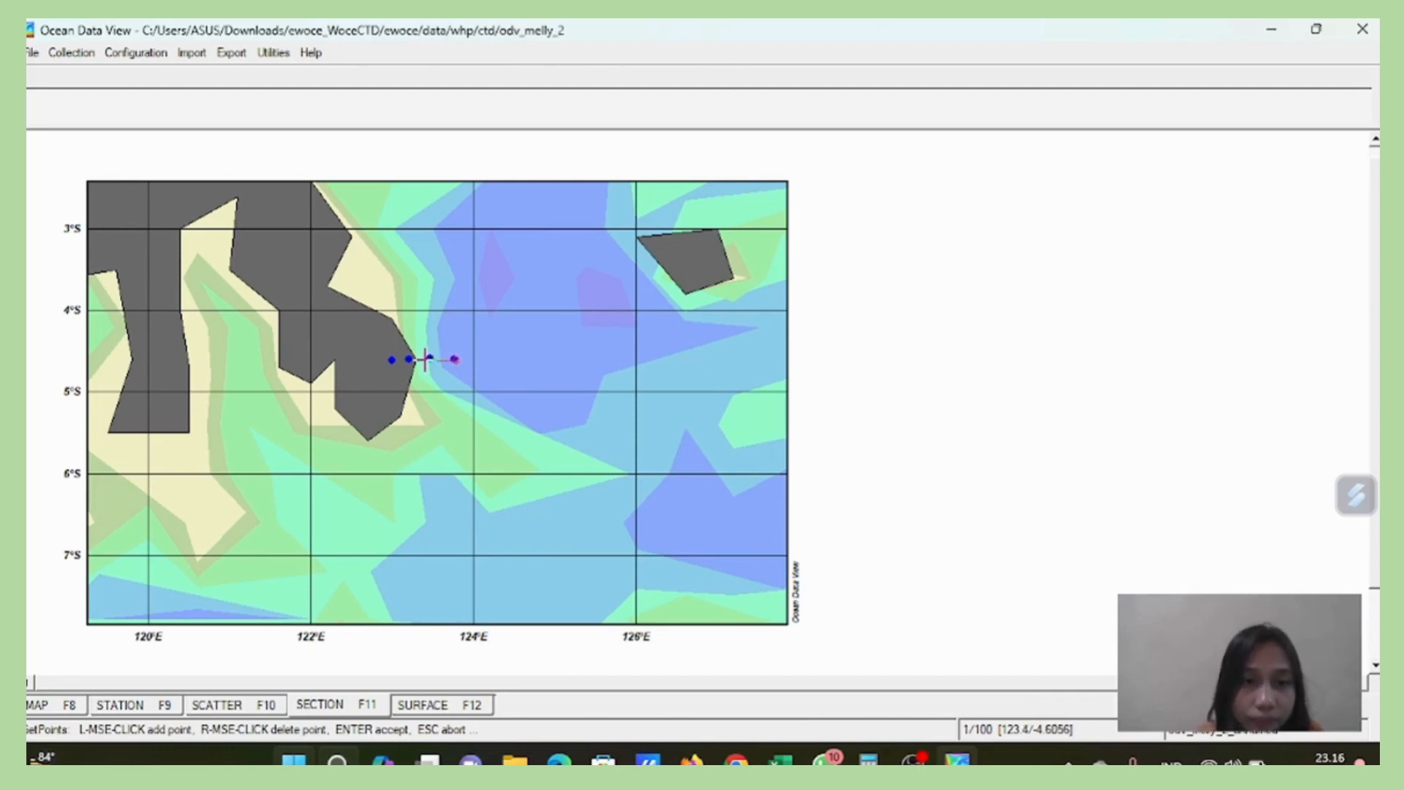
{"action": "left_click", "coordinate": [430, 358]}
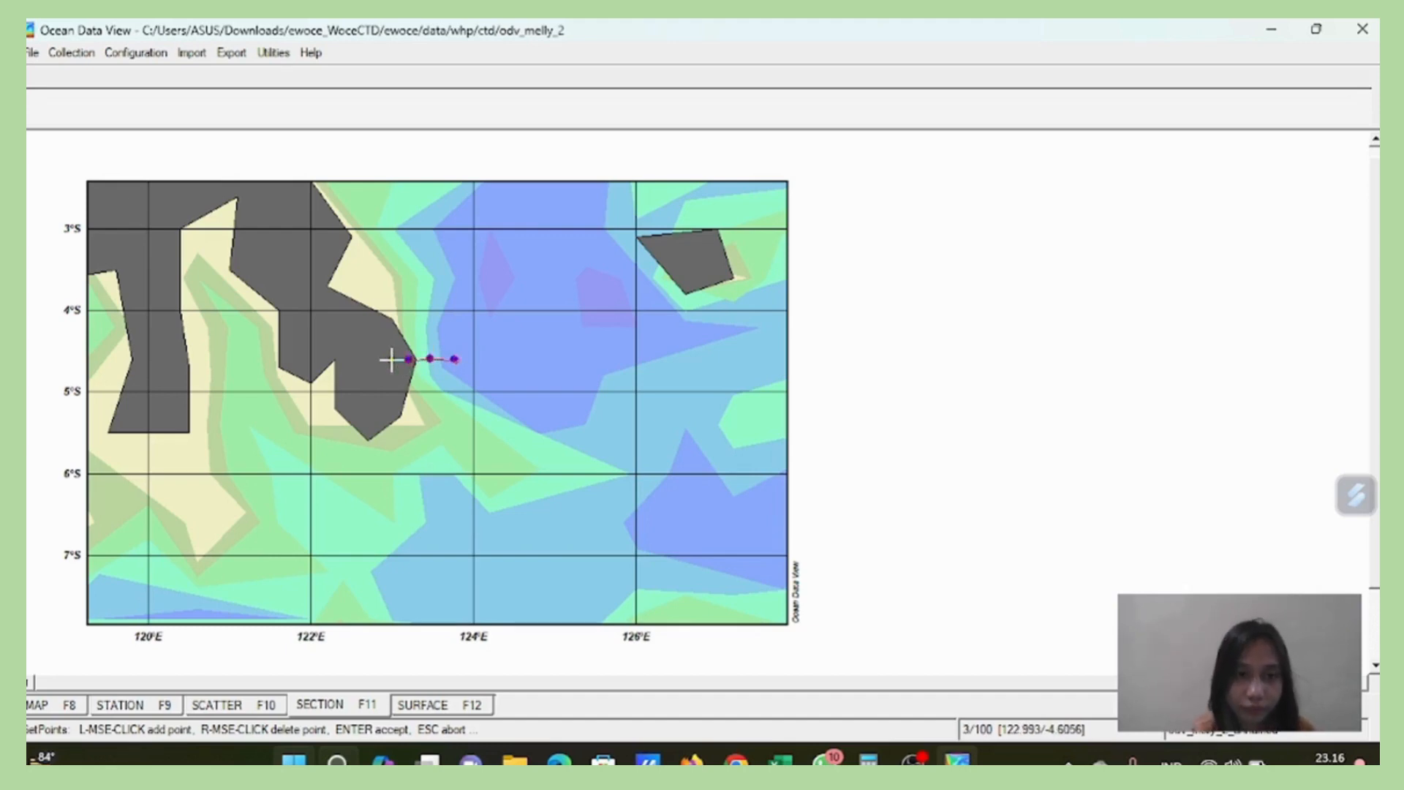
{"action": "left_click", "coordinate": [390, 359]}
{"action": "key", "text": "Return"}
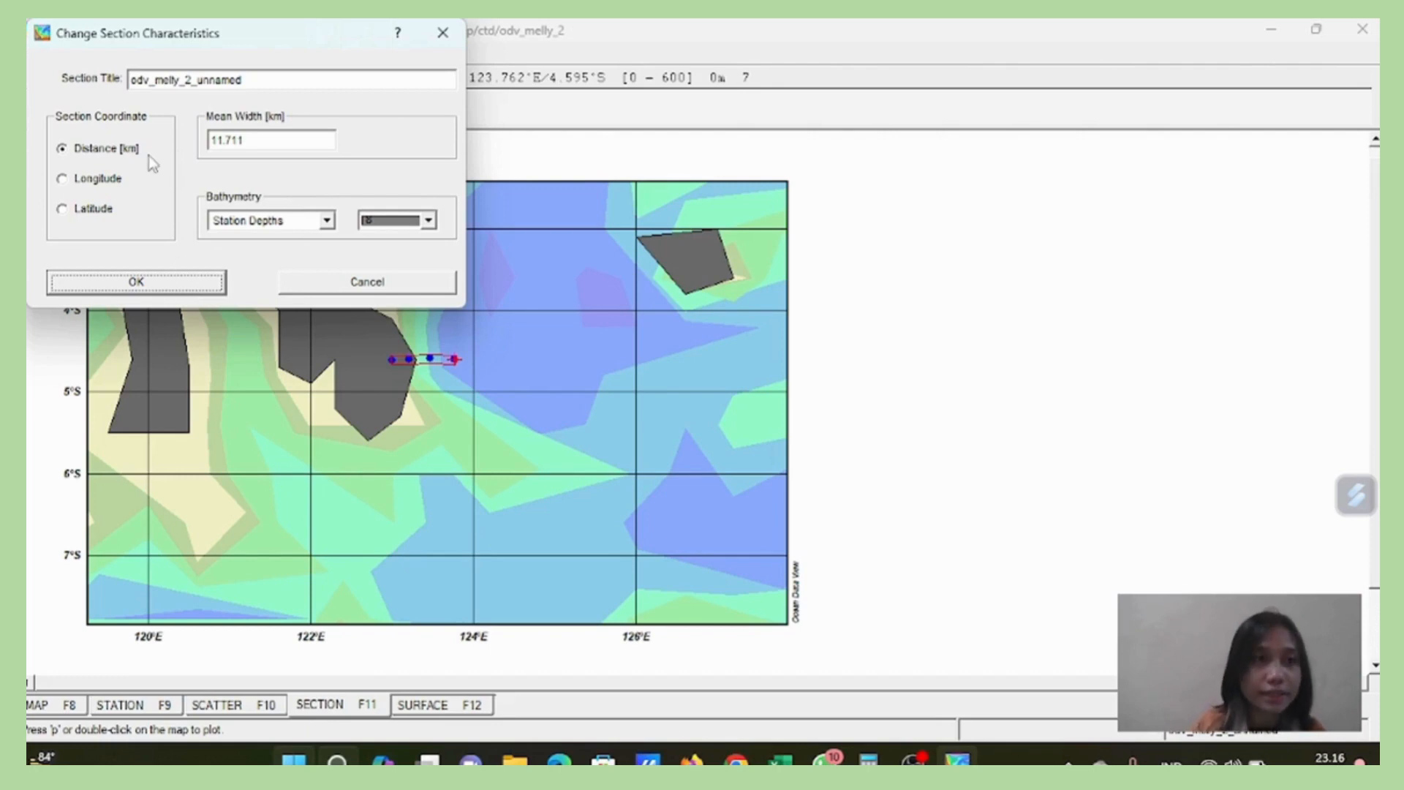
{"action": "left_click", "coordinate": [205, 291]}
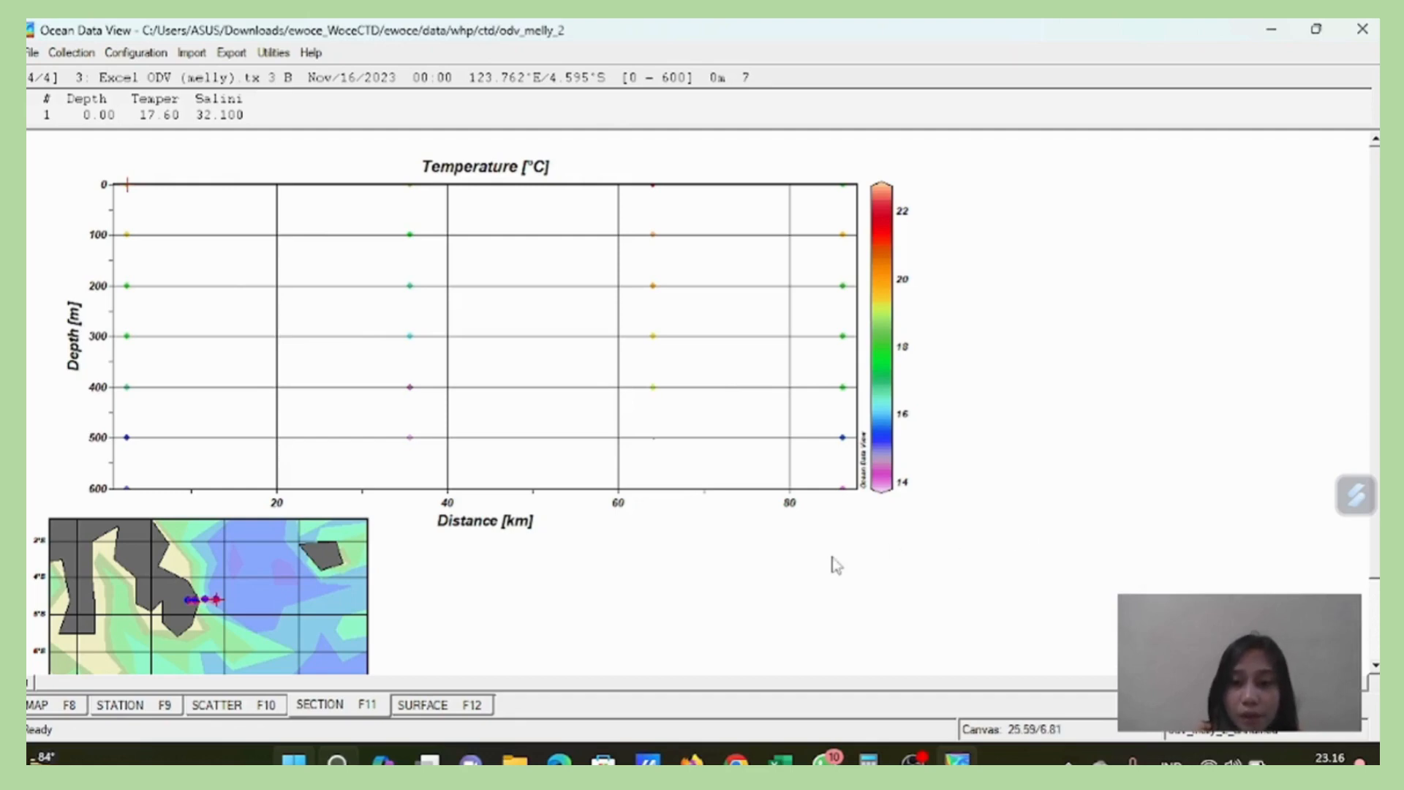
Move the temperature section plot (Window 1) east of the map, with its lower-left corner at about 13.4/5.5, and accept the layout.
{"action": "right_click", "coordinate": [930, 559]}
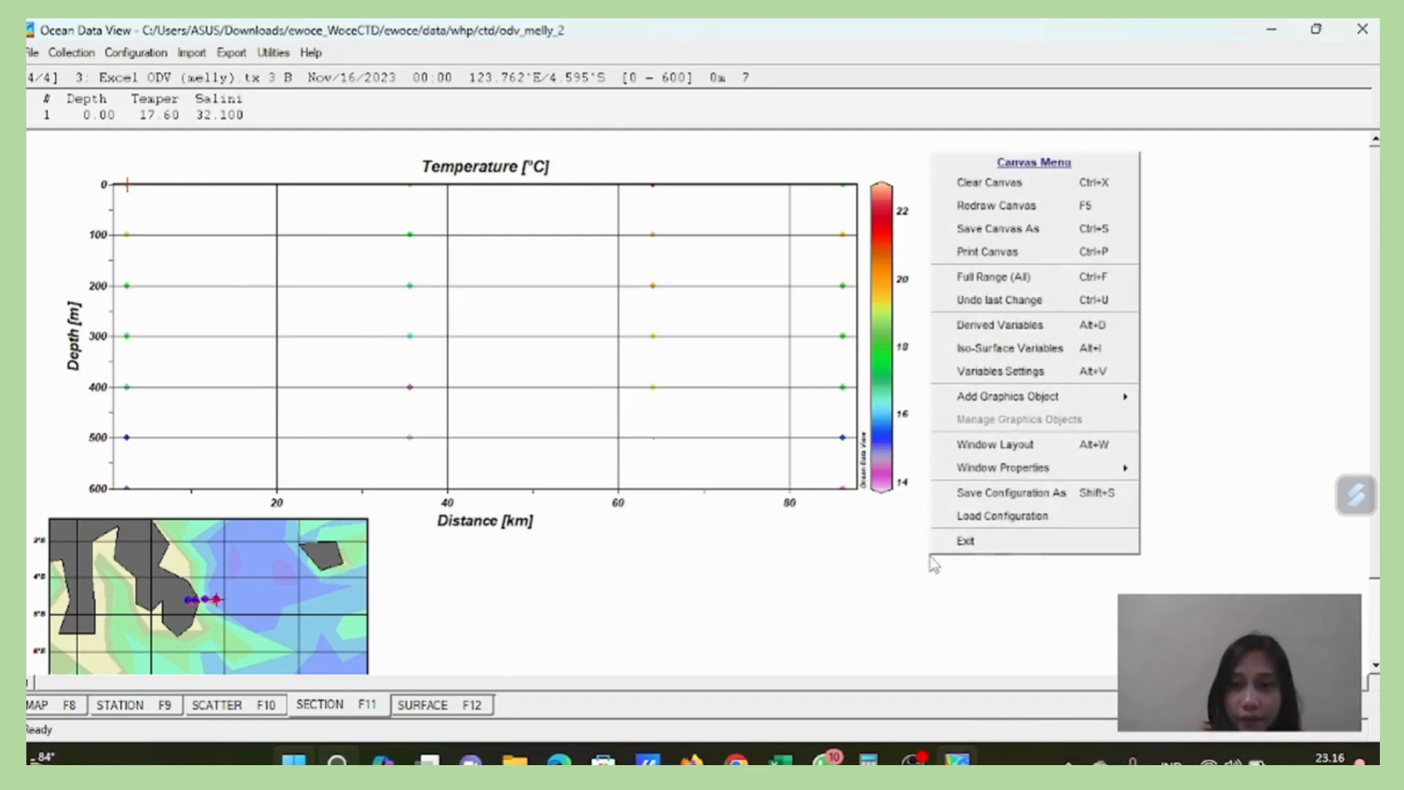
{"action": "left_click", "coordinate": [1014, 448]}
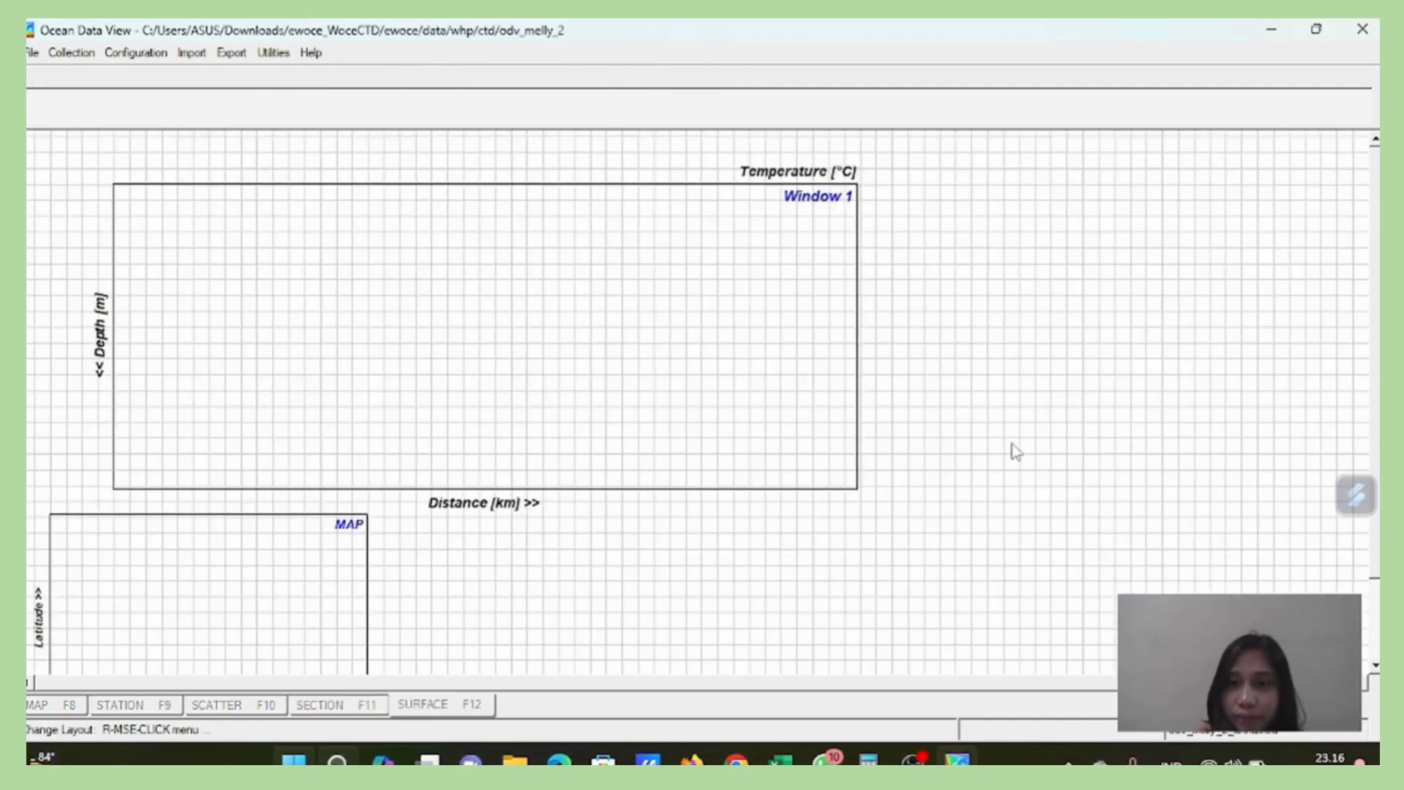
{"action": "right_click", "coordinate": [600, 334]}
{"action": "left_click", "coordinate": [632, 360]}
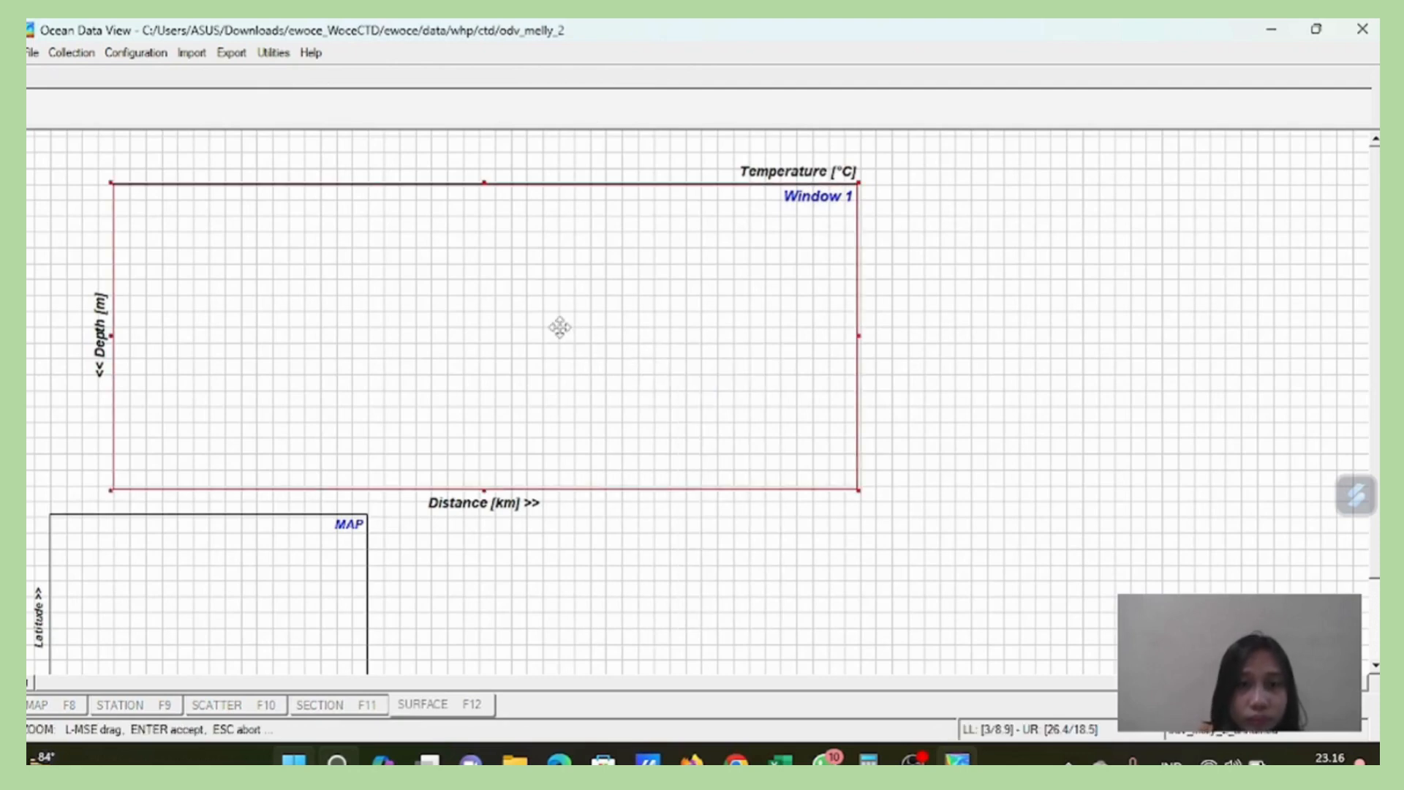
{"action": "left_click_drag", "start_coordinate": [557, 326], "coordinate": [890, 435]}
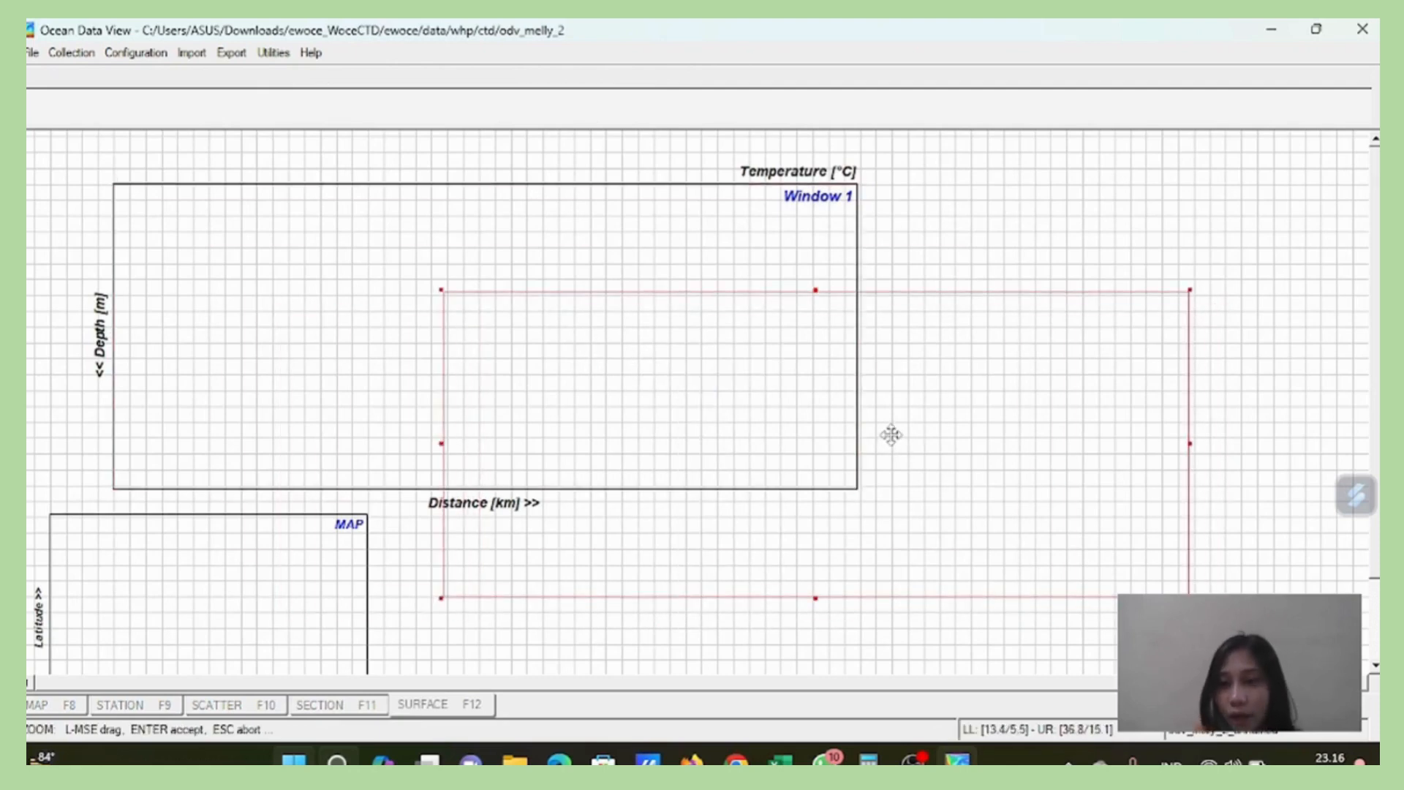
{"action": "key", "text": "Return"}
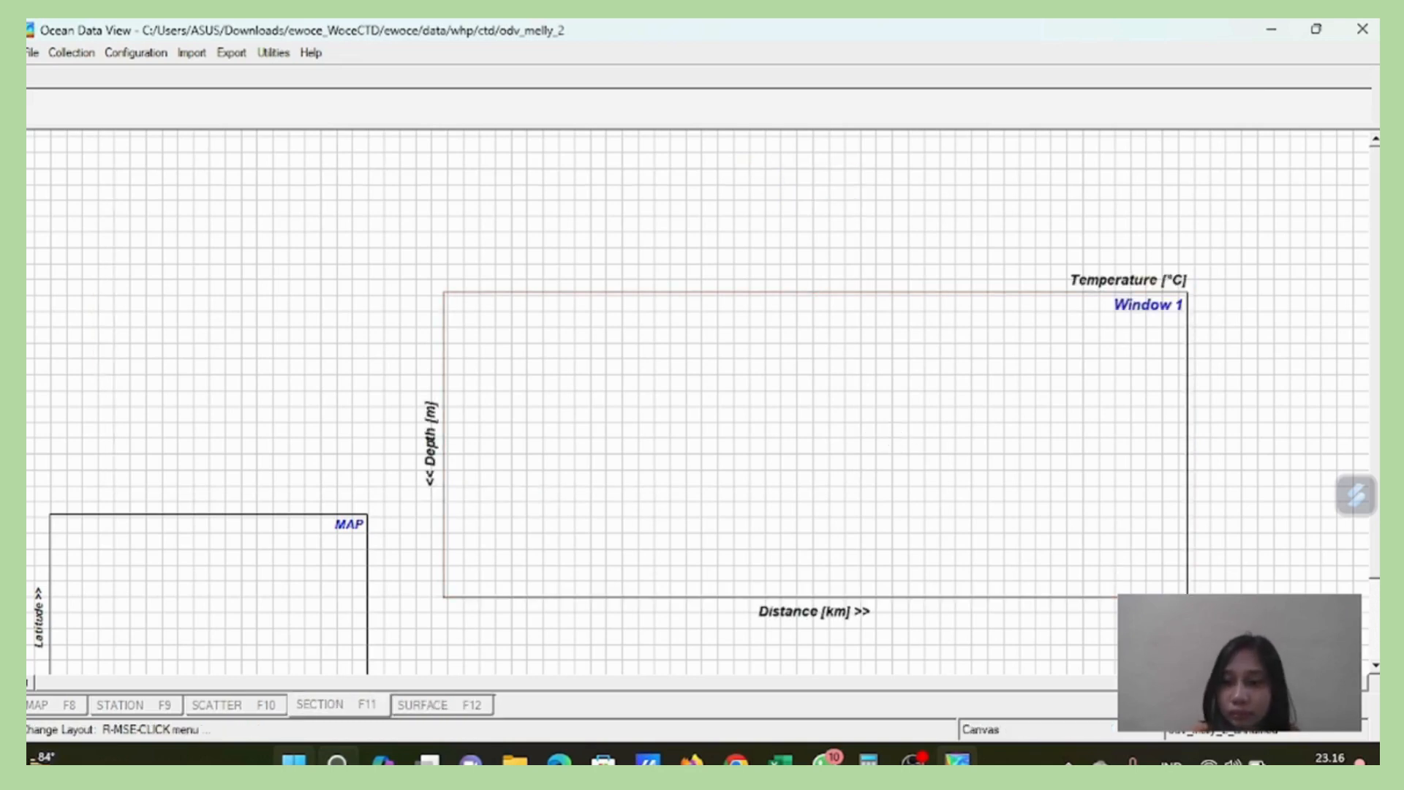
{"action": "right_click", "coordinate": [1146, 311]}
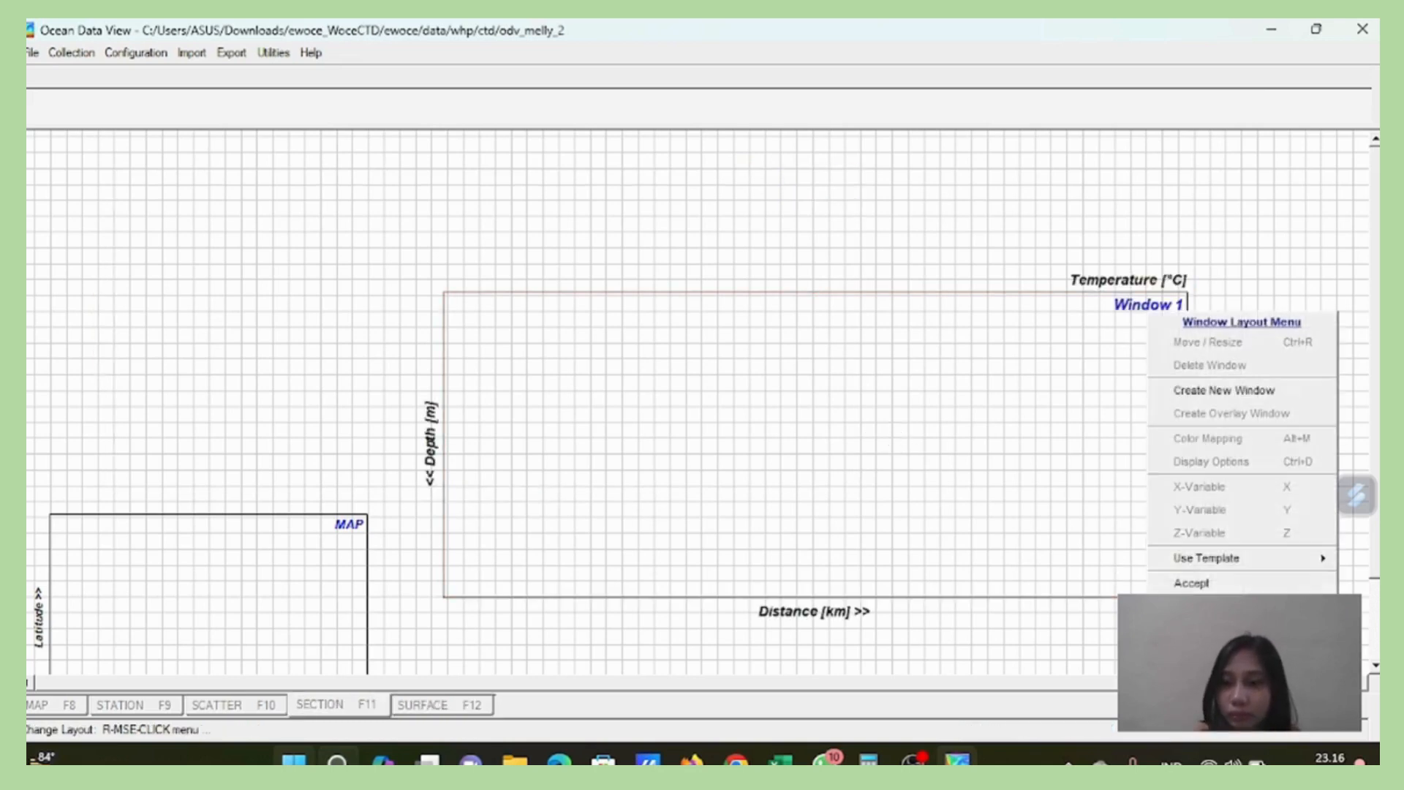
{"action": "left_click", "coordinate": [1194, 585]}
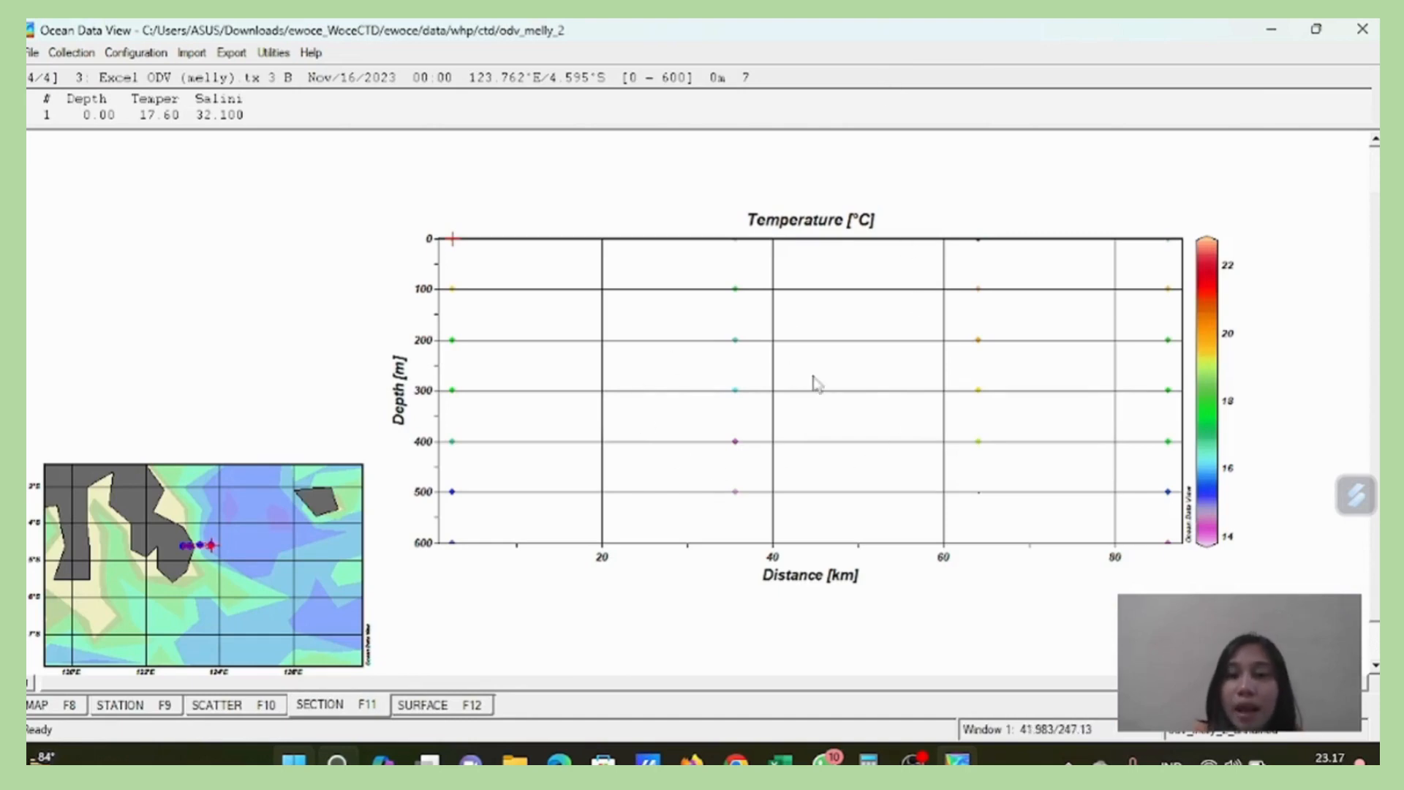
Display the temperature section plot as a gridded field using VG Gridding, with X and Y scale-lengths of 300.
{"action": "right_click", "coordinate": [971, 479]}
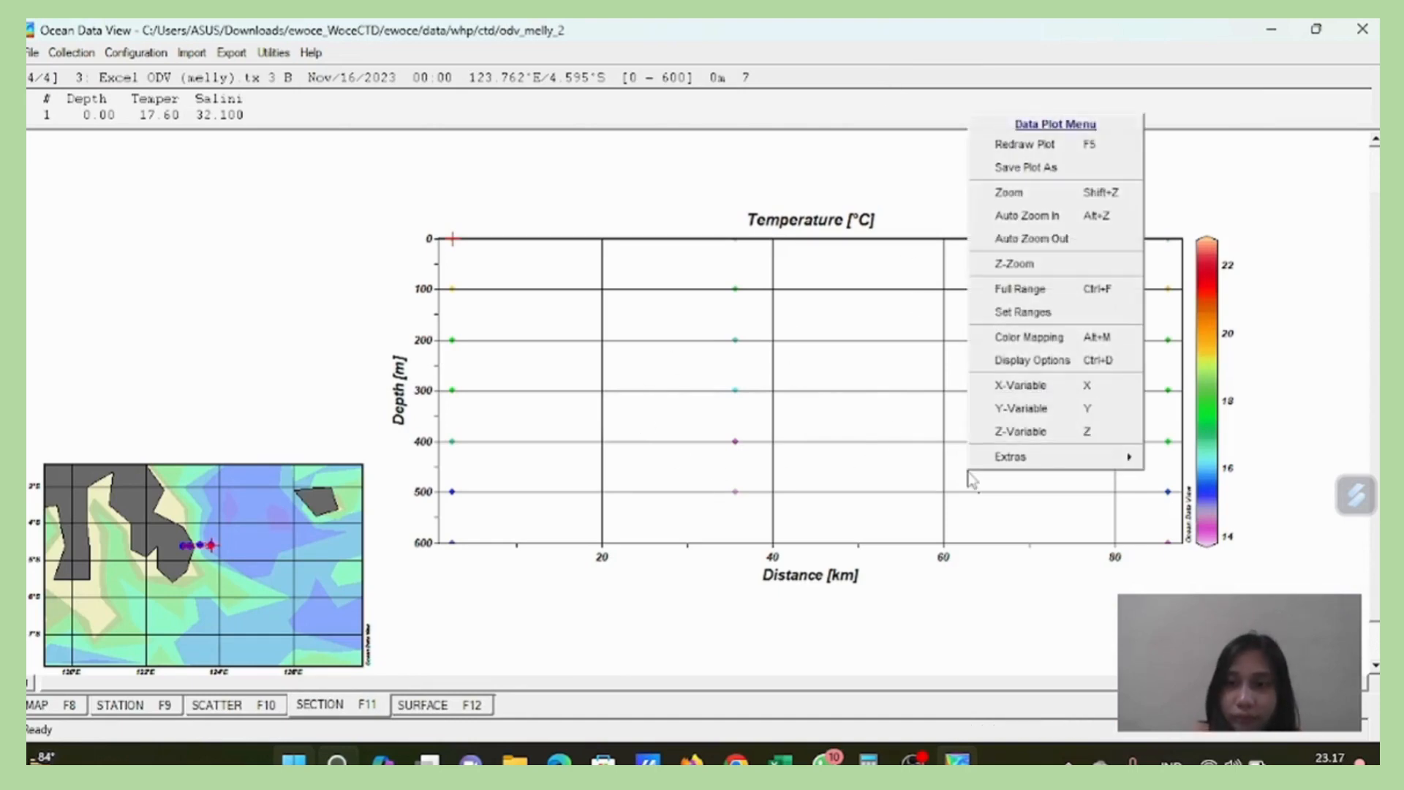
{"action": "left_click", "coordinate": [1021, 370]}
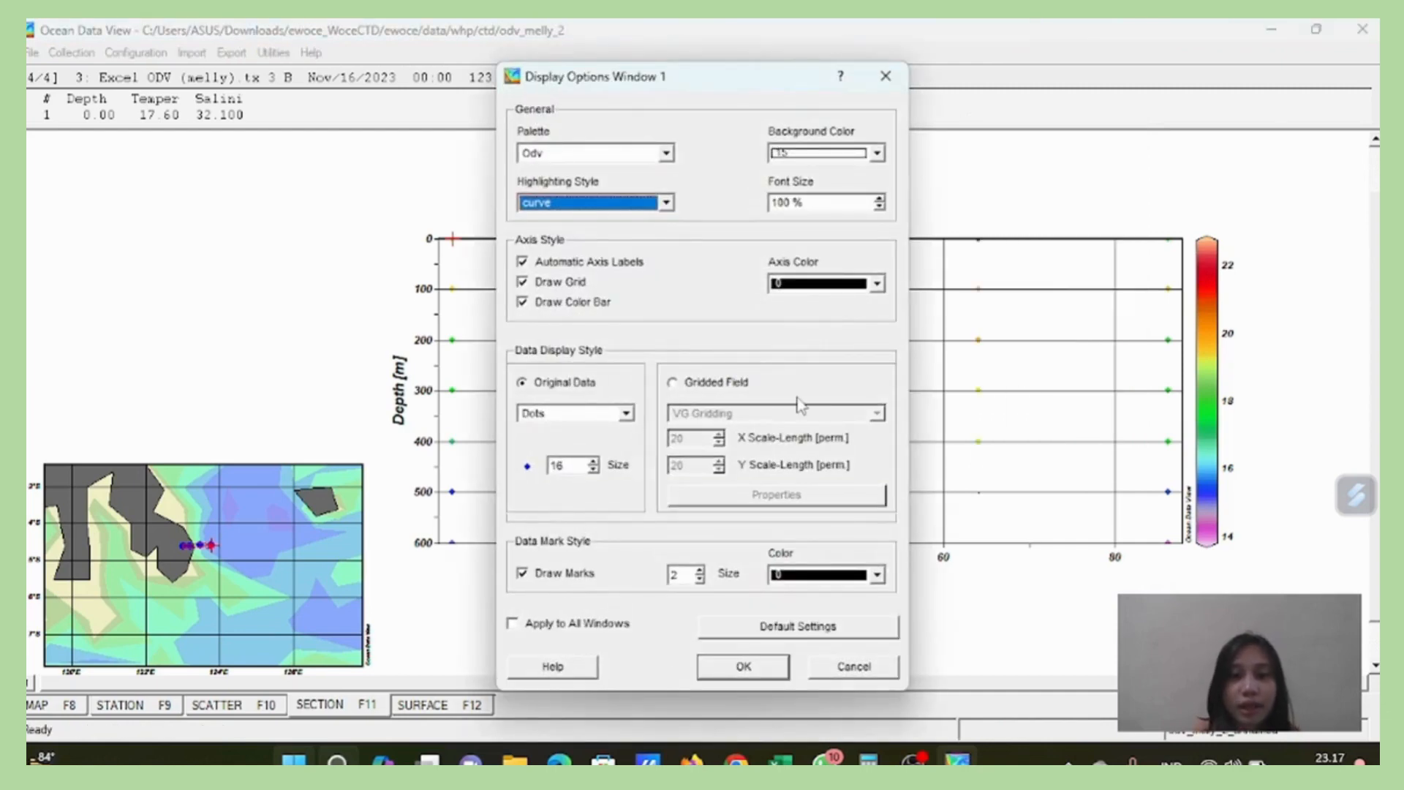
{"action": "left_click", "coordinate": [672, 383]}
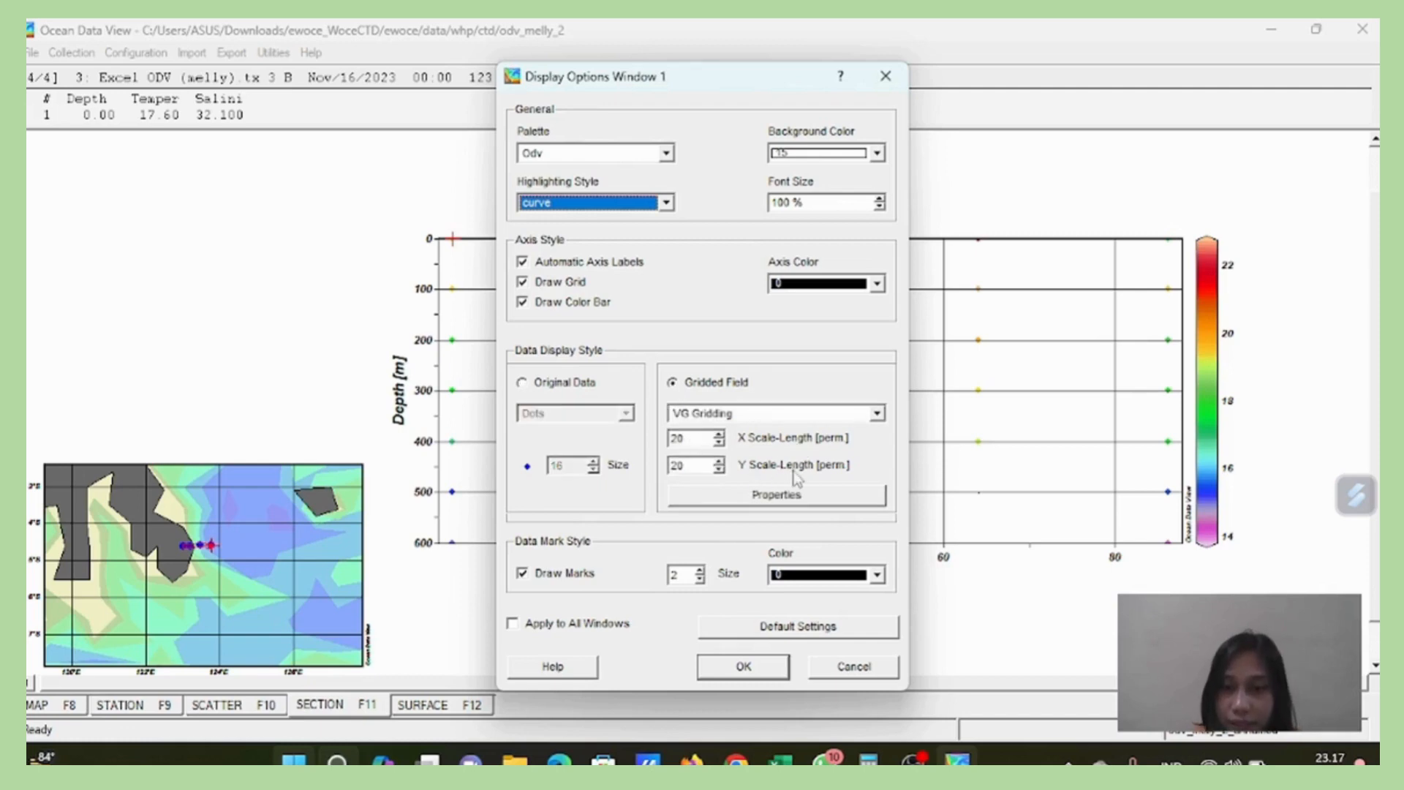
{"action": "left_click", "coordinate": [691, 438]}
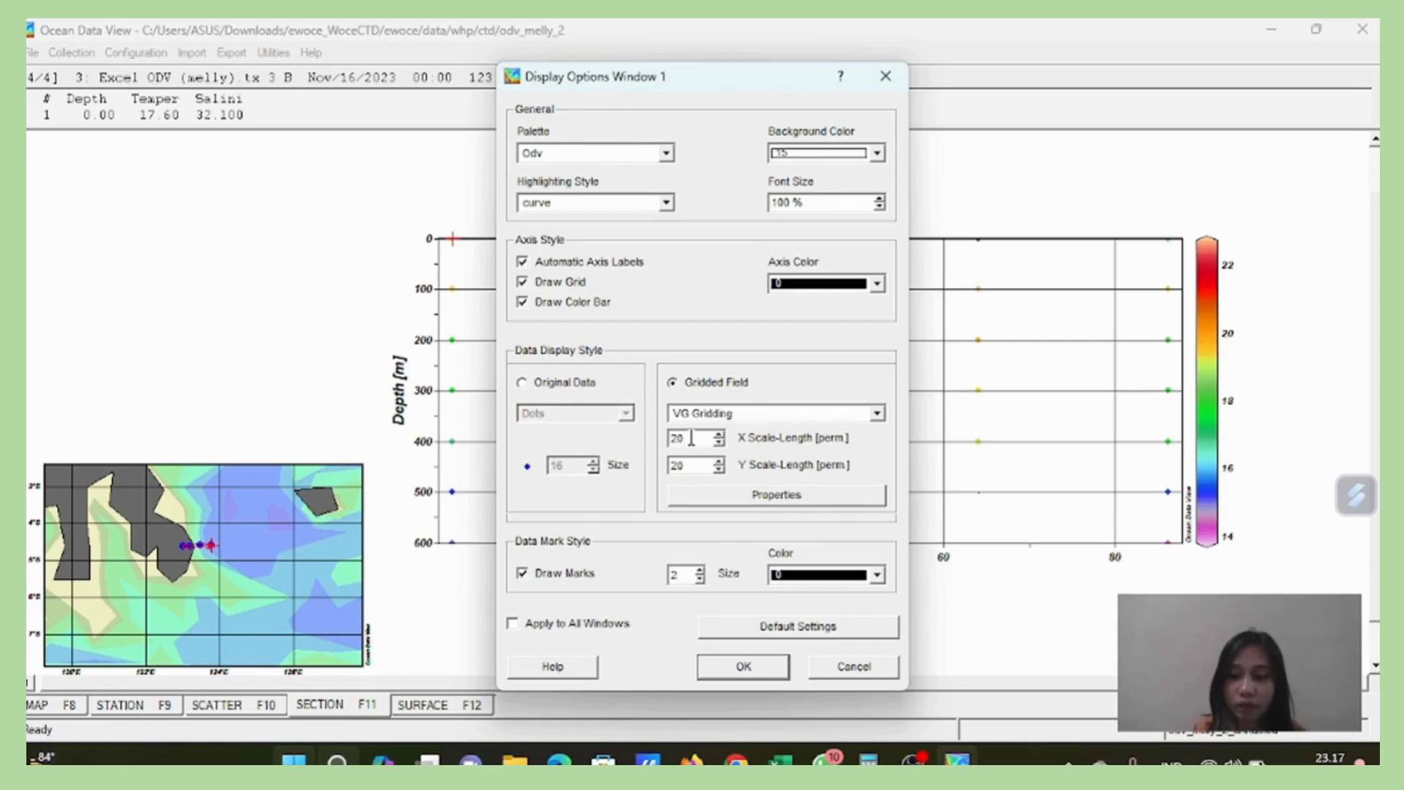
{"action": "key", "text": "BackSpace"}
{"action": "key", "text": "BackSpace"}
{"action": "type", "text": "300"}
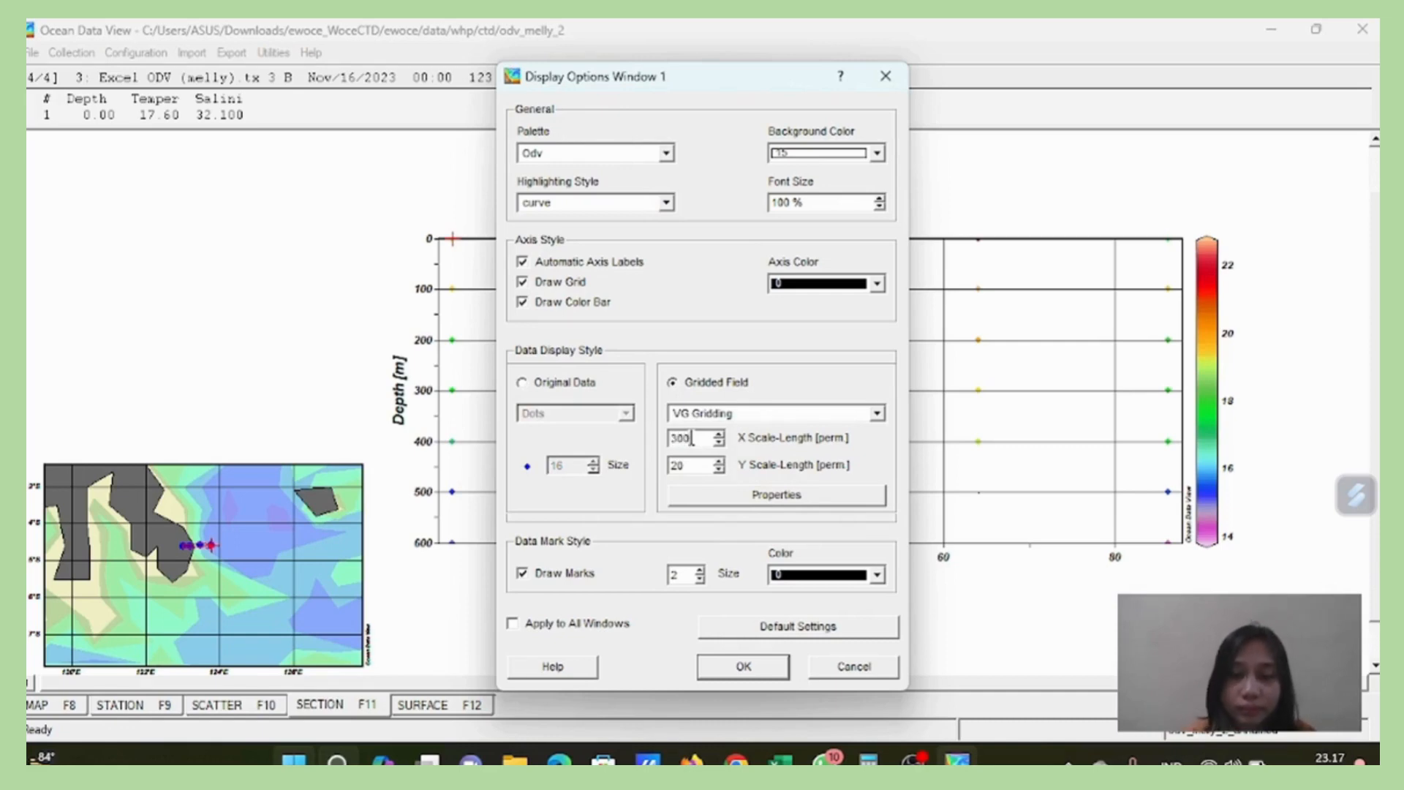
{"action": "left_click", "coordinate": [698, 465]}
{"action": "key", "text": "BackSpace"}
{"action": "key", "text": "BackSpace"}
{"action": "type", "text": "300"}
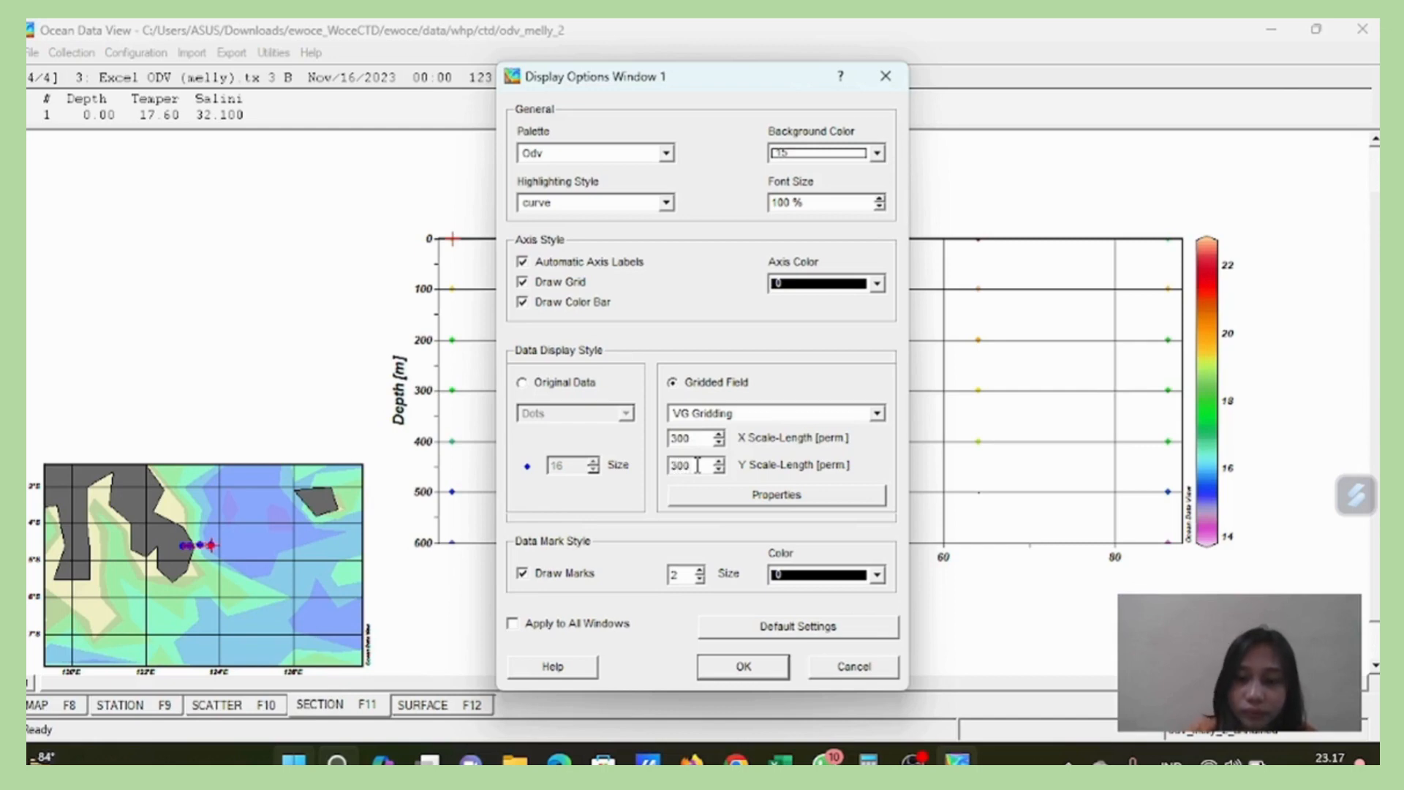
{"action": "key", "text": "Return"}
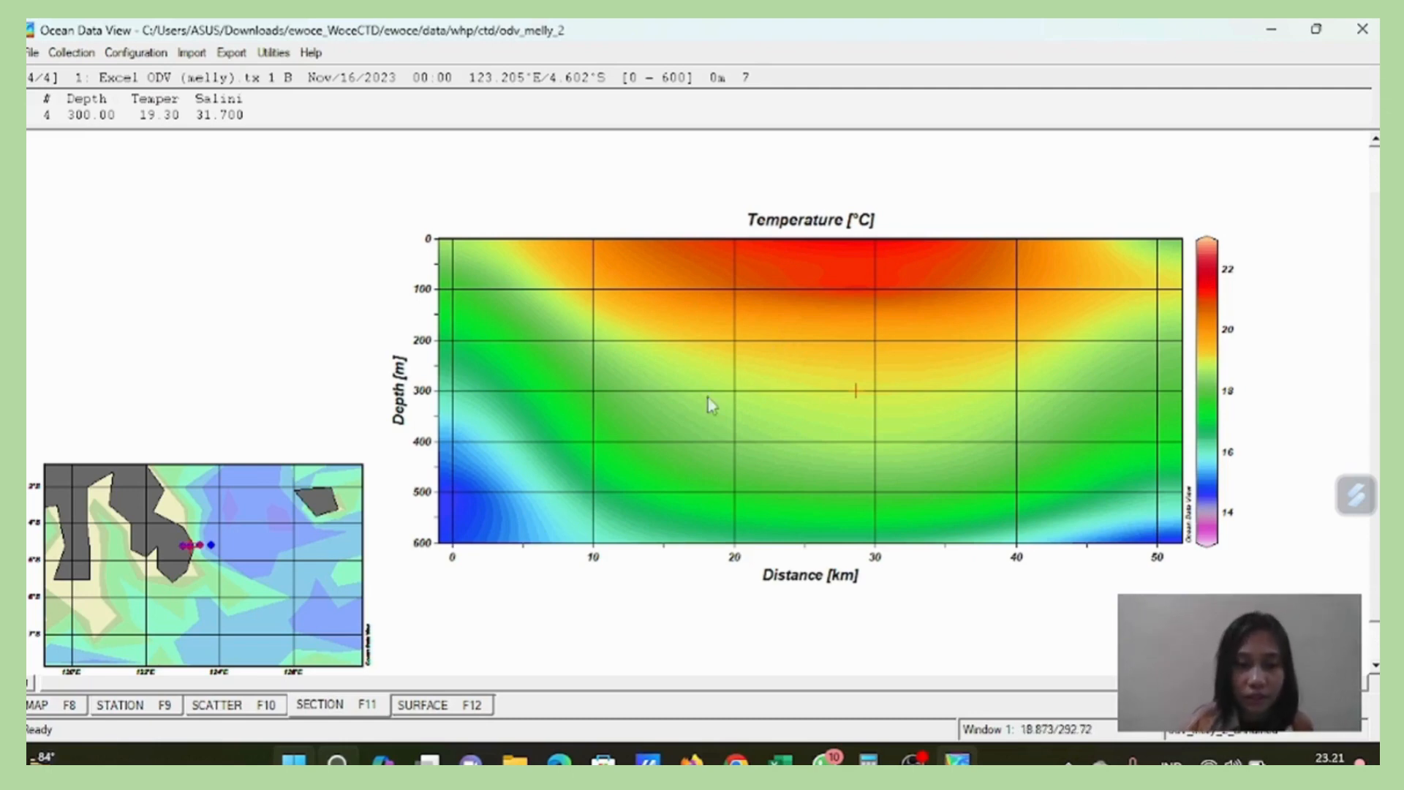
Switch to the surface view, saving the changed section as a .sec file in the ctd folder with "unnamed" removed from the default file name.
{"action": "left_click", "coordinate": [456, 708]}
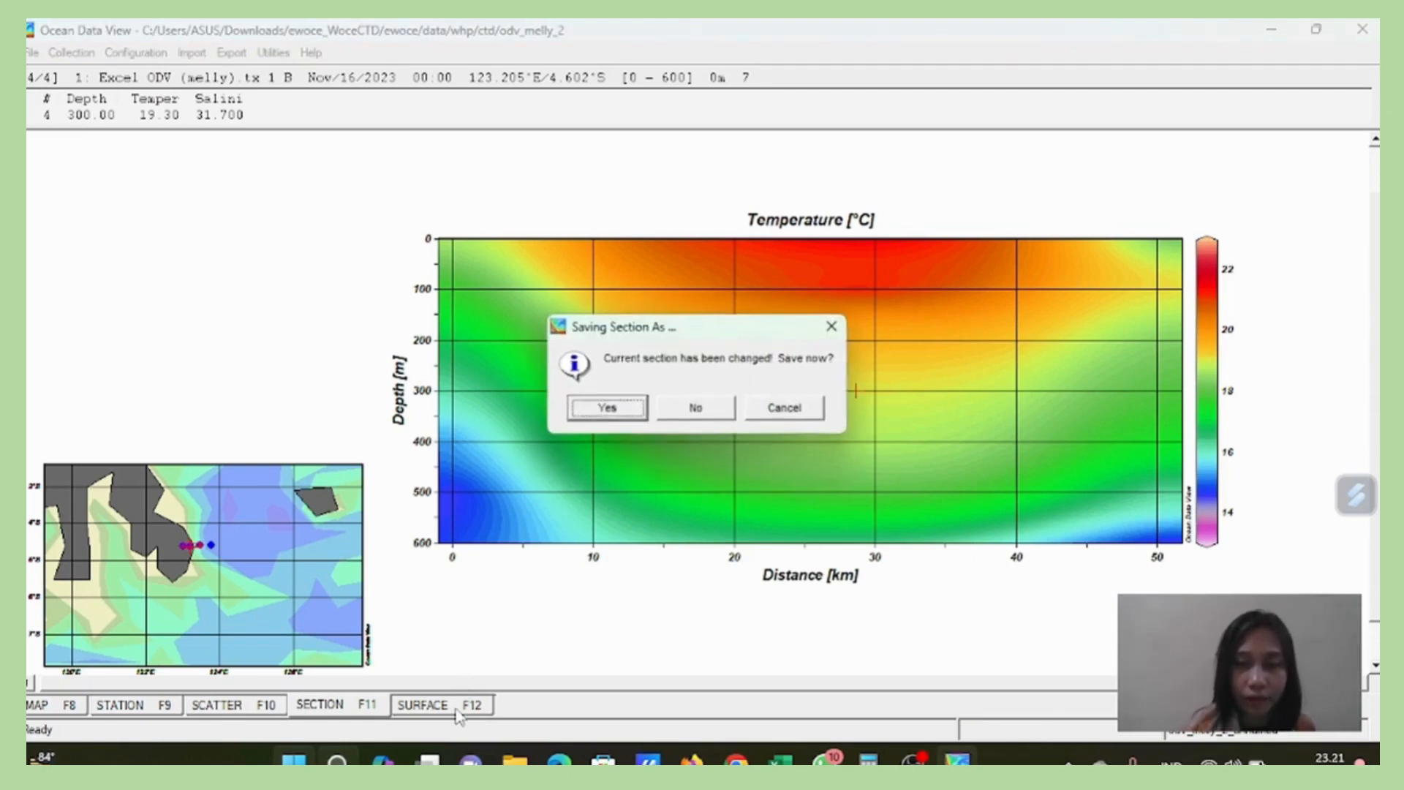
{"action": "left_click", "coordinate": [618, 409]}
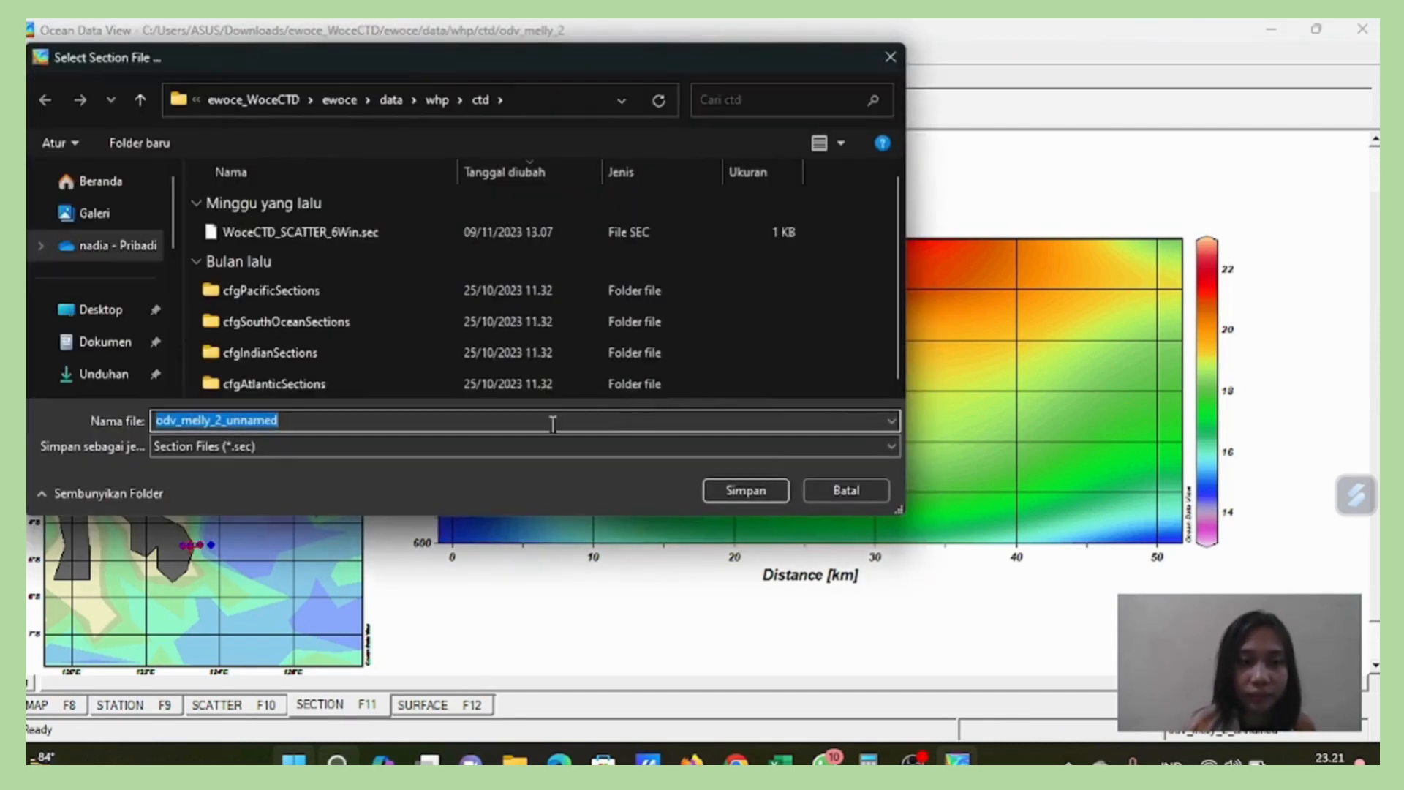
{"action": "left_click", "coordinate": [553, 424]}
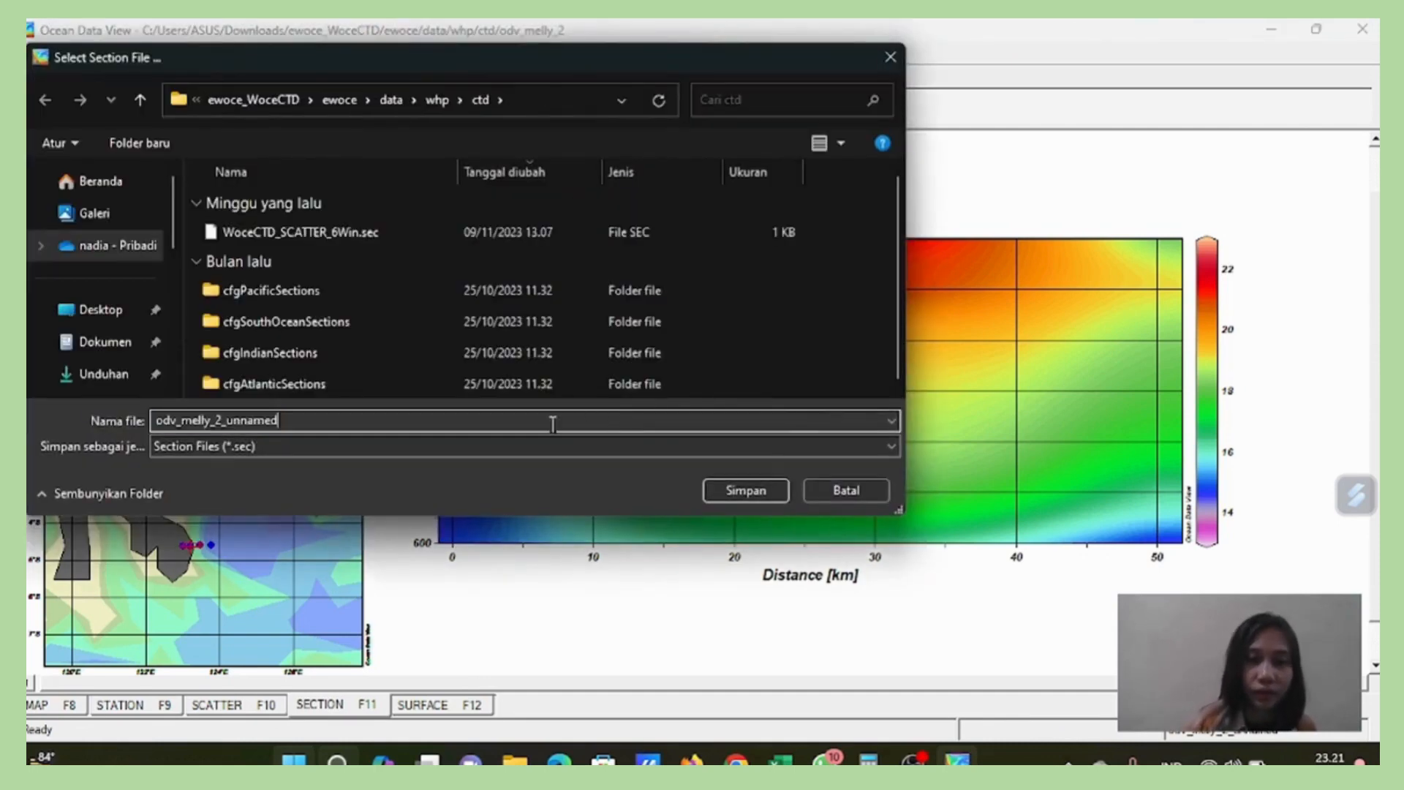
{"action": "key", "text": "BackSpace"}
{"action": "key", "text": "BackSpace"}
{"action": "key", "text": "BackSpace"}
{"action": "key", "text": "BackSpace"}
{"action": "key", "text": "BackSpace"}
{"action": "key", "text": "BackSpace"}
{"action": "key", "text": "BackSpace"}
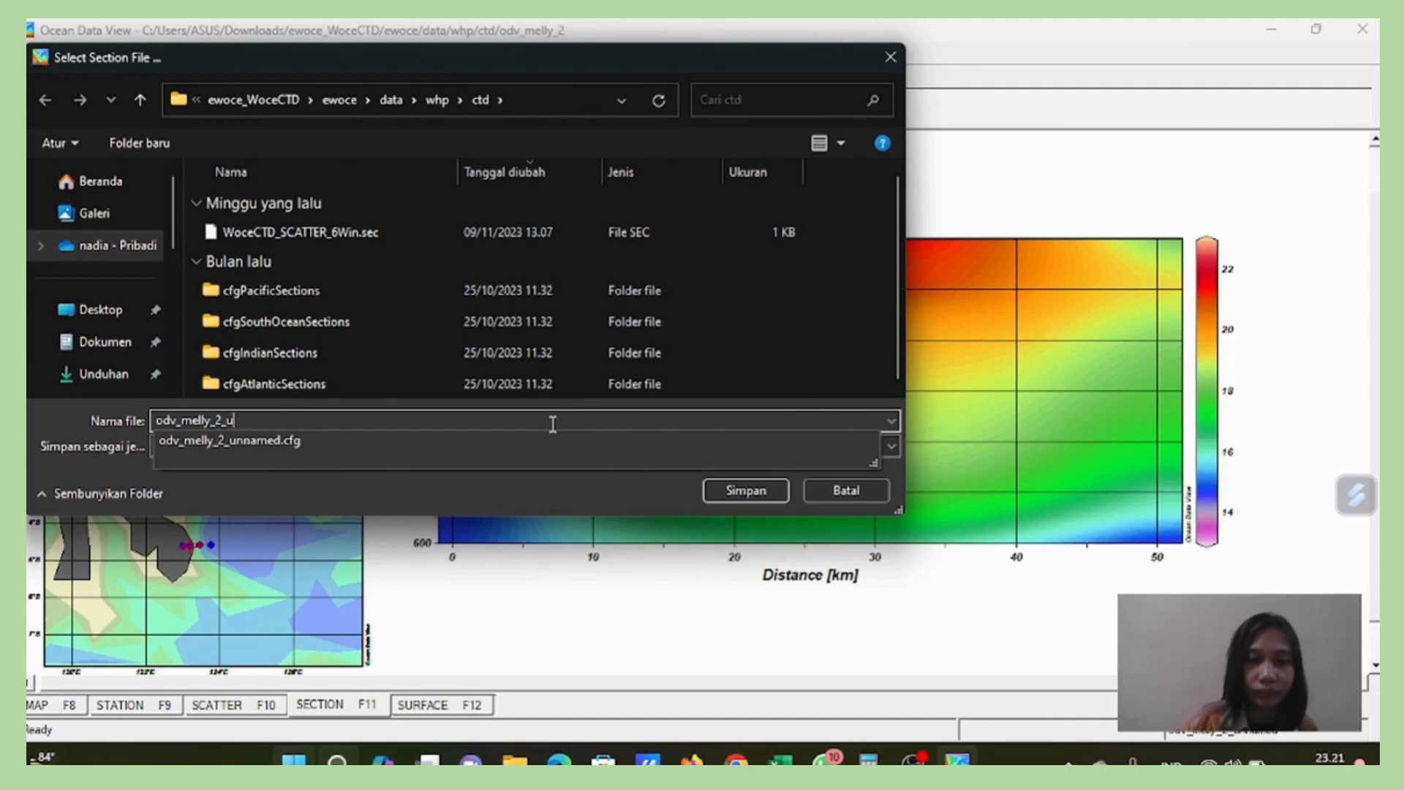
{"action": "left_click", "coordinate": [744, 490]}
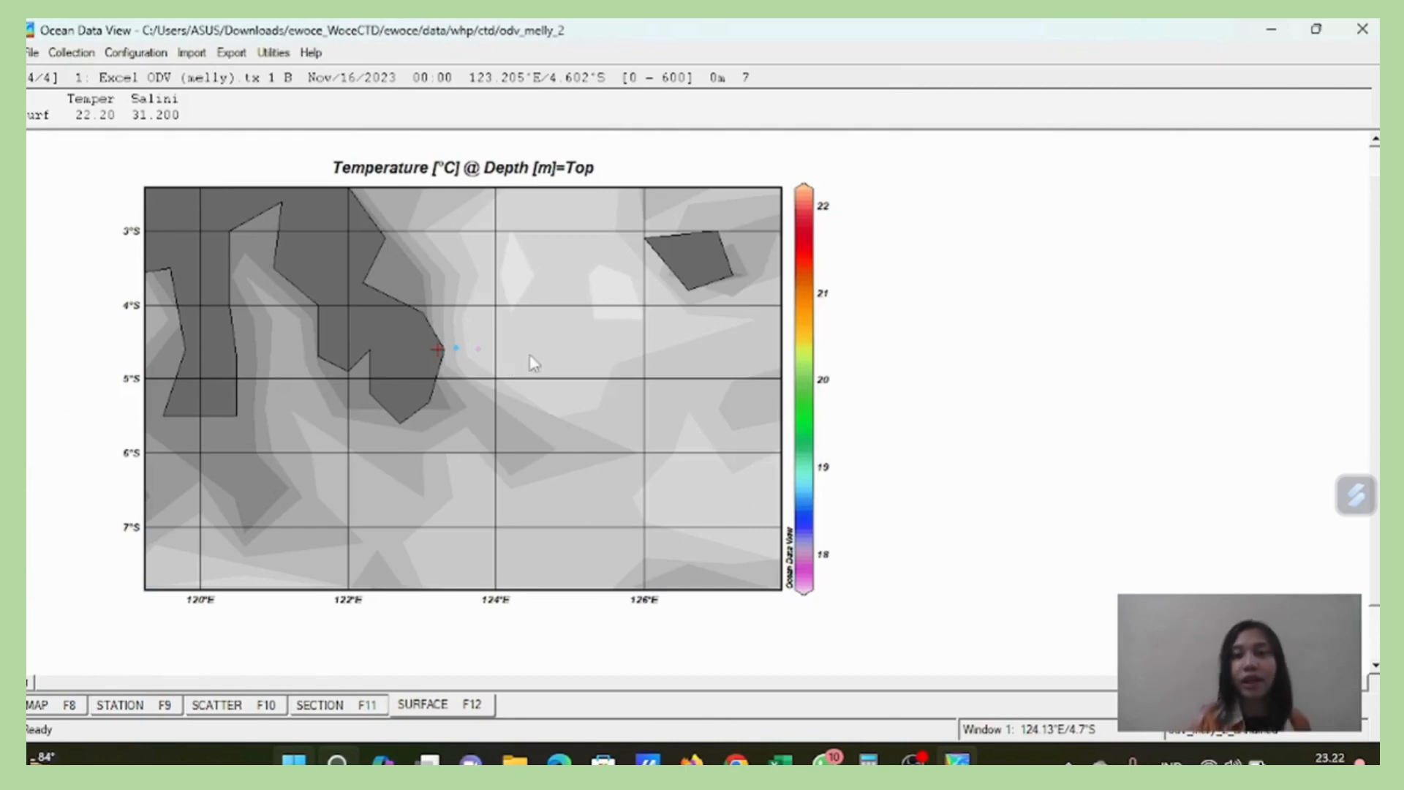
{"action": "right_click", "coordinate": [518, 351]}
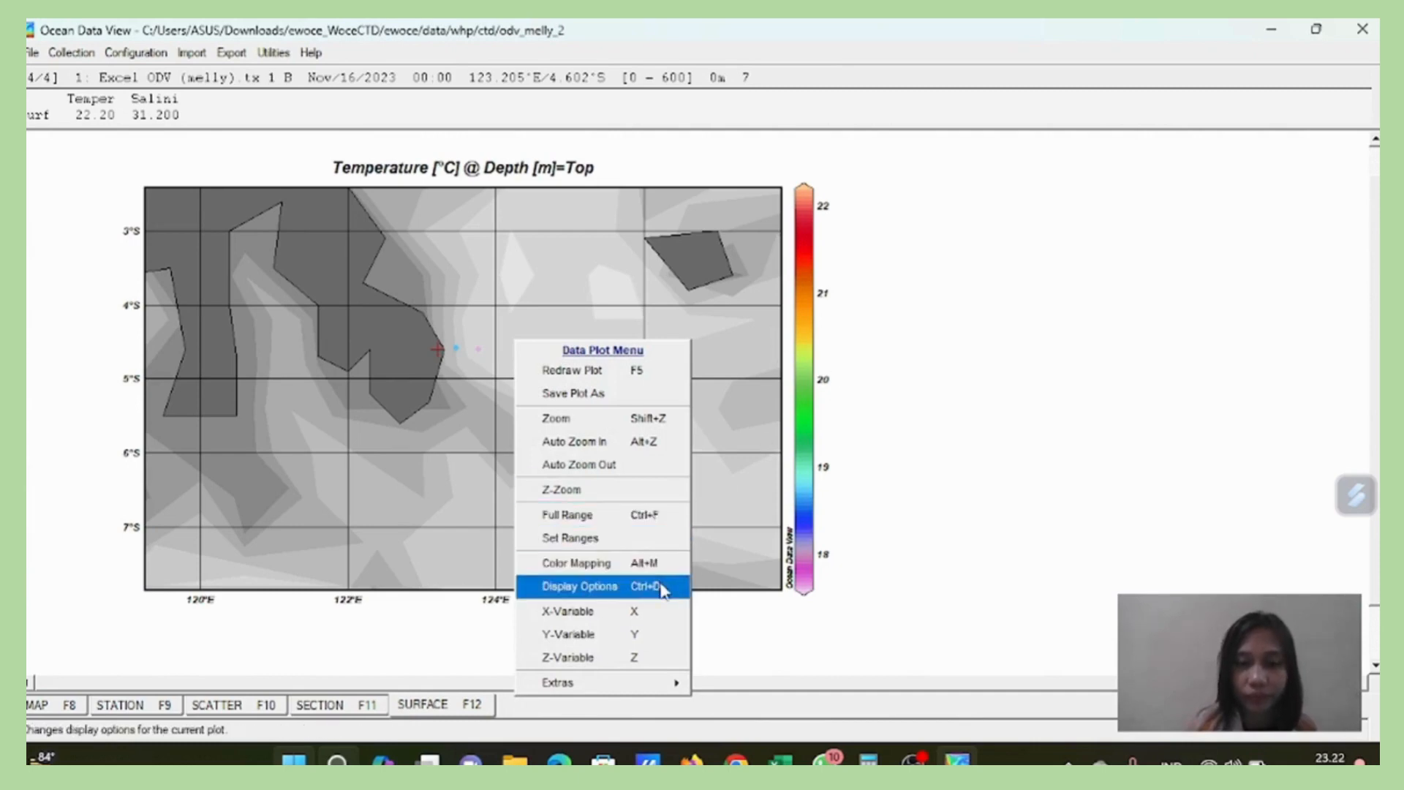
{"action": "left_click", "coordinate": [834, 591]}
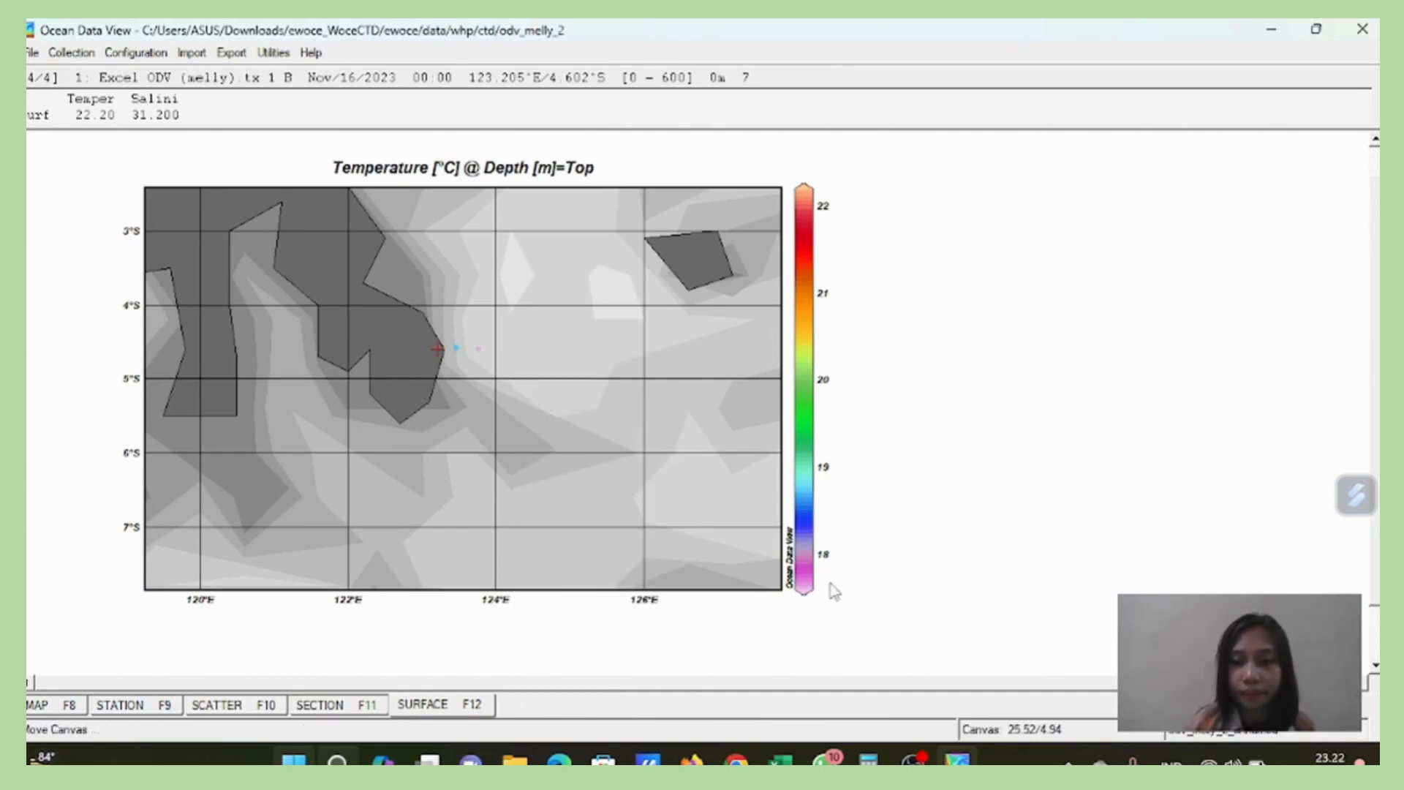
{"action": "right_click", "coordinate": [698, 544]}
{"action": "left_click", "coordinate": [904, 583]}
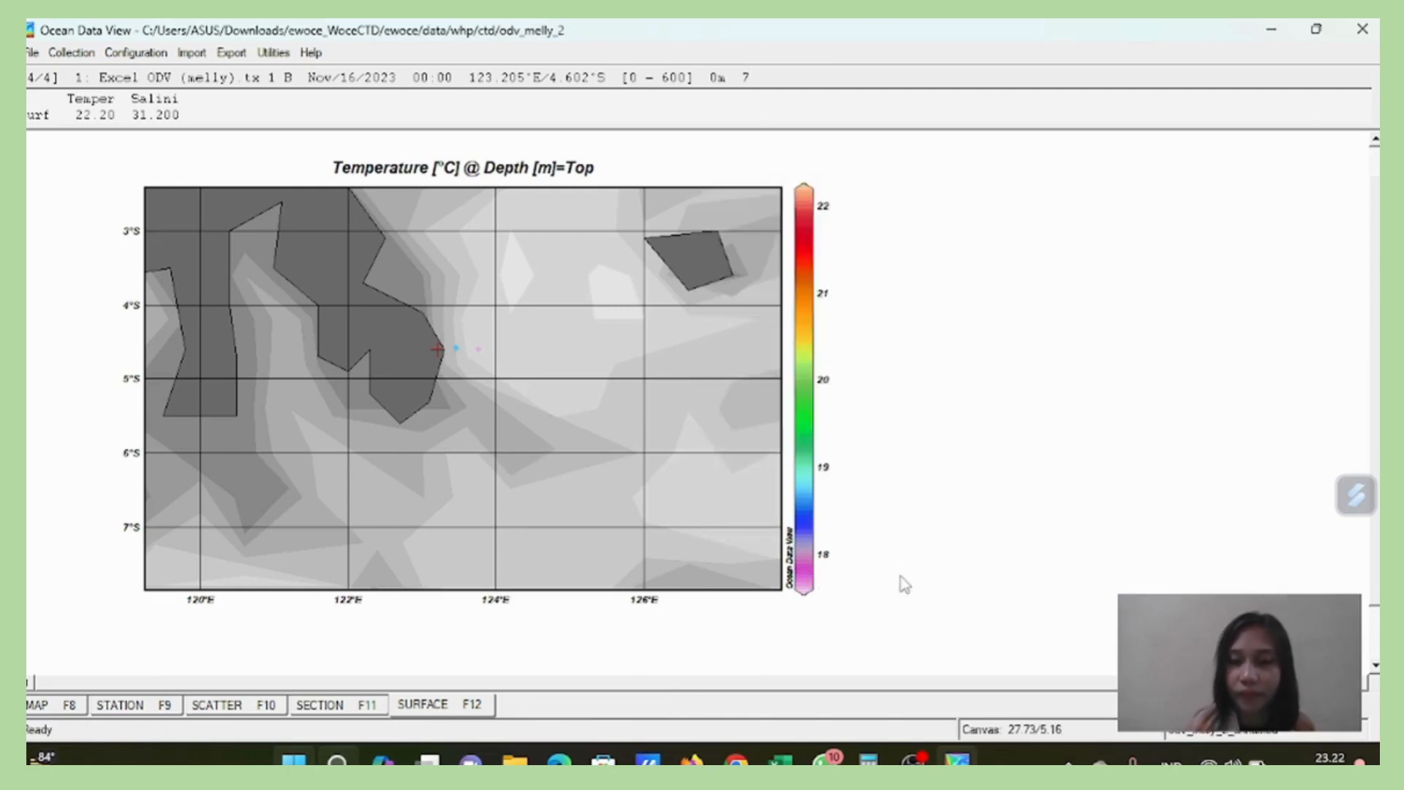
Set the surface temperature plot's data display style to a gridded field using VG Gridding, with X and Y scale-lengths of 300.
{"action": "right_click", "coordinate": [661, 516]}
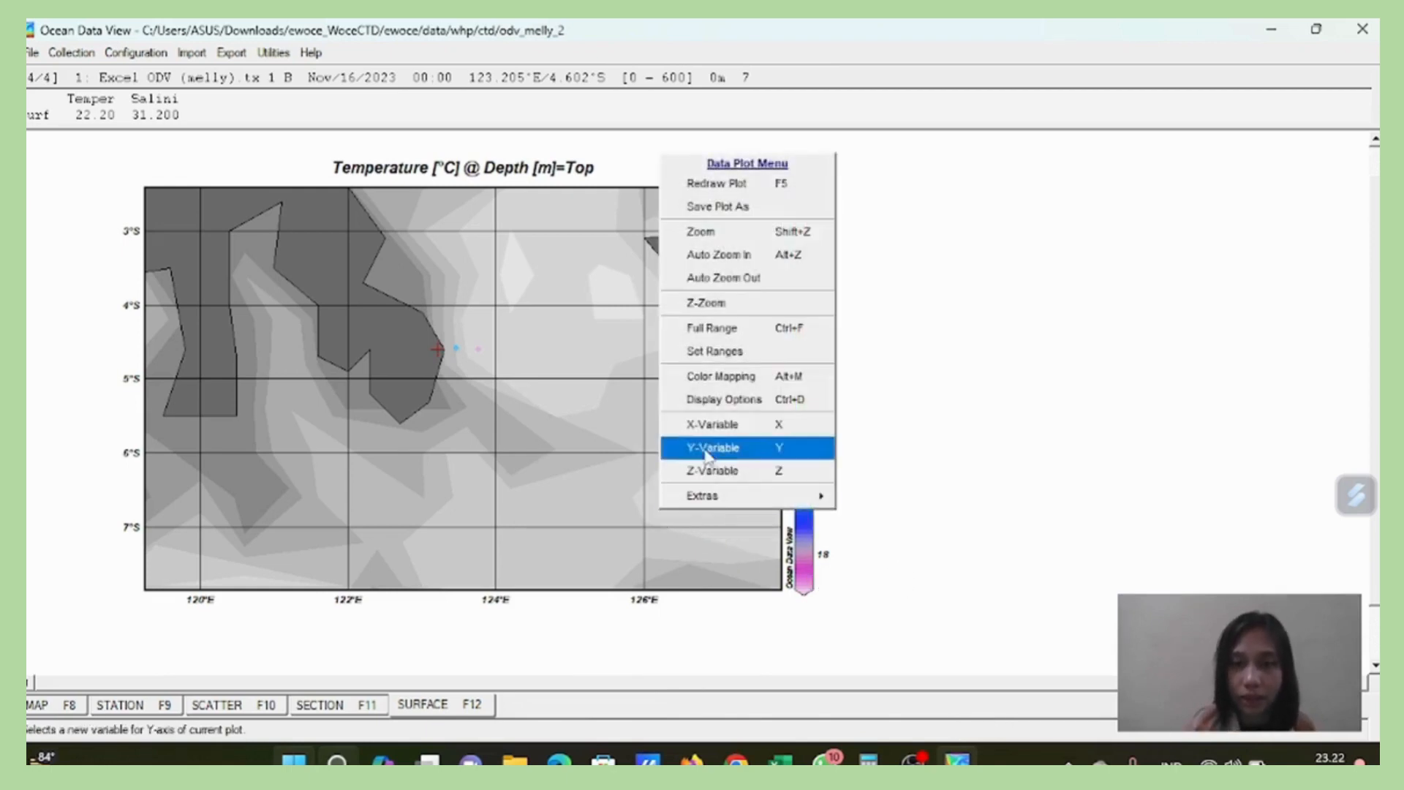
{"action": "left_click", "coordinate": [745, 403]}
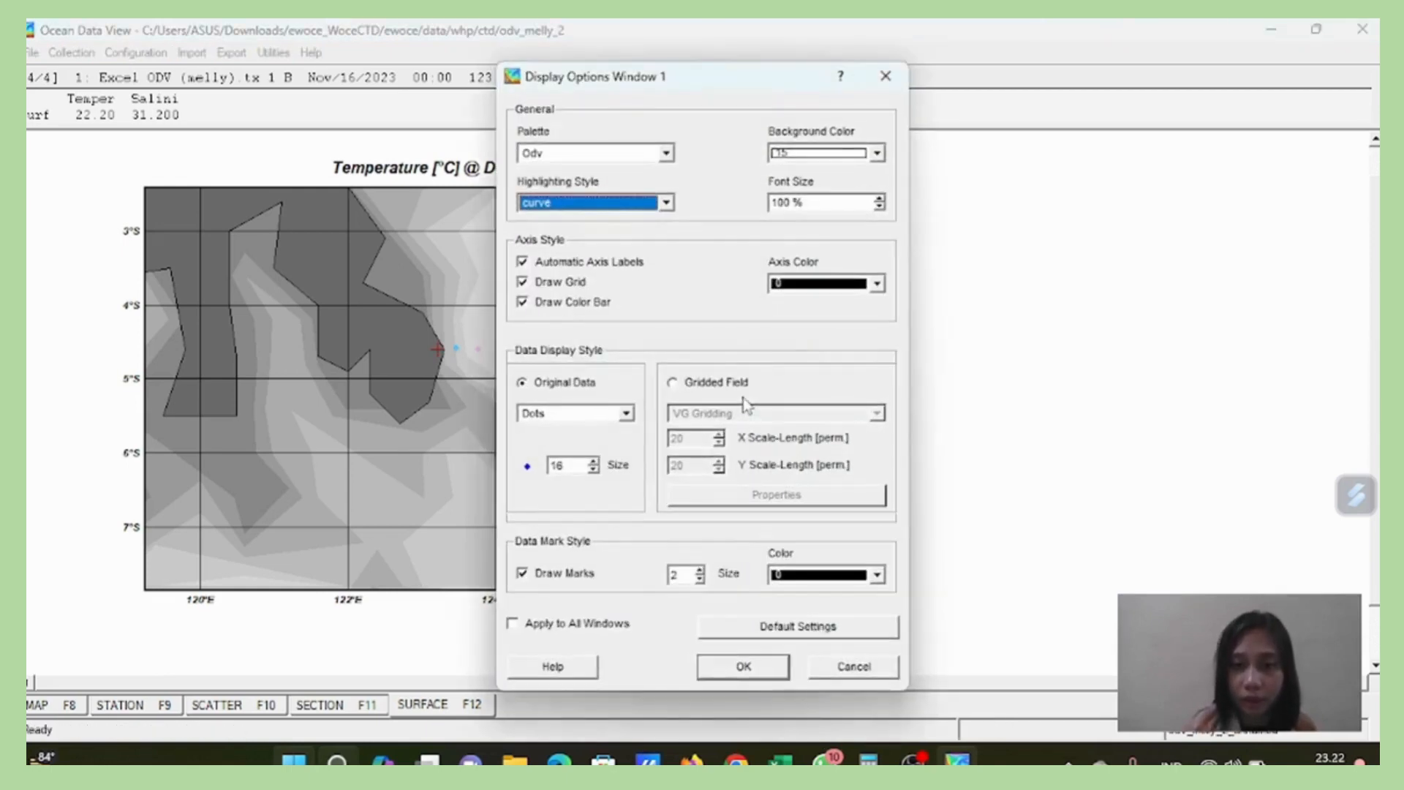
{"action": "left_click", "coordinate": [673, 383]}
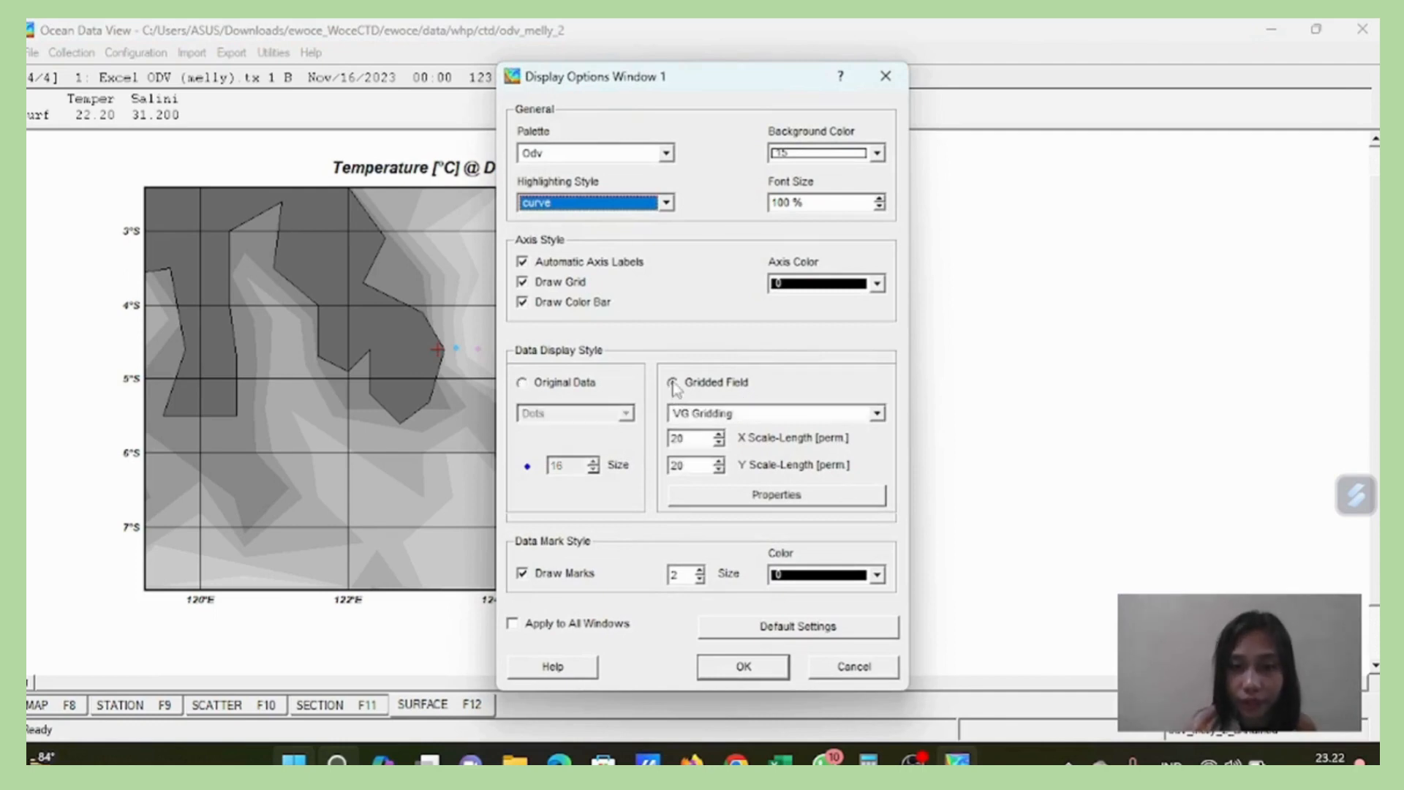
{"action": "left_click", "coordinate": [697, 437]}
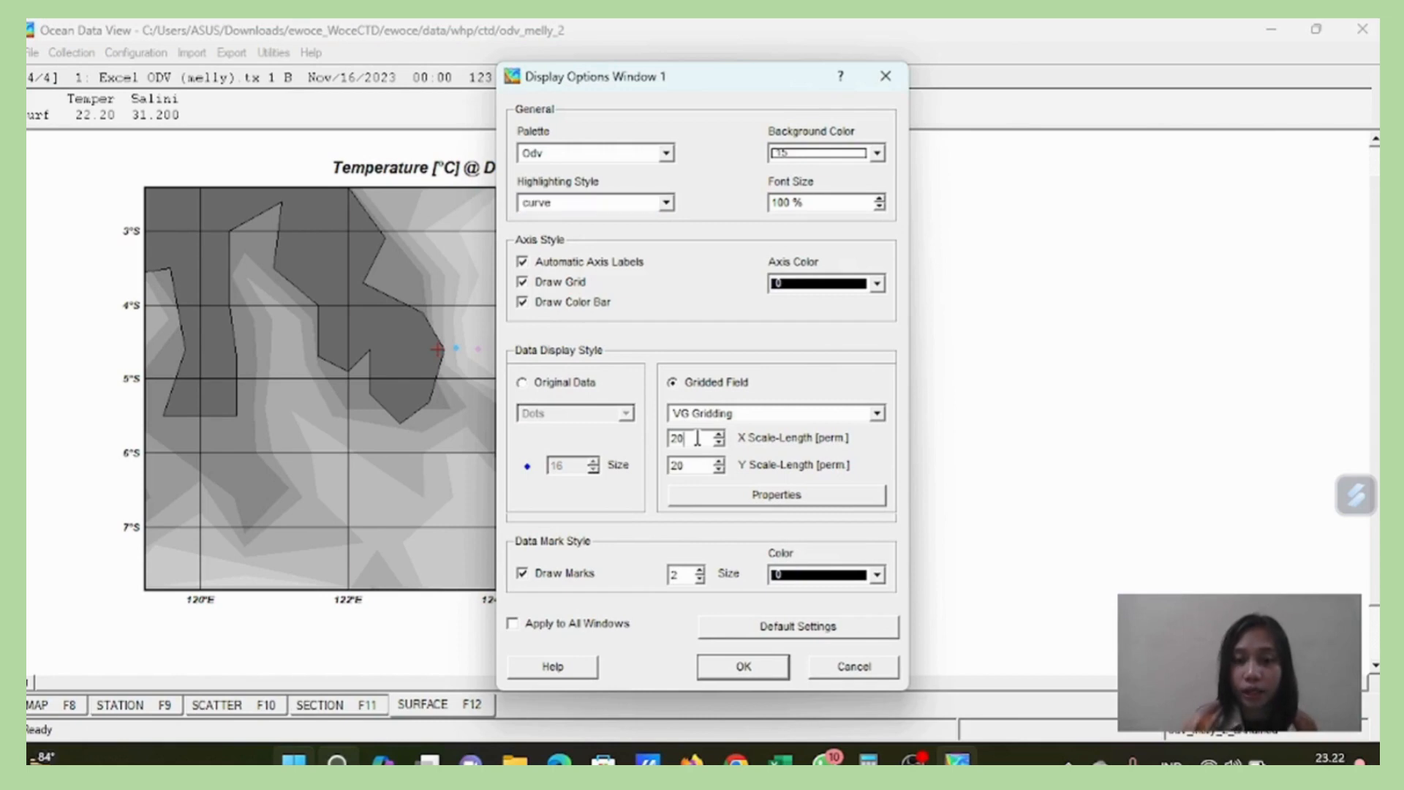
{"action": "key", "text": "BackSpace"}
{"action": "key", "text": "BackSpace"}
{"action": "type", "text": "300"}
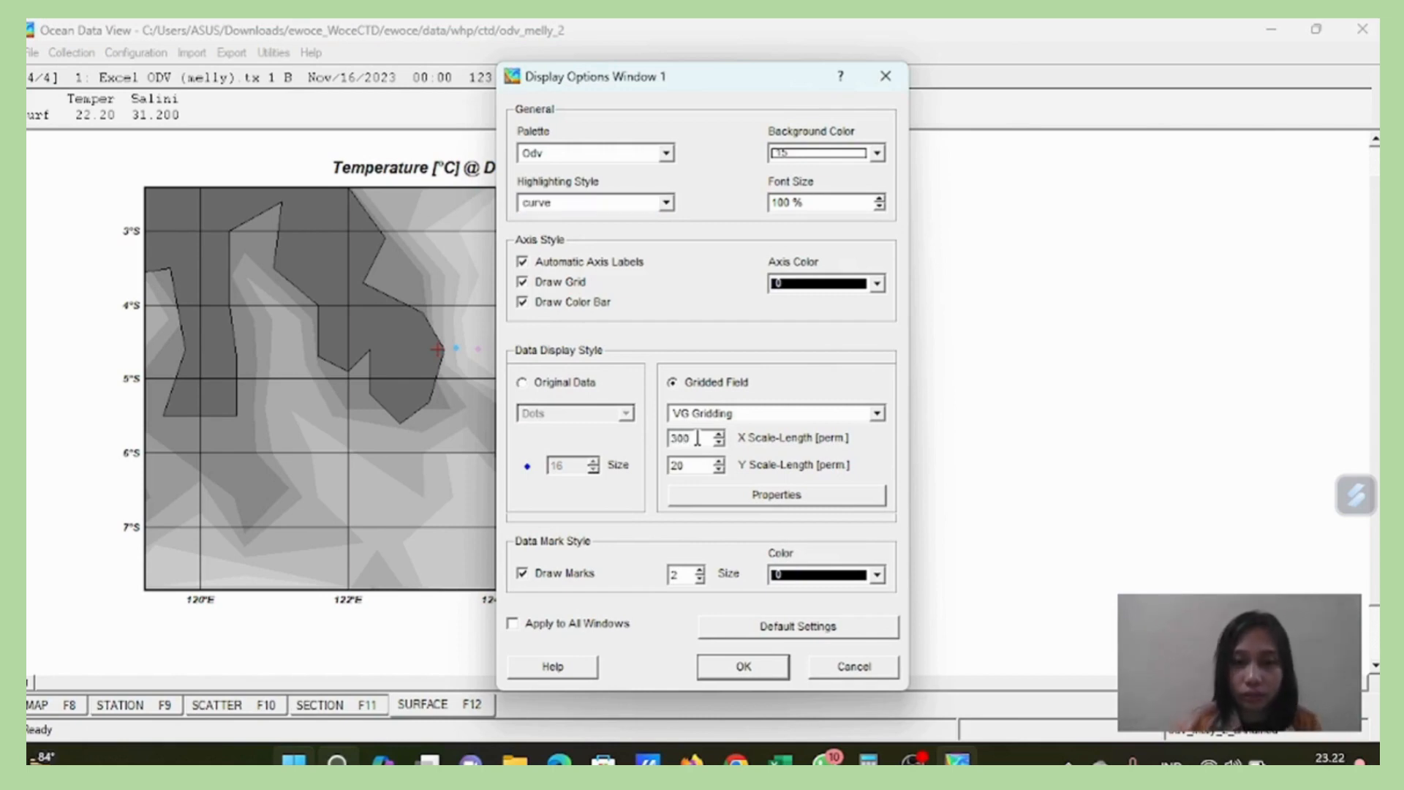
{"action": "left_click", "coordinate": [696, 468]}
{"action": "key", "text": "BackSpace"}
{"action": "key", "text": "BackSpace"}
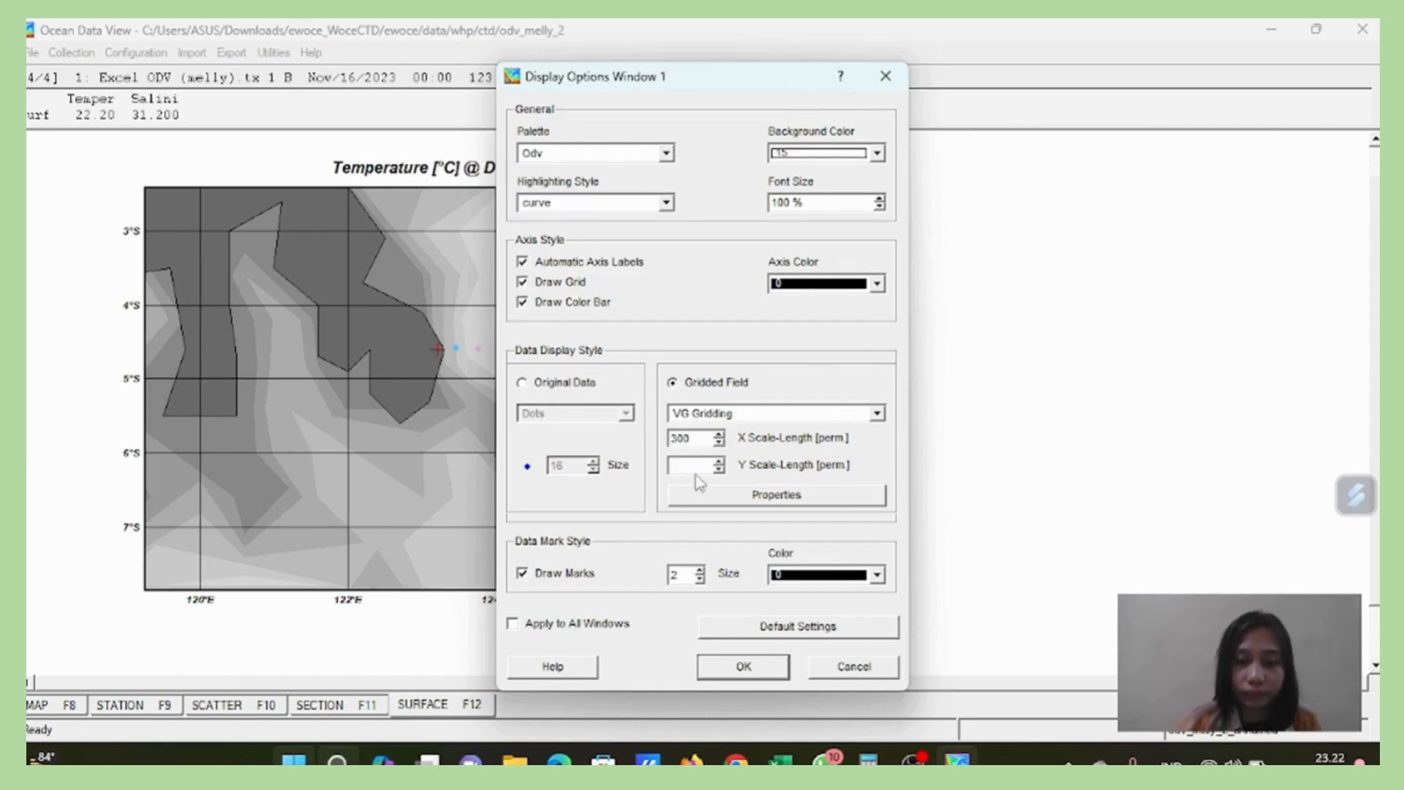
{"action": "type", "text": "300"}
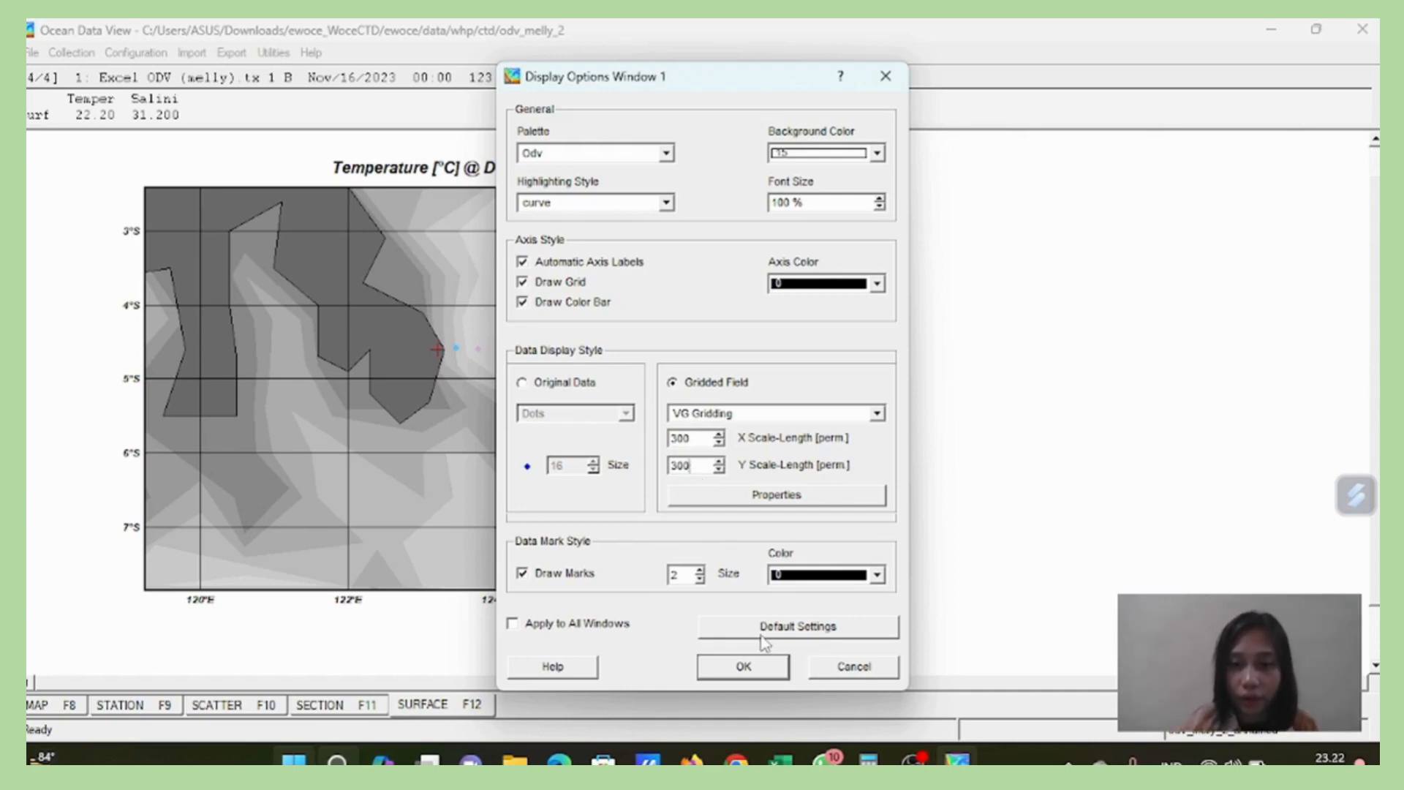
Add contour lines from 17.5 to 22.5 in increments of 0.5 to the surface temperature field and apply the display options.
{"action": "left_click", "coordinate": [814, 495]}
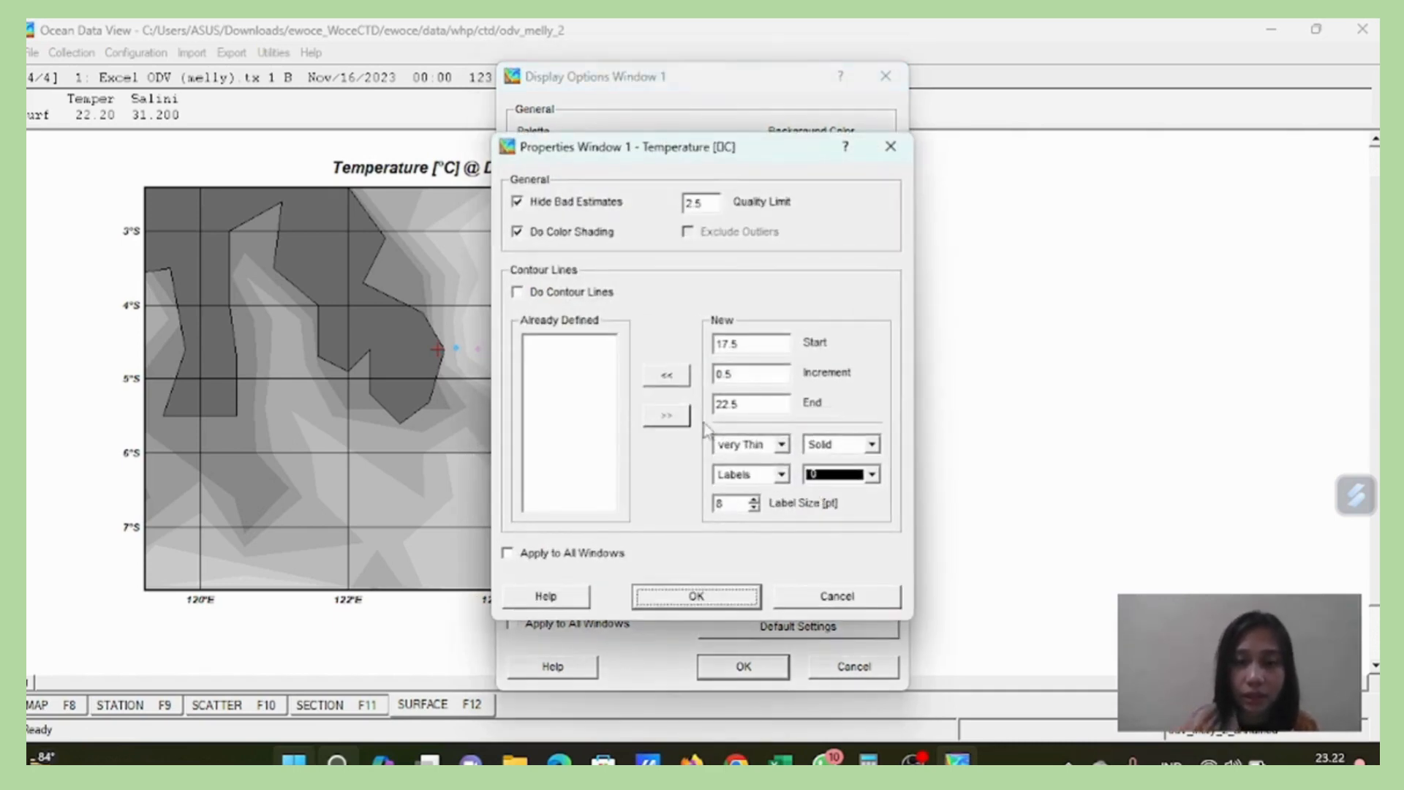
{"action": "left_click", "coordinate": [674, 378]}
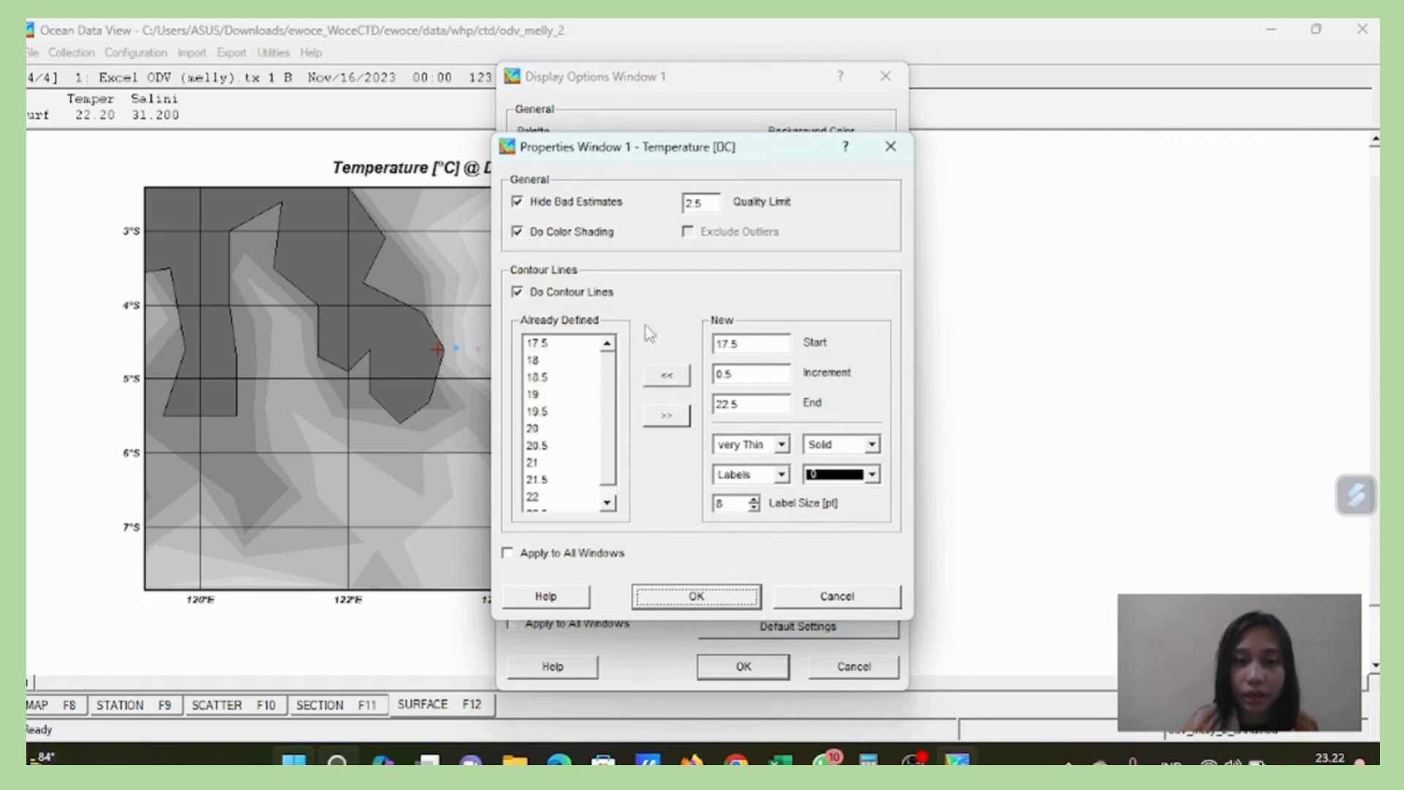
{"action": "left_click", "coordinate": [723, 604]}
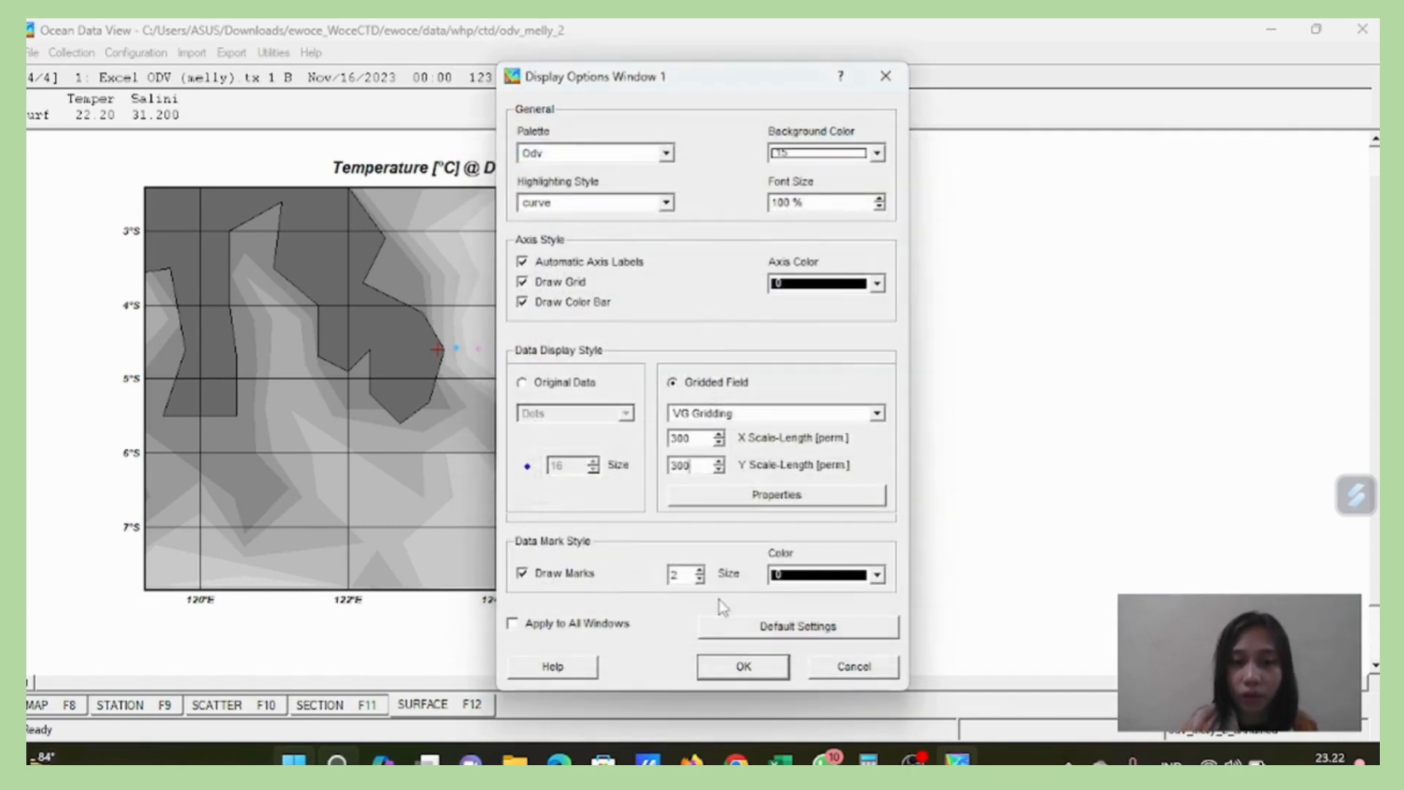
{"action": "left_click", "coordinate": [763, 674]}
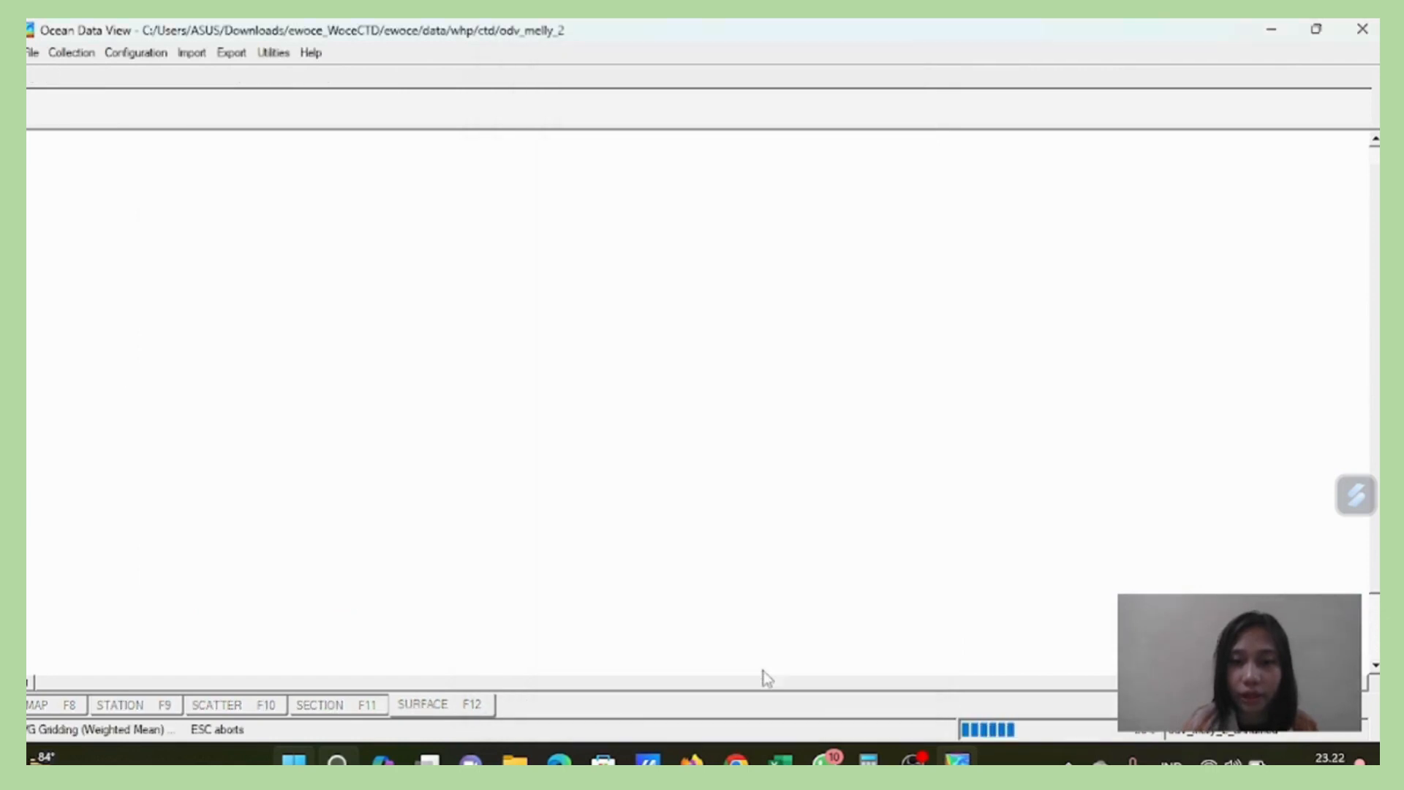